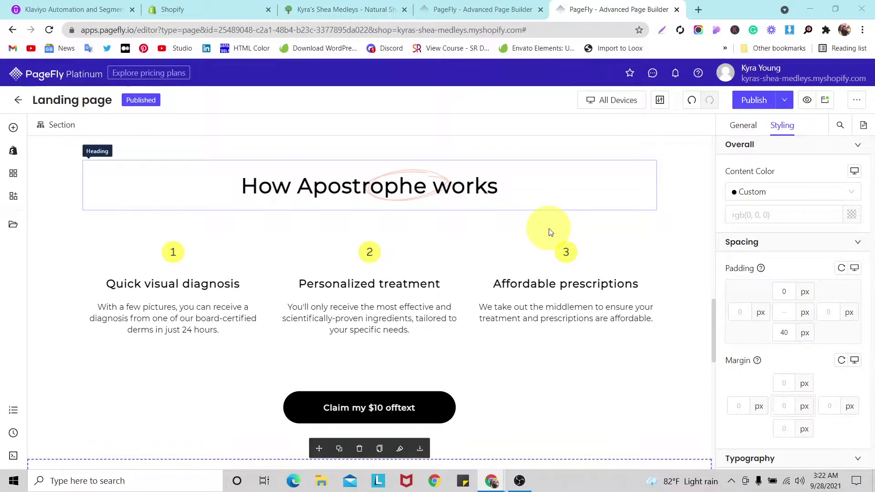
pyautogui.scroll(-10, 550, 232)
pyautogui.scroll(7, 550, 233)
pyautogui.scroll(10, 549, 233)
pyautogui.scroll(-12, 549, 232)
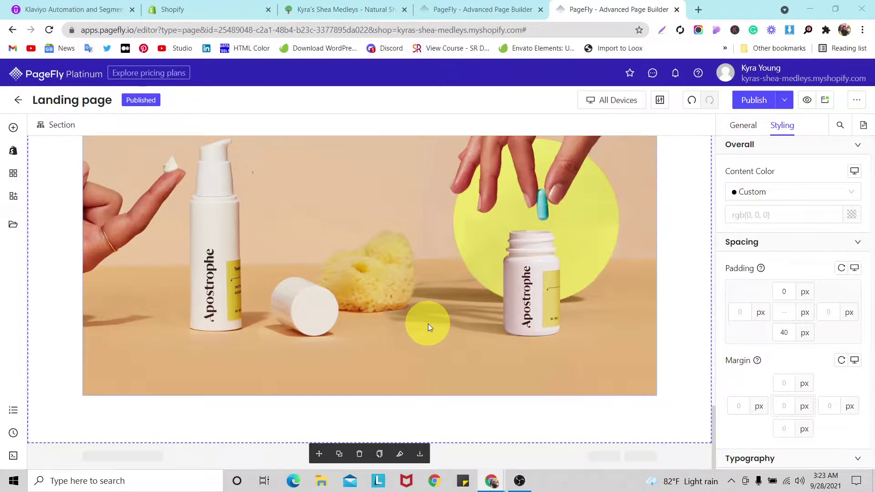
pyautogui.scroll(5, 464, 308)
pyautogui.scroll(-5, 475, 306)
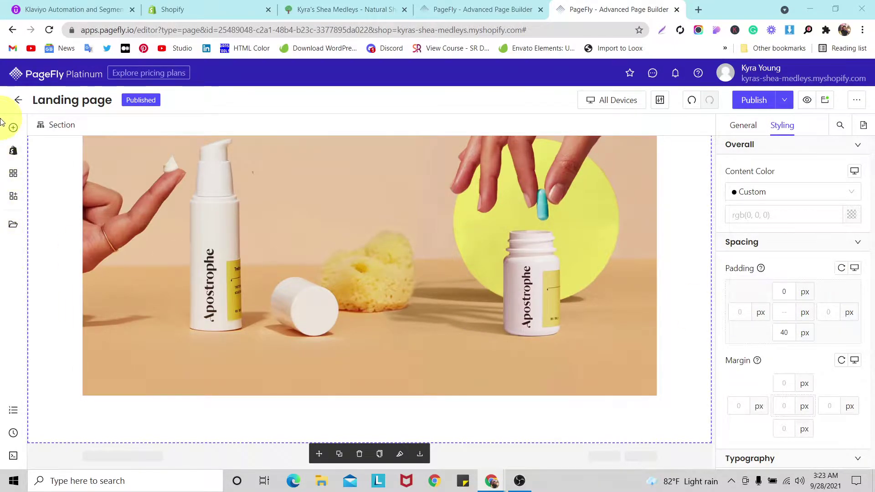
# Add a one-column layout section below the product photo and split it into two equal columns.
pyautogui.click(13, 127)
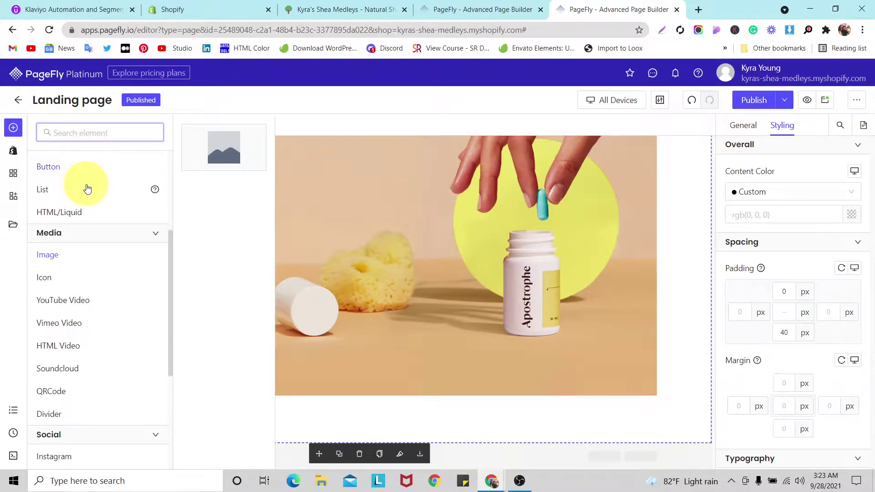
pyautogui.scroll(4, 88, 183)
pyautogui.moveTo(80, 191)
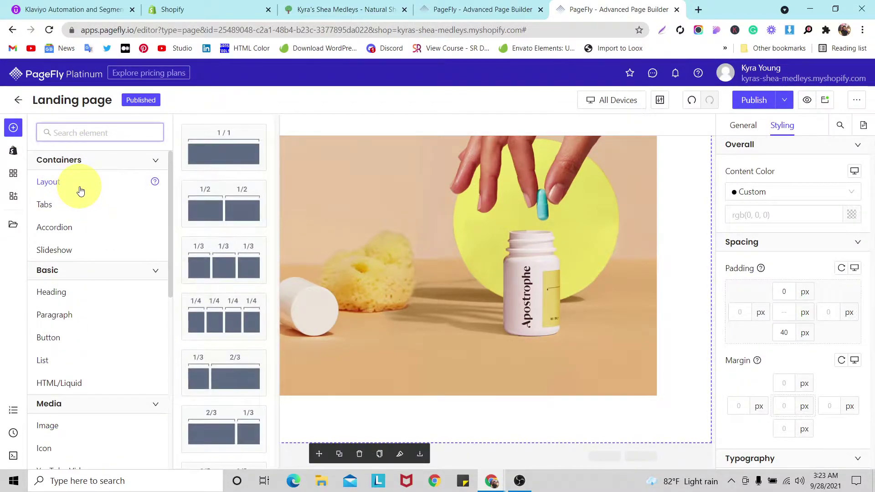
pyautogui.moveTo(223, 148); pyautogui.dragTo(142, 404)
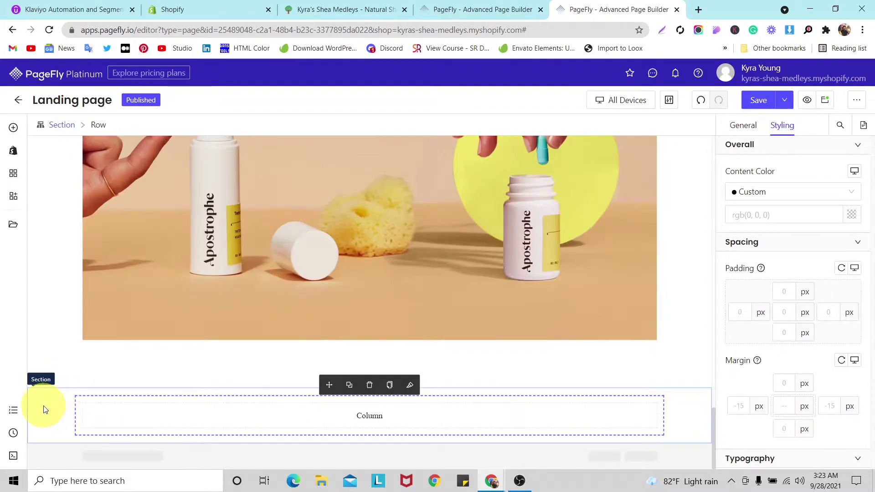
pyautogui.click(44, 409)
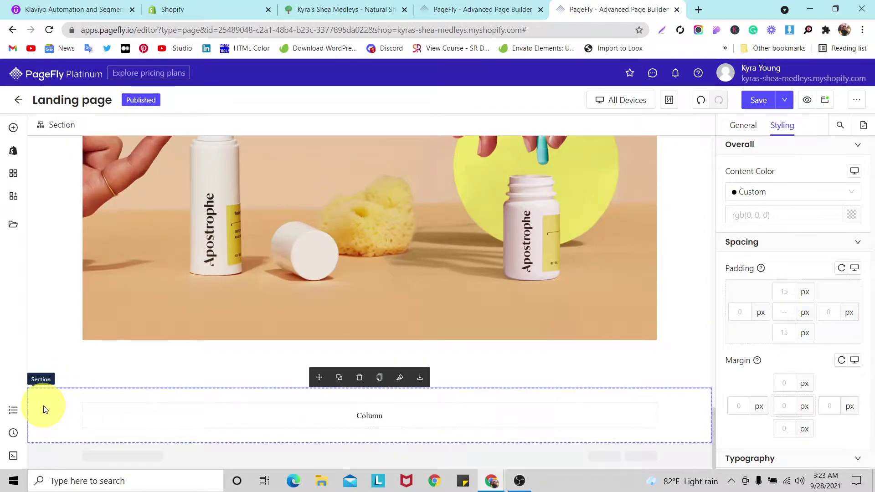
pyautogui.click(653, 416)
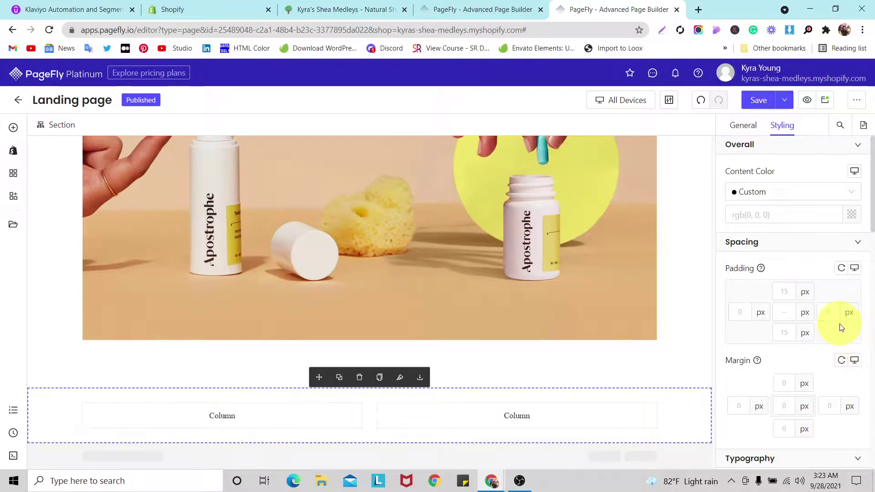
# Place an Image element in the second column of the new section.
pyautogui.click(13, 137)
pyautogui.scroll(-2, 80, 319)
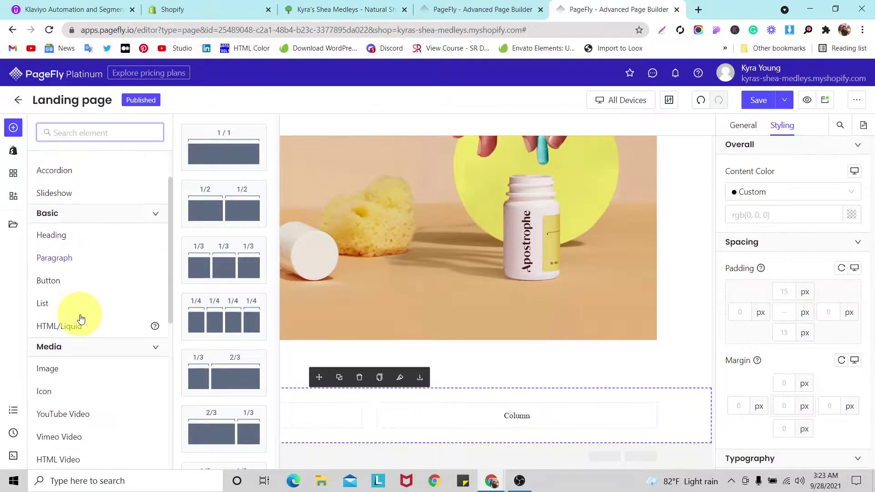
pyautogui.moveTo(68, 368)
pyautogui.moveTo(215, 147); pyautogui.dragTo(469, 412)
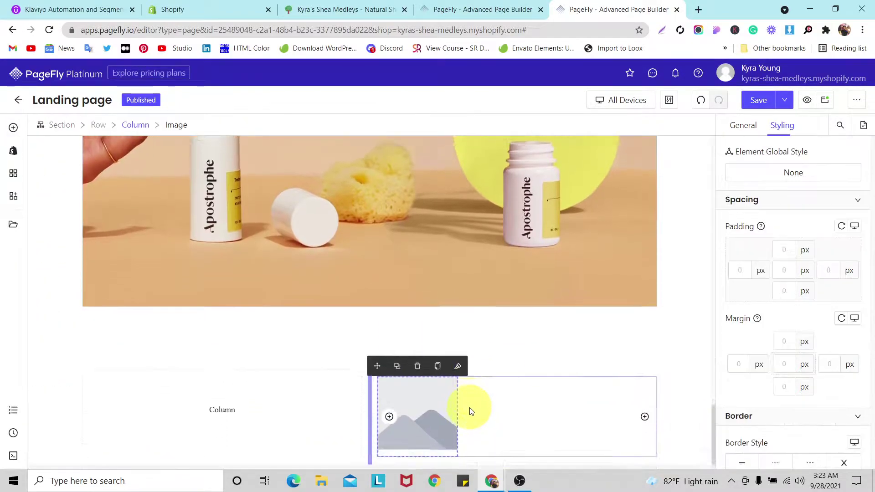
# Upload GIF-34b124503c7a675cedeefa65e7df3da2.jpg from Downloads and set it as the new image element's source.
pyautogui.click(751, 128)
pyautogui.click(793, 214)
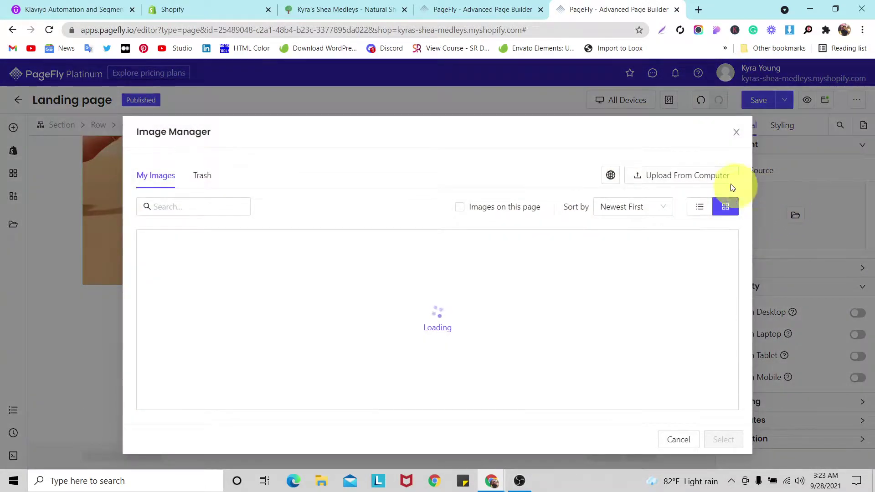
pyautogui.click(699, 172)
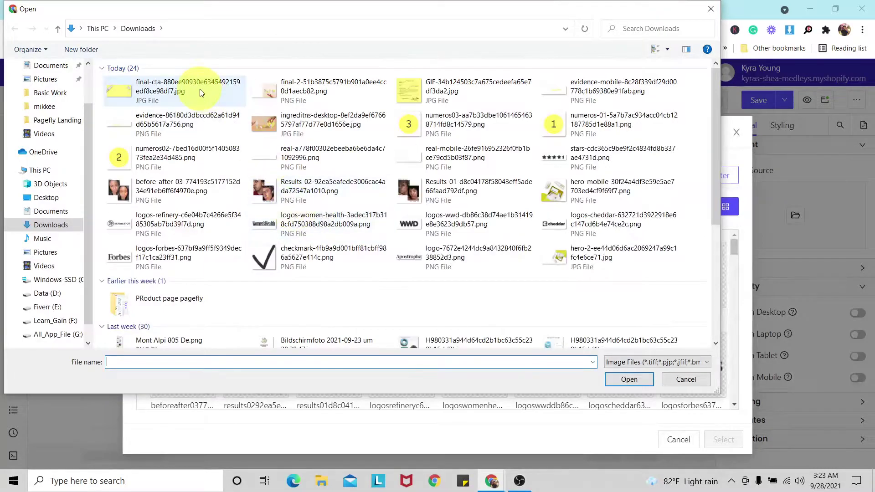
pyautogui.click(201, 89)
pyautogui.click(373, 95)
pyautogui.click(407, 93)
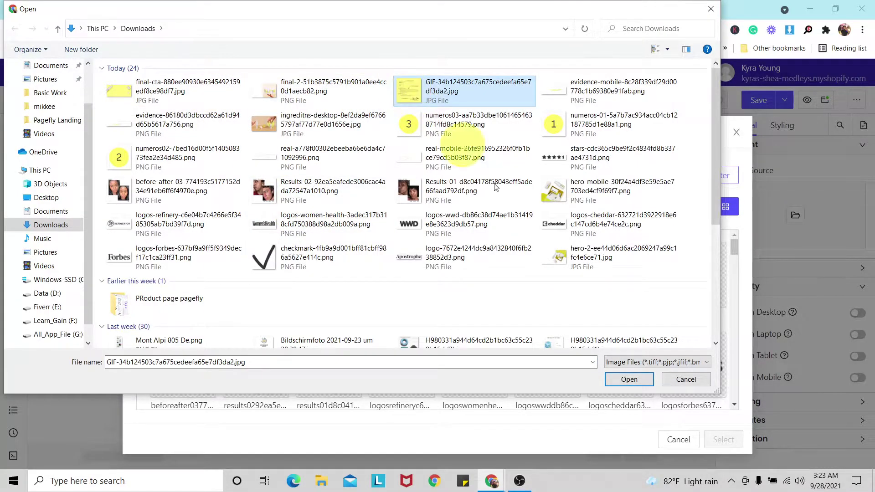
pyautogui.click(629, 379)
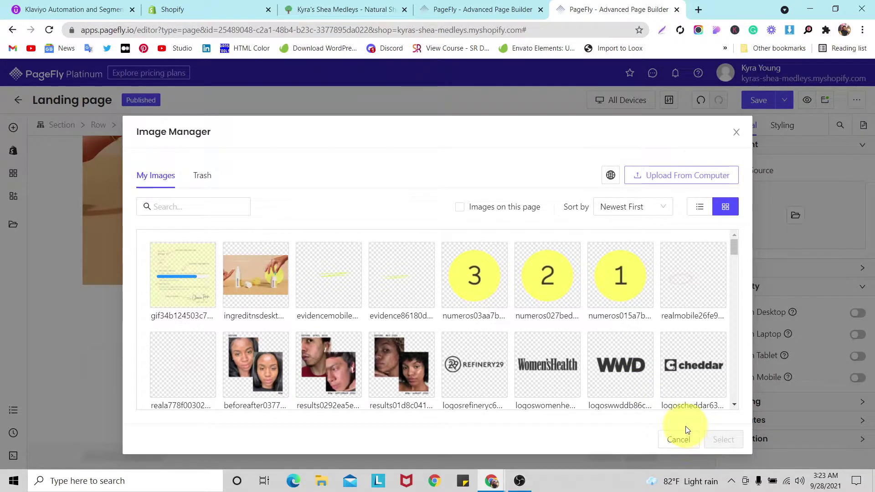
pyautogui.click(187, 310)
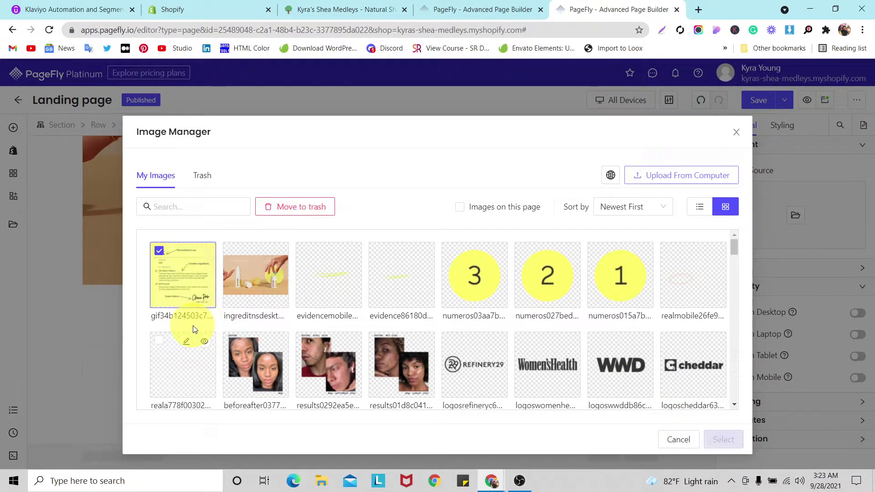
pyautogui.click(723, 440)
# Add a plain Heading element to the empty first column beside the yellow treatment image.
pyautogui.scroll(-1, 518, 311)
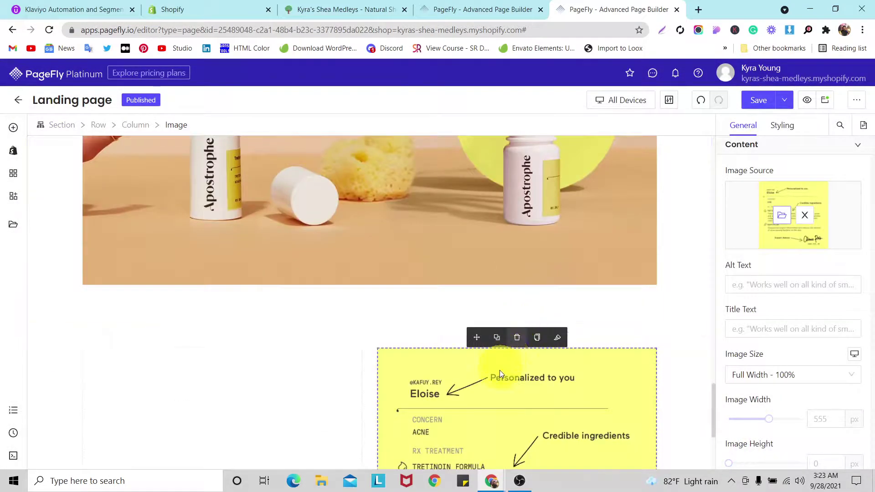
pyautogui.scroll(-3, 501, 367)
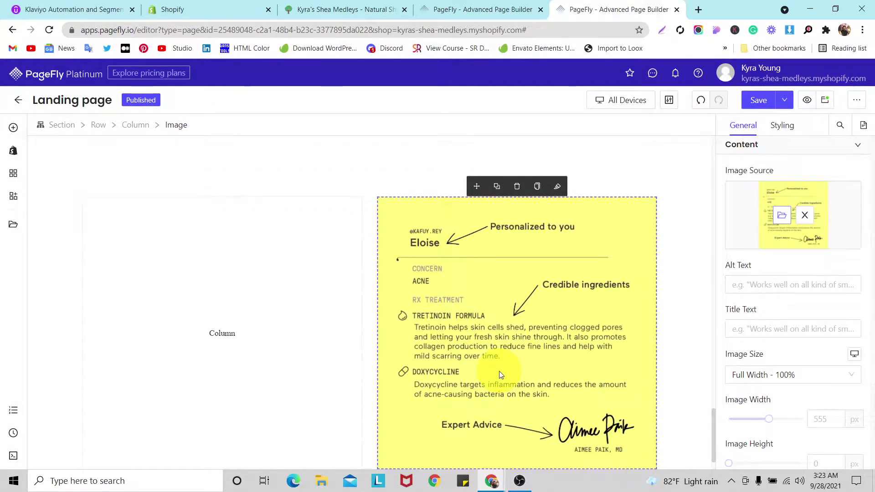
pyautogui.scroll(-1, 500, 375)
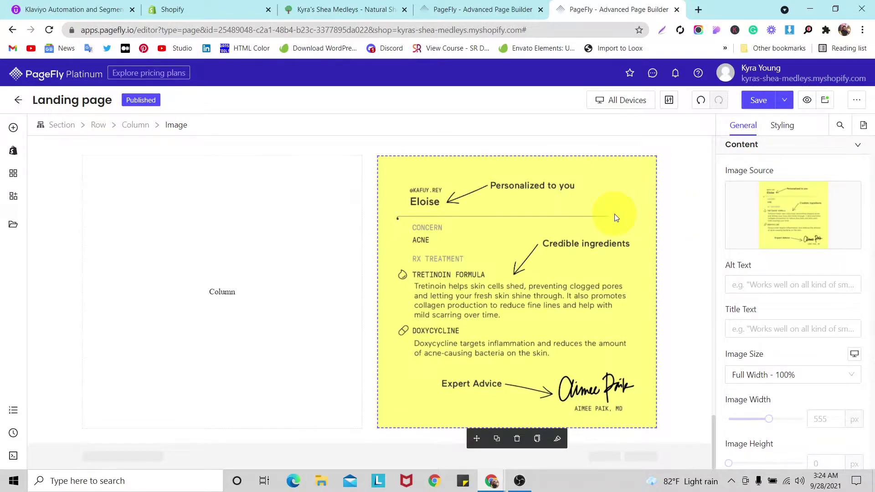
pyautogui.scroll(1, 615, 217)
pyautogui.scroll(-1, 78, 195)
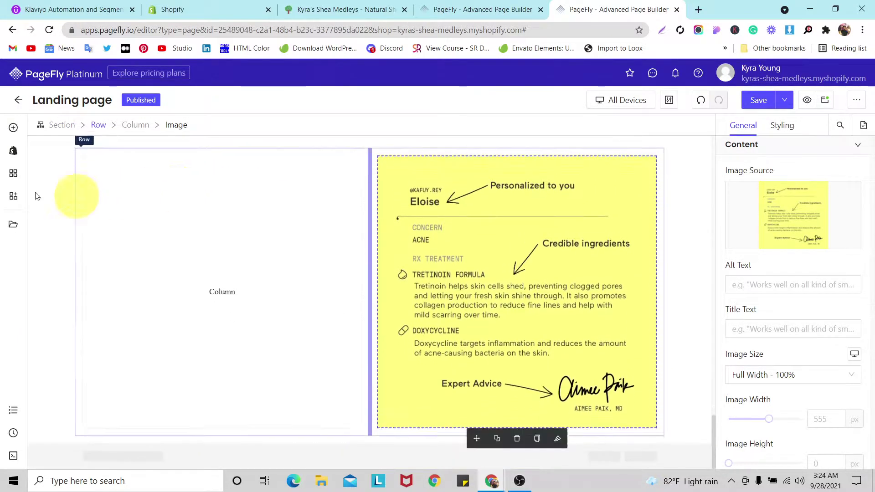
pyautogui.click(10, 128)
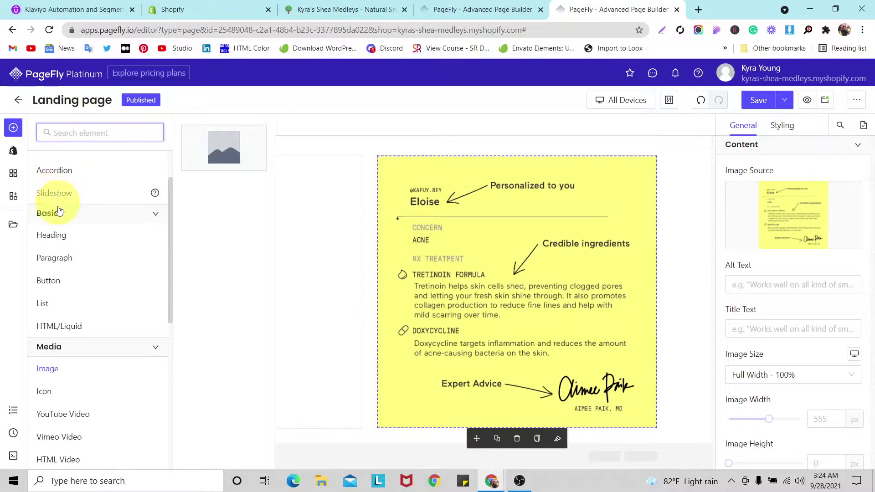
pyautogui.scroll(1, 62, 210)
pyautogui.moveTo(117, 292)
pyautogui.moveTo(236, 138); pyautogui.dragTo(251, 239)
# Copy the styling of the "Additional $10 off" heading and apply it to the new heading beside the yellow image.
pyautogui.scroll(10, 509, 255)
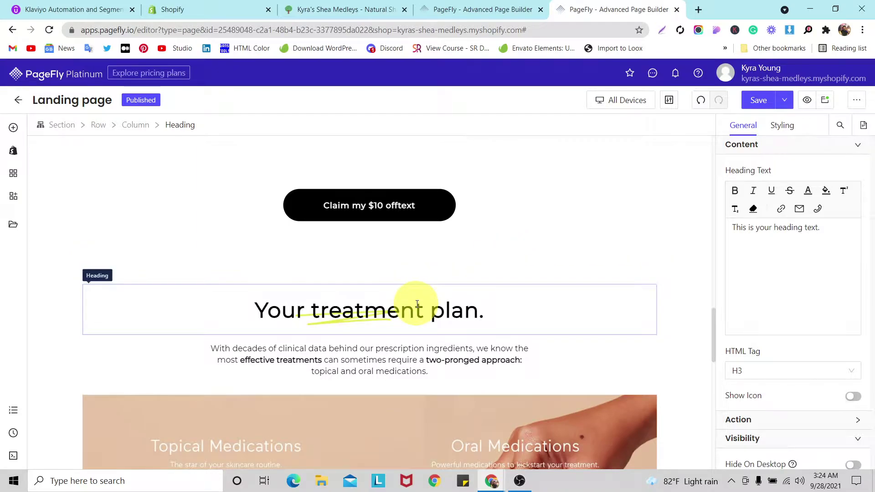
pyautogui.scroll(10, 416, 303)
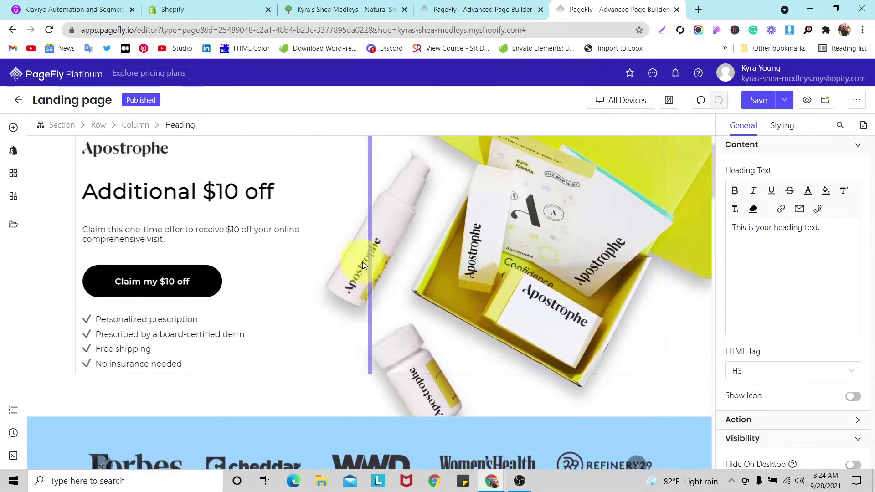
pyautogui.click(219, 194)
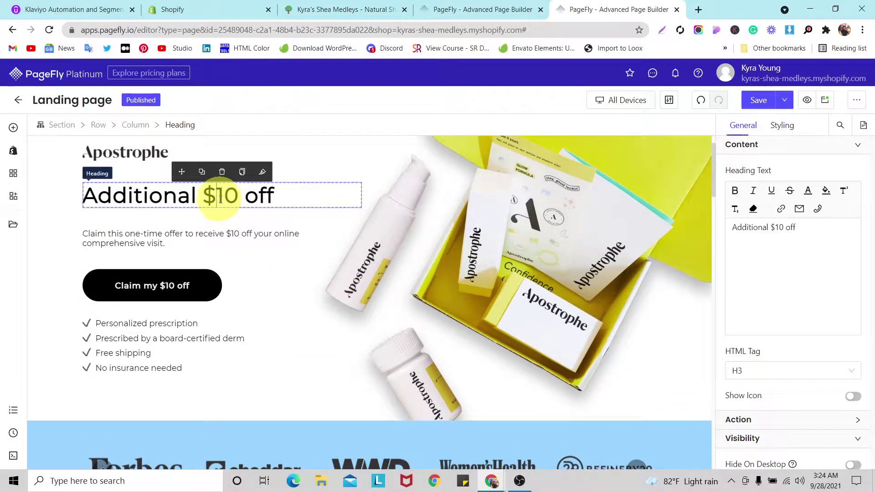
pyautogui.click(244, 176)
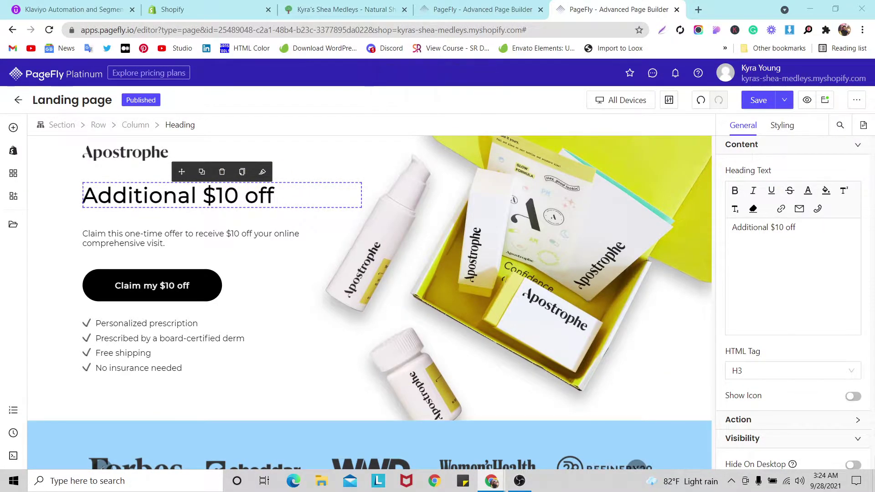
pyautogui.scroll(-20, 340, 249)
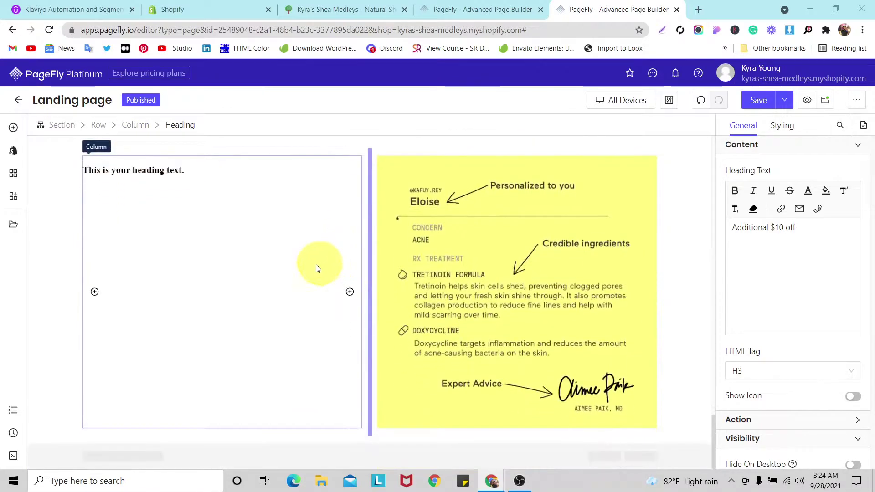
pyautogui.scroll(2, 318, 269)
pyautogui.click(182, 270)
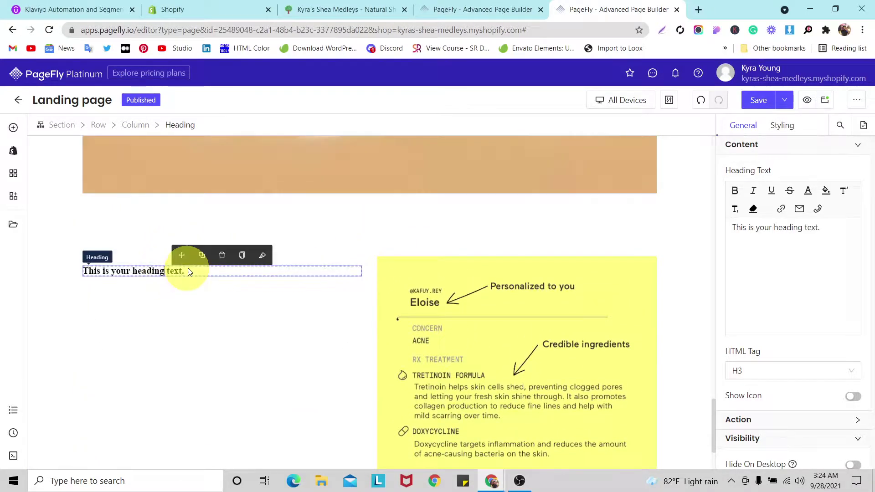
pyautogui.click(261, 255)
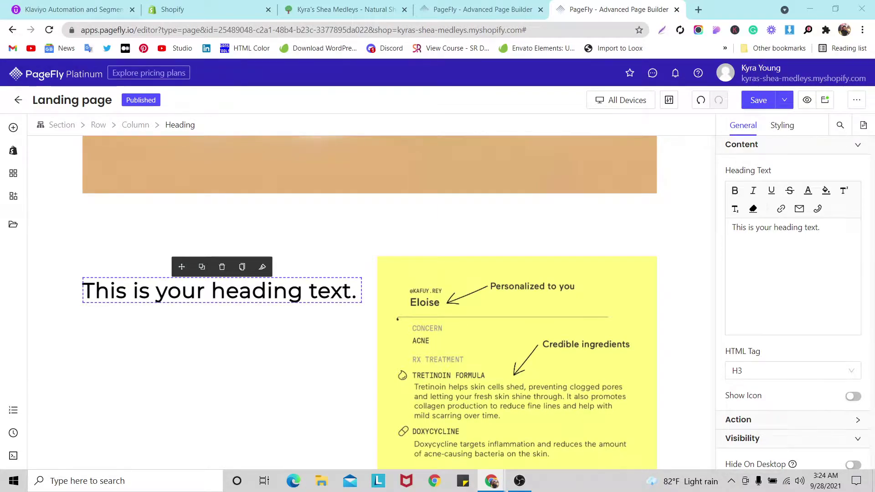
# Replace the new heading's text with "It’s not magic, it’s science." and set its font size to 35 px.
pyautogui.tripleClick(229, 292)
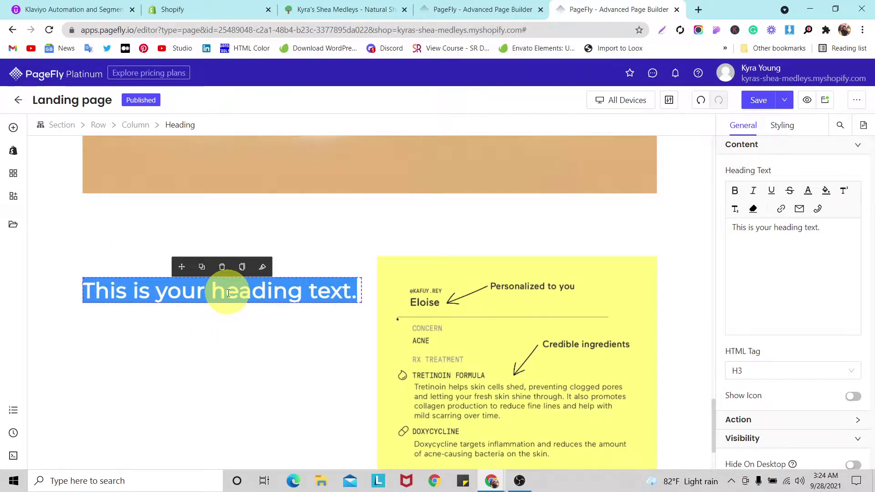
pyautogui.hotkey('ctrl', 'v')
pyautogui.click(782, 127)
pyautogui.scroll(-5, 843, 323)
pyautogui.scroll(-4, 844, 322)
pyautogui.click(834, 230)
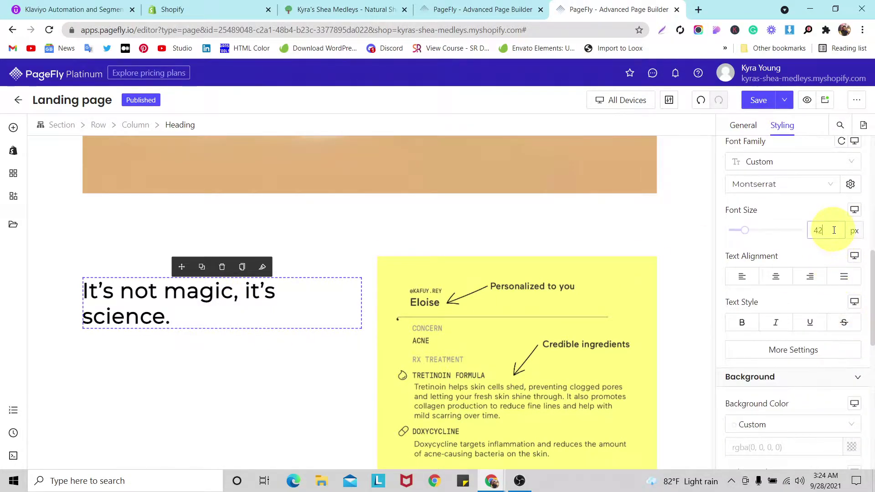
pyautogui.press('Down')
pyautogui.press('Down')
pyautogui.press('Down')
pyautogui.press('Down')
pyautogui.press('Down')
pyautogui.press('Down')
pyautogui.press('Down')
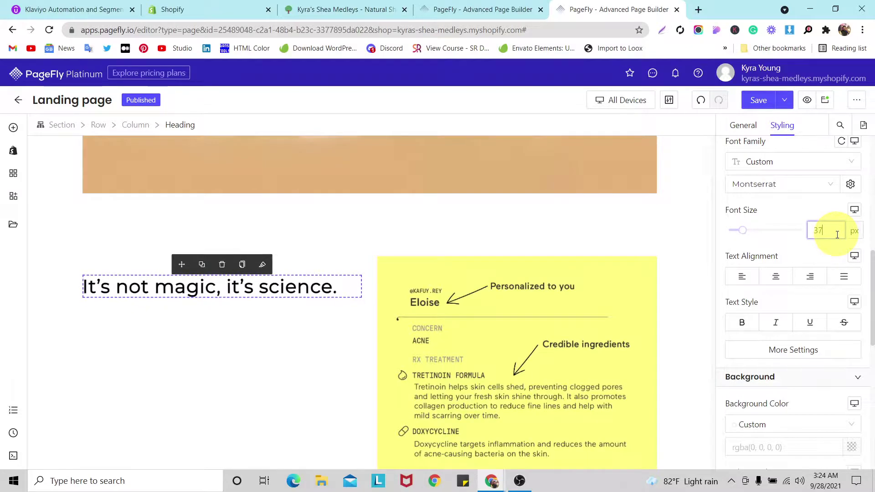
pyautogui.press('Down')
pyautogui.press('Up')
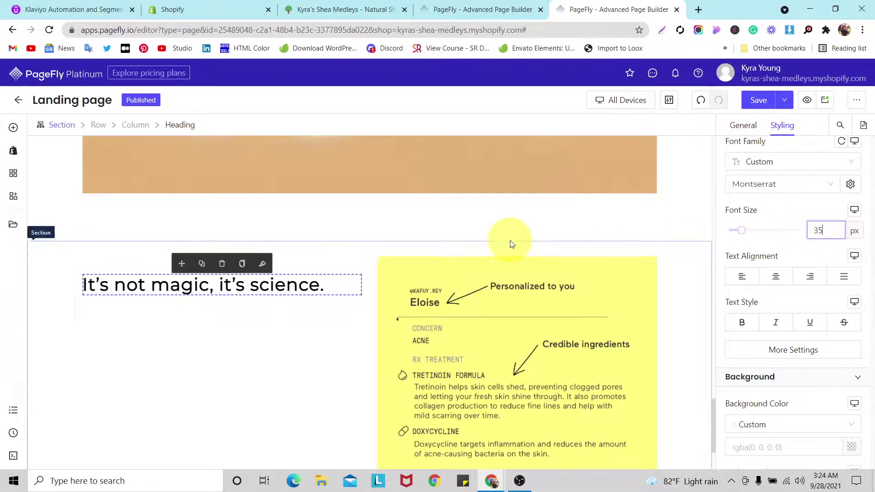
# Set the content position of the two-column row to the middle center.
pyautogui.click(331, 265)
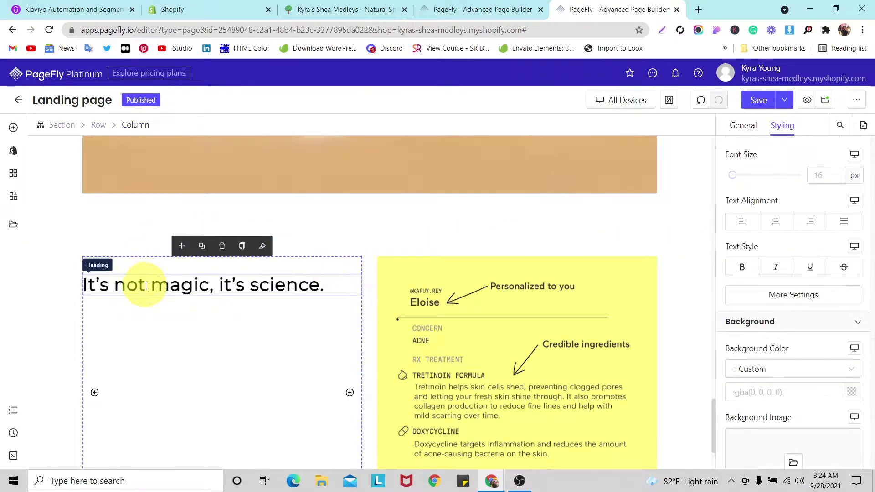
pyautogui.click(98, 124)
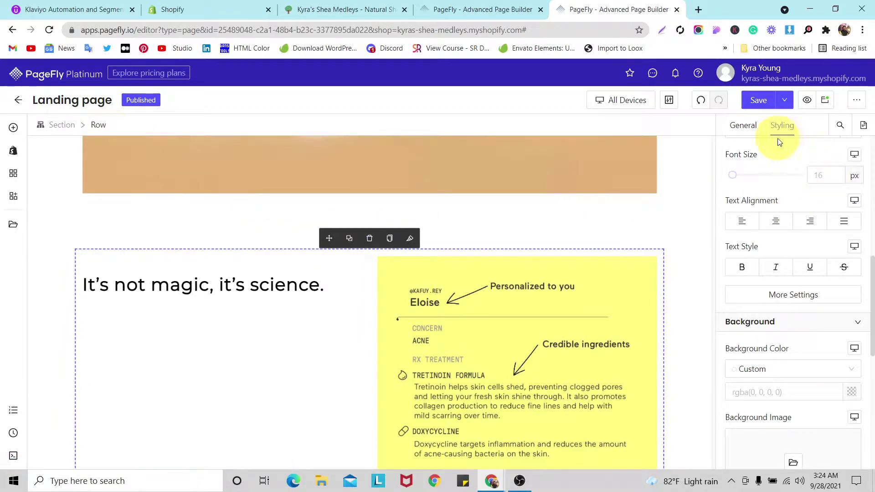
pyautogui.click(747, 127)
pyautogui.click(794, 188)
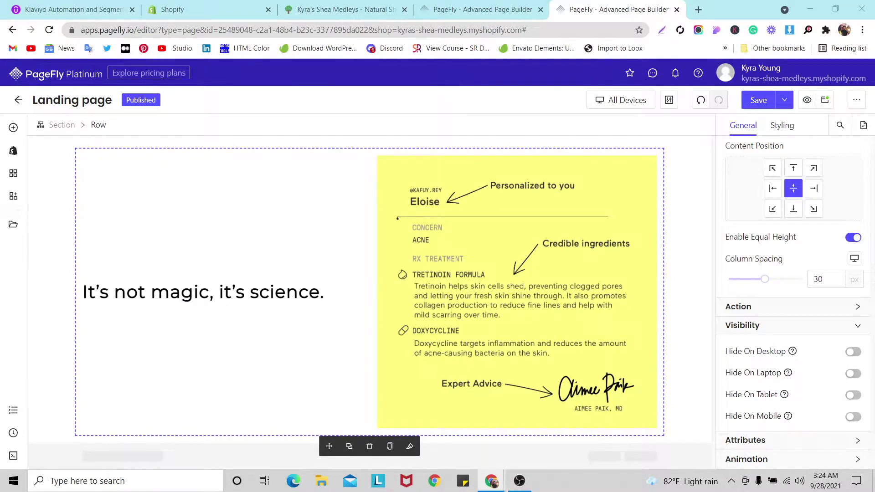
# Add a Paragraph element directly below the "It’s not magic, it’s science." heading.
pyautogui.click(13, 128)
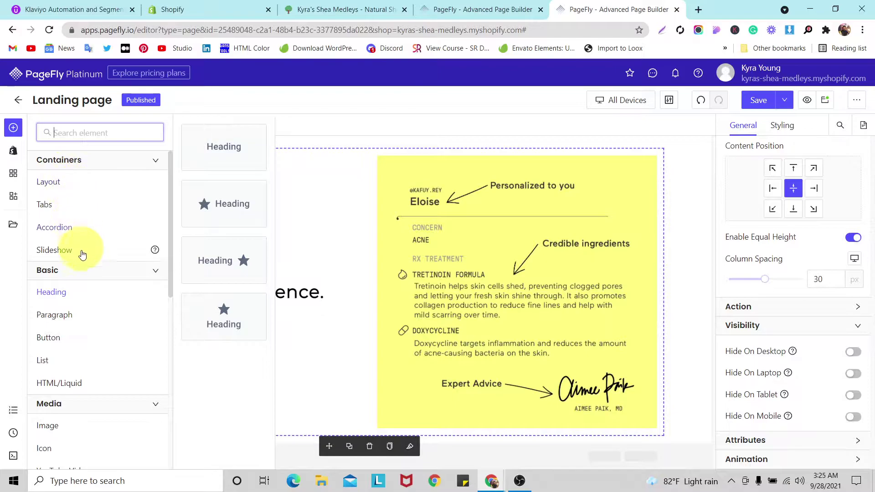
pyautogui.moveTo(55, 315)
pyautogui.moveTo(201, 141); pyautogui.dragTo(218, 294)
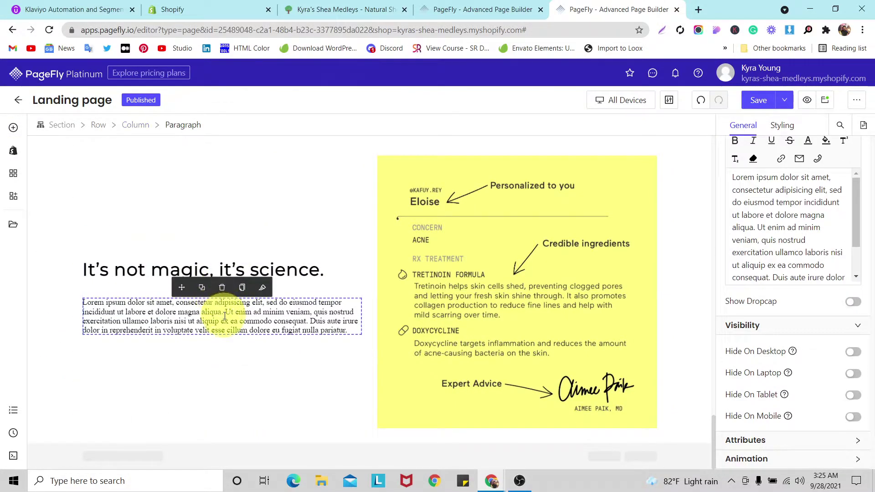
# Replace the new paragraph's placeholder with the "At Apostrophe, we know the best way to treat acne…" text and apply the styling of the "Your treatment plan." paragraph.
pyautogui.tripleClick(764, 250)
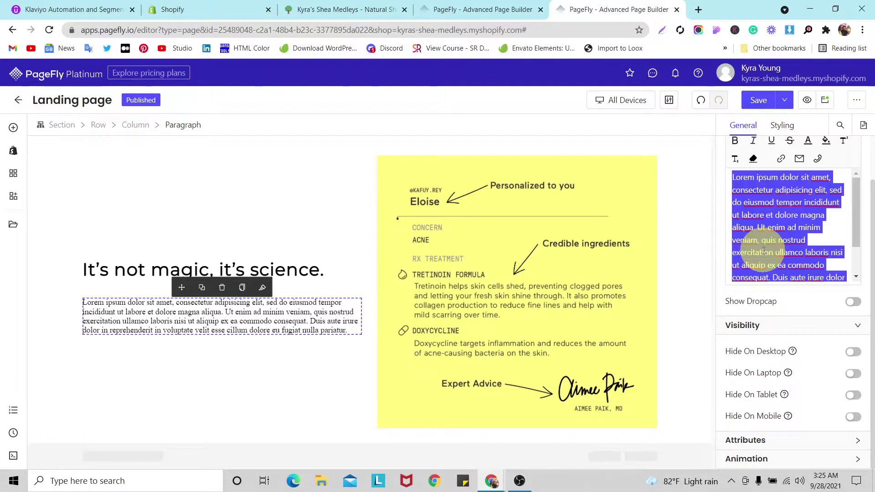
pyautogui.hotkey('ctrl', 'v')
pyautogui.scroll(15, 488, 240)
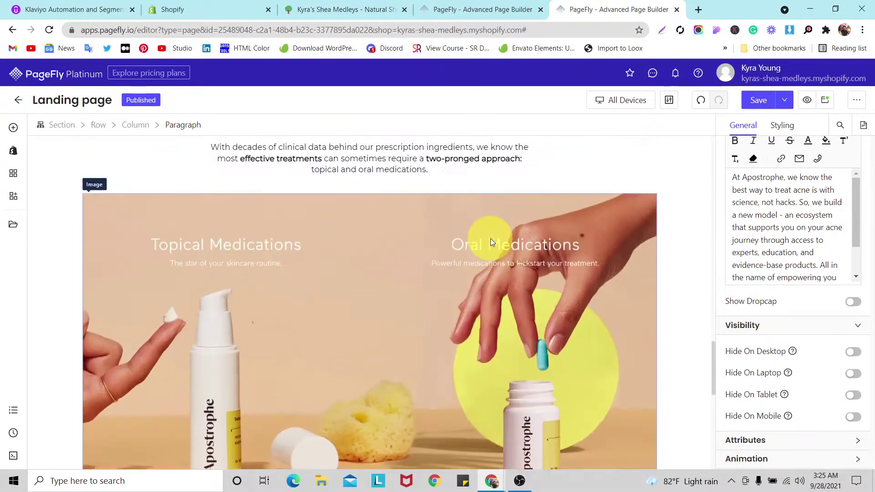
pyautogui.click(436, 254)
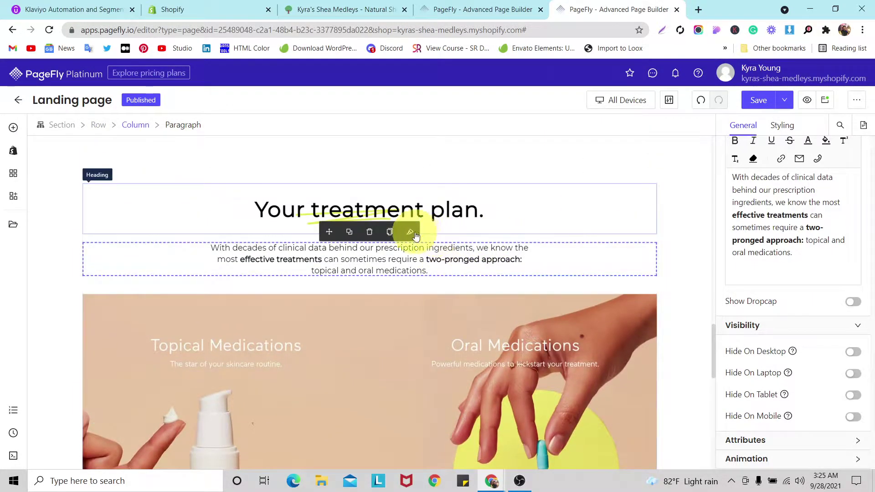
pyautogui.click(390, 230)
pyautogui.scroll(-10, 199, 307)
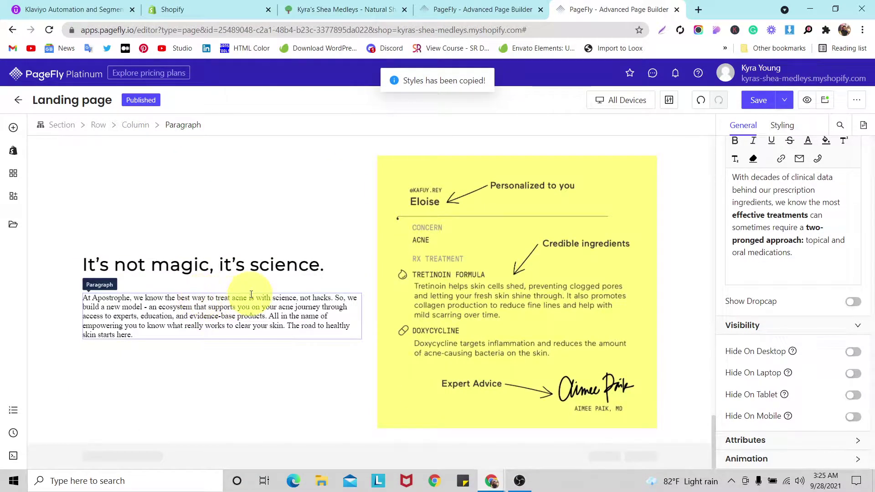
pyautogui.click(233, 306)
pyautogui.click(261, 283)
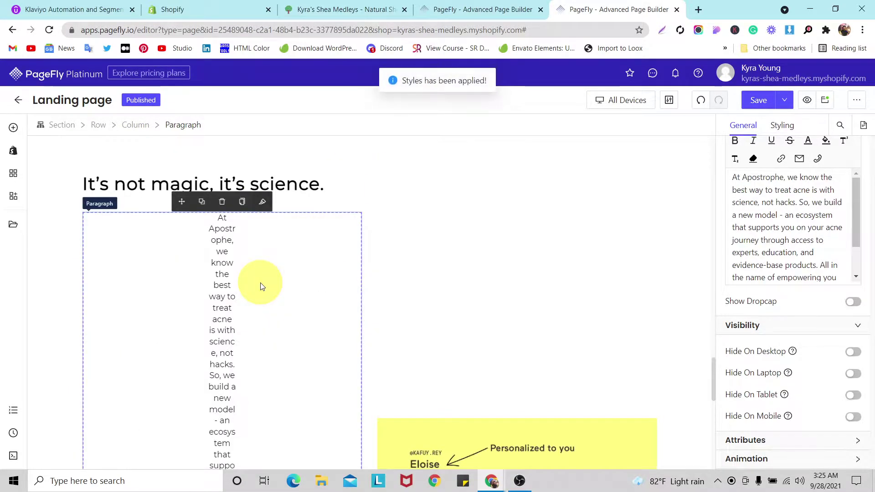
# Set the new paragraph's padding to 0 px on all sides and align its text to the left.
pyautogui.click(783, 129)
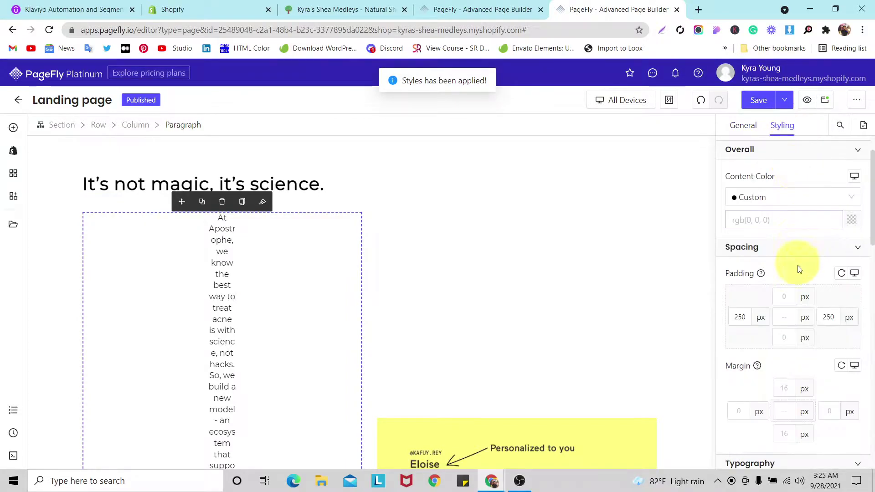
pyautogui.write('0')
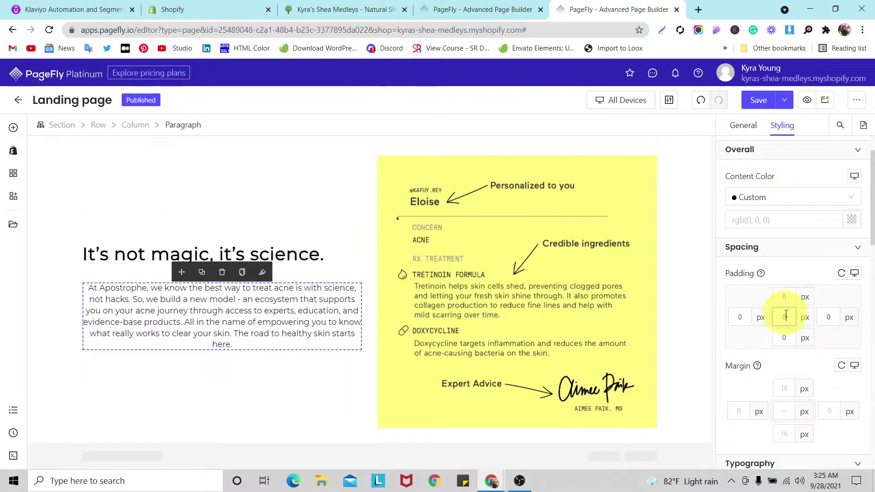
pyautogui.scroll(-9, 791, 203)
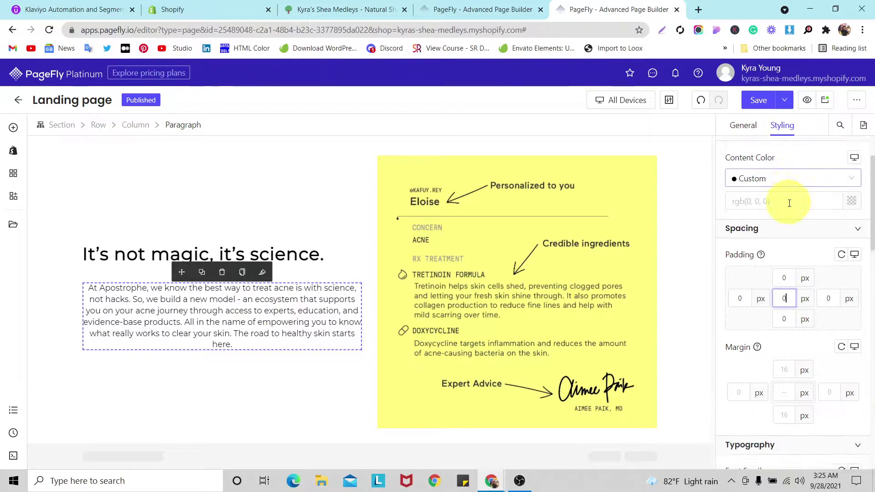
pyautogui.click(742, 170)
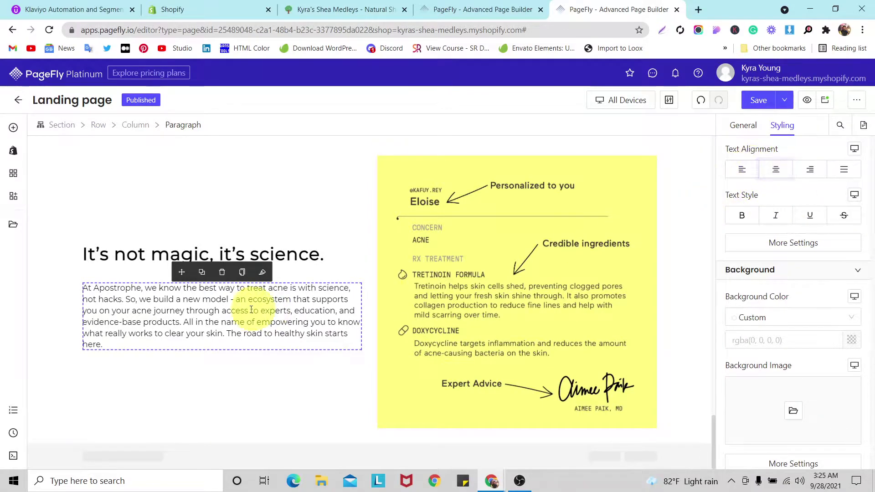
# Bold the words "Apostrophe" and "healthy skin" in the paragraph below "It’s not magic, it’s science.".
pyautogui.click(743, 126)
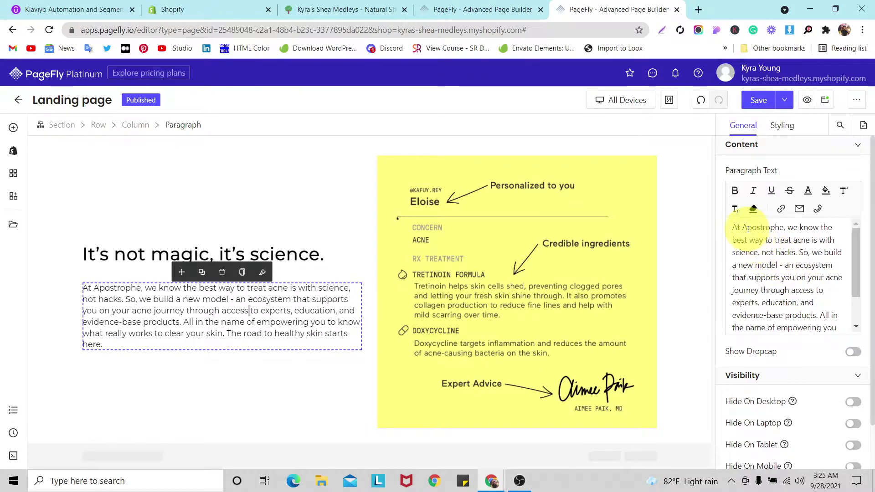
pyautogui.doubleClick(745, 228)
pyautogui.click(735, 190)
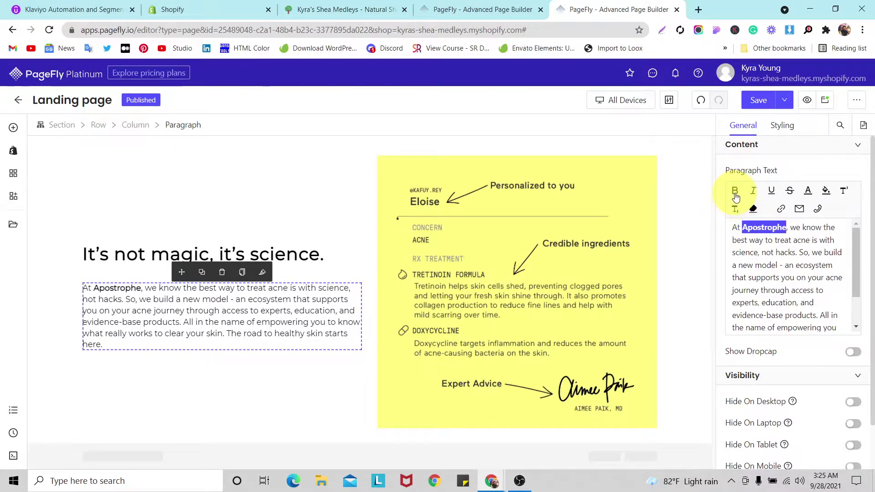
pyautogui.scroll(-2, 786, 269)
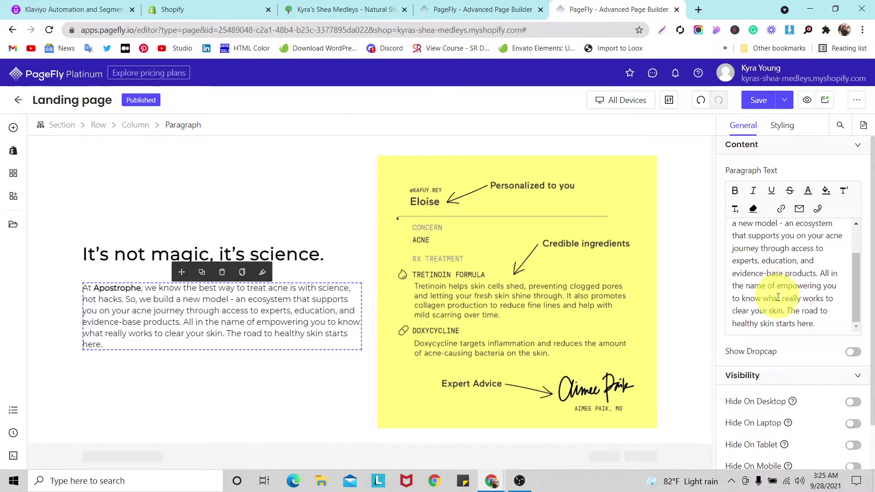
pyautogui.moveTo(733, 324); pyautogui.dragTo(775, 324)
pyautogui.click(735, 190)
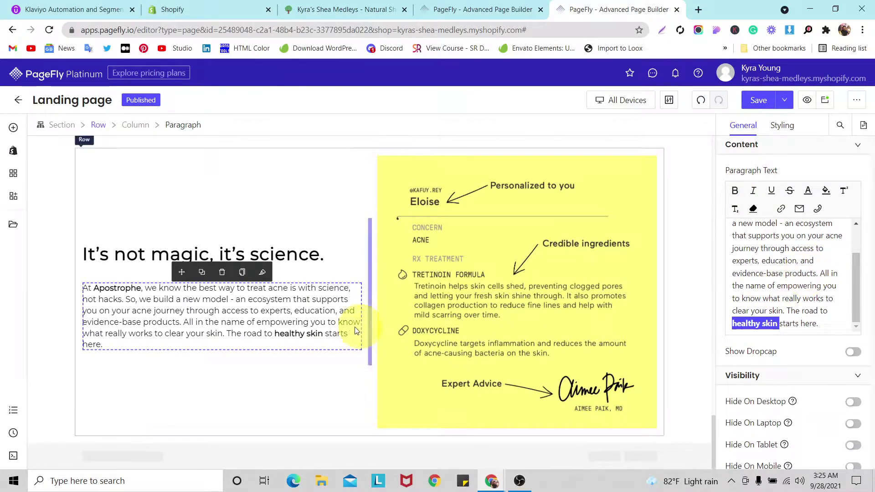
# Set the column spacing of the two-column row with the yellow image to 70 px.
pyautogui.scroll(1, 429, 261)
pyautogui.scroll(-1, 430, 262)
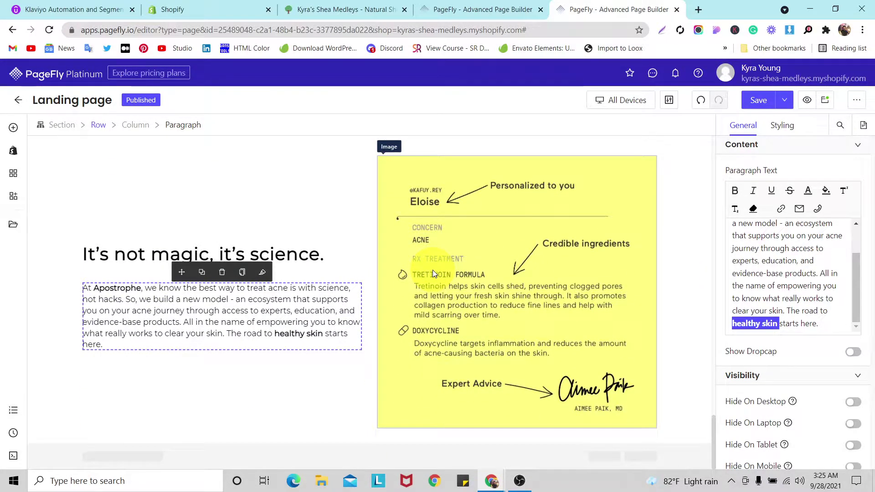
pyautogui.click(261, 182)
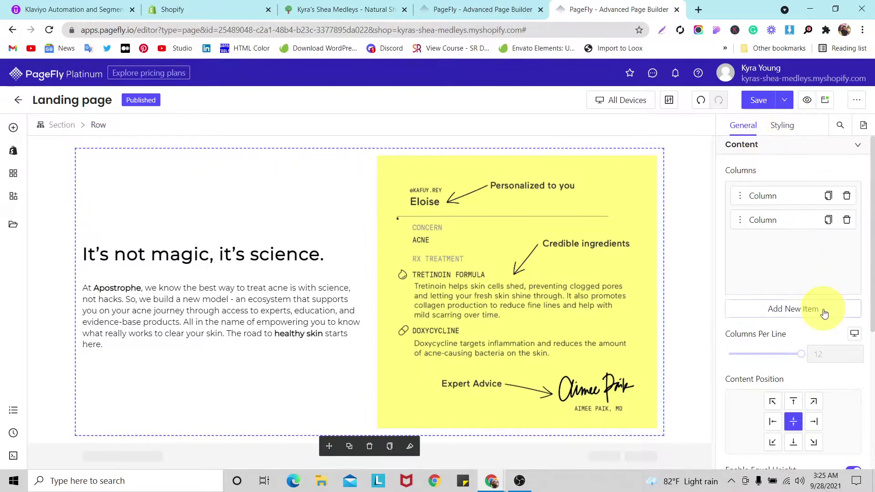
pyautogui.scroll(-4, 824, 313)
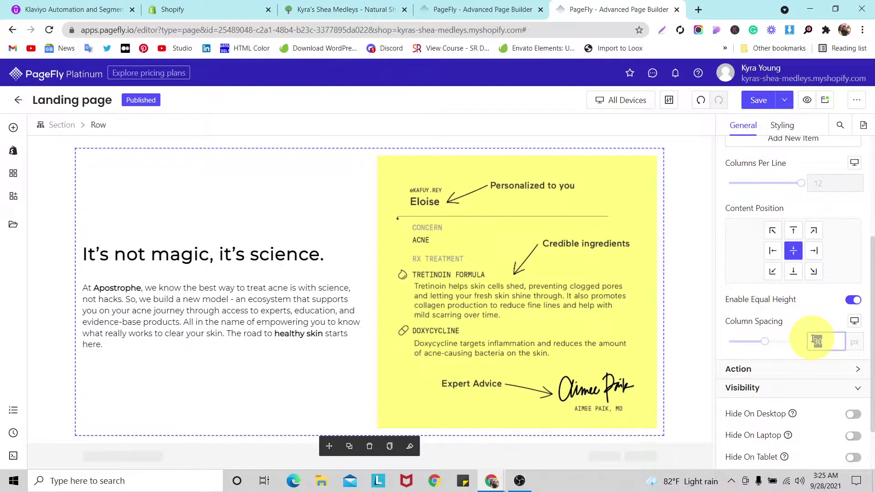
pyautogui.write('50')
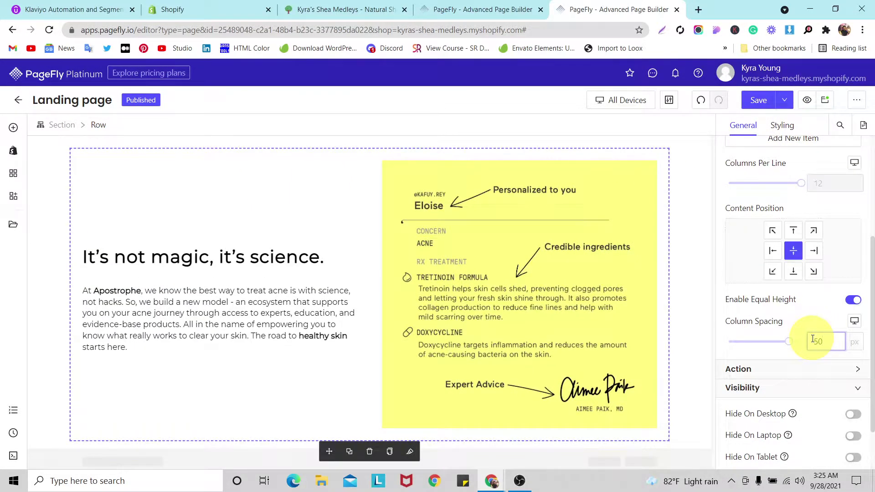
pyautogui.doubleClick(813, 340)
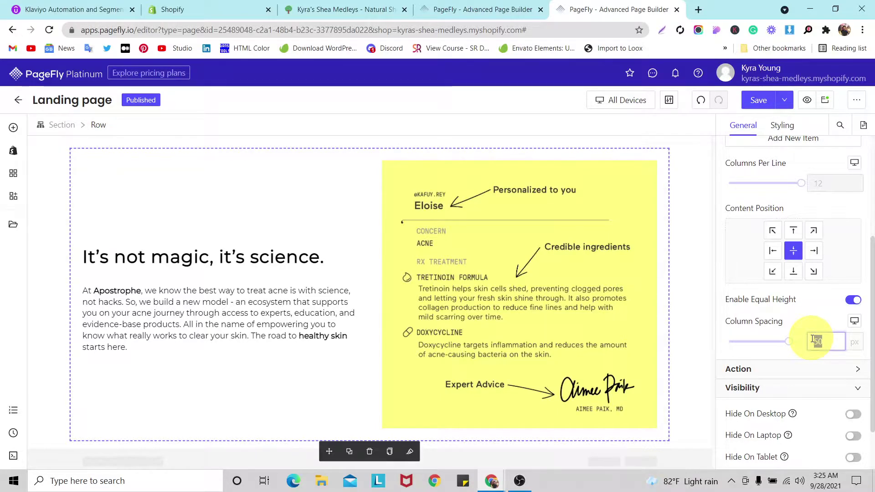
pyautogui.write('70')
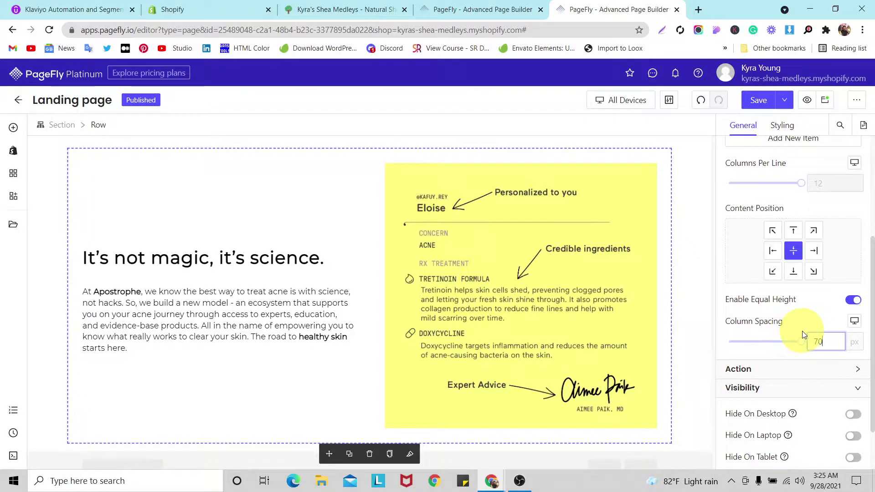
# Duplicate the "Claim my $10 offtext" button above "Your treatment plan." and move the copy below the paragraph beside the yellow image.
pyautogui.scroll(5, 497, 273)
pyautogui.scroll(10, 484, 274)
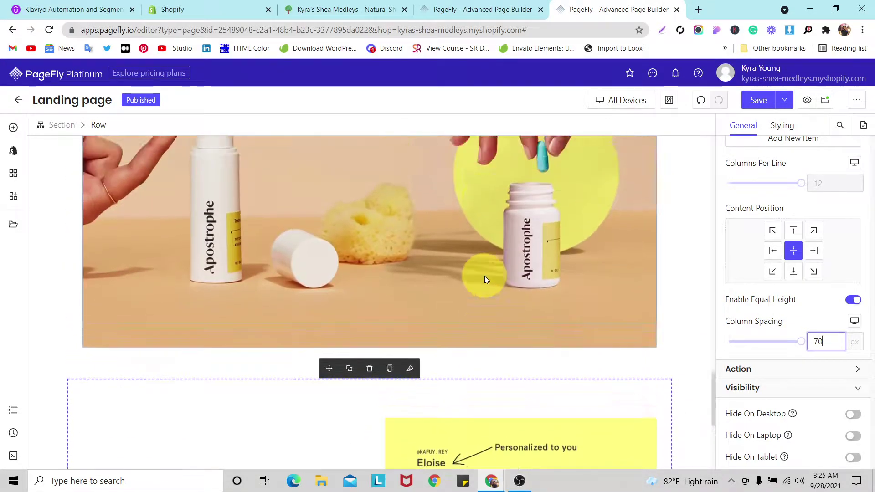
pyautogui.click(402, 207)
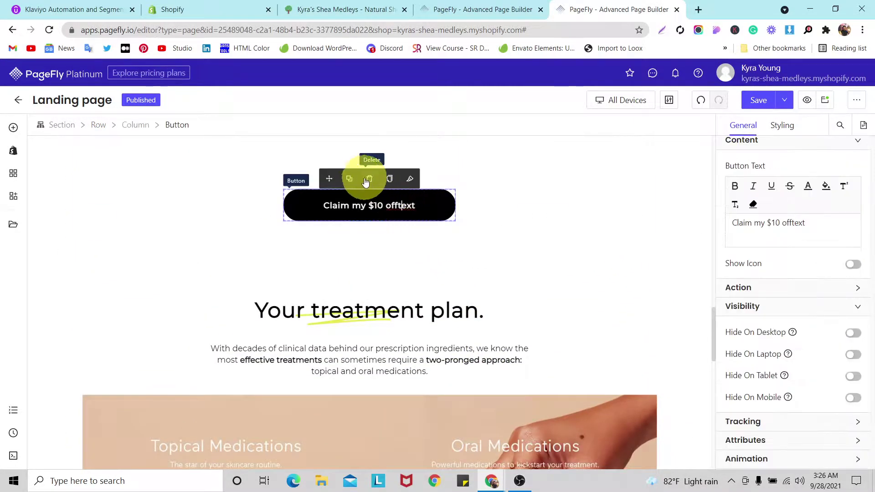
pyautogui.click(349, 177)
pyautogui.scroll(-3, 358, 223)
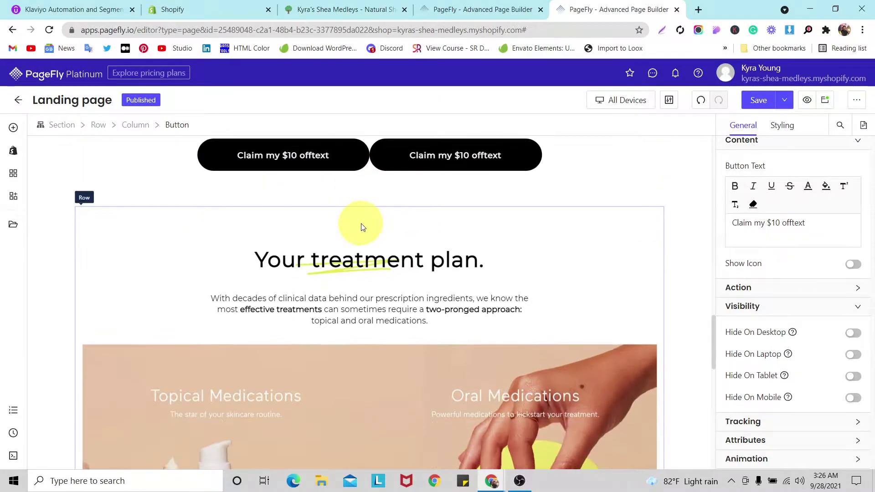
pyautogui.scroll(2, 398, 177)
pyautogui.click(401, 171)
pyautogui.moveTo(415, 181); pyautogui.dragTo(412, 334)
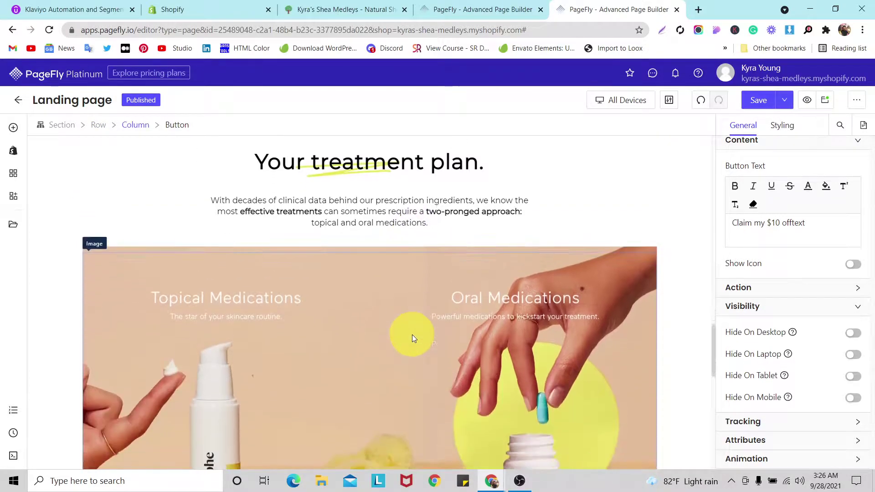
pyautogui.scroll(-2, 410, 340)
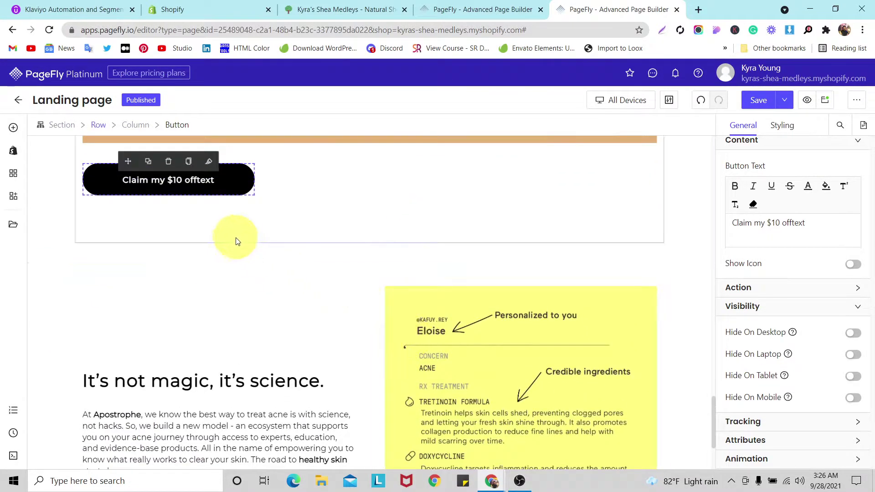
pyautogui.scroll(-2, 231, 230)
pyautogui.moveTo(131, 158); pyautogui.dragTo(150, 446)
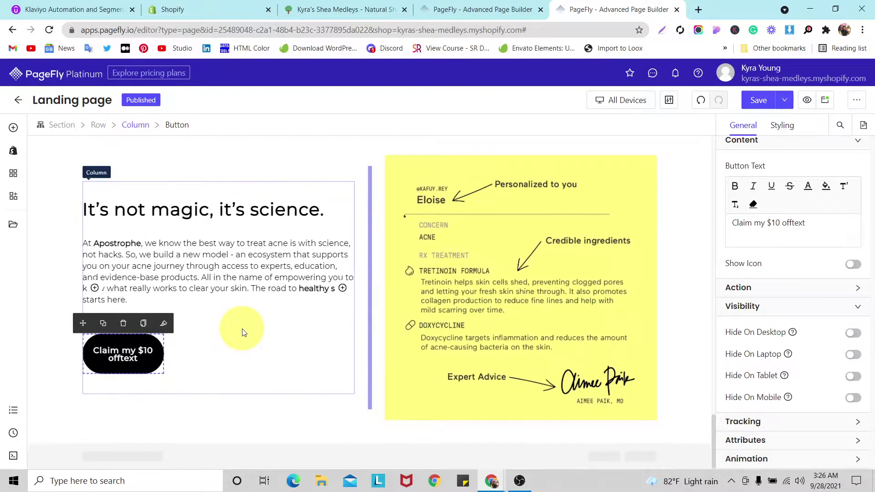
# Change the copied button's width to 90% in its CSS code.
pyautogui.click(208, 351)
pyautogui.click(157, 354)
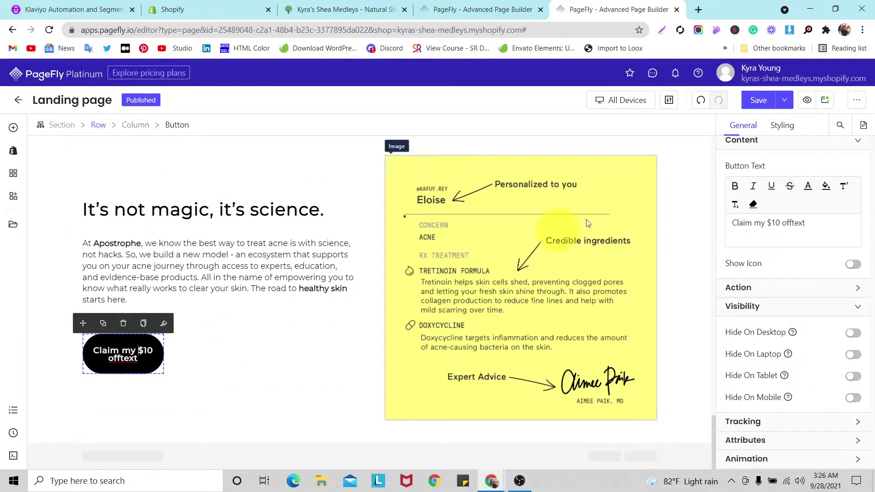
pyautogui.click(782, 125)
pyautogui.scroll(-10, 800, 292)
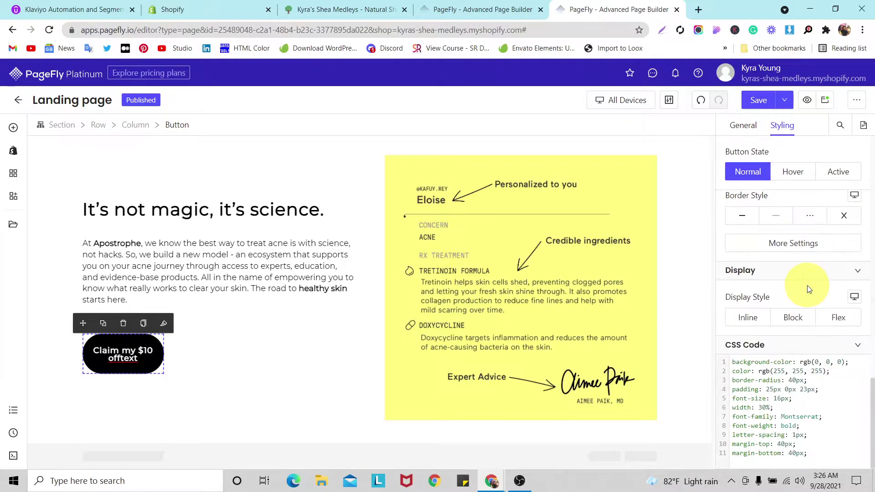
pyautogui.doubleClick(762, 407)
pyautogui.press('BackSpace')
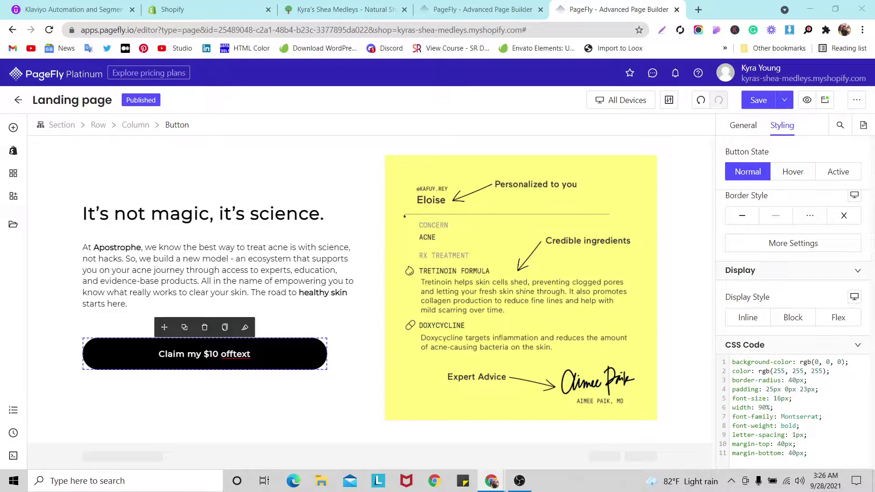
# Replace the copied button's text with "Get Science-Based Skin Treatment →".
pyautogui.doubleClick(235, 354)
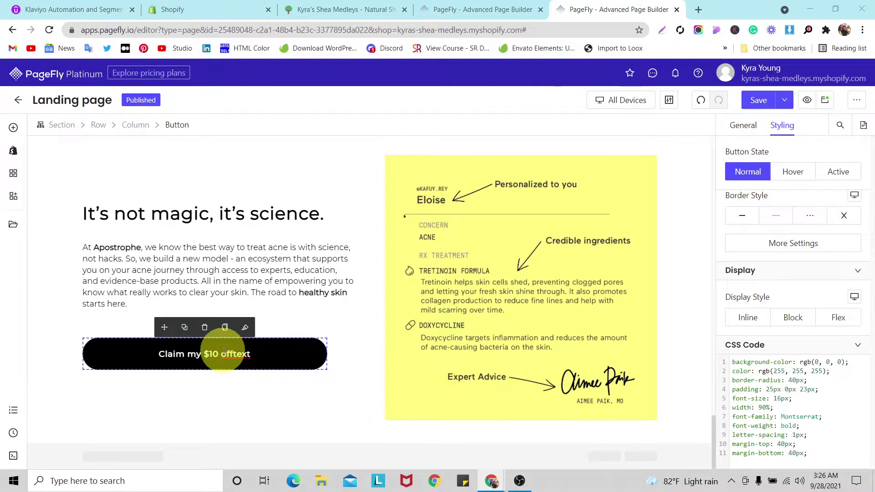
pyautogui.tripleClick(224, 351)
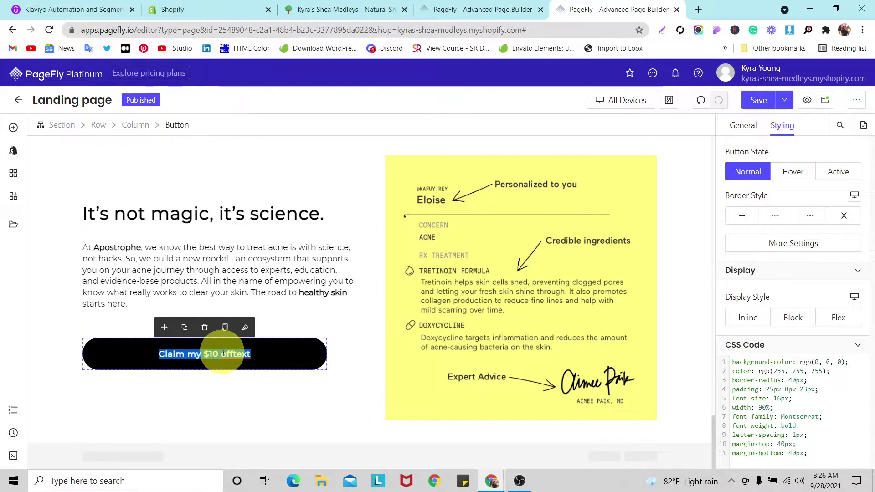
pyautogui.write('Get Science-Based Skin Treatment →')
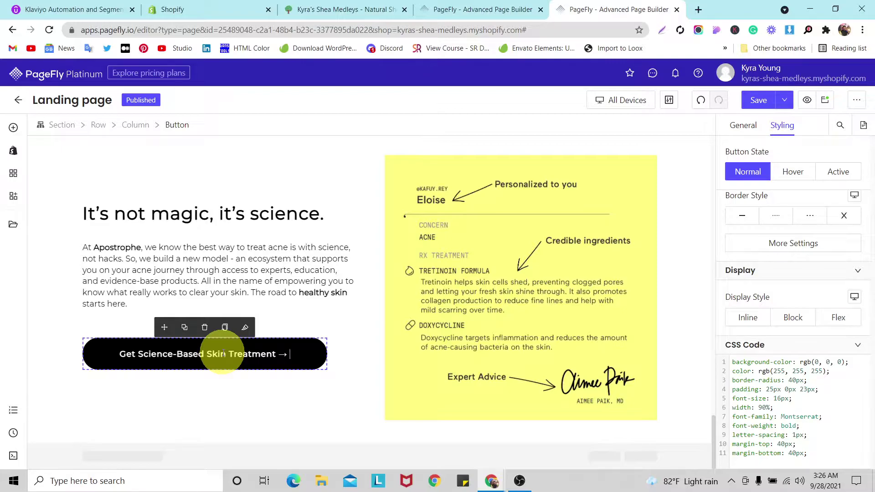
# Copy the arrow from the "Get Science-Based Skin Treatment →" button and append it to the "Claim my $10 offtext" button above "Your treatment plan.".
pyautogui.click(275, 356)
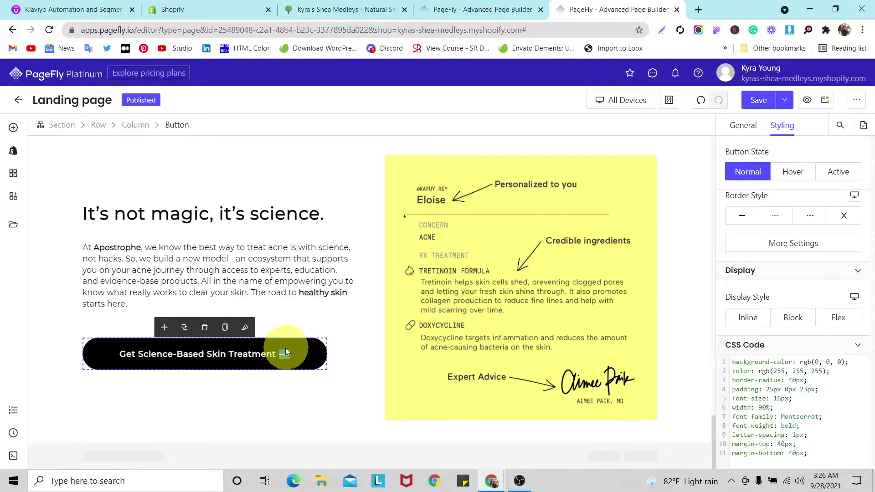
pyautogui.rightClick(281, 351)
pyautogui.click(297, 356)
pyautogui.scroll(-10, 340, 258)
pyautogui.scroll(3, 342, 267)
pyautogui.scroll(1, 343, 272)
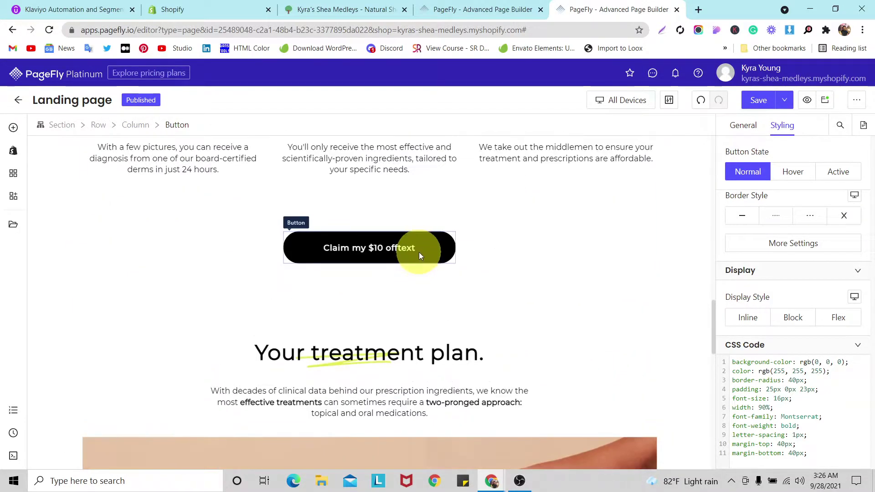
pyautogui.click(416, 249)
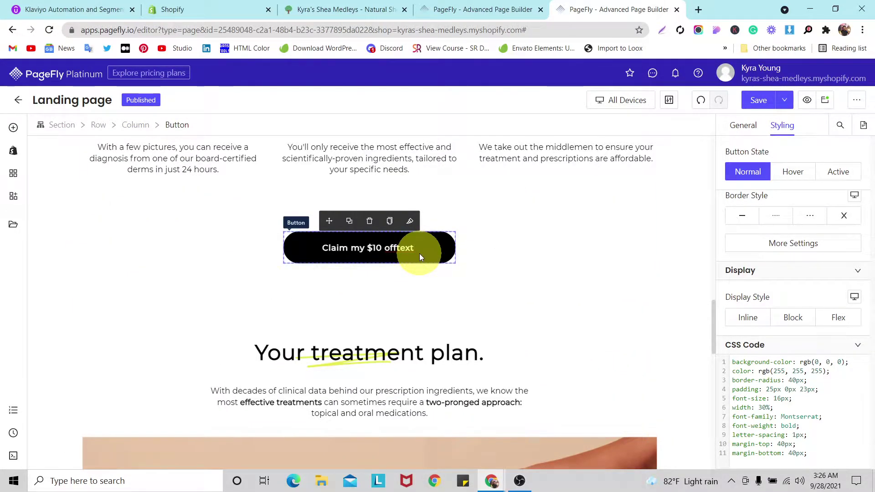
# Append the copied arrow to the claim button below the patient photos and the "Claim my $10 off" hero button, and save the page.
pyautogui.scroll(6, 410, 253)
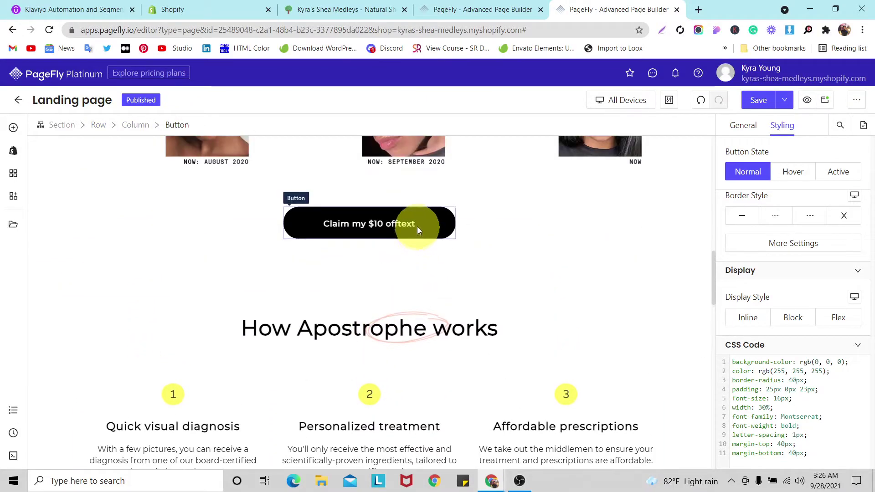
pyautogui.click(417, 225)
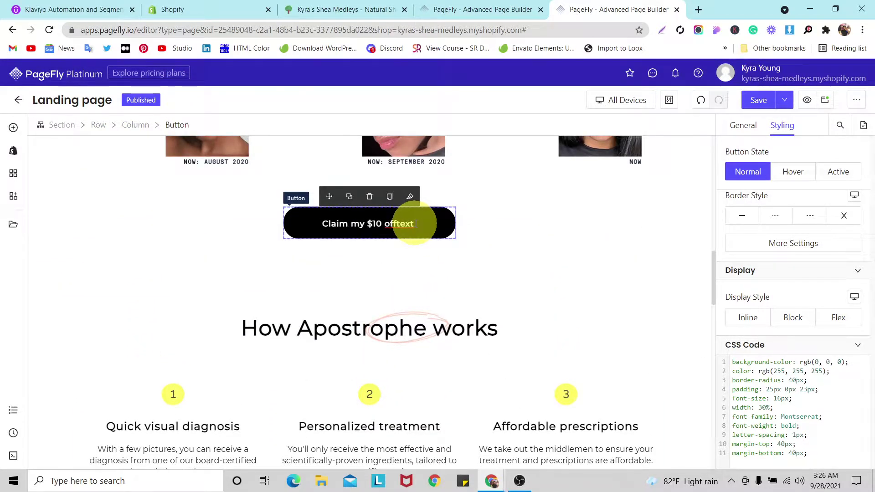
pyautogui.scroll(8, 416, 223)
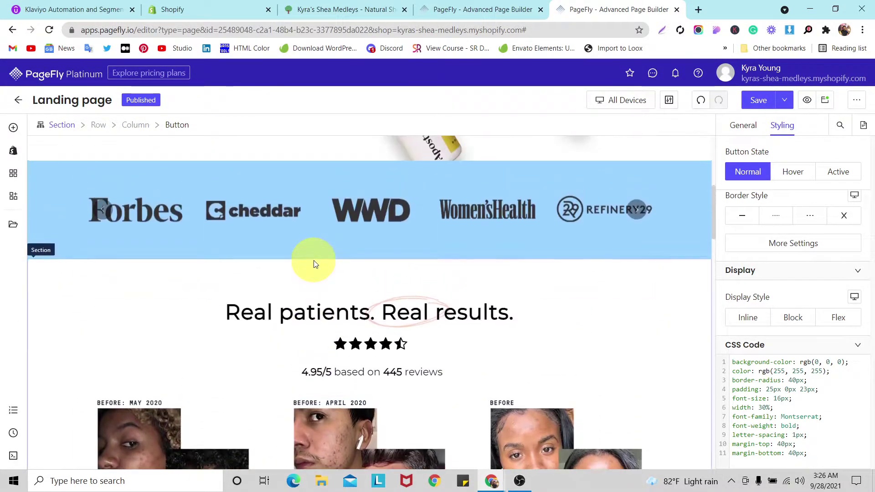
pyautogui.scroll(8, 313, 265)
pyautogui.click(190, 327)
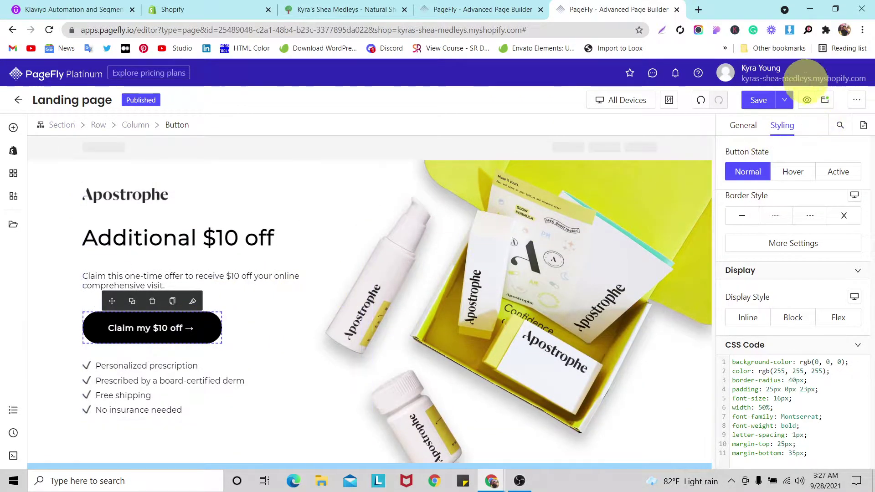
pyautogui.click(759, 99)
# Set the width of the "Get Science-Based Skin Treatment →" button to 80% in its CSS code and save the page.
pyautogui.scroll(-15, 349, 265)
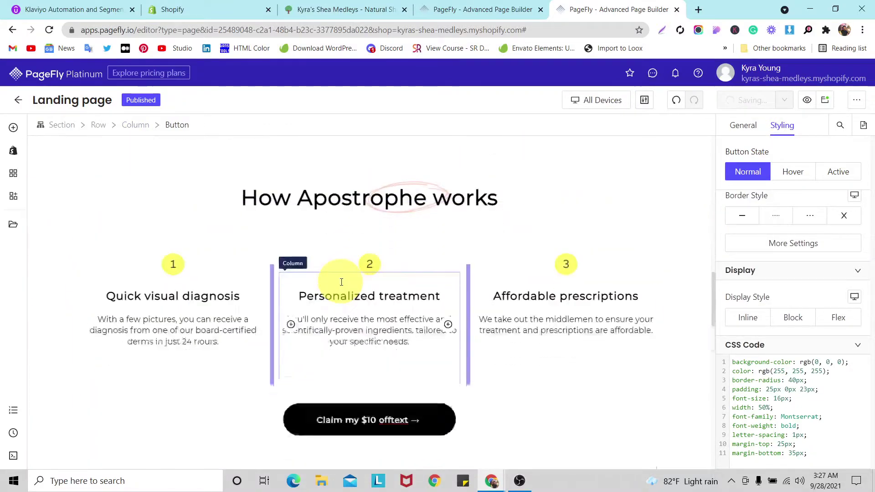
pyautogui.scroll(1, 346, 292)
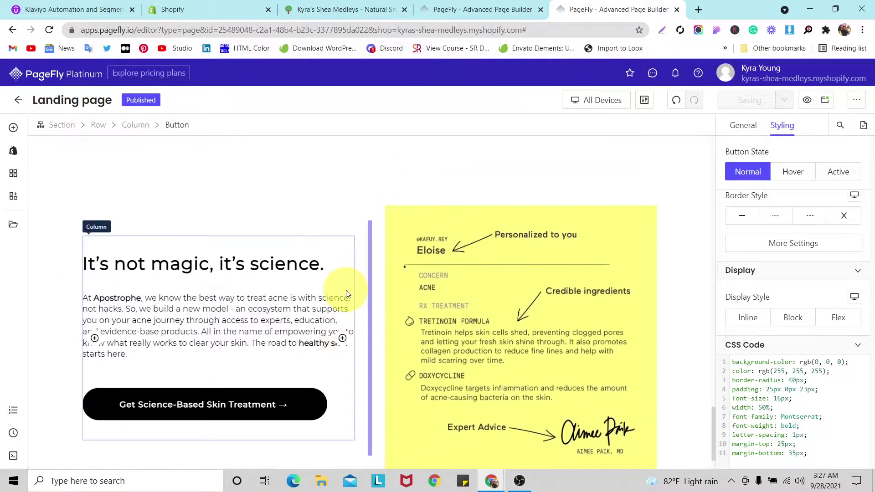
pyautogui.scroll(2, 357, 287)
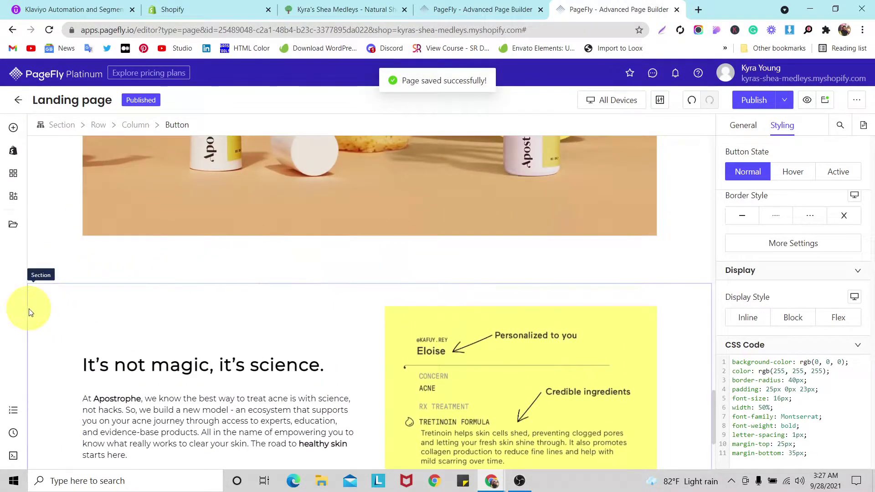
pyautogui.click(35, 314)
pyautogui.scroll(-2, 36, 314)
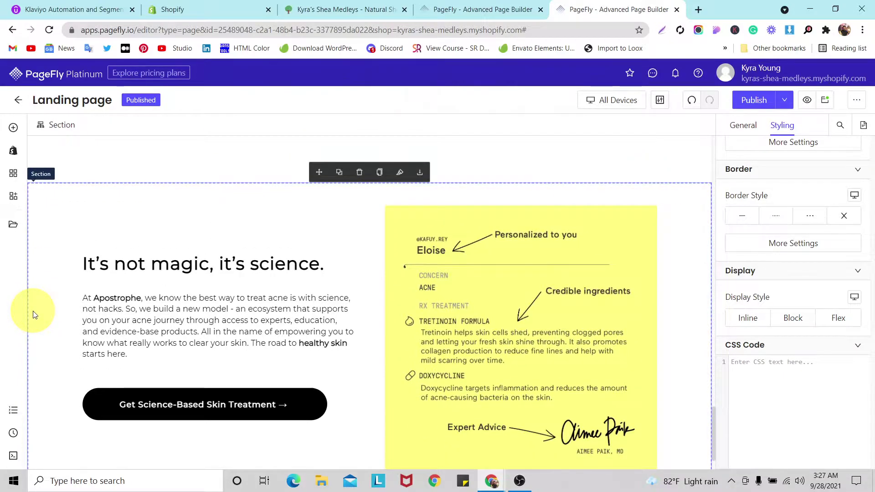
pyautogui.click(255, 392)
pyautogui.scroll(-2, 779, 290)
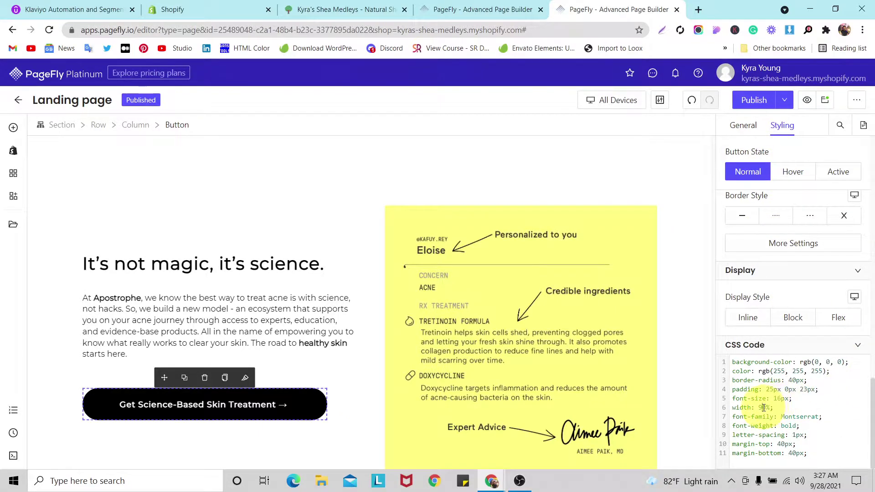
pyautogui.write('75')
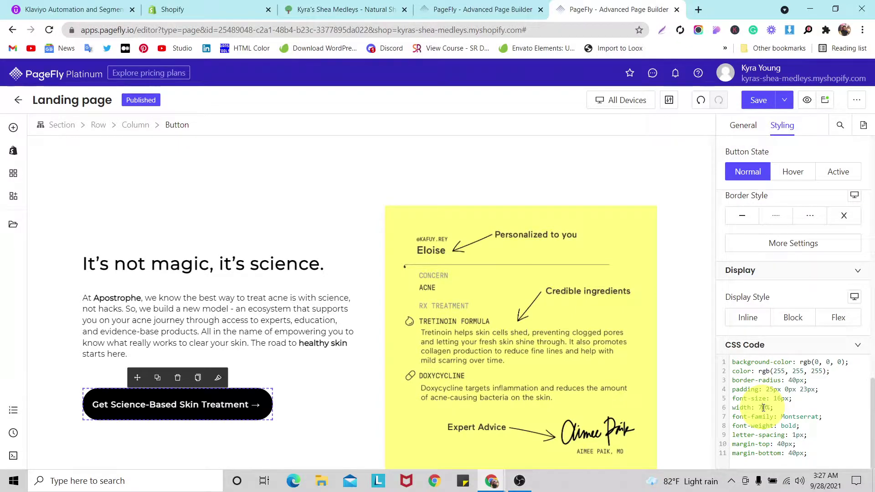
pyautogui.write('80')
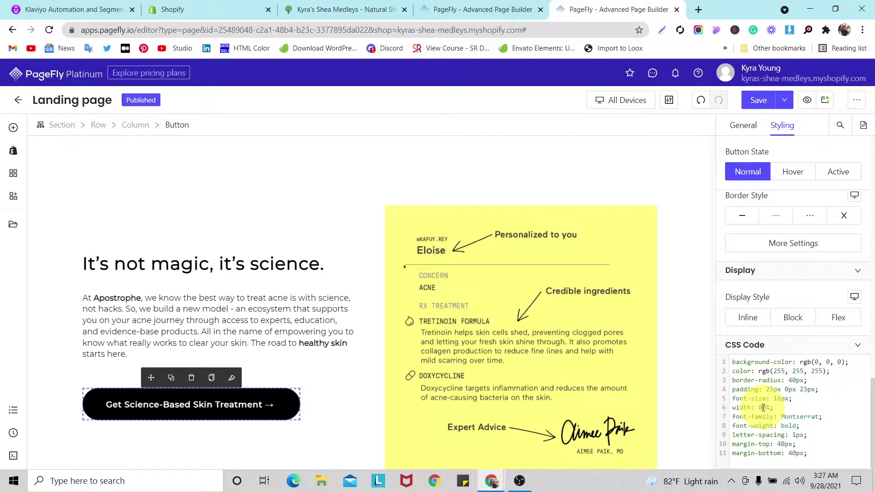
pyautogui.click(758, 100)
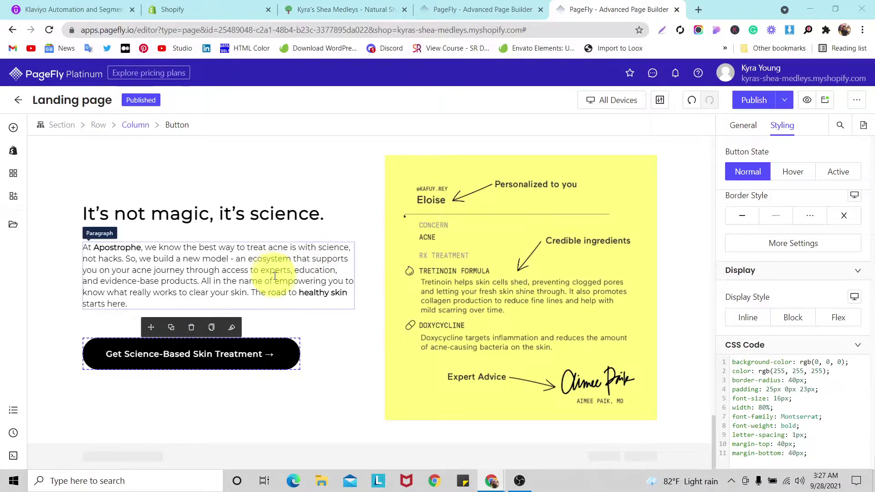
# Switch the page editor to the mobile device view.
pyautogui.click(12, 129)
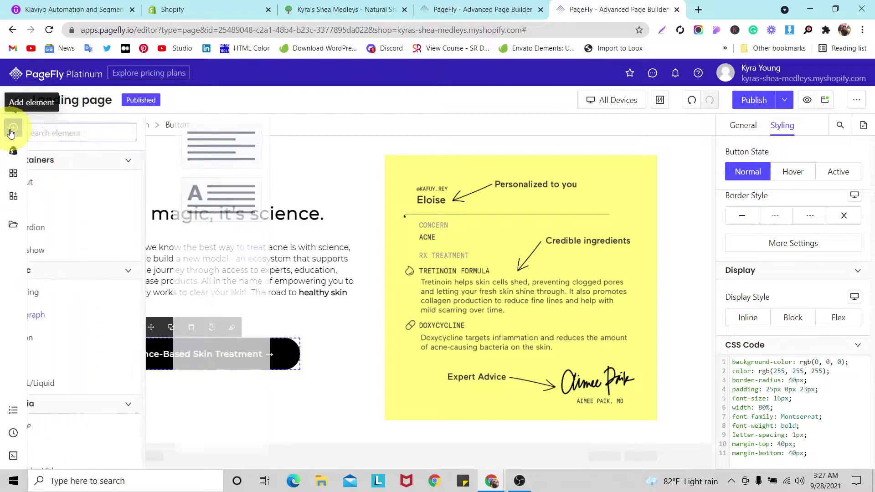
pyautogui.click(598, 101)
pyautogui.click(608, 179)
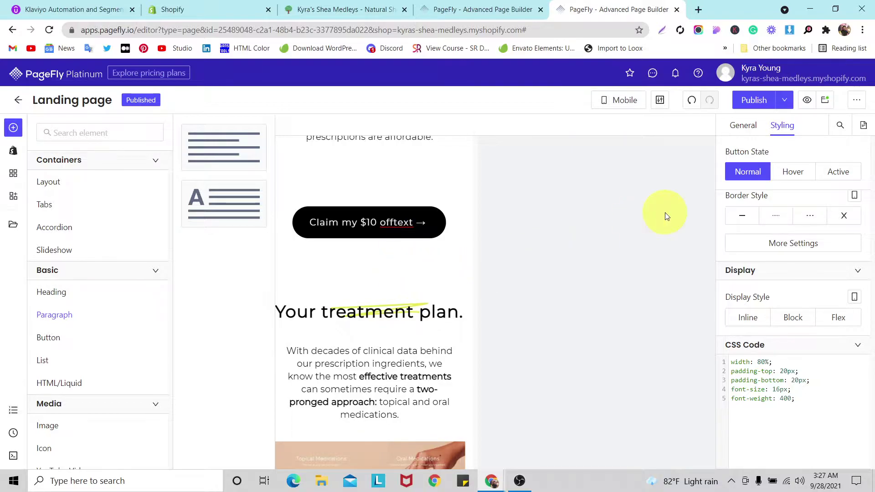
pyautogui.click(426, 264)
# Set the mobile top padding of the section containing "It's not magic, it's science." to 0 px.
pyautogui.scroll(-5, 425, 267)
pyautogui.scroll(-5, 419, 262)
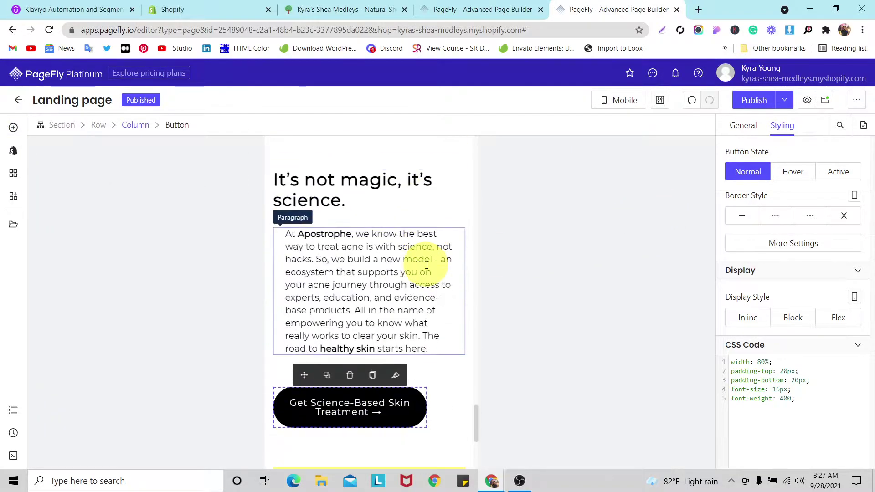
pyautogui.scroll(3, 392, 237)
pyautogui.click(381, 263)
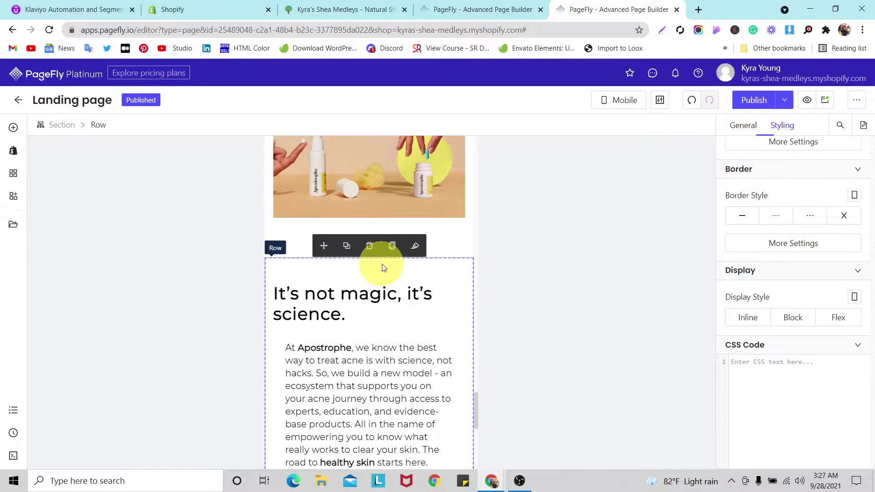
pyautogui.click(453, 253)
pyautogui.scroll(10, 809, 228)
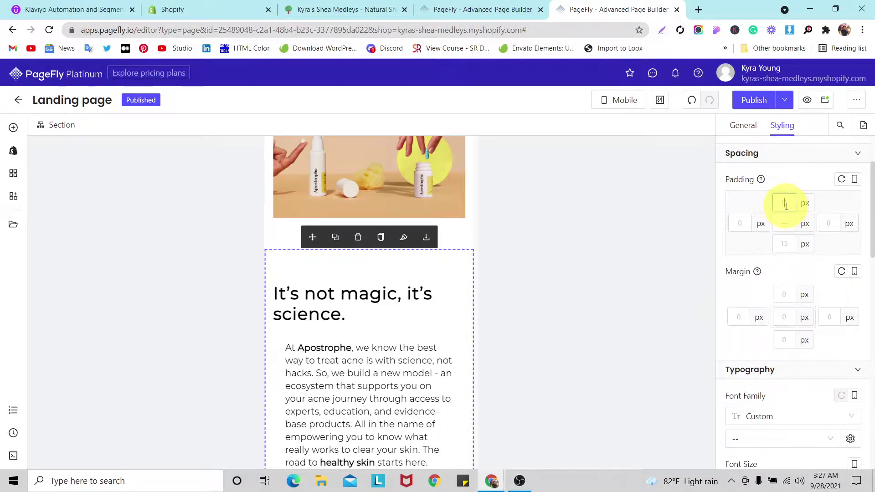
# Set the mobile bottom padding of the product image row above "It's not magic, it's science." to 0 px.
pyautogui.click(467, 241)
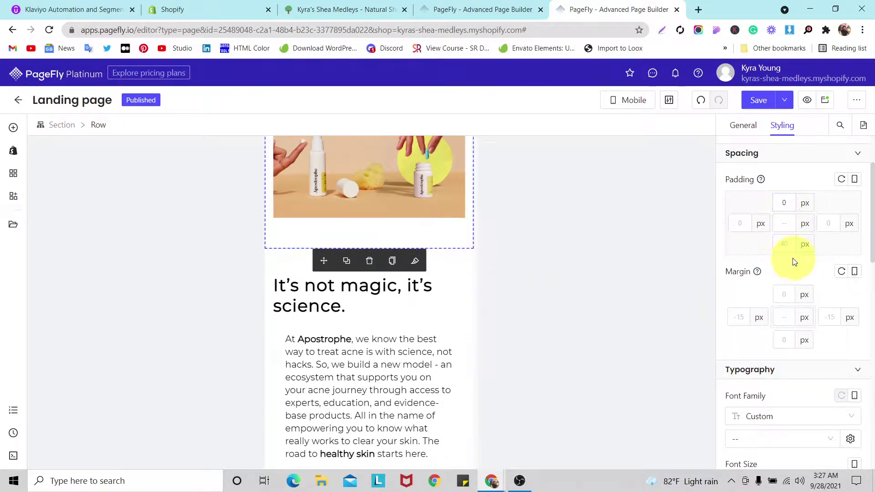
pyautogui.click(784, 249)
pyautogui.write('0')
# Set the mobile padding of the paragraph below "It's not magic, it's science." to 0 px on all sides.
pyautogui.scroll(-1, 370, 275)
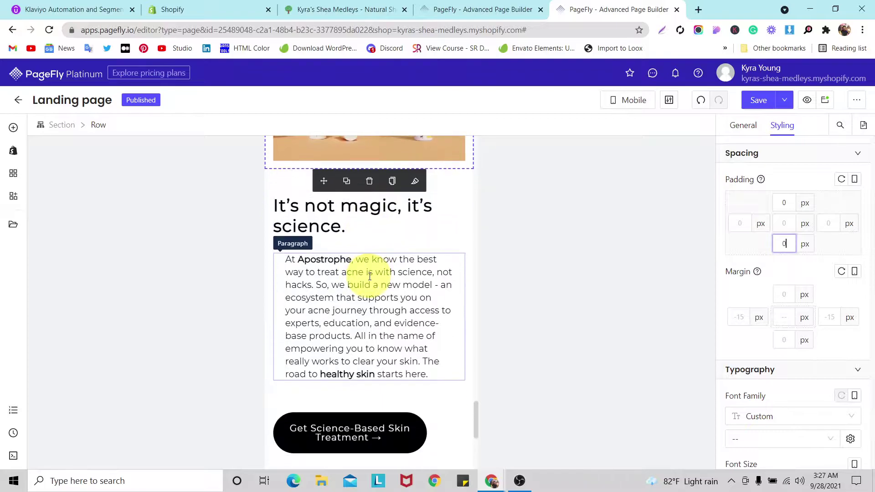
pyautogui.click(375, 278)
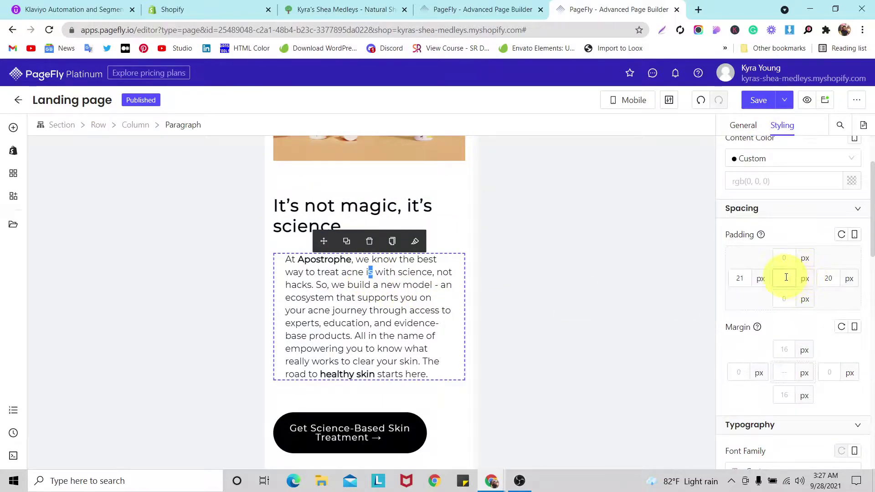
pyautogui.write('0')
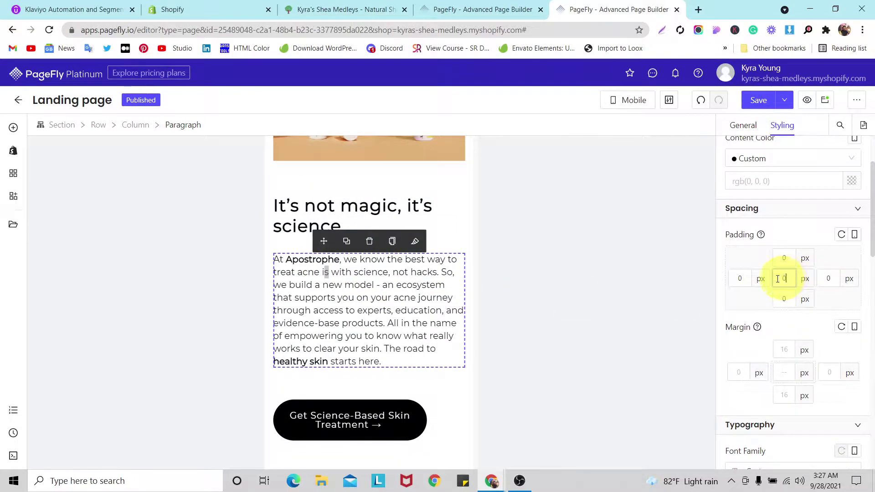
# Set the mobile width of the "Get Science-Based Skin Treatment →" button to 100% in its CSS code.
pyautogui.scroll(-1, 381, 337)
pyautogui.click(391, 362)
pyautogui.scroll(-10, 793, 292)
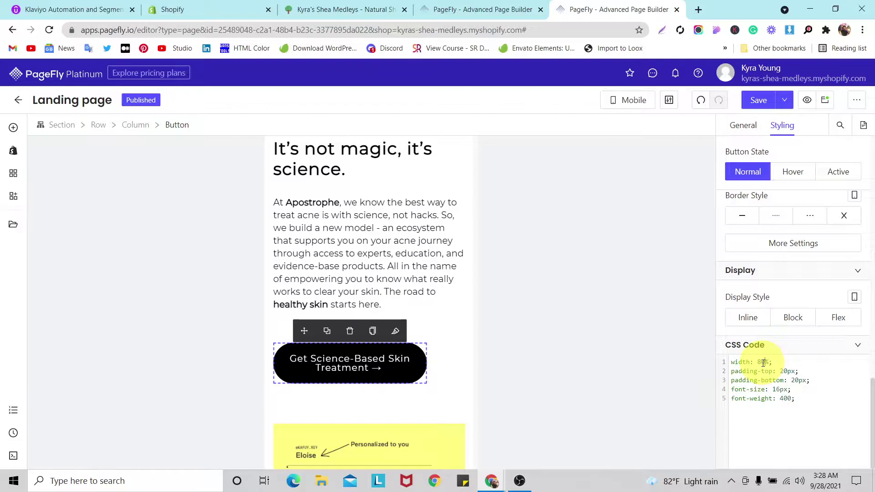
pyautogui.doubleClick(762, 364)
pyautogui.write('100')
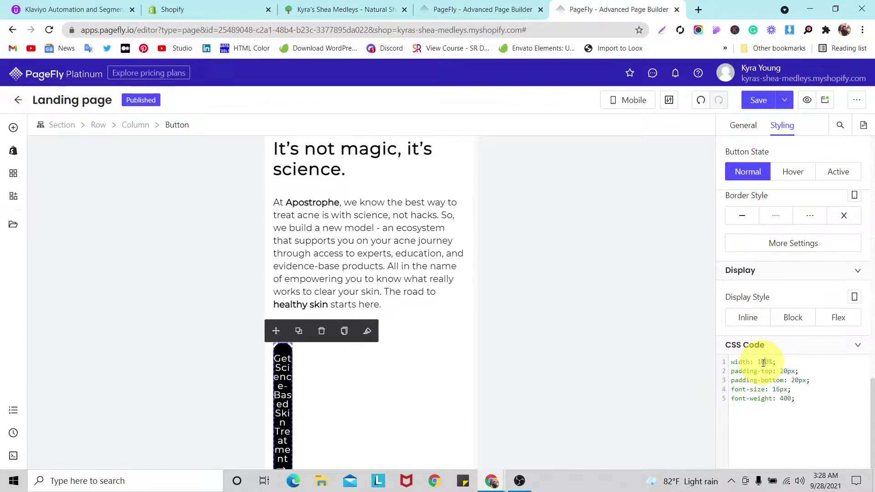
pyautogui.press('BackSpace')
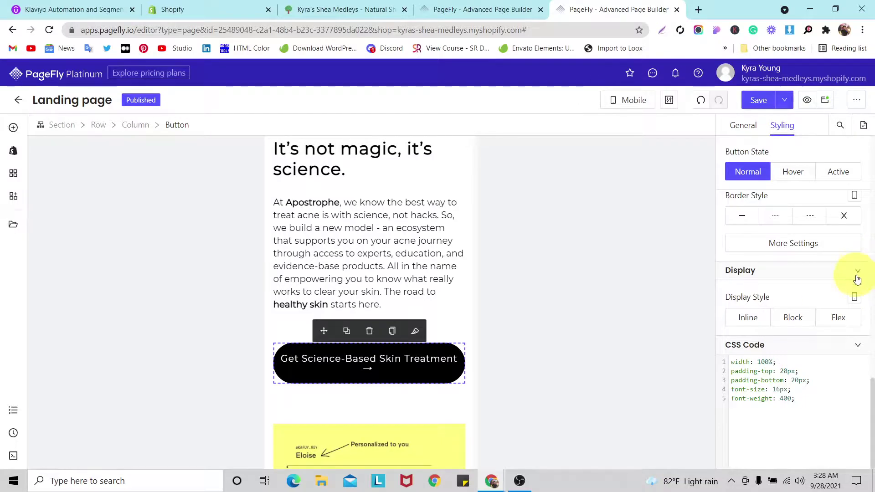
# Set the mobile font size of the "Get Science-Based Skin Treatment →" button to 14 px.
pyautogui.scroll(6, 852, 283)
pyautogui.scroll(2, 854, 285)
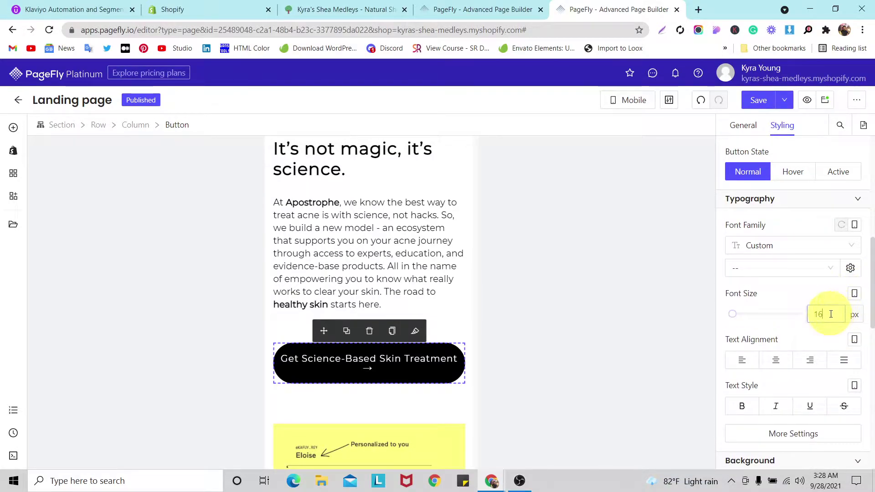
pyautogui.click(831, 314)
pyautogui.write('14')
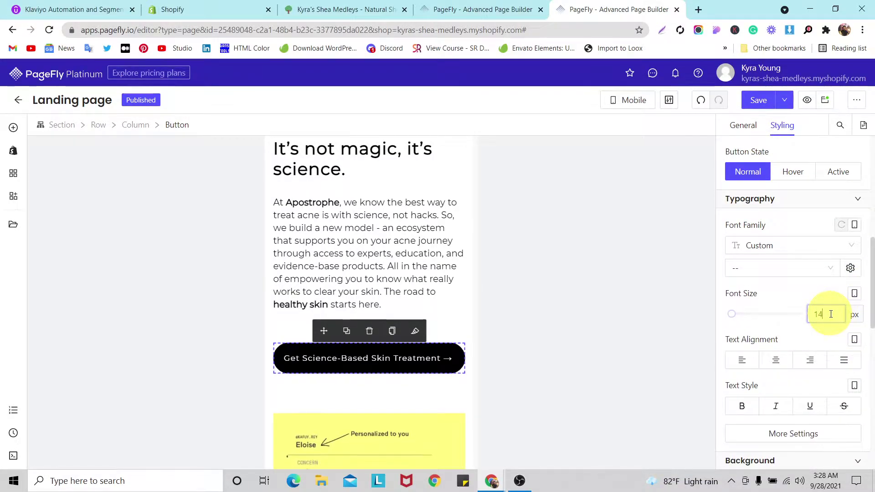
# Set the mobile margins of the "Get Science-Based Skin Treatment →" button to 0 px at the bottom and 25 px at the top.
pyautogui.click(306, 338)
pyautogui.scroll(-3, 306, 338)
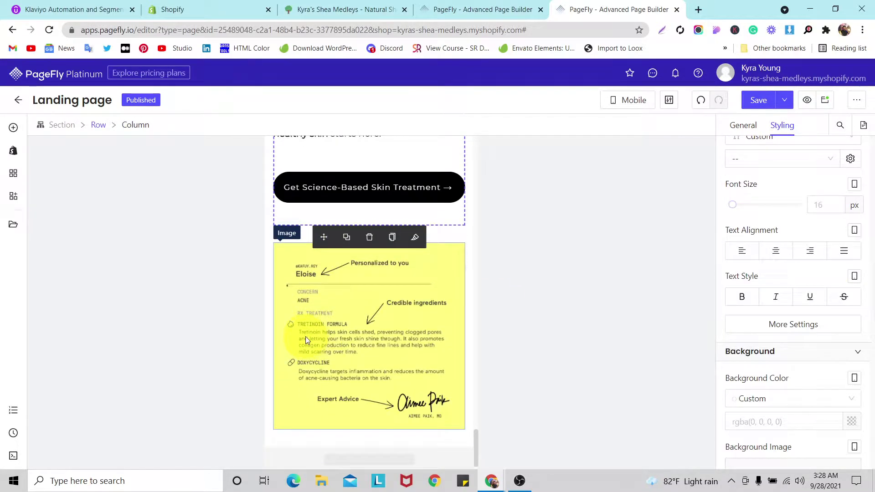
pyautogui.scroll(1, 306, 336)
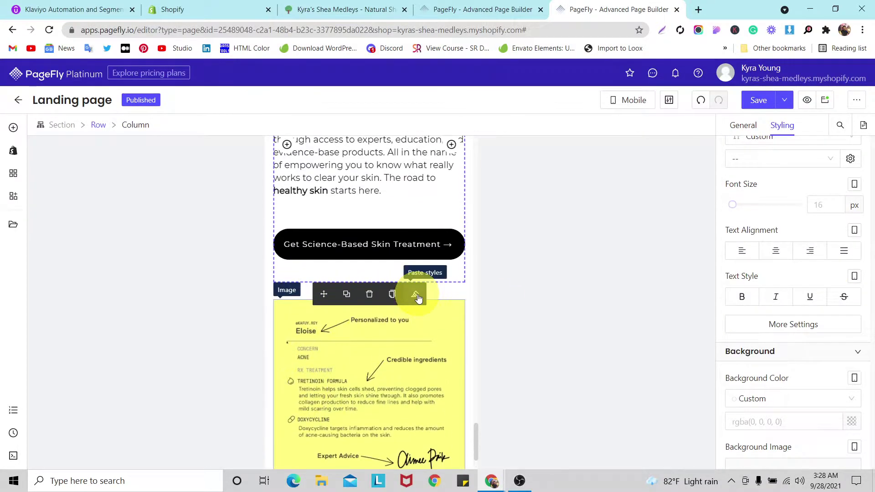
pyautogui.click(455, 249)
pyautogui.scroll(-3, 802, 228)
pyautogui.scroll(5, 826, 283)
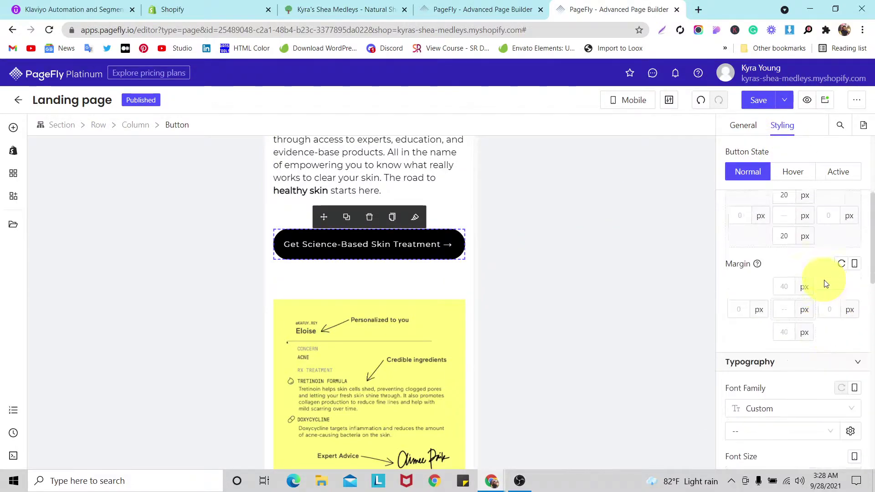
pyautogui.click(785, 338)
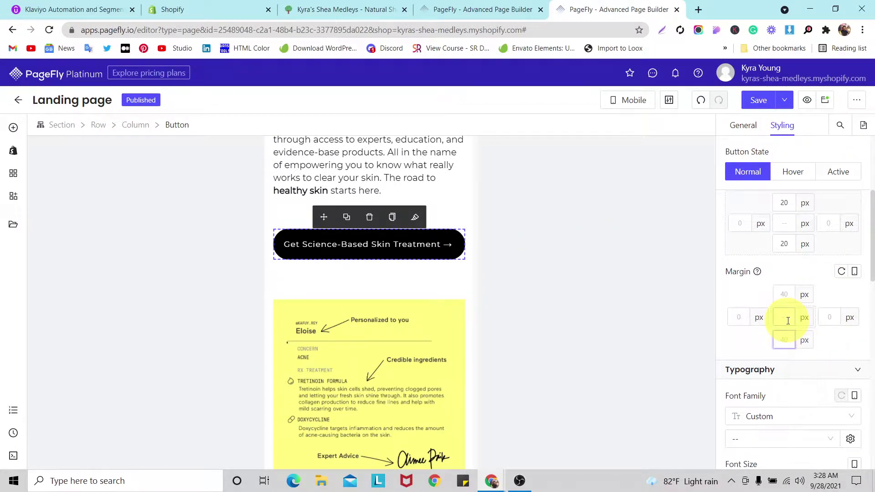
pyautogui.write('0')
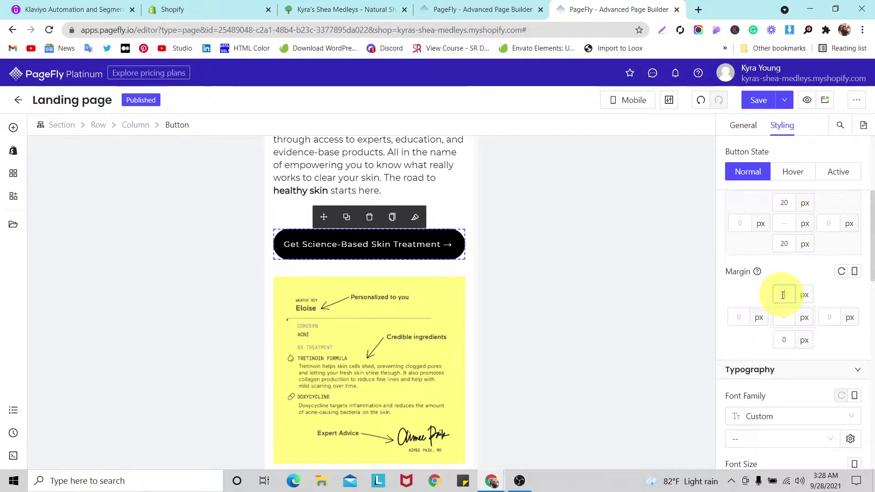
pyautogui.write('5')
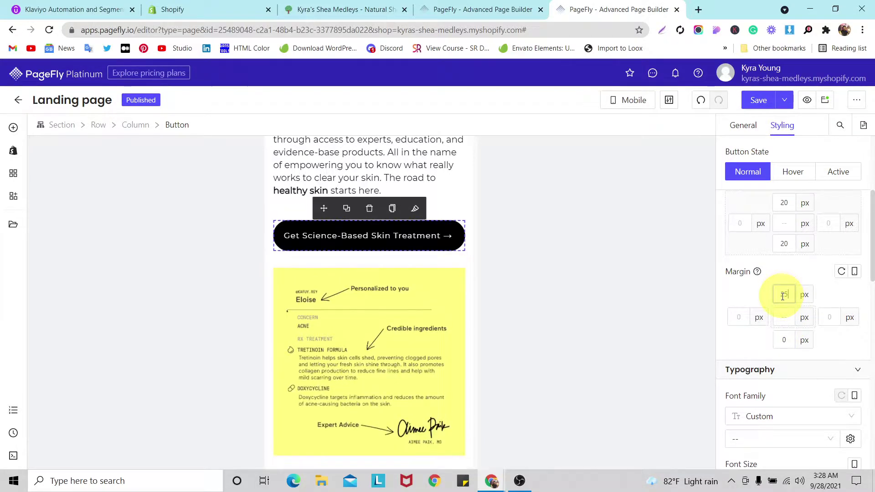
# Set the mobile bottom margin of the "Get Science-Based Skin Treatment →" button to 25 px and save the page.
pyautogui.click(785, 341)
pyautogui.write('25')
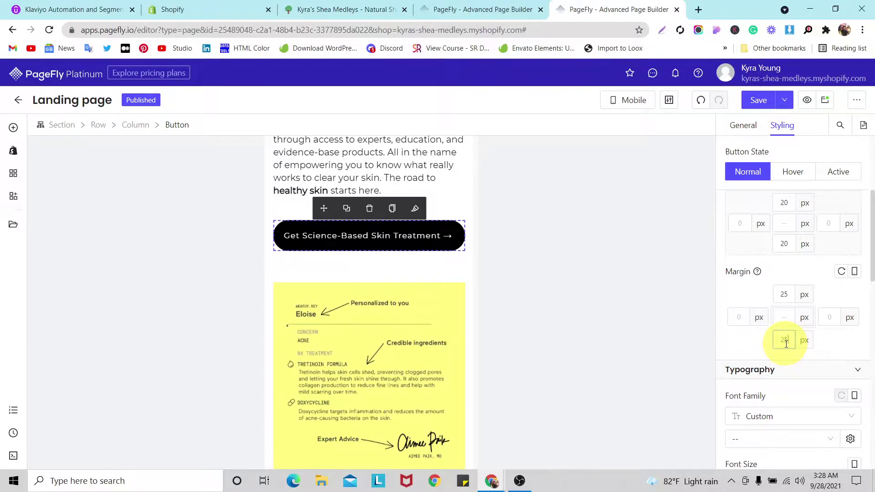
pyautogui.scroll(-1, 352, 302)
pyautogui.scroll(6, 352, 302)
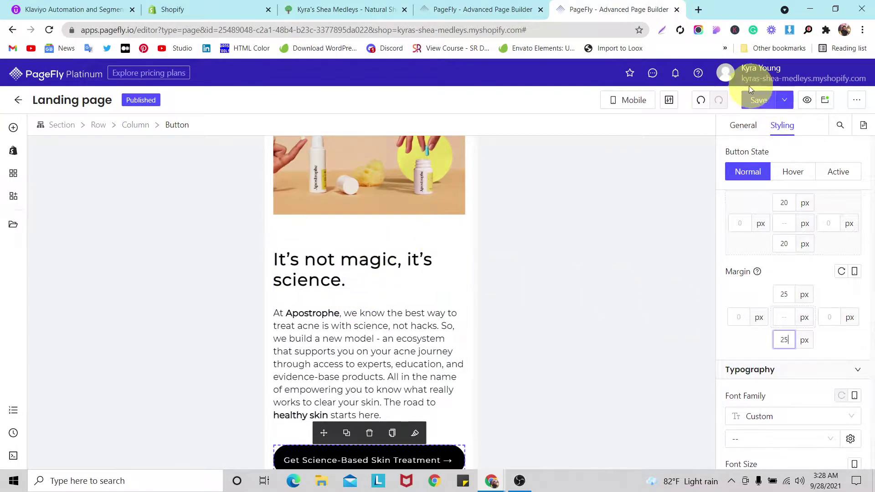
pyautogui.click(760, 101)
# Switch the editor to the All Devices view and add a 1/2 + 1/2 layout below the "It's not magic, it's science." section.
pyautogui.click(606, 100)
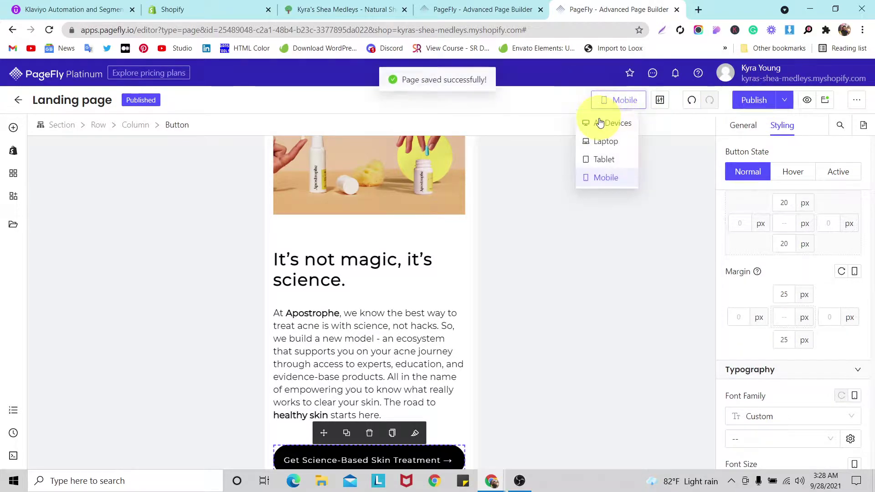
pyautogui.click(598, 122)
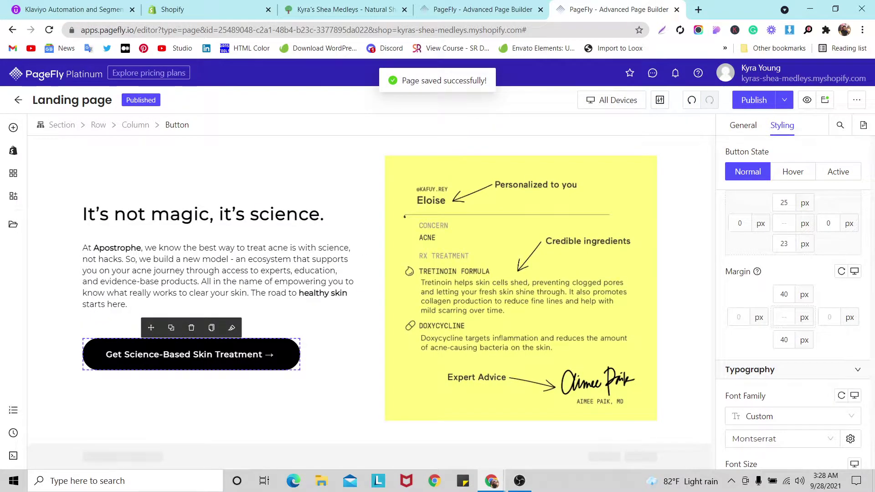
pyautogui.click(13, 128)
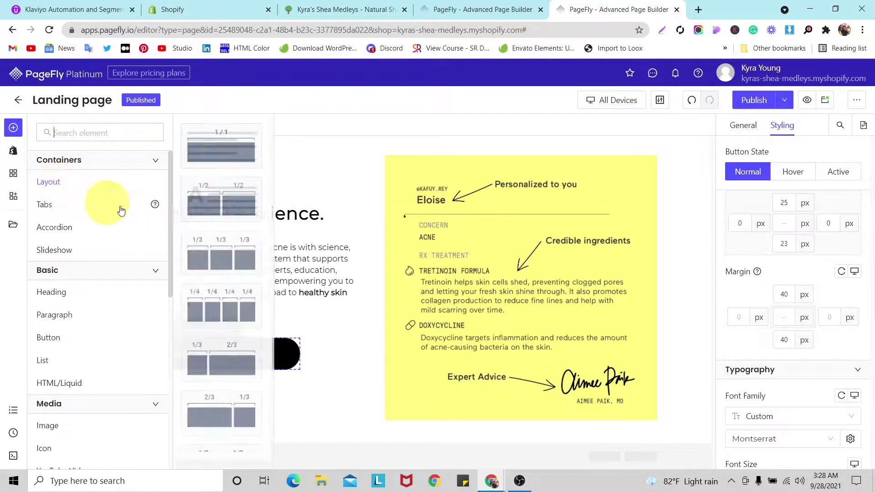
pyautogui.moveTo(227, 241); pyautogui.dragTo(267, 442)
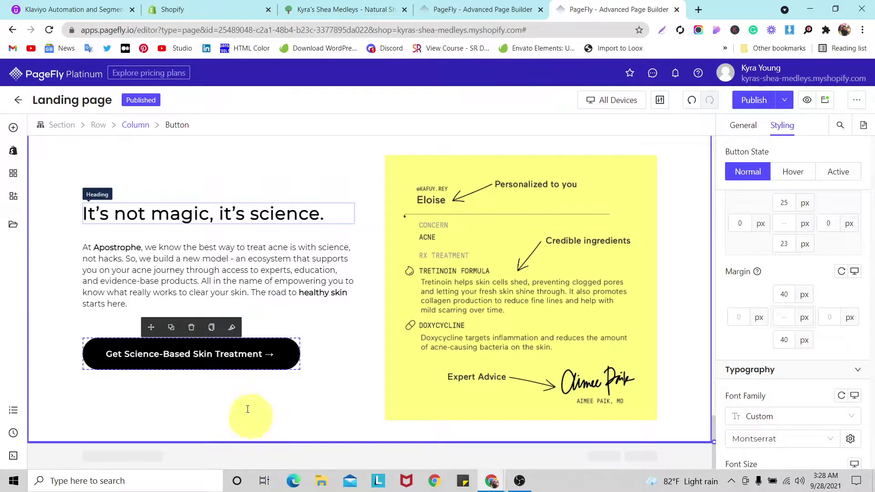
pyautogui.scroll(-1, 195, 353)
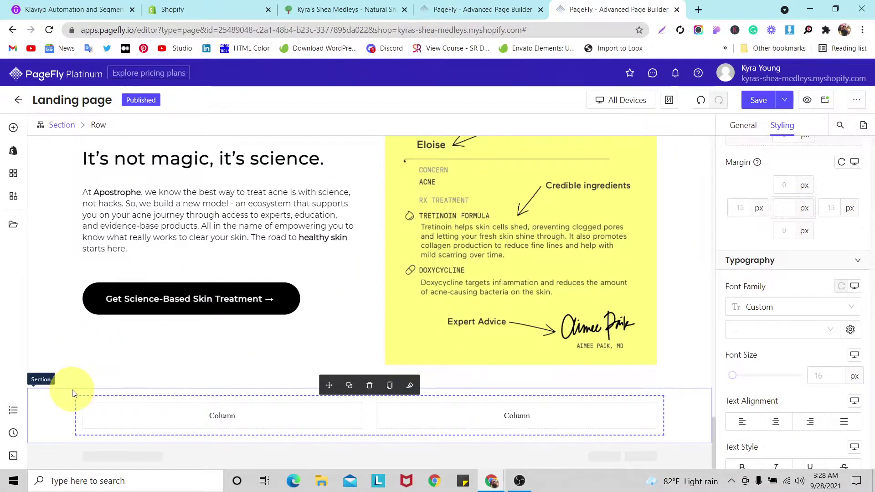
# Upload the Apostrophe product bottles photo from the computer and use it as the new two-column section's background image.
pyautogui.click(293, 381)
pyautogui.scroll(-8, 775, 314)
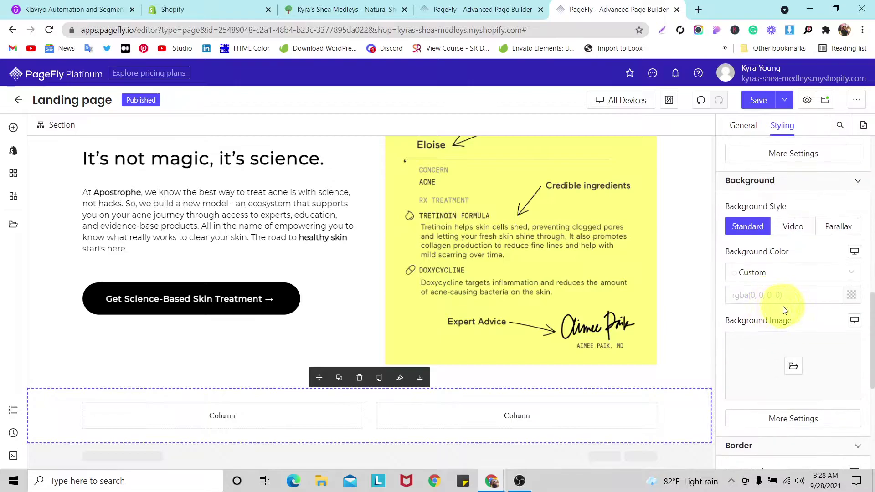
pyautogui.click(792, 365)
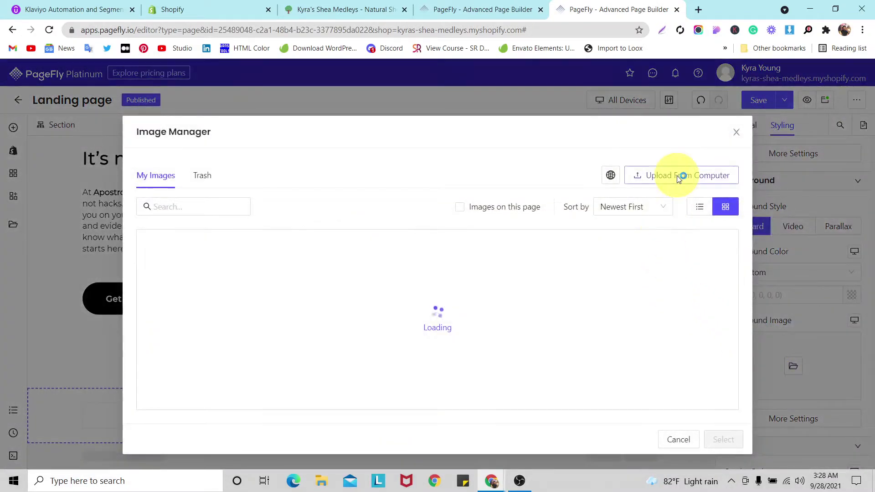
pyautogui.click(679, 176)
pyautogui.click(313, 86)
pyautogui.click(648, 382)
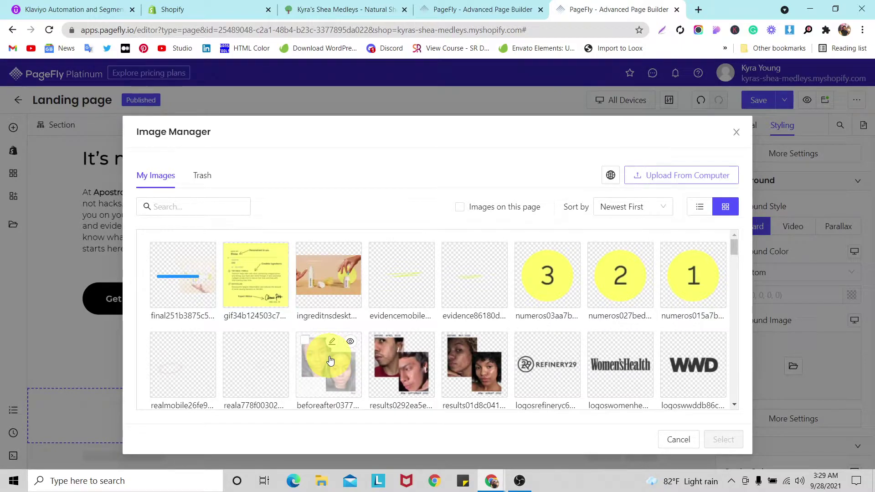
pyautogui.click(735, 440)
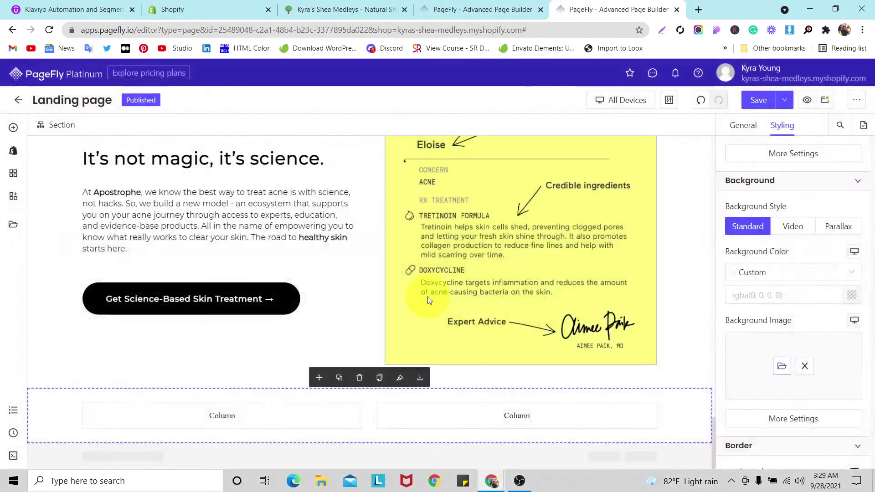
# Set the section's background image to a centered position, no repeat and Cover size.
pyautogui.click(765, 419)
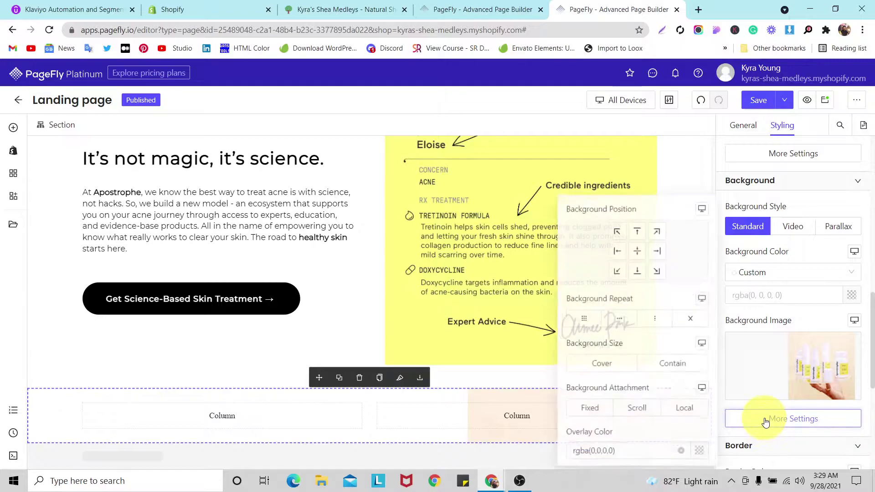
pyautogui.click(634, 249)
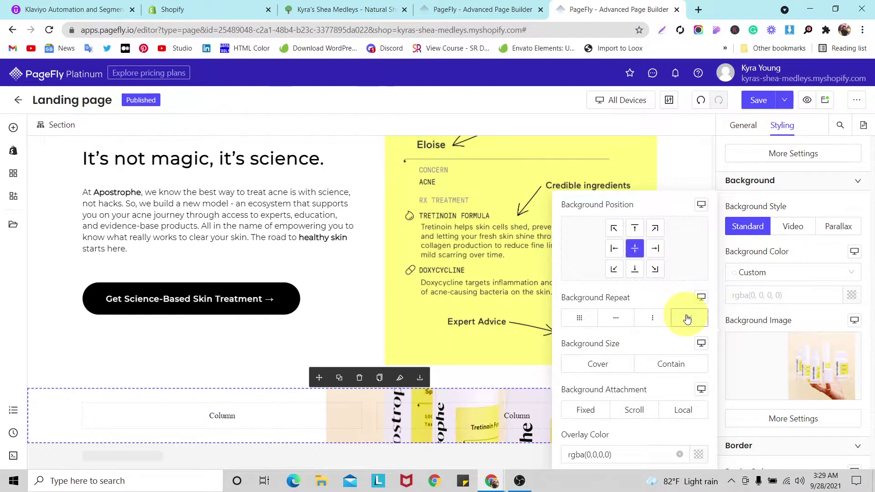
pyautogui.click(688, 318)
pyautogui.click(587, 364)
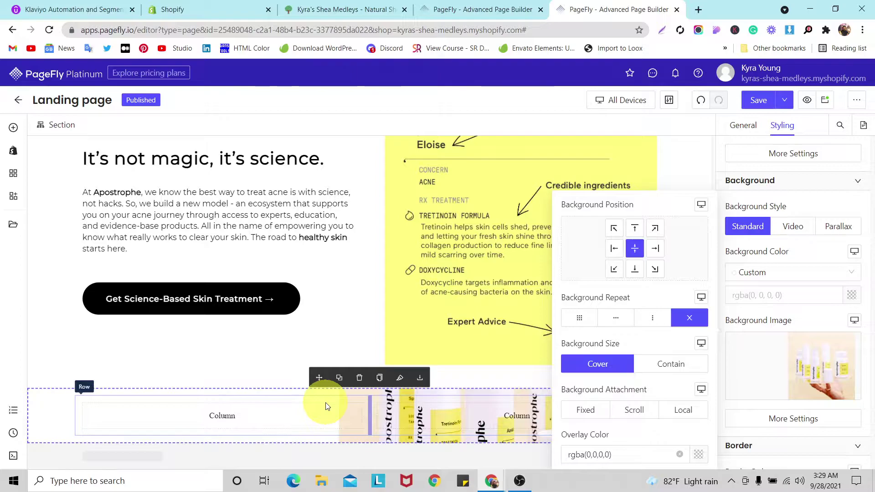
# Insert a one-column row inside the new section's left column and give it the background color #9bd4ff.
pyautogui.click(14, 128)
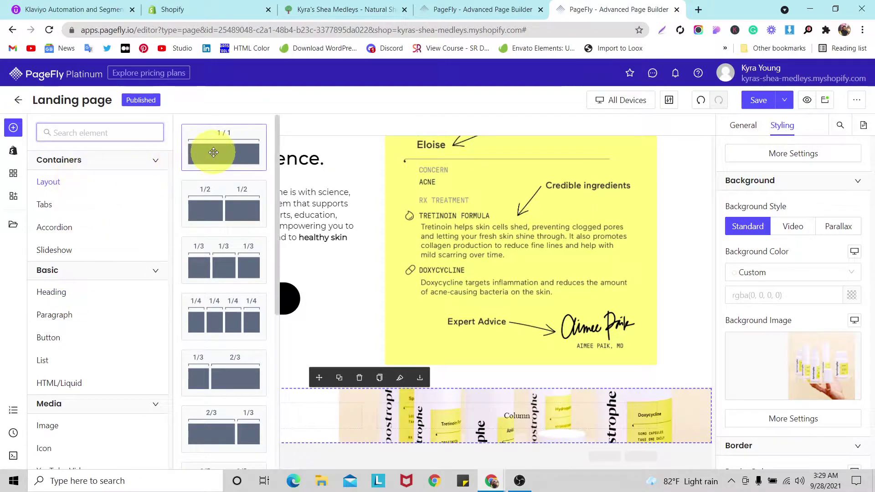
pyautogui.moveTo(214, 152); pyautogui.dragTo(191, 410)
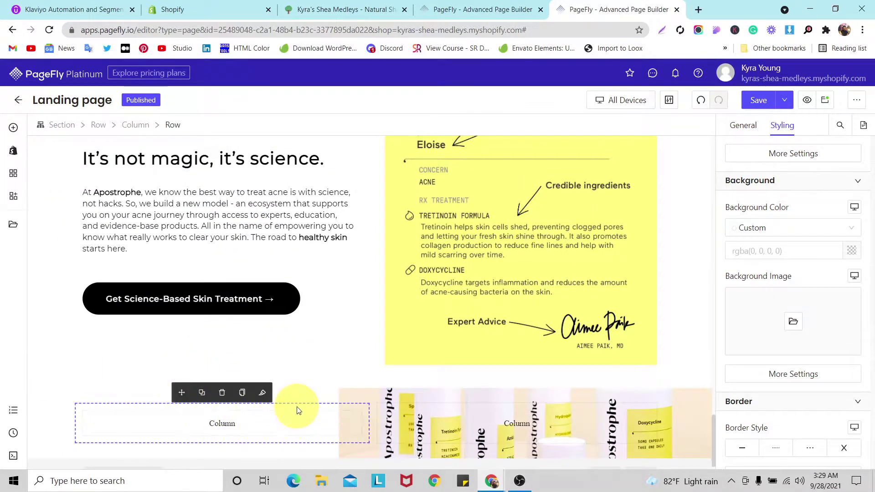
pyautogui.scroll(-3, 775, 270)
pyautogui.scroll(2, 851, 210)
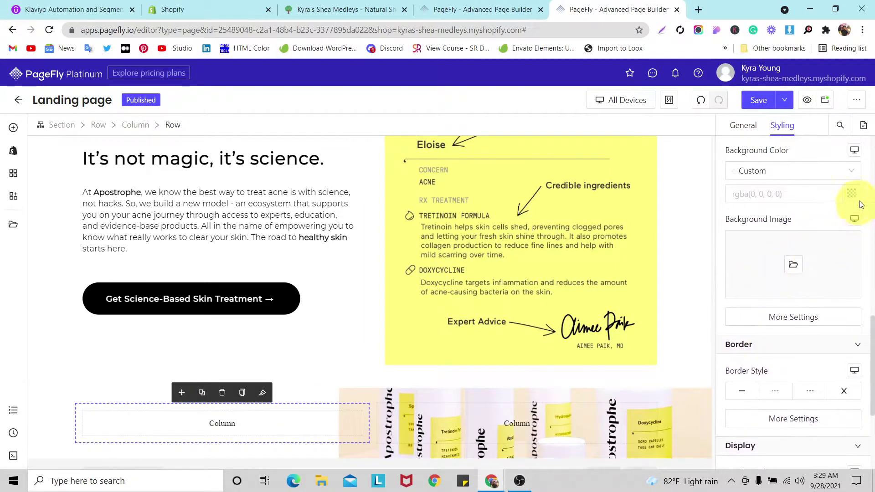
pyautogui.click(851, 195)
pyautogui.click(850, 195)
pyautogui.click(850, 195)
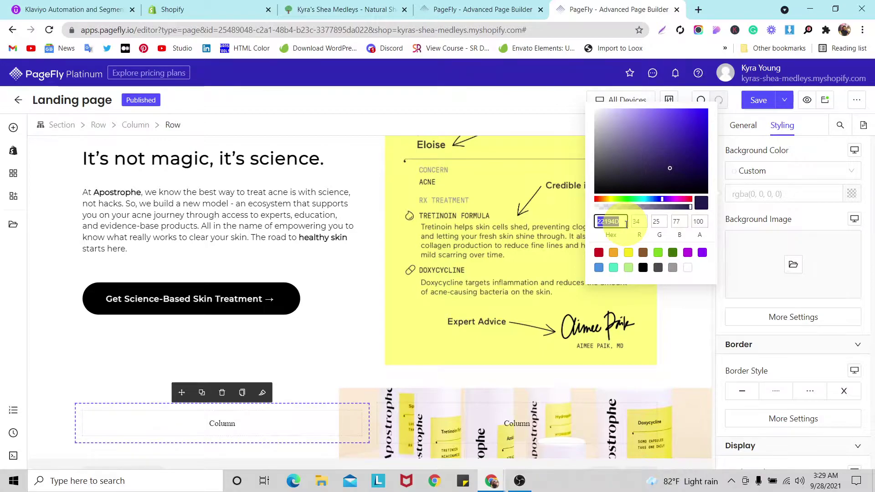
pyautogui.press('super+v')
pyautogui.scroll(-5, 657, 300)
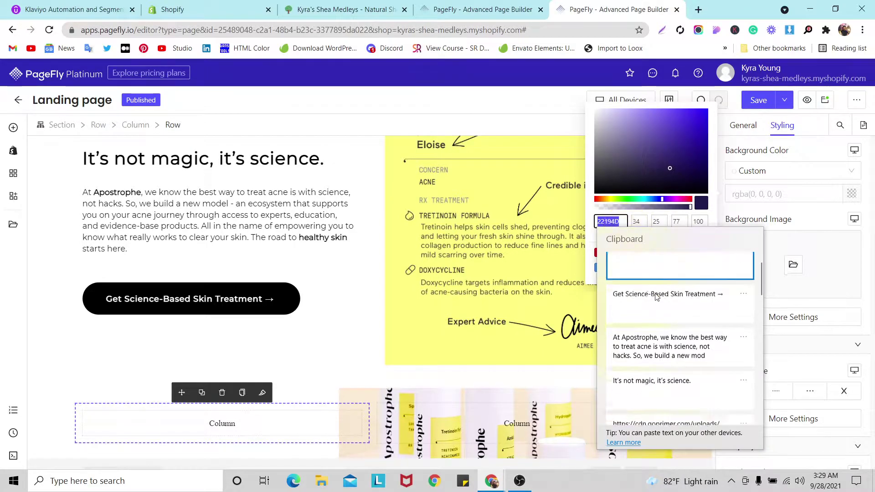
pyautogui.click(655, 341)
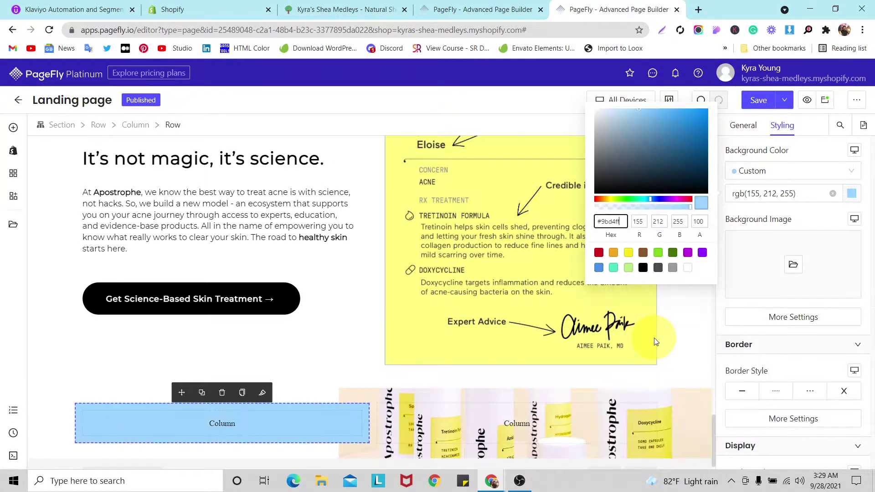
# Turn the fixed width of the product image section off and back on.
pyautogui.click(60, 409)
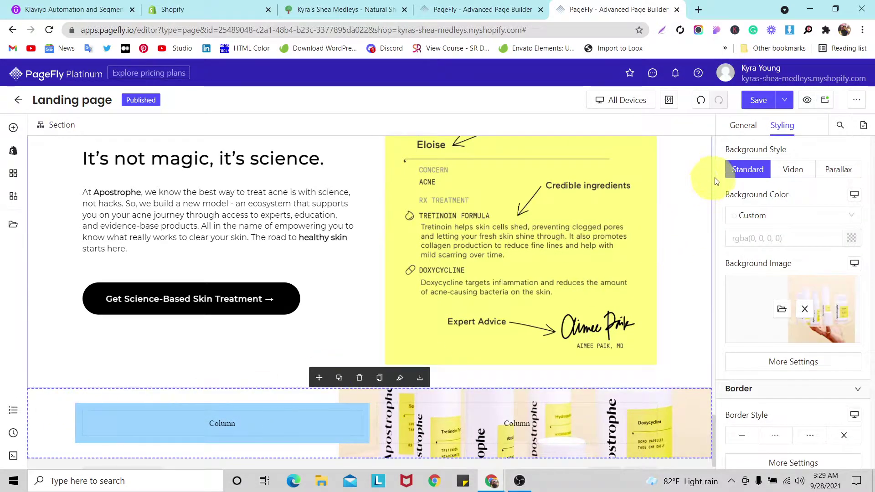
pyautogui.click(743, 125)
pyautogui.scroll(-2, 792, 208)
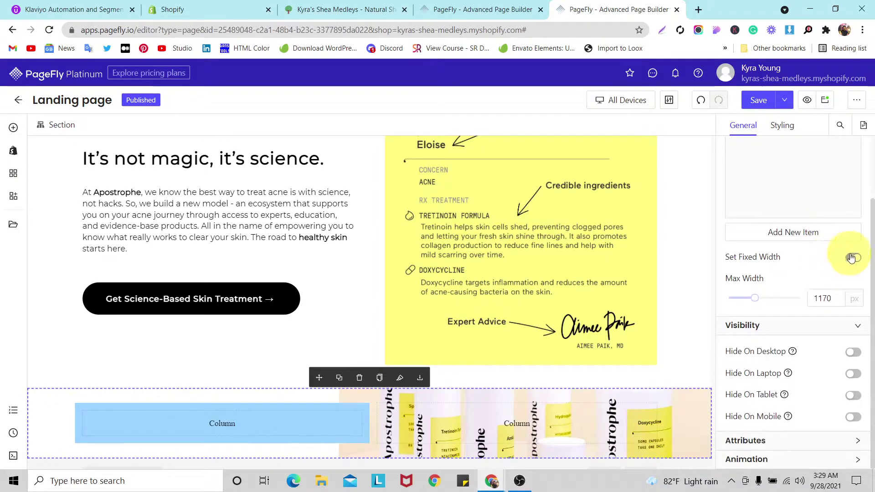
pyautogui.click(854, 258)
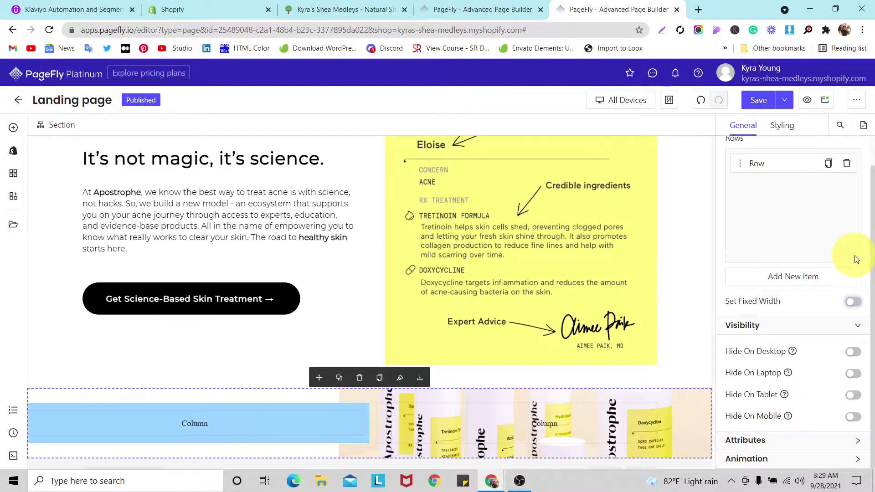
pyautogui.click(853, 301)
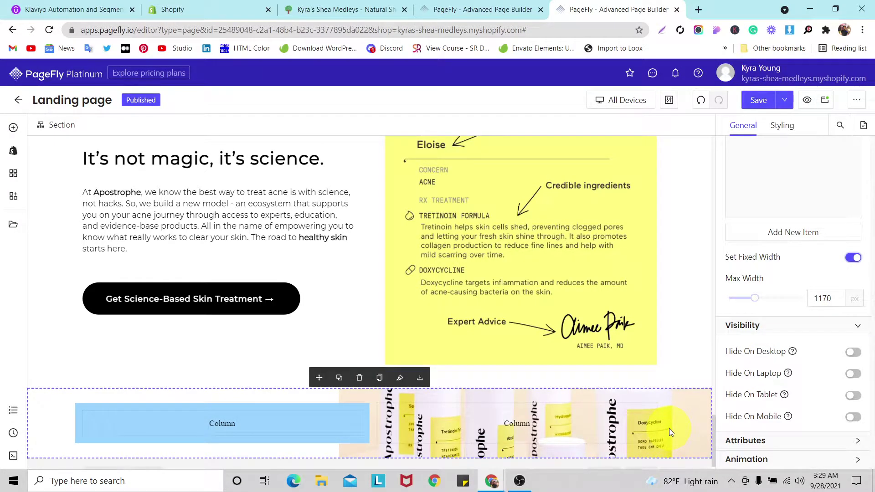
pyautogui.scroll(-1, 240, 321)
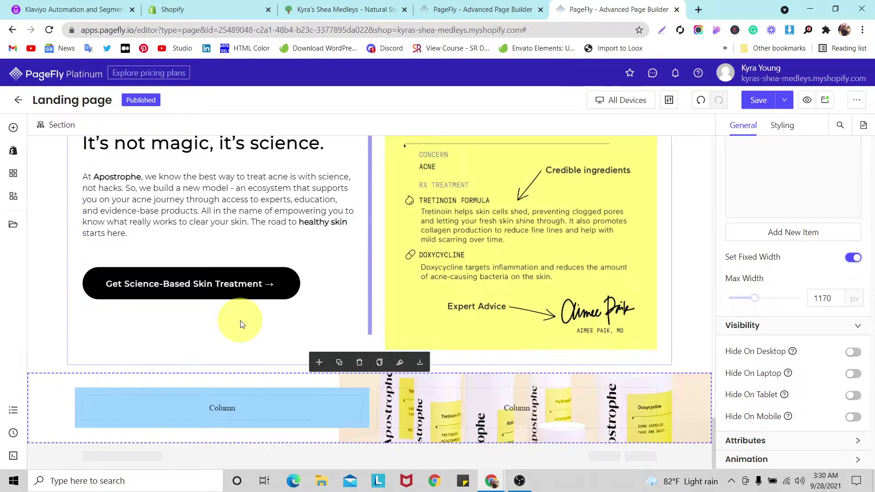
pyautogui.scroll(3, 248, 321)
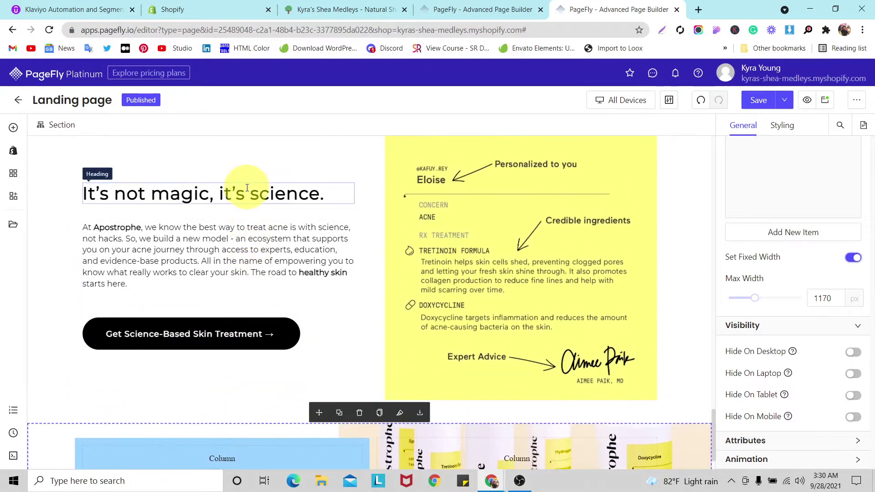
pyautogui.scroll(4, 262, 208)
pyautogui.scroll(-4, 264, 210)
pyautogui.scroll(3, 263, 209)
pyautogui.click(252, 242)
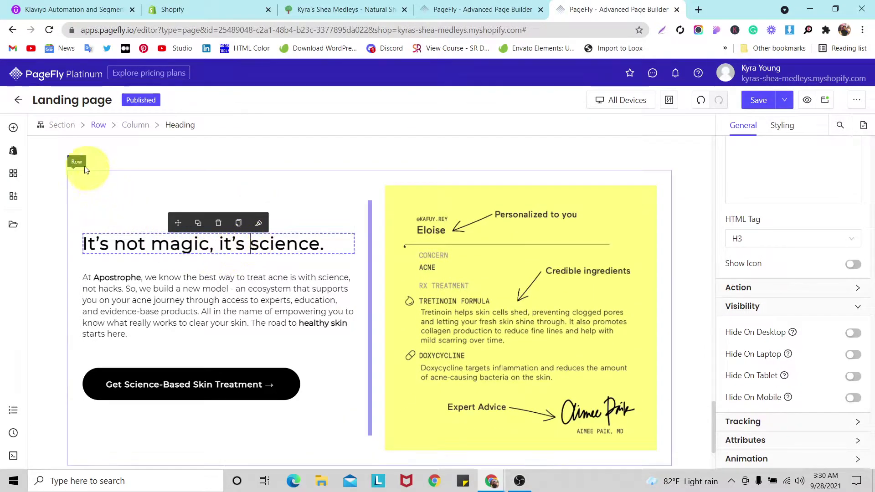
# Add a heading element to the light blue row in the product image section.
pyautogui.scroll(-2, 55, 187)
pyautogui.click(15, 129)
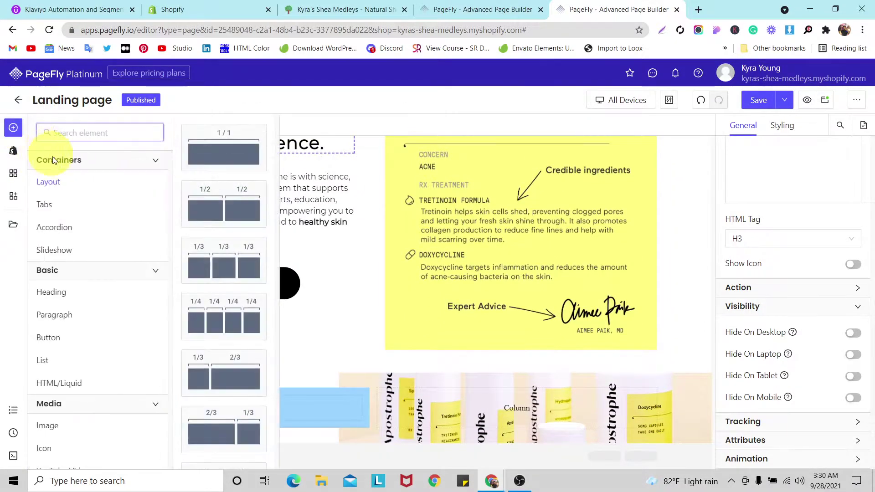
pyautogui.click(78, 295)
pyautogui.moveTo(204, 165); pyautogui.dragTo(214, 410)
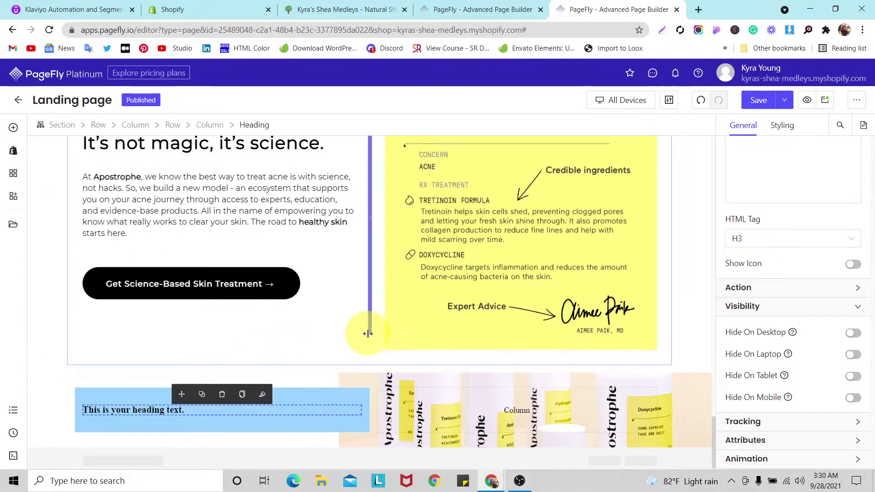
# Copy the styles of the "Additional $10 off" heading and apply them to the new heading in the blue row.
pyautogui.scroll(10, 319, 296)
pyautogui.scroll(10, 253, 280)
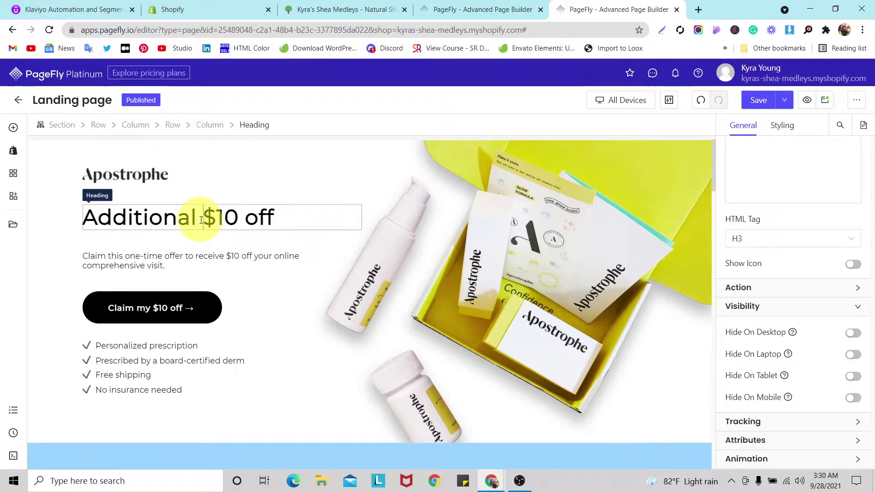
pyautogui.click(201, 220)
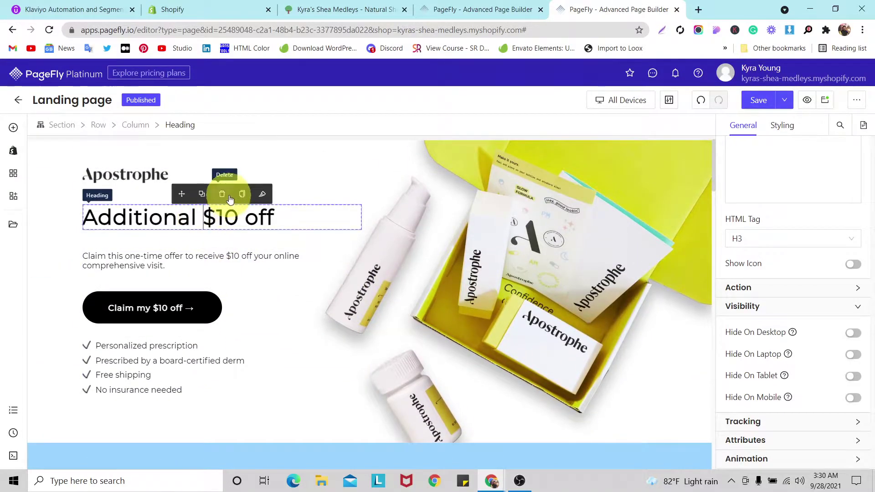
pyautogui.click(238, 190)
pyautogui.scroll(-10, 351, 267)
pyautogui.scroll(-10, 364, 279)
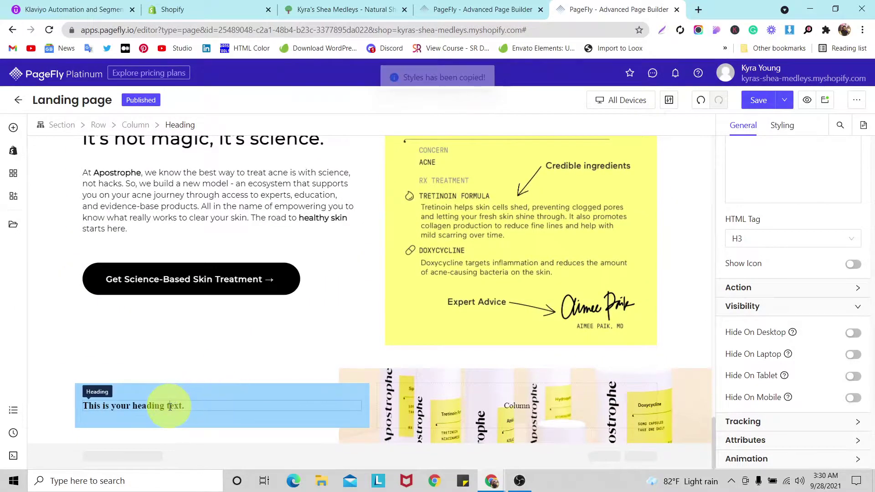
pyautogui.click(177, 404)
pyautogui.click(263, 389)
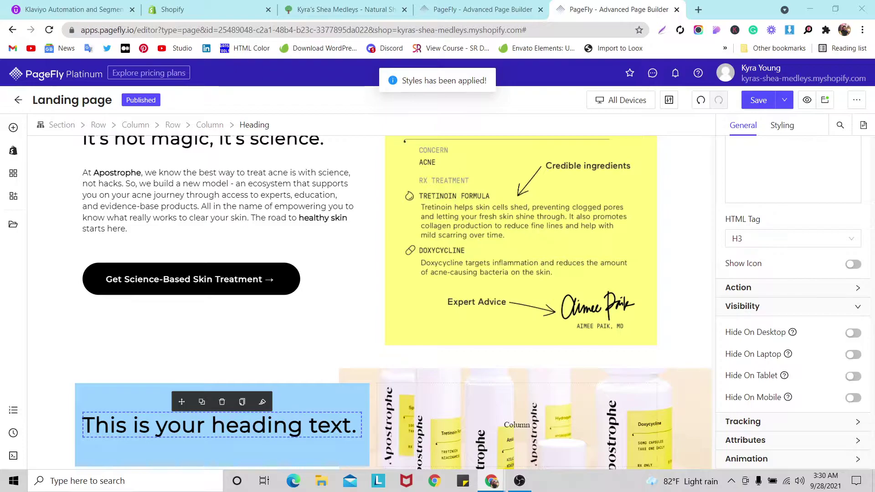
# Replace the text of the heading in the blue row with "What you'll get:".
pyautogui.scroll(-1, 248, 365)
pyautogui.tripleClick(214, 387)
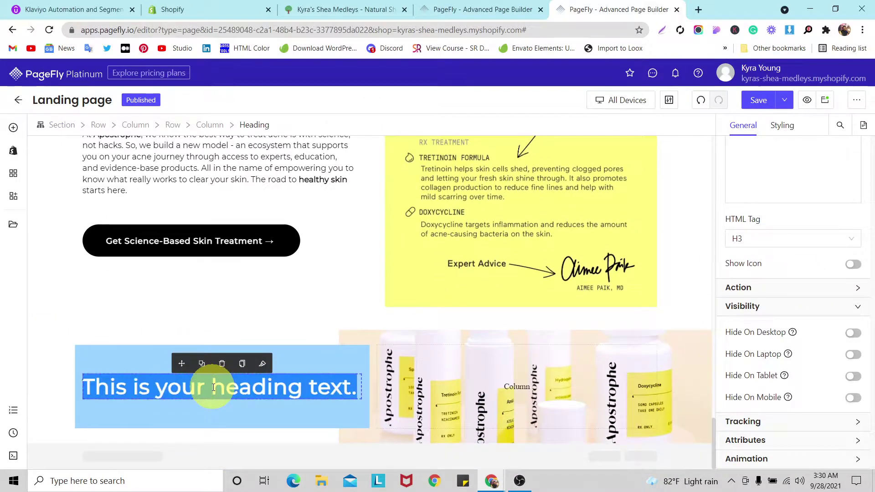
pyautogui.rightClick(213, 387)
pyautogui.click(241, 247)
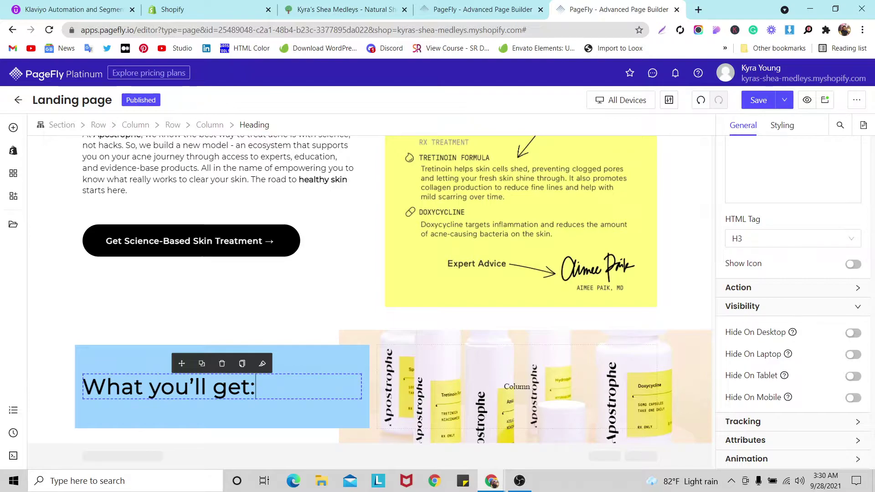
# Review the page sections and save the landing page.
pyautogui.scroll(-15, 348, 296)
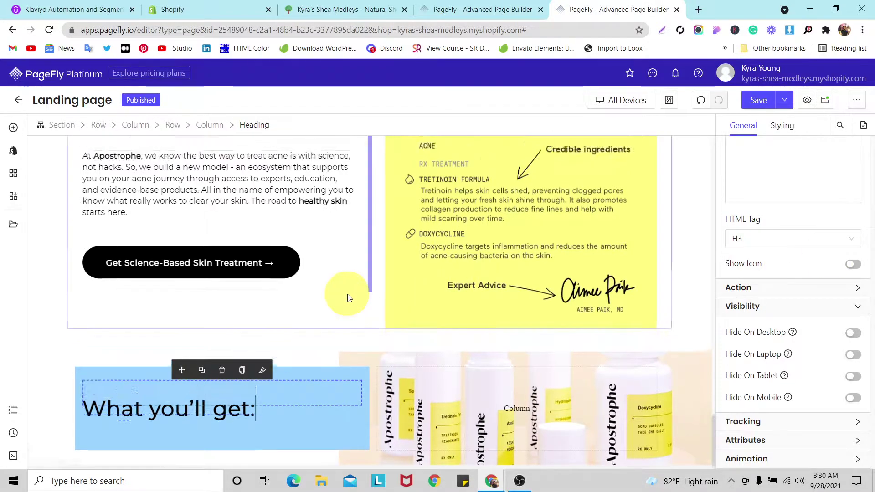
pyautogui.scroll(8, 347, 299)
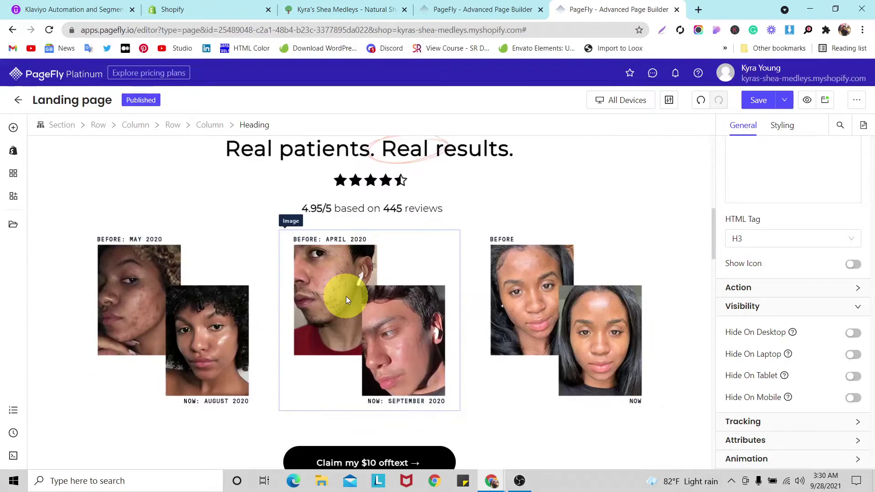
pyautogui.scroll(-15, 347, 301)
pyautogui.scroll(12, 348, 306)
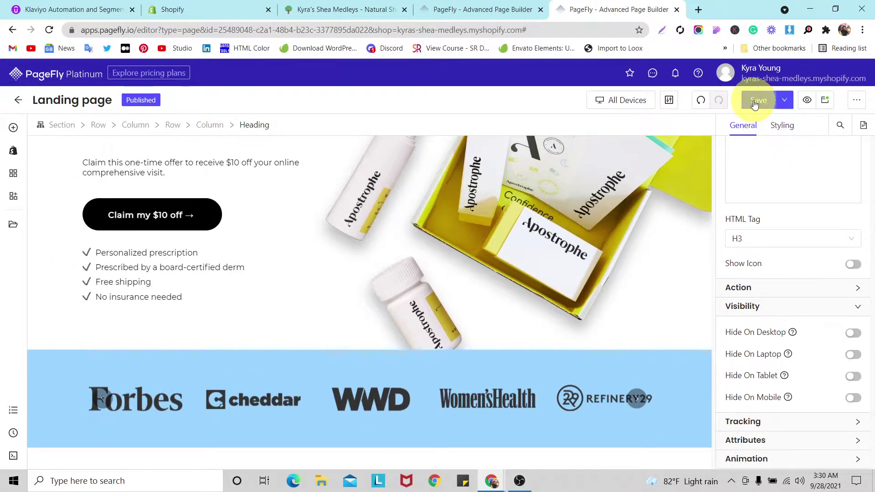
pyautogui.click(756, 100)
pyautogui.scroll(2, 219, 264)
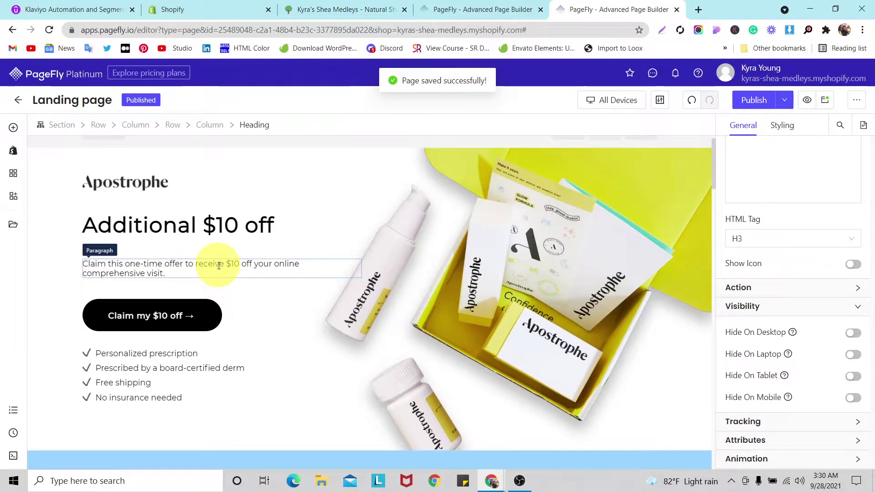
# Save the "Additional $10 off" banner section to the section library under the name BANNER.
pyautogui.click(46, 237)
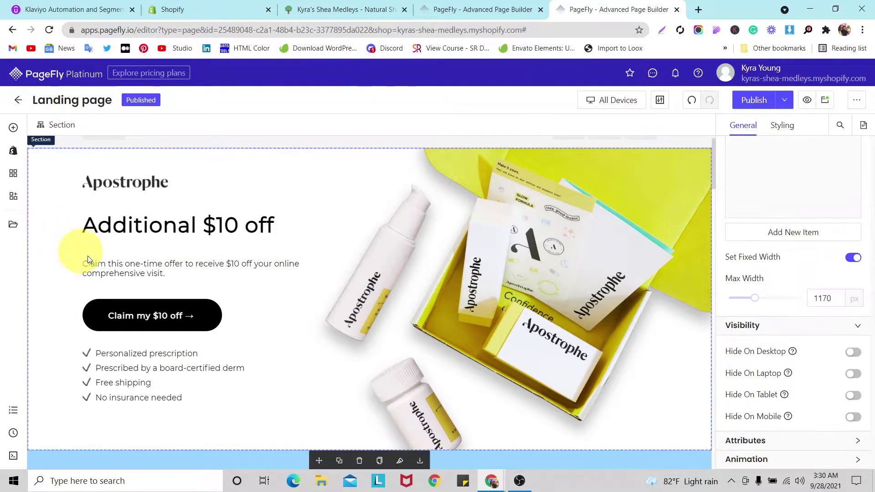
pyautogui.click(420, 460)
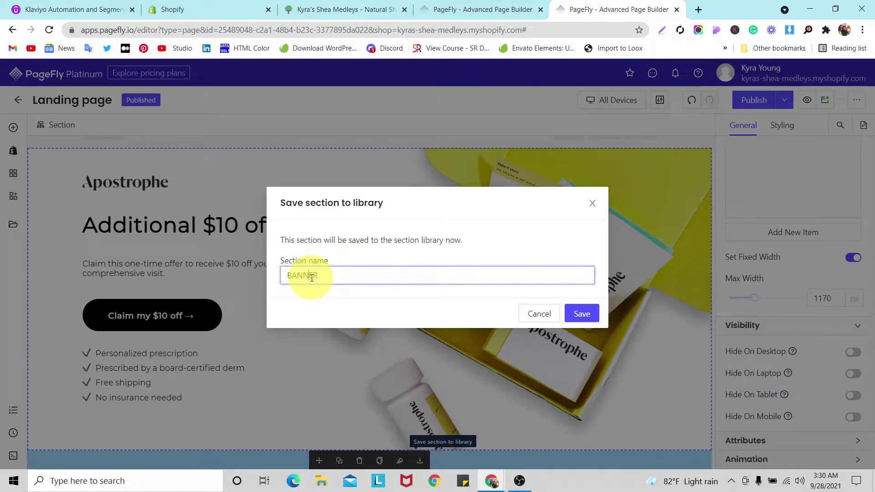
pyautogui.click(582, 314)
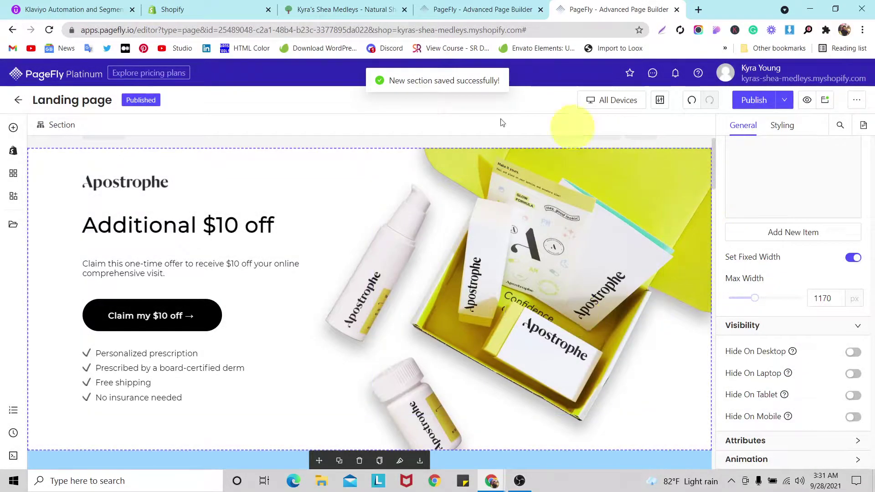
# Reload the editor and insert the saved BANNER section below the "What you'll get:" section.
pyautogui.click(51, 32)
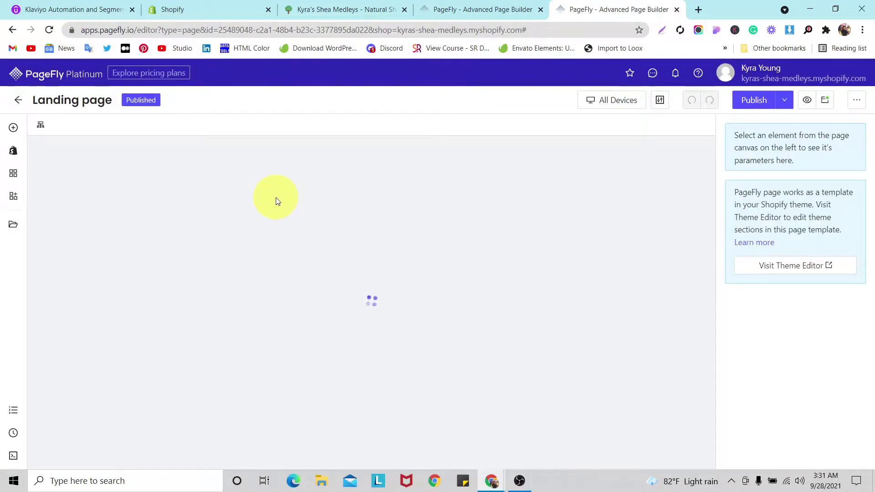
pyautogui.scroll(-15, 277, 205)
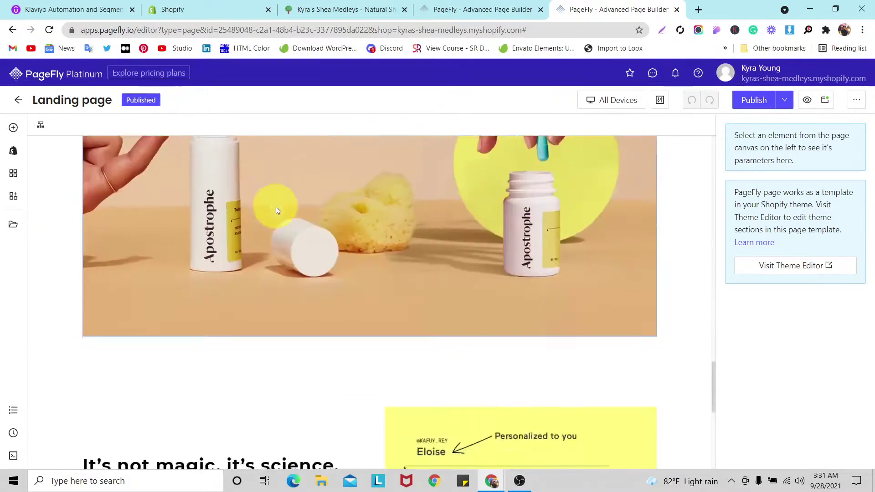
pyautogui.scroll(-5, 276, 210)
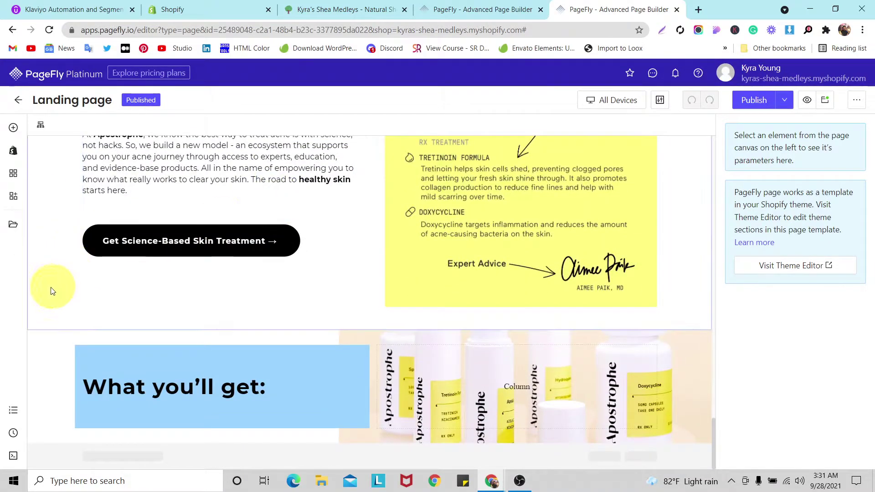
pyautogui.click(13, 225)
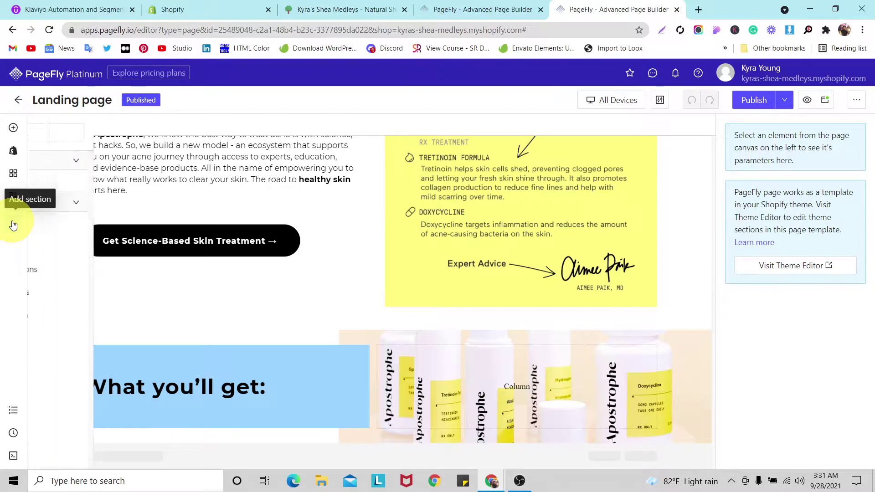
pyautogui.click(46, 181)
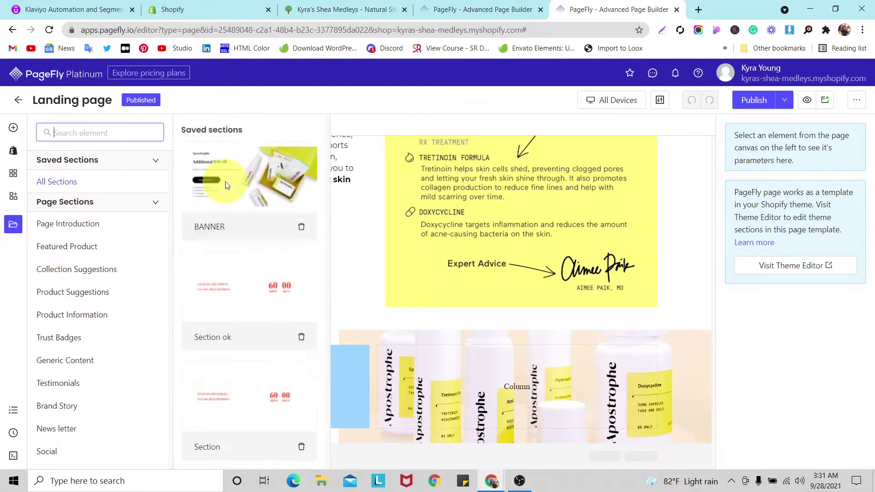
pyautogui.moveTo(228, 185); pyautogui.dragTo(319, 447)
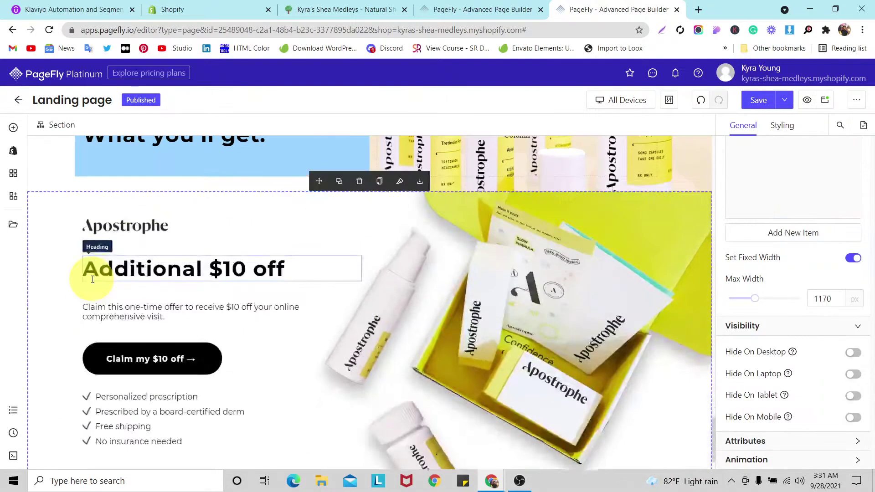
# Duplicate the "Personalized prescription" block in the inserted banner and move it under the "What you'll get:" heading in the blue row.
pyautogui.scroll(-1, 435, 238)
pyautogui.scroll(3, 436, 238)
pyautogui.scroll(-2, 436, 238)
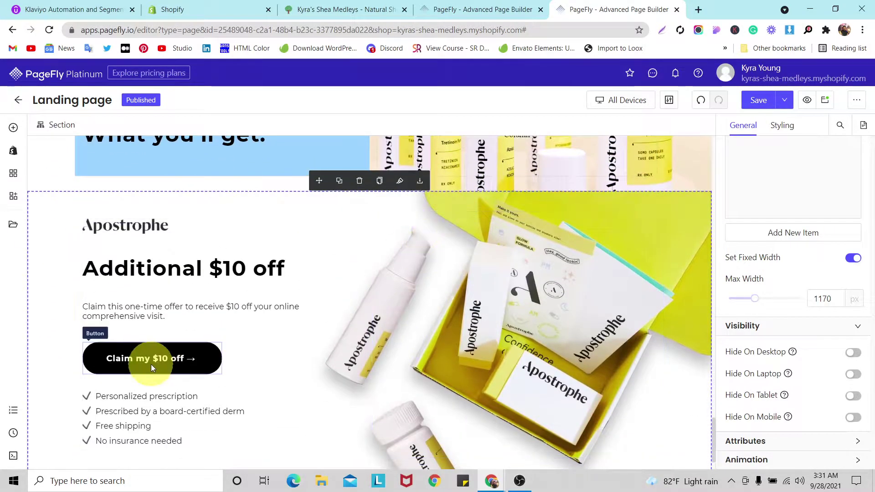
pyautogui.scroll(-1, 152, 367)
pyautogui.click(209, 347)
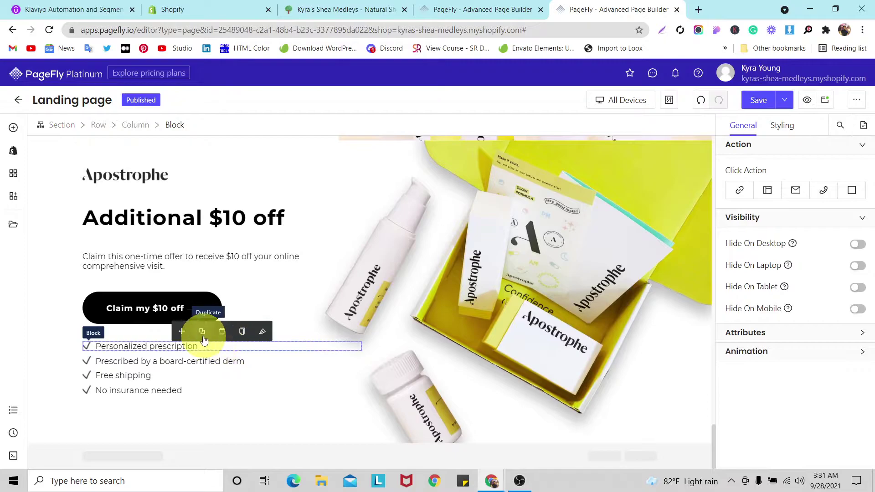
pyautogui.click(204, 338)
pyautogui.moveTo(180, 329); pyautogui.dragTo(203, 230)
pyautogui.scroll(-1, 183, 233)
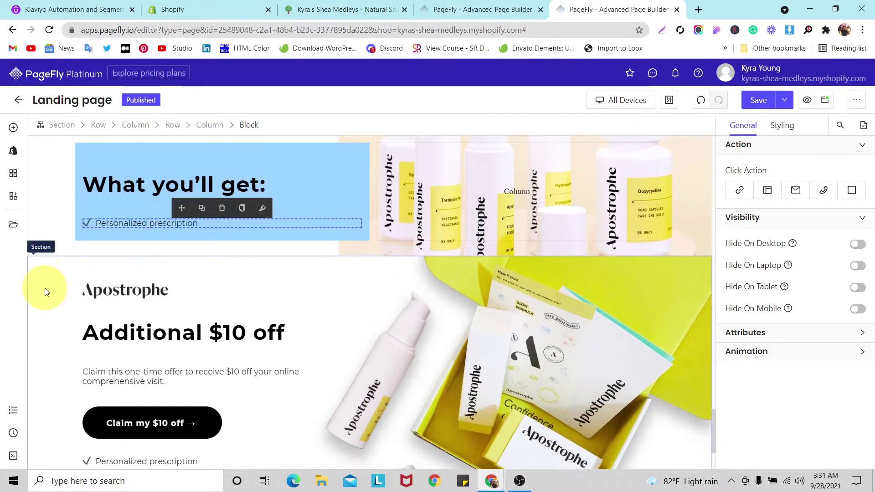
# Delete the inserted banner section below the "What you'll get:" section.
pyautogui.click(46, 291)
pyautogui.click(361, 249)
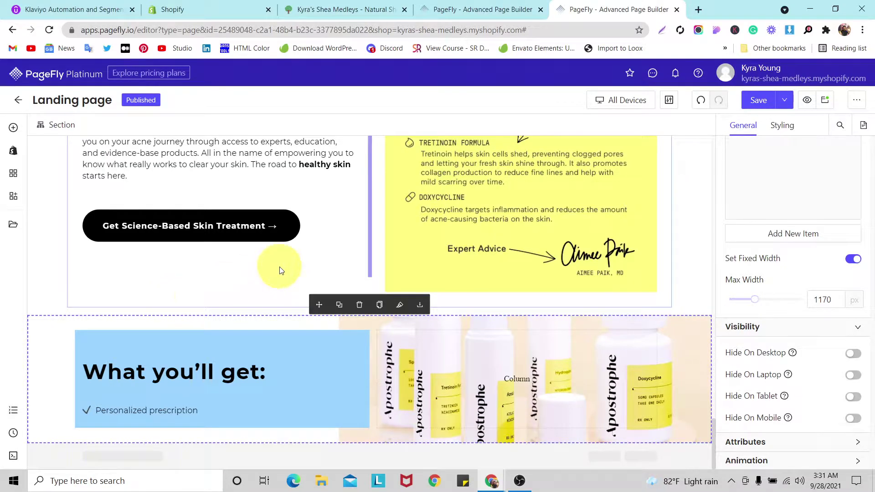
# Duplicate the "Personalized prescription" block under the "What you'll get:" heading.
pyautogui.scroll(15, 292, 278)
pyautogui.scroll(8, 302, 289)
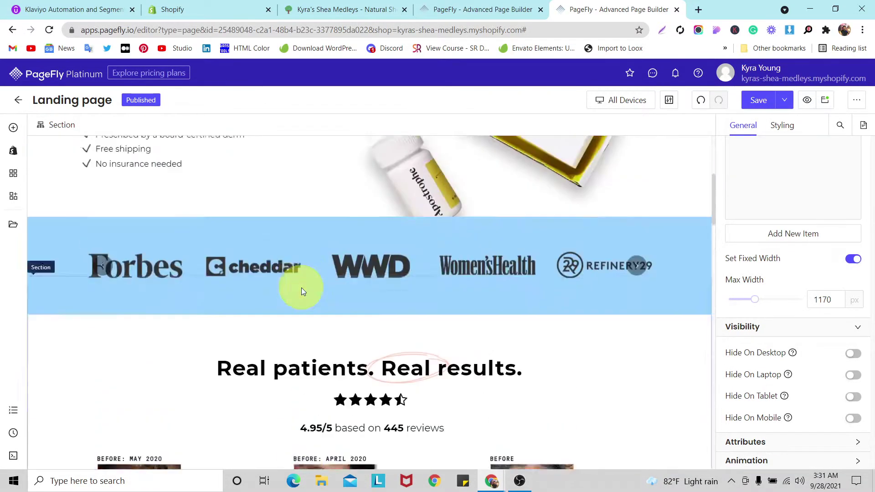
pyautogui.scroll(-2, 228, 274)
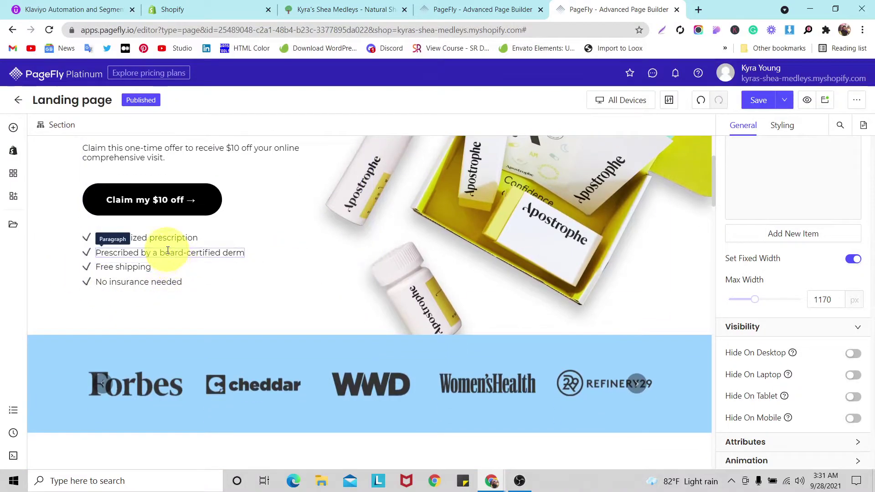
pyautogui.scroll(-15, 171, 274)
pyautogui.scroll(-10, 168, 275)
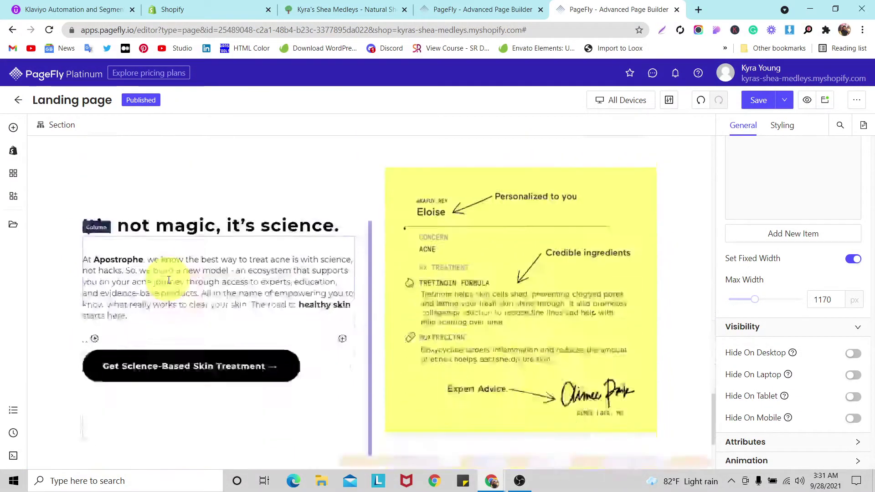
pyautogui.click(258, 408)
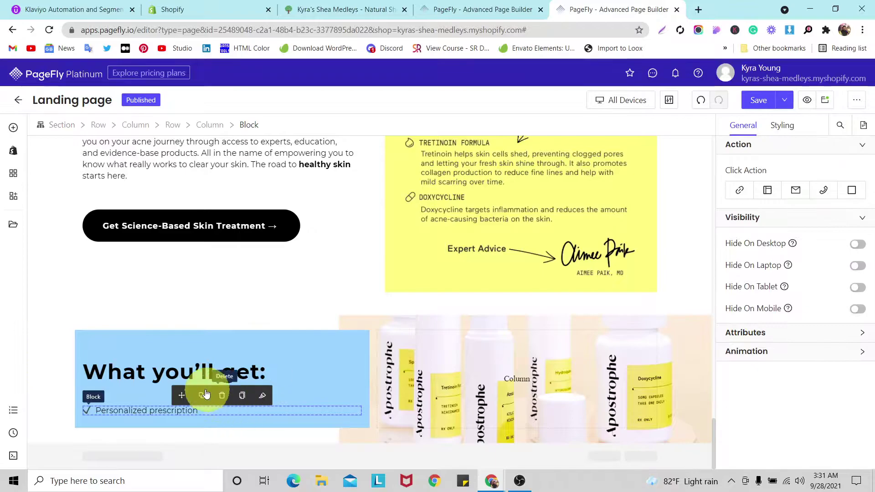
pyautogui.click(205, 391)
# Set the bottom margin of the first "Personalized prescription" block in the blue row to 20 px.
pyautogui.click(236, 398)
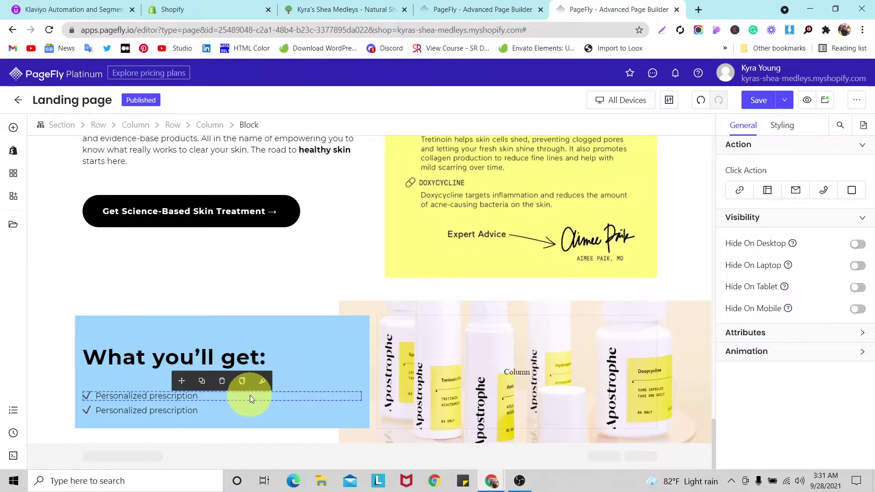
pyautogui.click(781, 125)
pyautogui.scroll(-3, 805, 233)
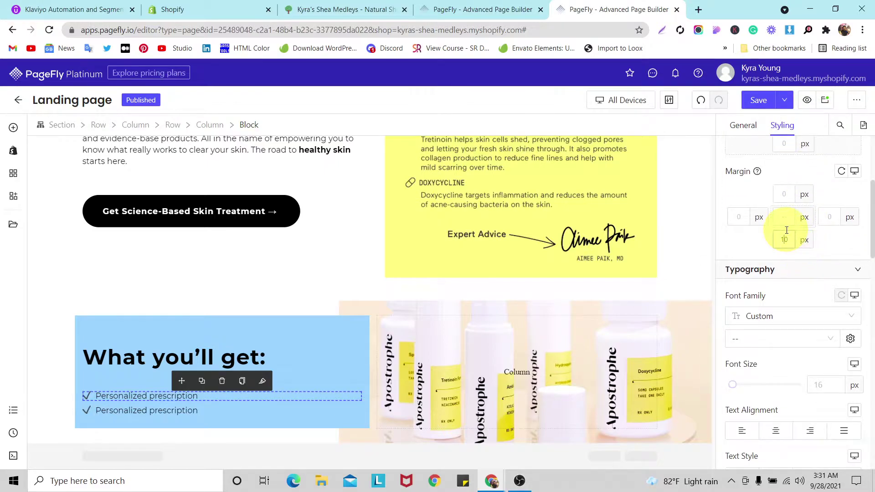
pyautogui.press('Up')
pyautogui.press('Up')
pyautogui.press('Up')
pyautogui.press('Up')
pyautogui.press('Up')
pyautogui.press('Up')
pyautogui.press('Up')
pyautogui.press('Up')
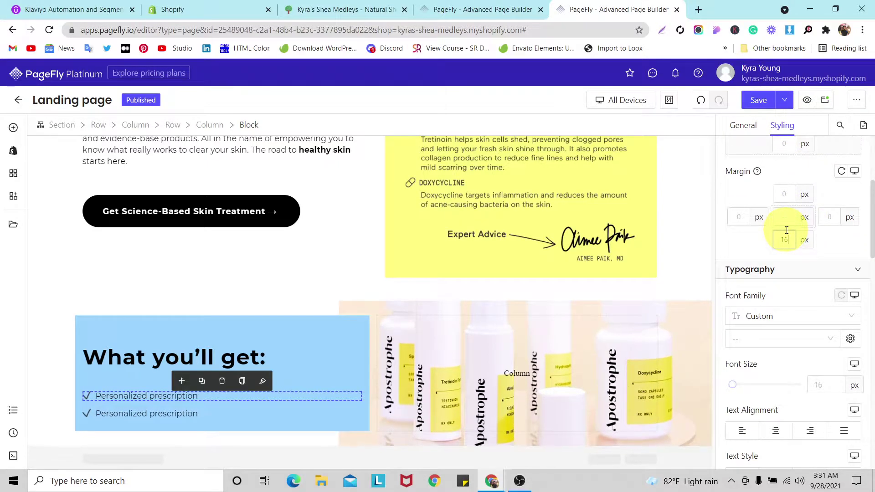
pyautogui.press('Up')
pyautogui.press('Up')
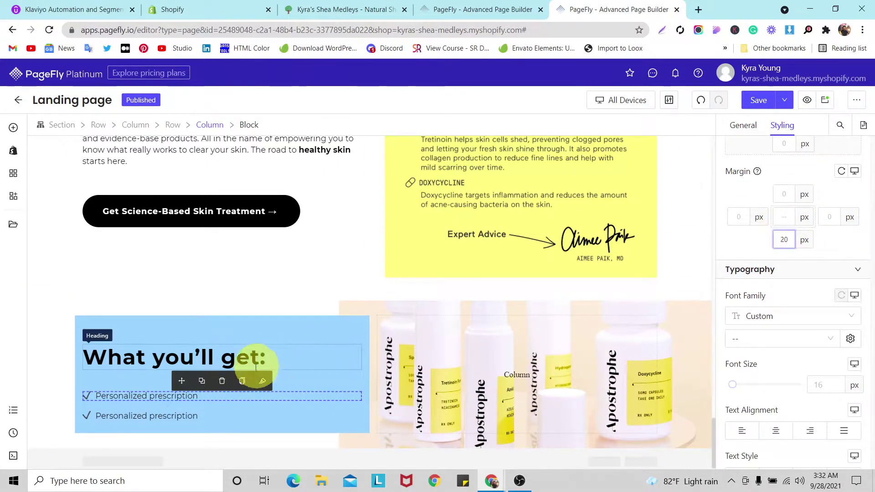
# Copy the styles of the first "Personalized prescription" block and apply them to the second one.
pyautogui.click(242, 382)
pyautogui.click(237, 412)
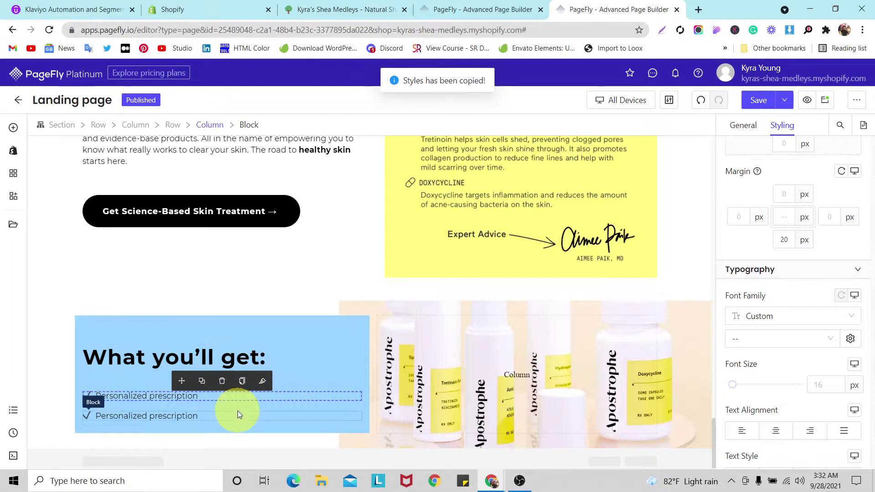
pyautogui.click(262, 401)
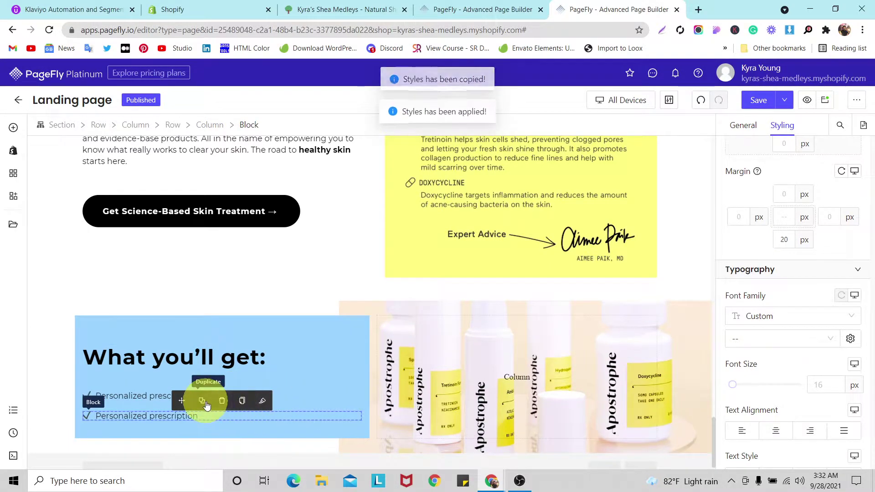
# Duplicate the "Personalized prescription" block until the blue row holds five checklist items.
pyautogui.click(202, 397)
pyautogui.click(200, 392)
pyautogui.click(201, 381)
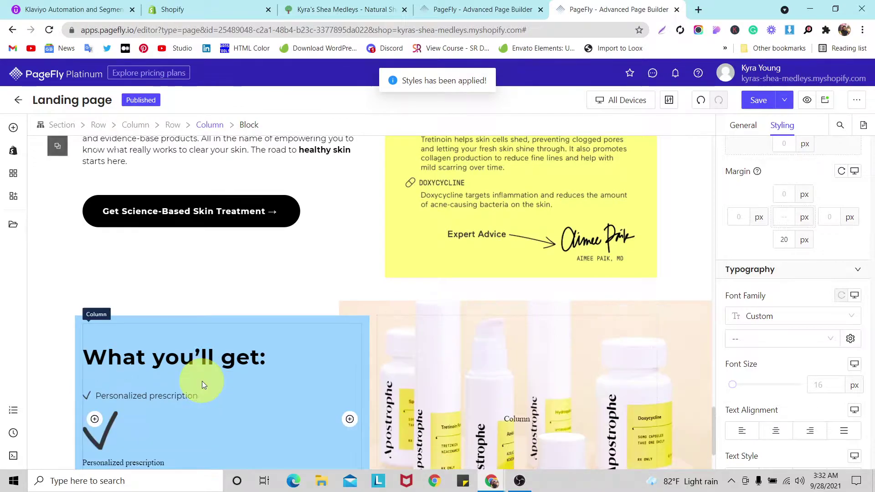
pyautogui.scroll(-1, 369, 326)
pyautogui.click(219, 370)
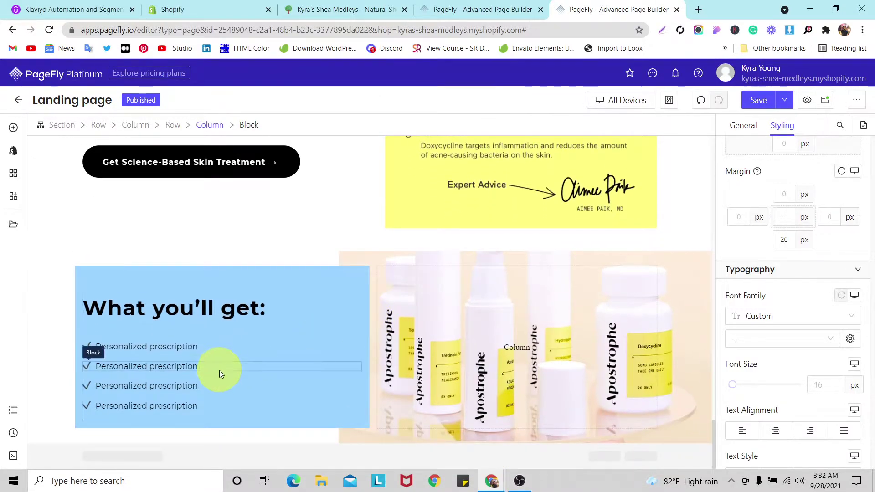
pyautogui.click(207, 354)
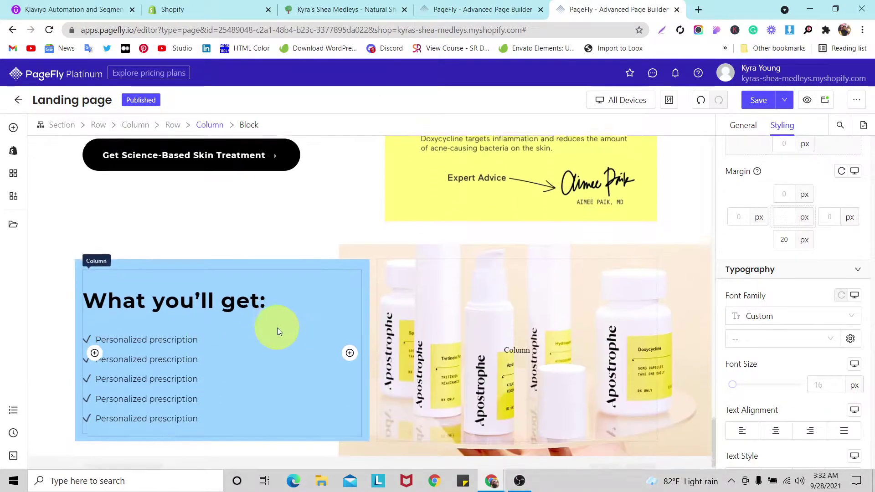
# Duplicate the "Get Science-Based Skin Treatment" button and move the copy below the checklist in the blue row.
pyautogui.scroll(1, 278, 327)
pyautogui.click(279, 189)
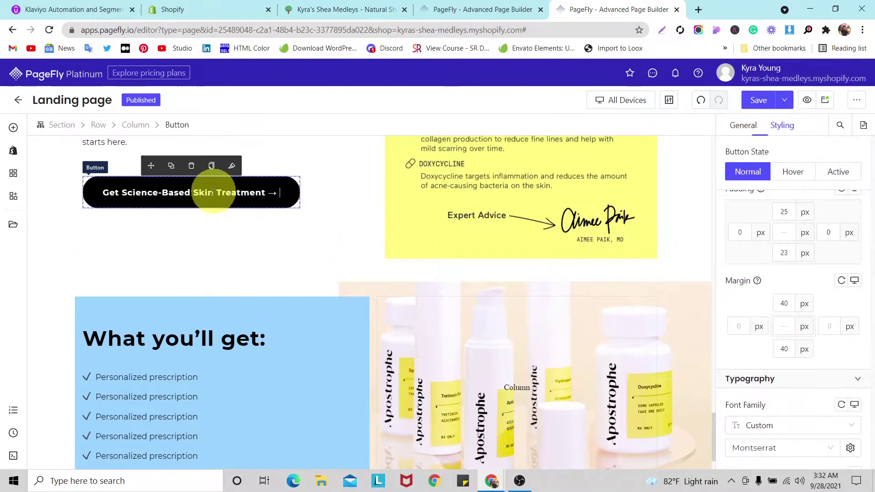
pyautogui.click(181, 167)
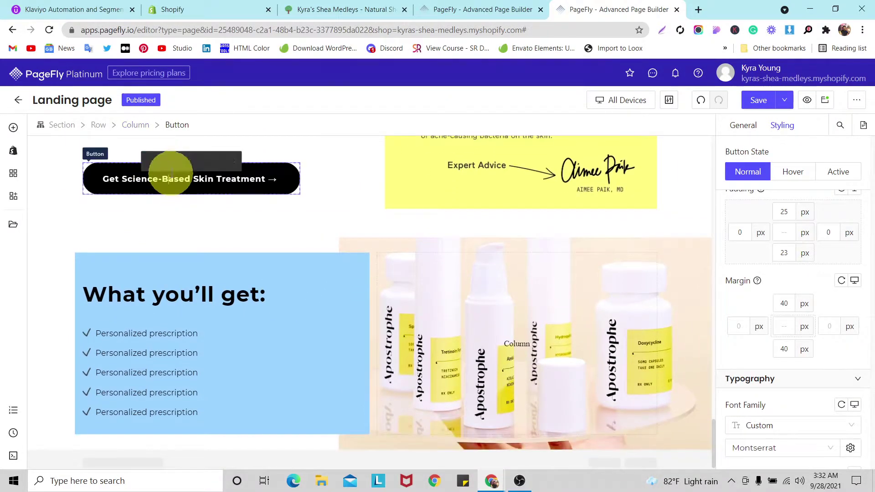
pyautogui.moveTo(151, 161); pyautogui.dragTo(202, 413)
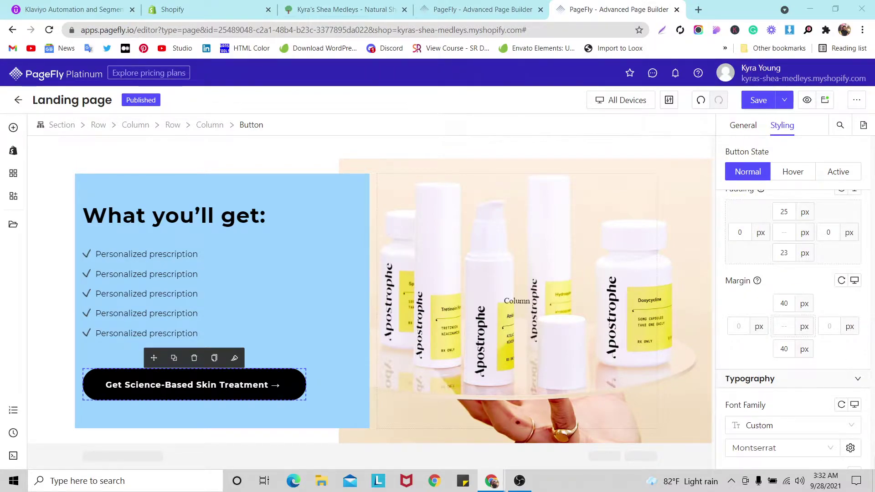
# Set the width of the copied button in the blue row to 60% in its CSS code.
pyautogui.tripleClick(240, 385)
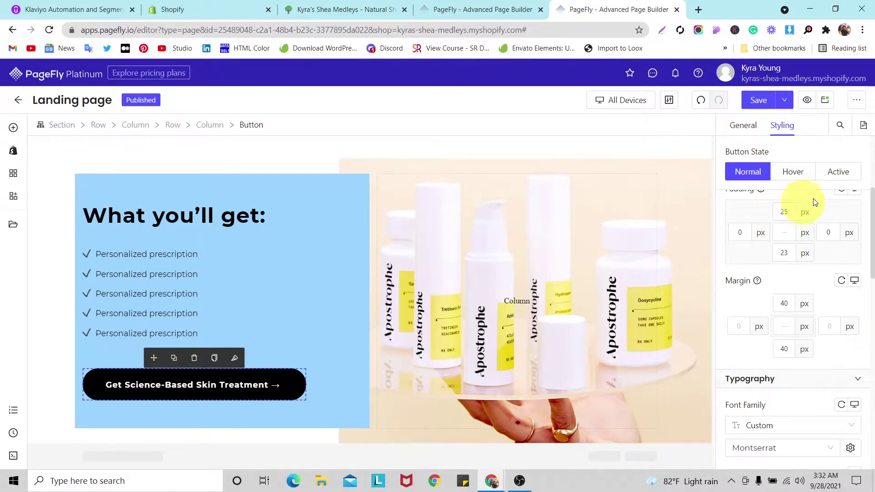
pyautogui.scroll(-10, 829, 215)
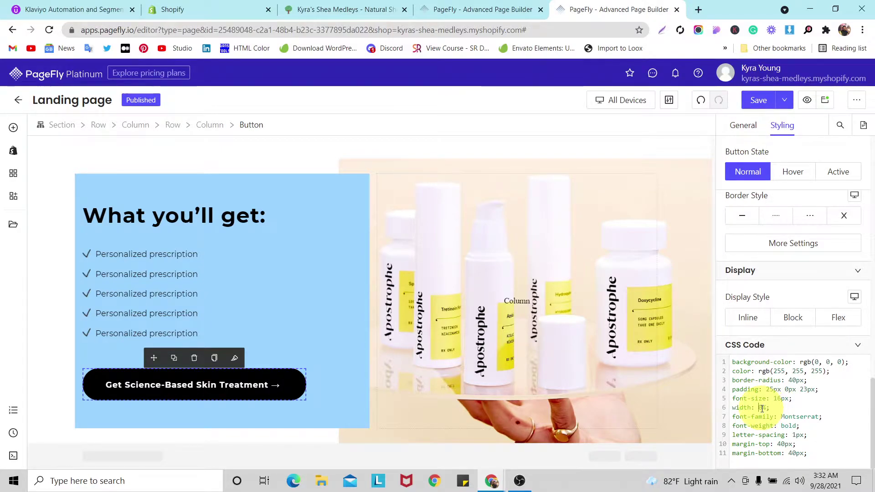
pyautogui.write('50')
pyautogui.scroll(1, 760, 410)
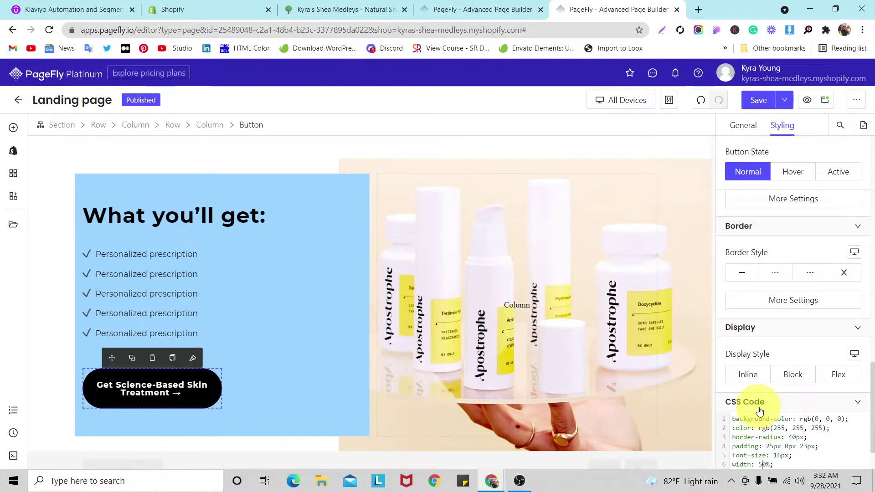
pyautogui.scroll(-1, 857, 407)
pyautogui.press('BackSpace')
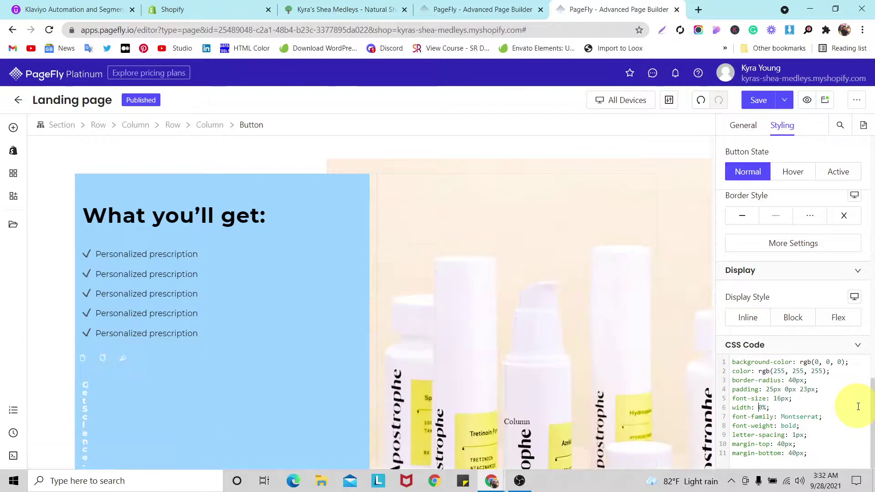
pyautogui.write('6')
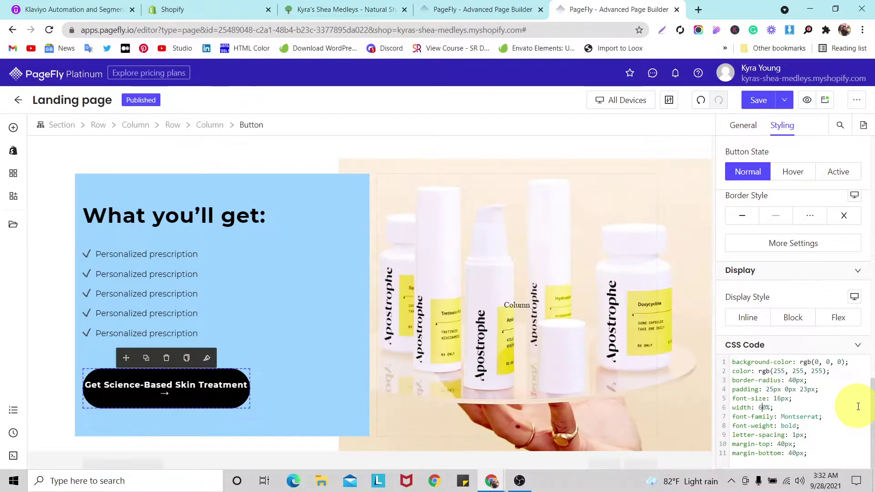
# Change the label of the blue row's button to "Claim my $10 off →".
pyautogui.tripleClick(176, 385)
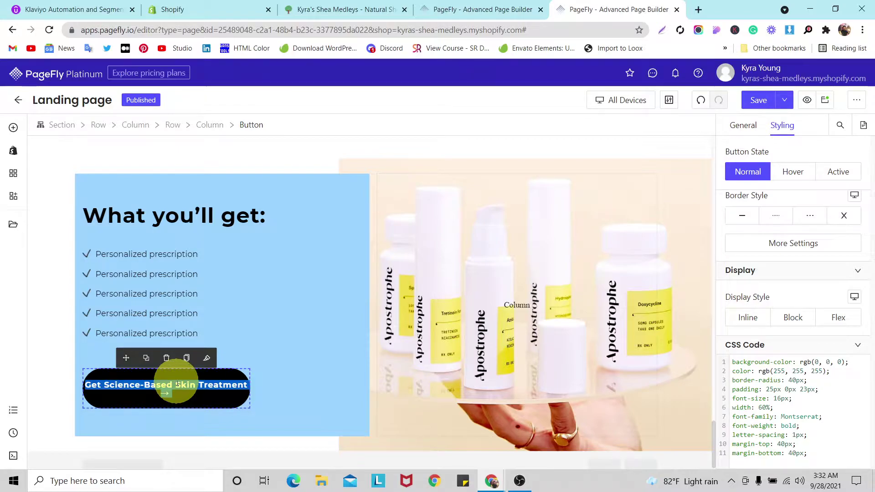
pyautogui.click(176, 385)
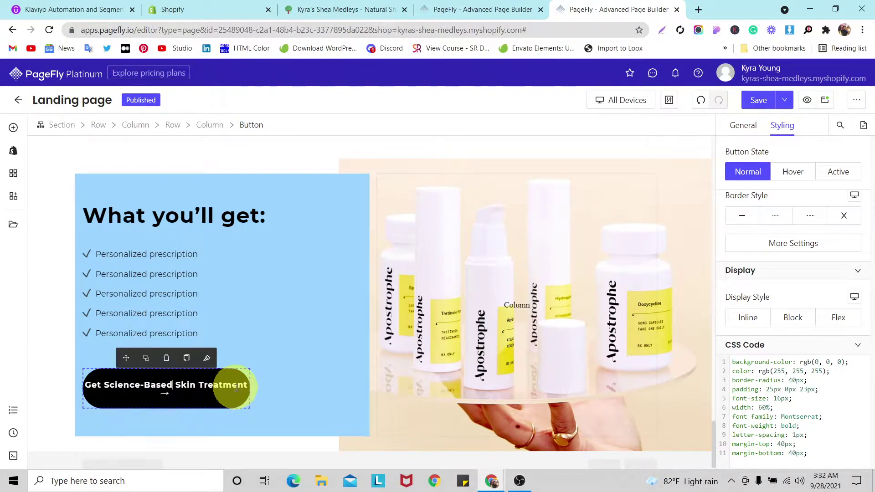
pyautogui.press('BackSpace')
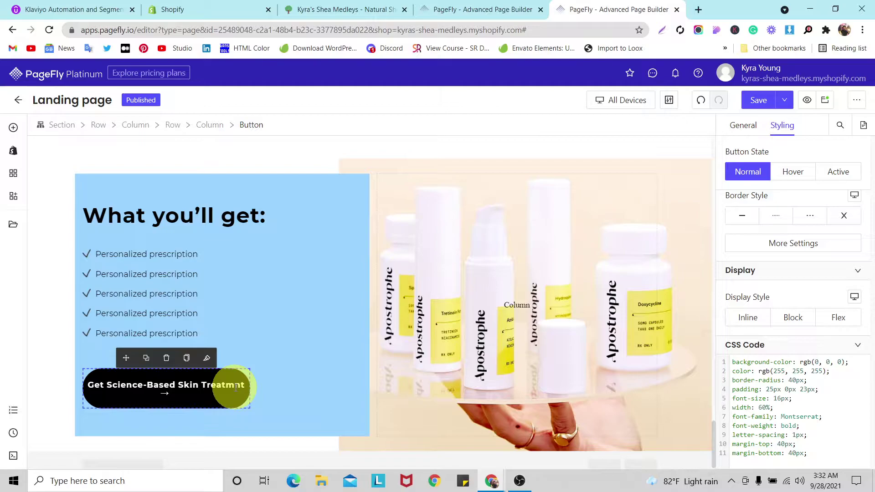
pyautogui.hotkey('shift', 'Home')
pyautogui.press('BackSpace')
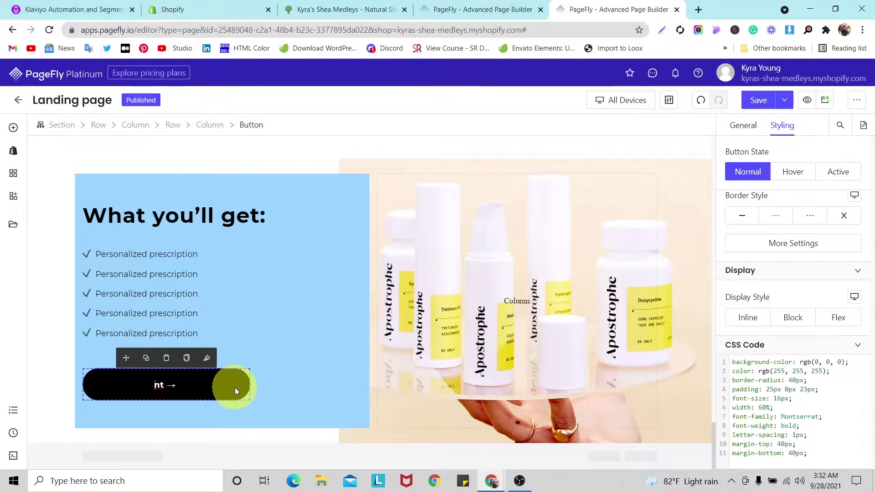
pyautogui.write('Clai')
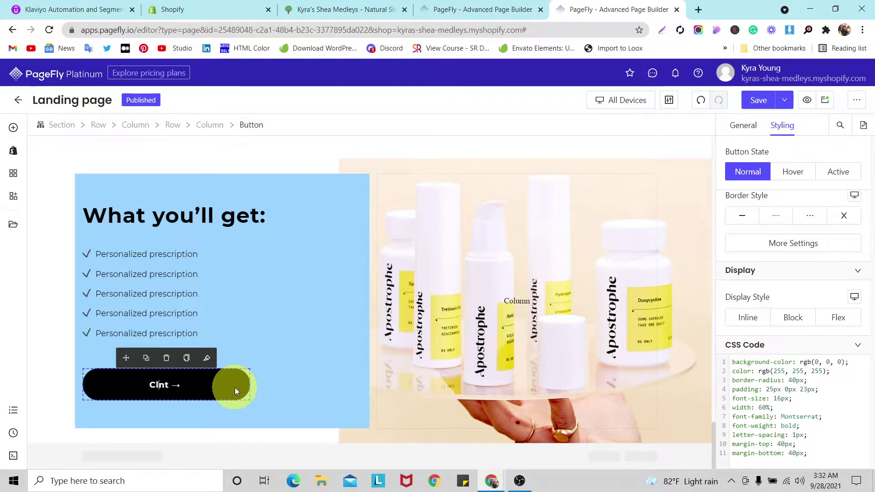
pyautogui.write('m my ')
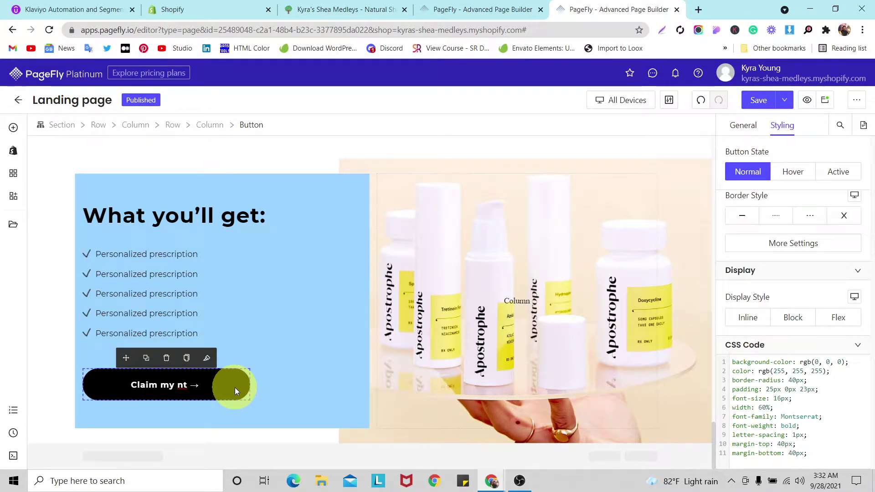
pyautogui.write('$10 off')
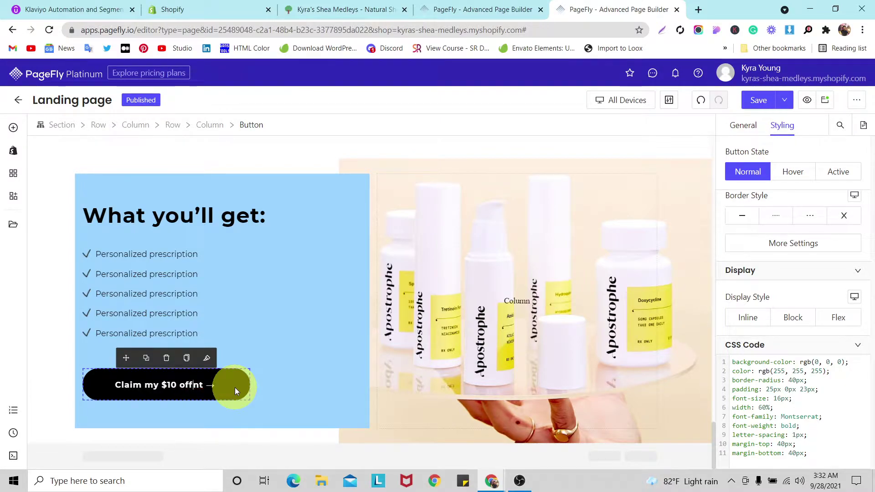
pyautogui.press('Delete')
pyautogui.press('Delete')
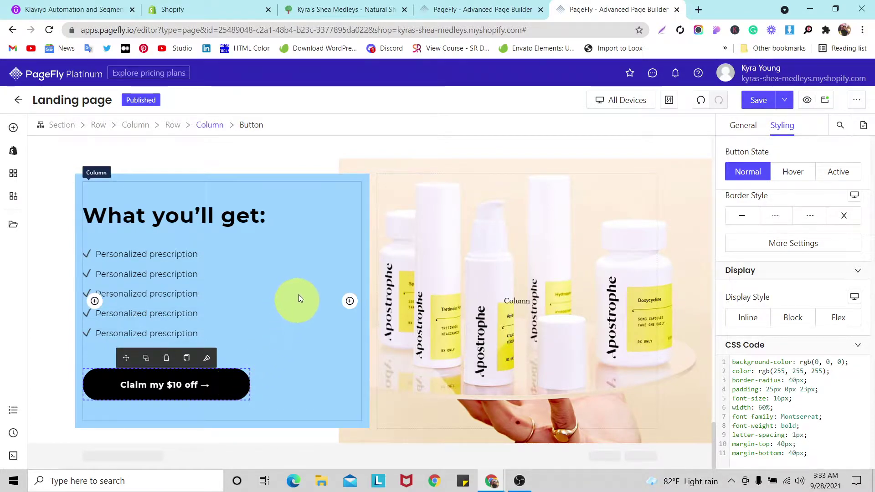
# Set the left padding of the blue "What you'll get:" row to 25 px.
pyautogui.click(327, 180)
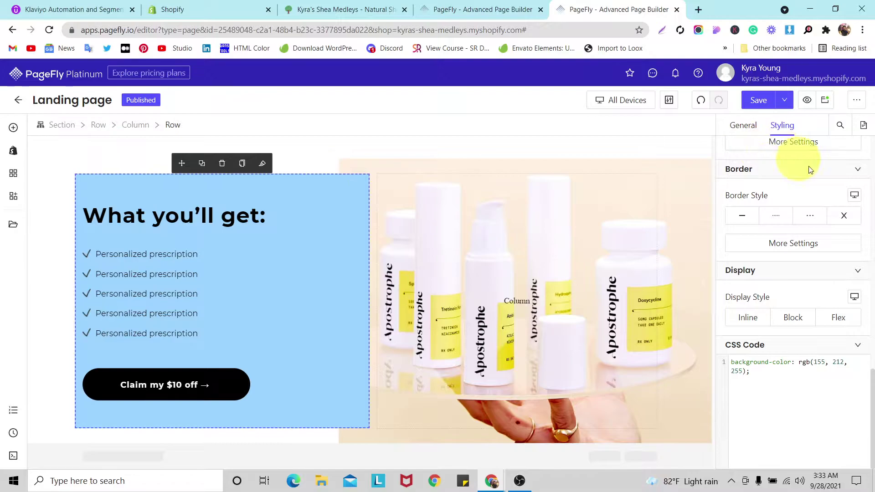
pyautogui.scroll(4, 830, 218)
pyautogui.scroll(10, 829, 218)
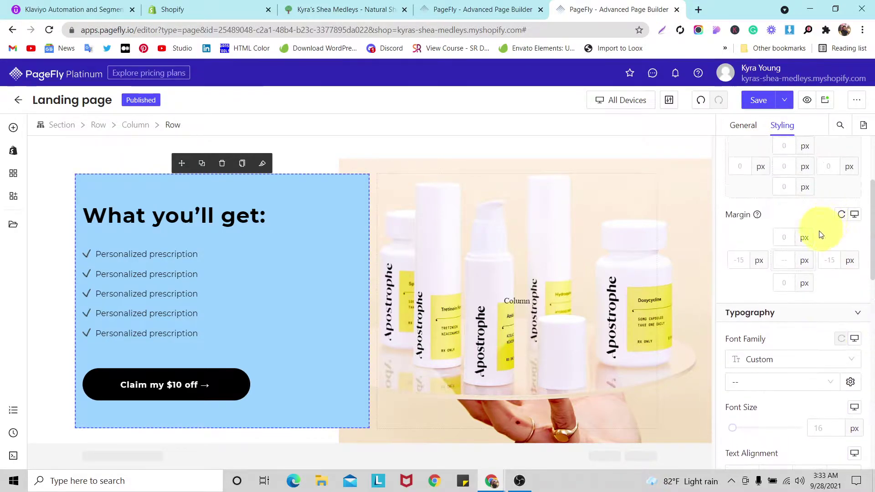
pyautogui.scroll(2, 774, 226)
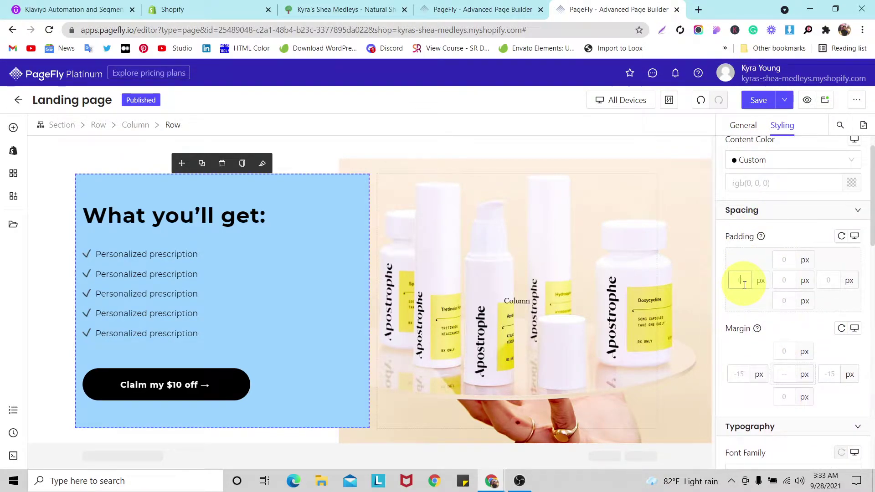
pyautogui.write('15')
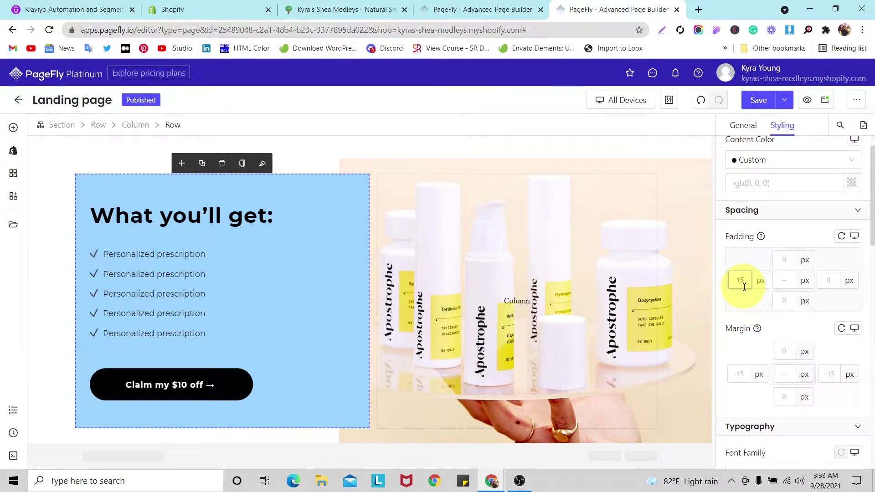
pyautogui.press('Up')
pyautogui.press('Up')
pyautogui.press('Up')
pyautogui.press('Up')
pyautogui.press('Up')
pyautogui.press('Up')
pyautogui.press('Up')
pyautogui.press('Up')
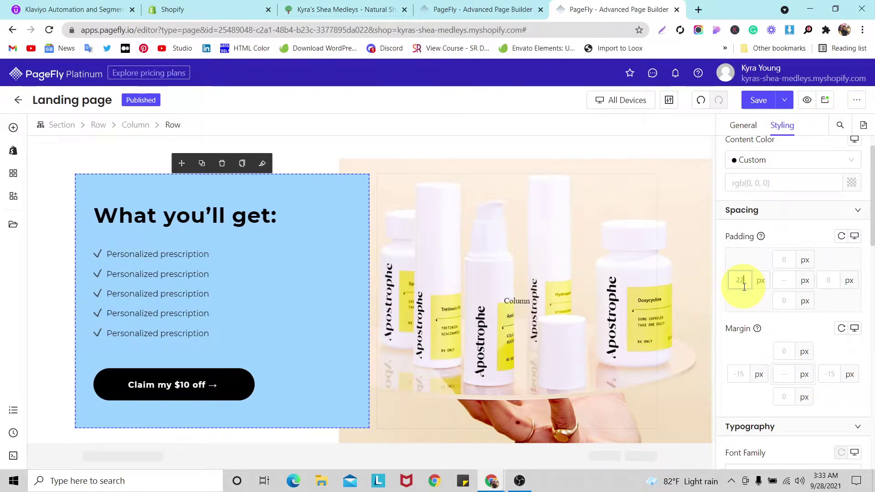
pyautogui.press('Up')
pyautogui.press('Up')
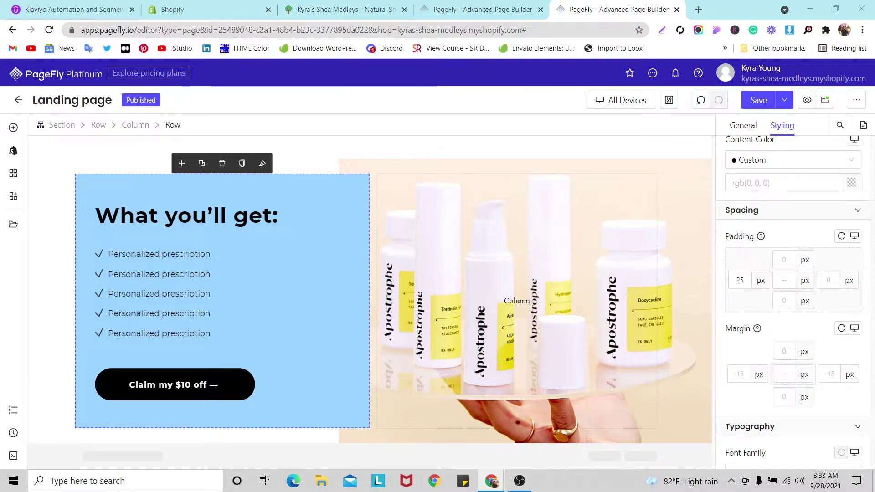
# Rewrite the first two checklist items as "Prescription by a board-certified derm" and "Evidence in every bottle".
pyautogui.doubleClick(186, 255)
pyautogui.tripleClick(186, 256)
pyautogui.write('Prescription by a board-certified derm')
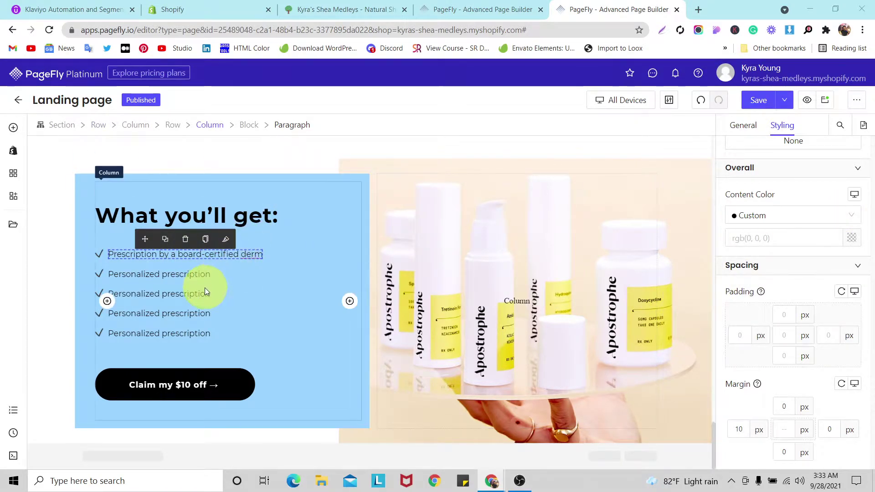
pyautogui.tripleClick(193, 278)
pyautogui.write('Evidence in every bottle')
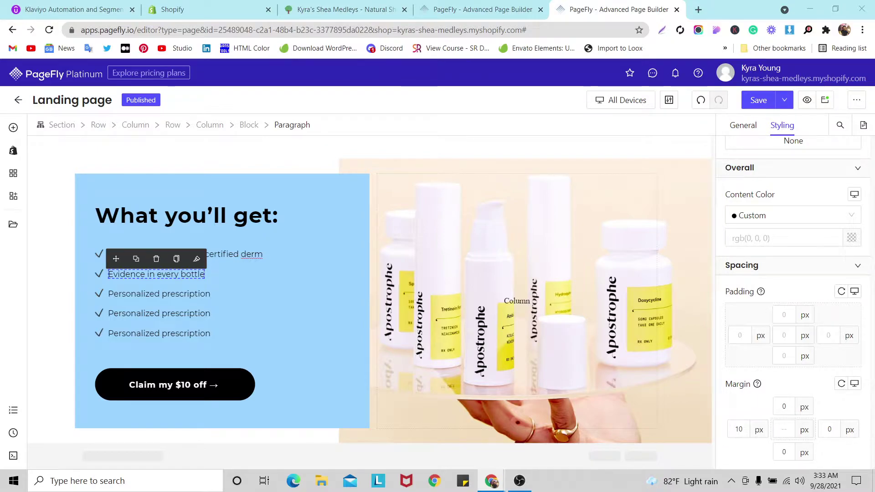
# Rewrite the third and fourth checklist items as "100% transparency treatment options" and "No insurance needed".
pyautogui.tripleClick(165, 295)
pyautogui.write('100% transparency treatment options')
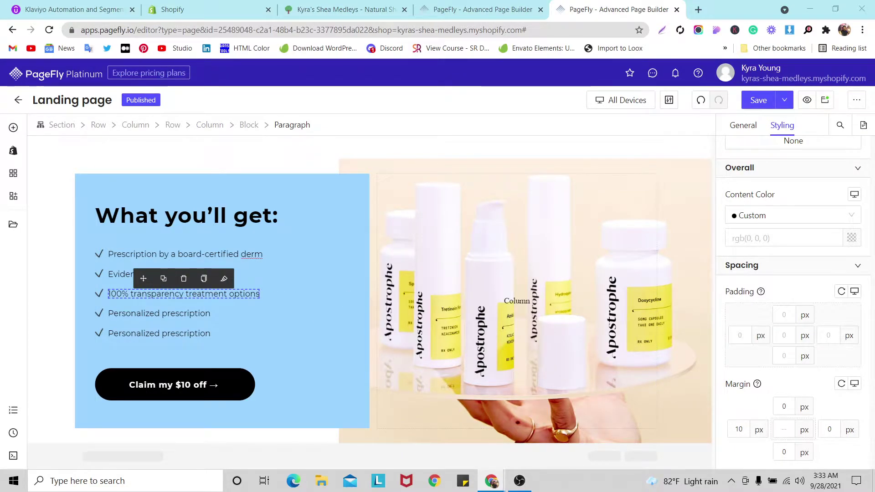
pyautogui.doubleClick(185, 333)
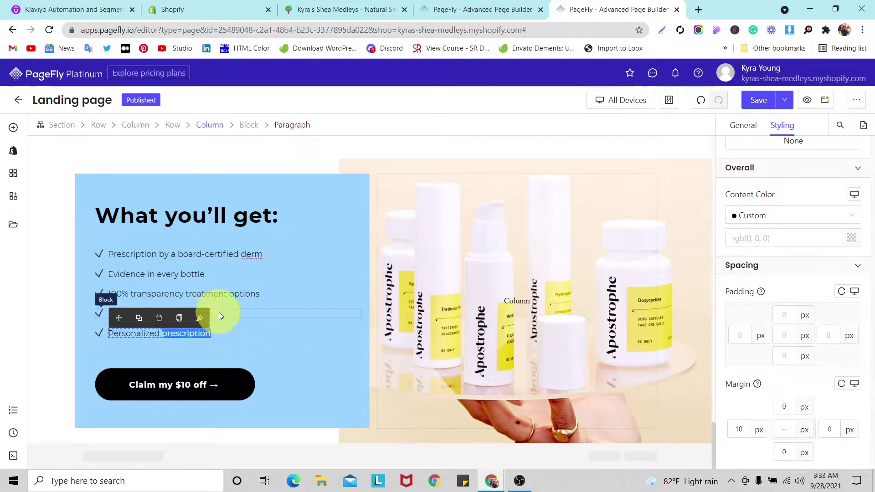
pyautogui.tripleClick(176, 314)
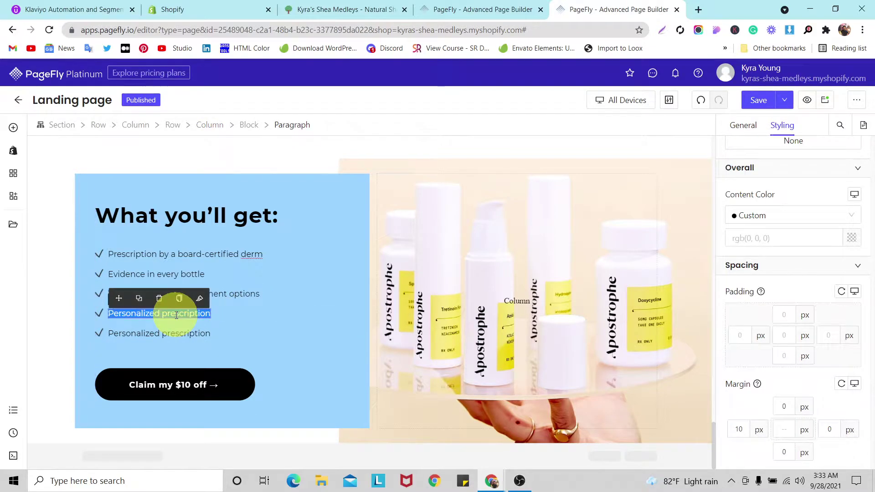
pyautogui.write('No insurance needed')
pyautogui.click(516, 251)
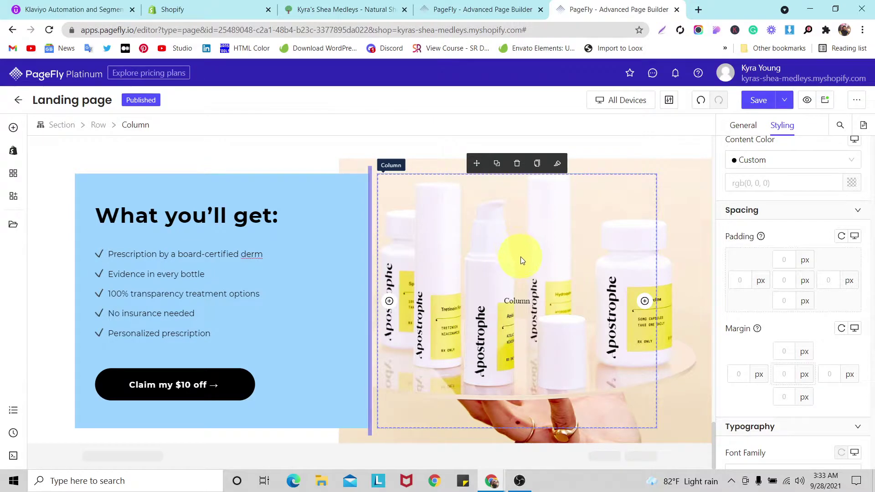
# Set the top and bottom padding of the "What you'll get:" section to 40 px each.
pyautogui.scroll(1, 520, 256)
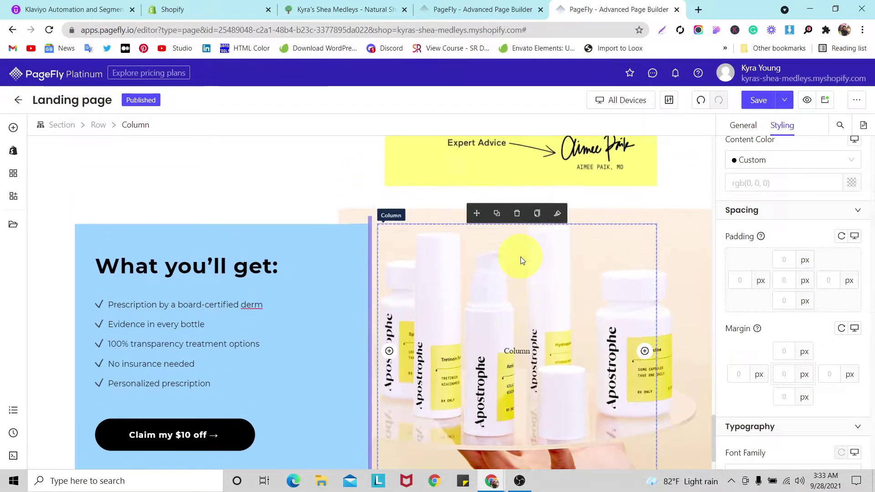
pyautogui.click(52, 240)
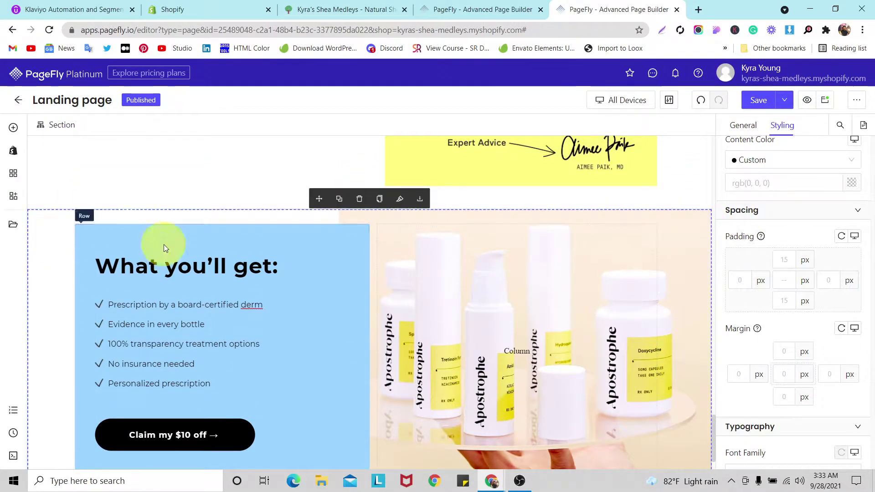
pyautogui.click(784, 260)
pyautogui.write('40')
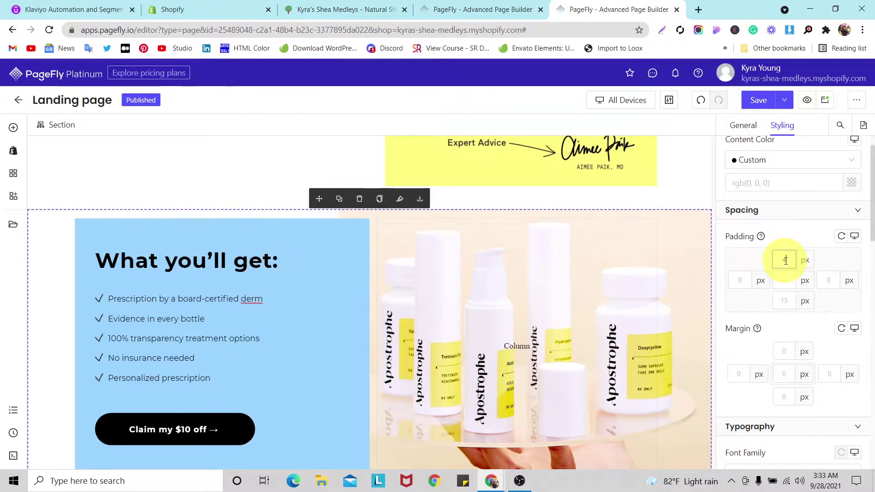
pyautogui.click(780, 301)
pyautogui.write('40')
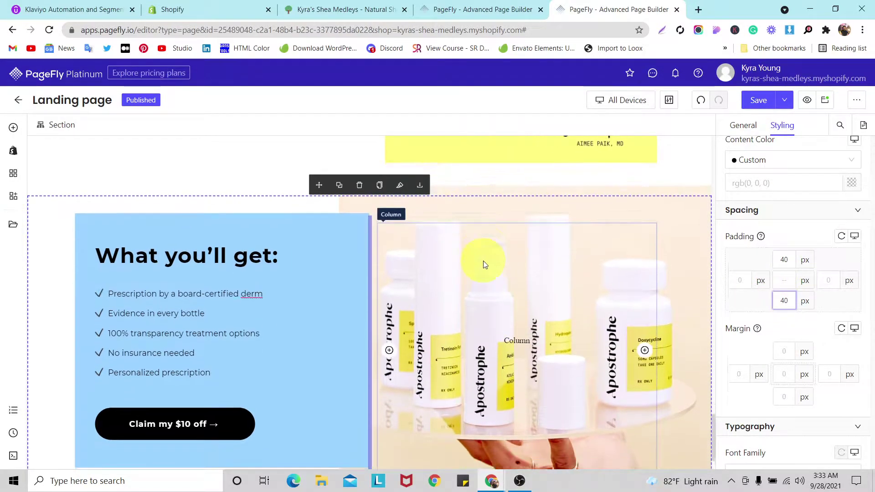
# Set the bottom and top padding of the section above, with the yellow expert advice image, to 40 px each.
pyautogui.scroll(2, 483, 261)
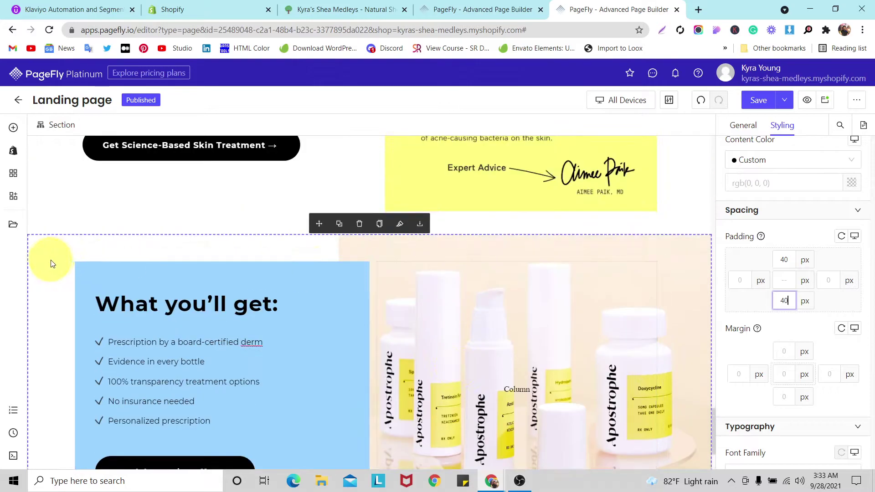
pyautogui.scroll(1, 51, 263)
pyautogui.click(51, 263)
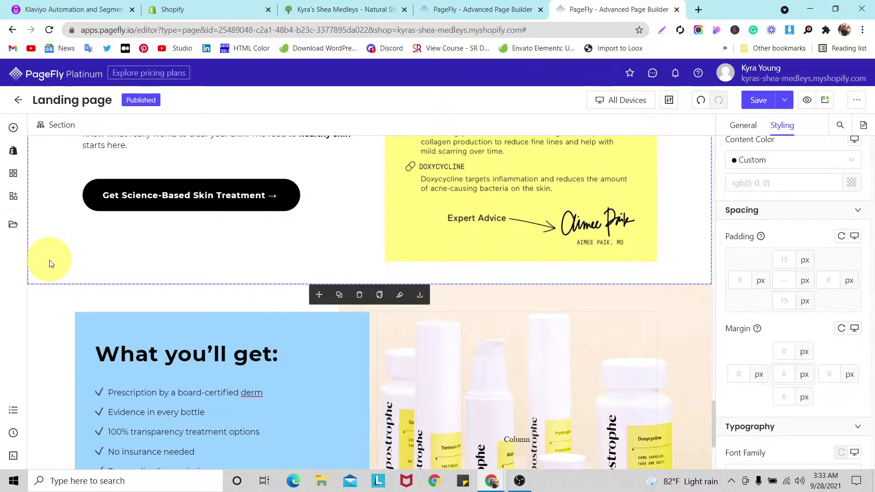
pyautogui.click(784, 303)
pyautogui.write('4')
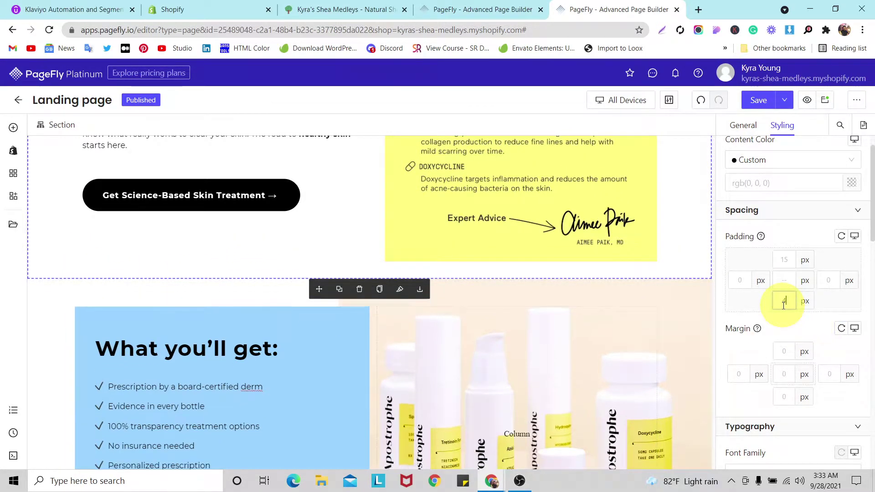
pyautogui.write('040')
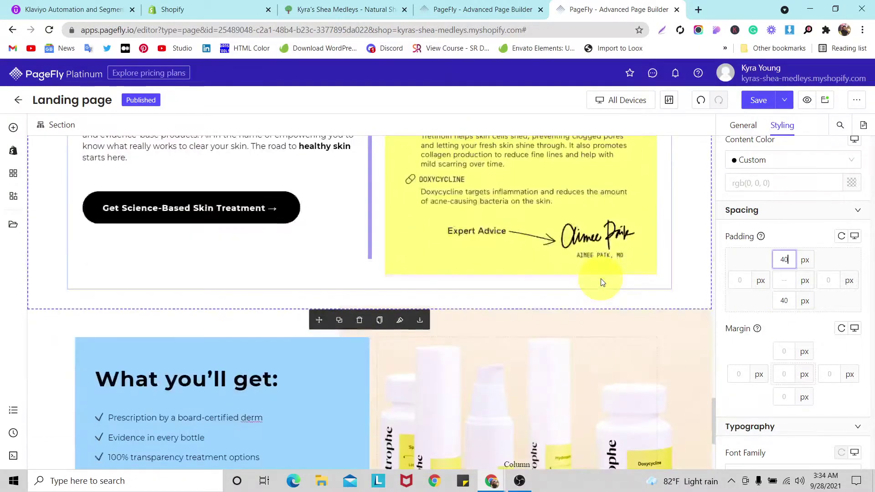
# Save the landing page and publish it.
pyautogui.scroll(-3, 601, 280)
pyautogui.click(762, 100)
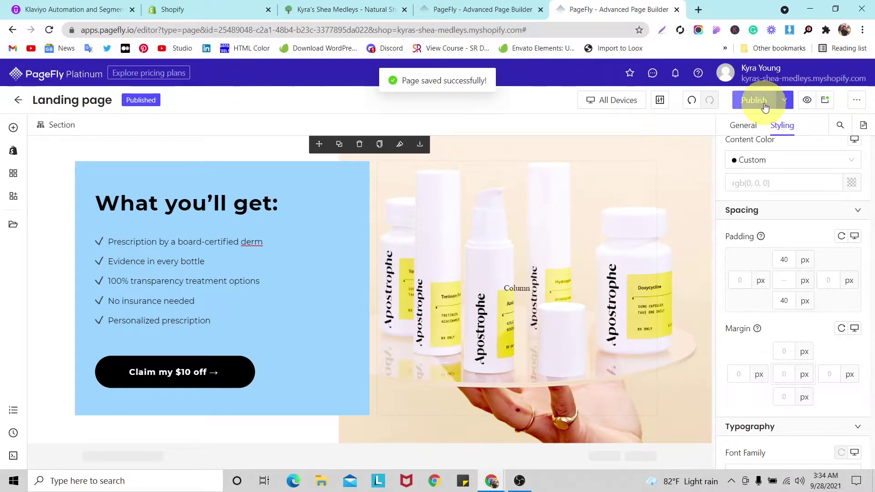
pyautogui.click(765, 106)
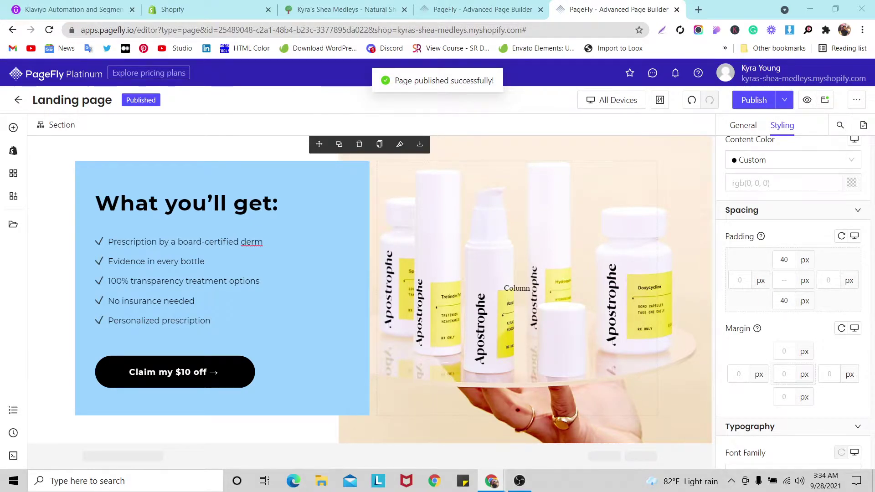
# Switch the landing page editor from the all-devices layout to the mobile layout.
pyautogui.scroll(5, 407, 277)
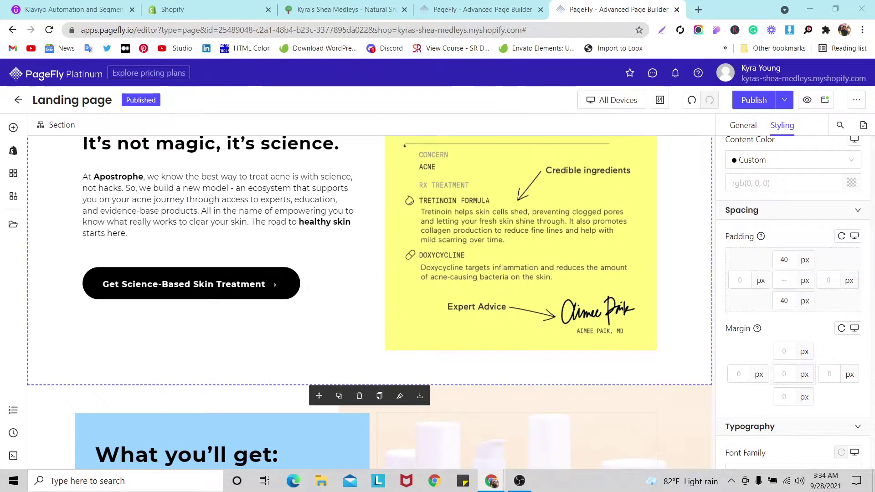
pyautogui.click(588, 101)
pyautogui.click(602, 179)
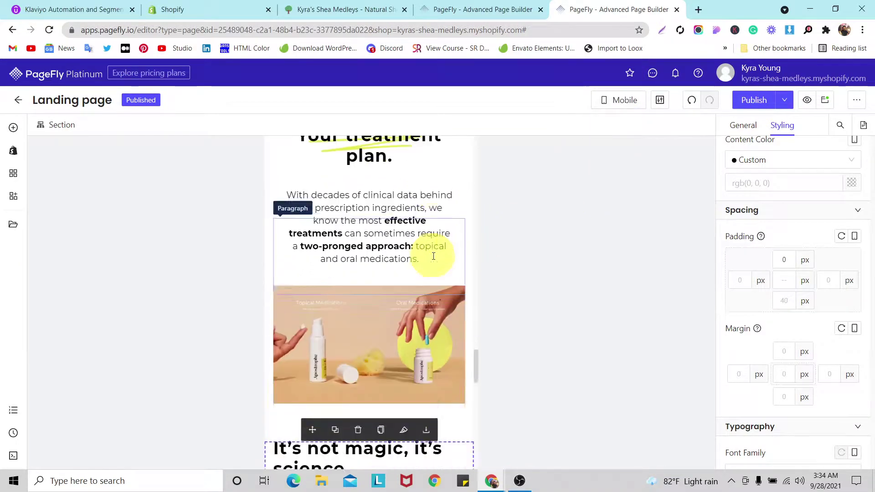
# Examine the mobile layout from the yellow expert advice image down through the "What you'll get:" section.
pyautogui.scroll(-9, 435, 261)
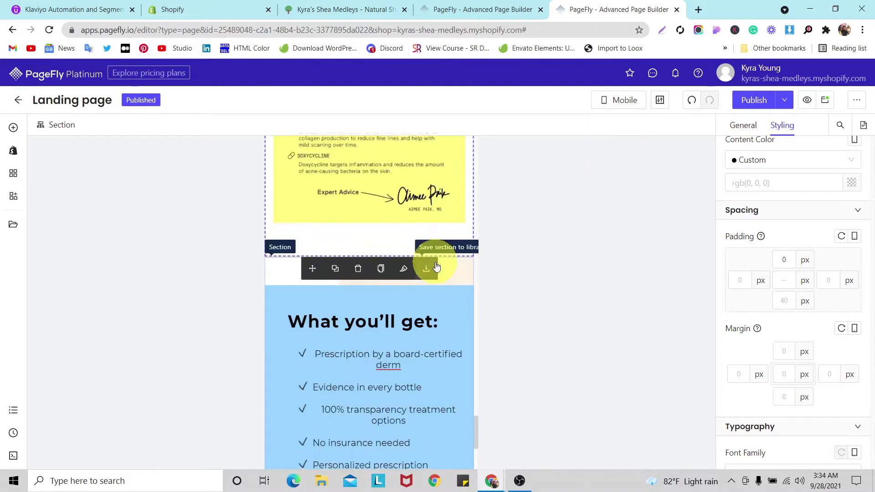
pyautogui.scroll(3, 435, 262)
pyautogui.scroll(-3, 436, 263)
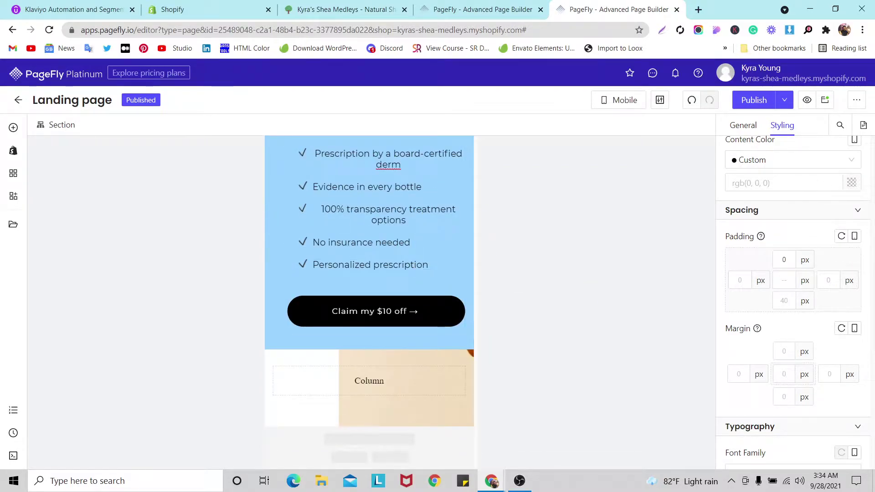
pyautogui.scroll(2, 464, 292)
pyautogui.click(407, 271)
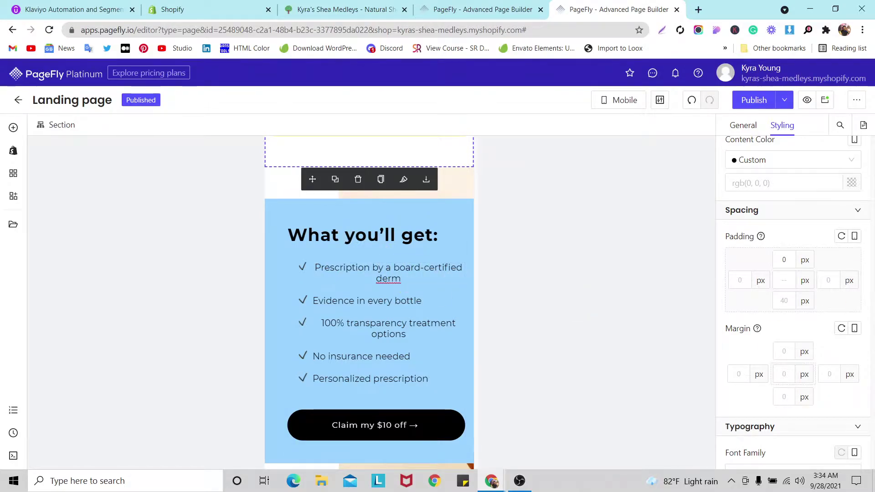
pyautogui.scroll(2, 467, 269)
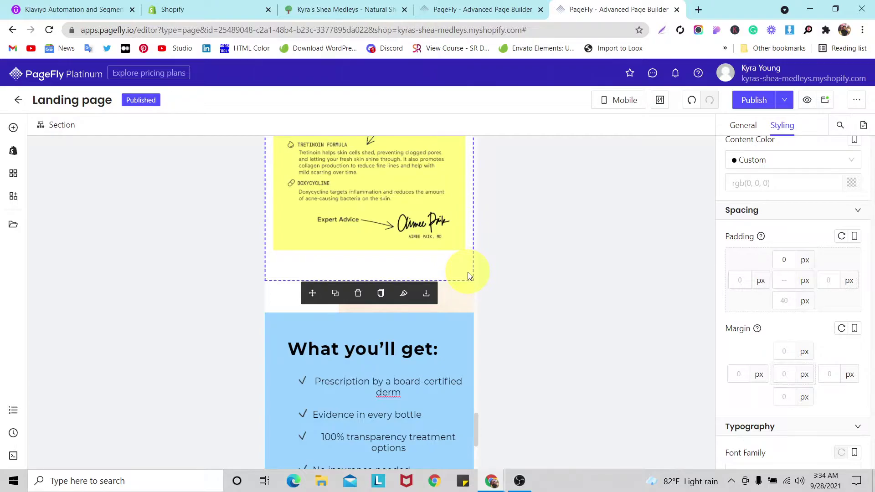
pyautogui.scroll(1, 467, 273)
# Set the mobile column spacing of the row with the yellow expert advice image to 0 px.
pyautogui.click(465, 312)
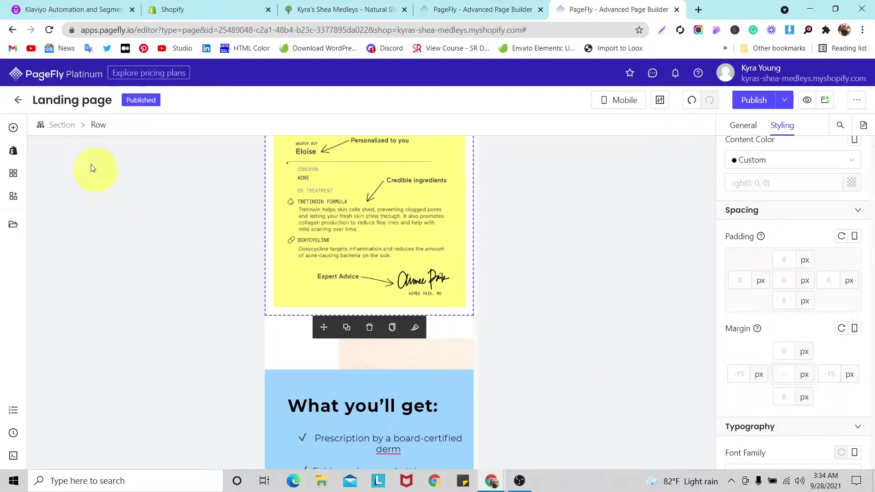
pyautogui.click(749, 133)
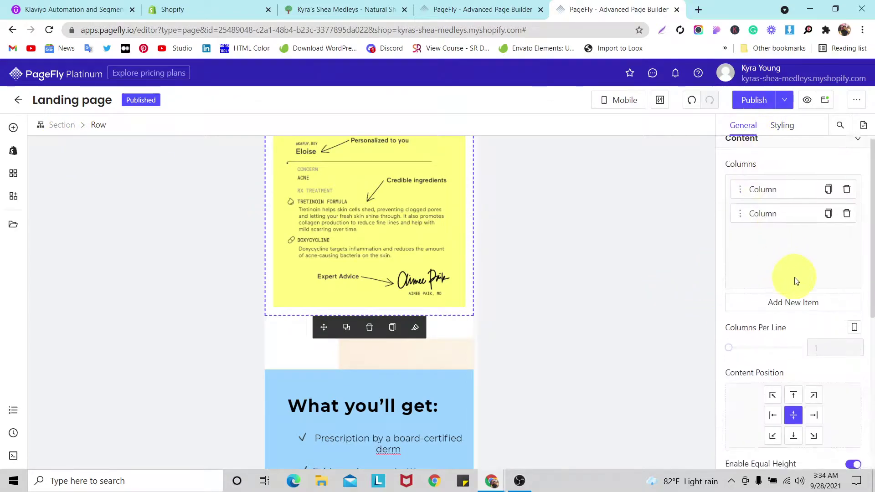
pyautogui.scroll(-5, 791, 280)
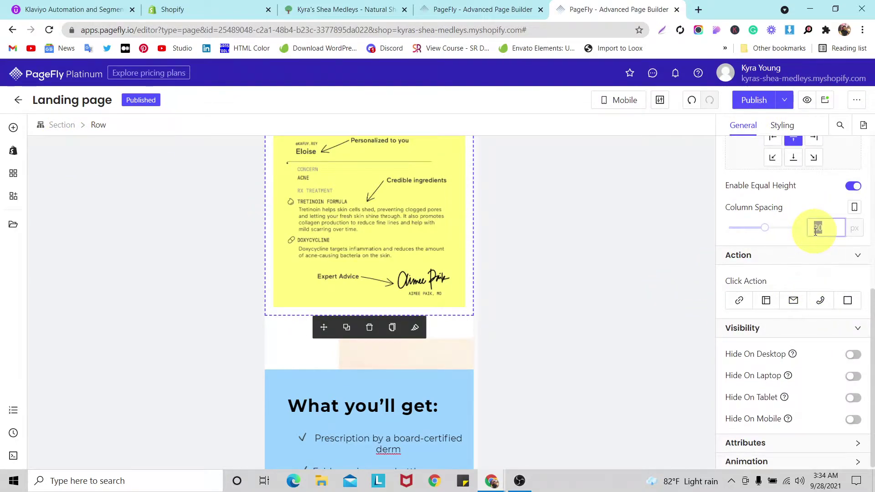
pyautogui.write('0')
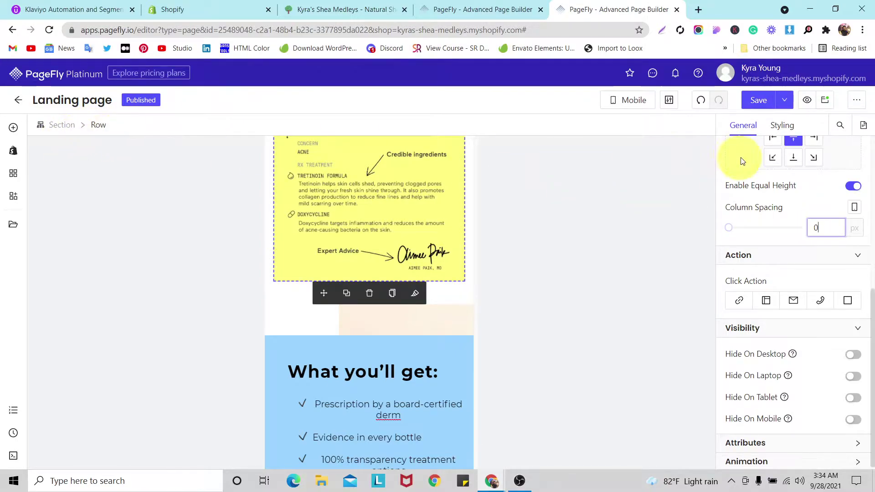
# Set the left and right mobile margins of the yellow expert advice image's row to -15 px each.
pyautogui.click(782, 125)
pyautogui.scroll(1, 822, 217)
pyautogui.click(744, 408)
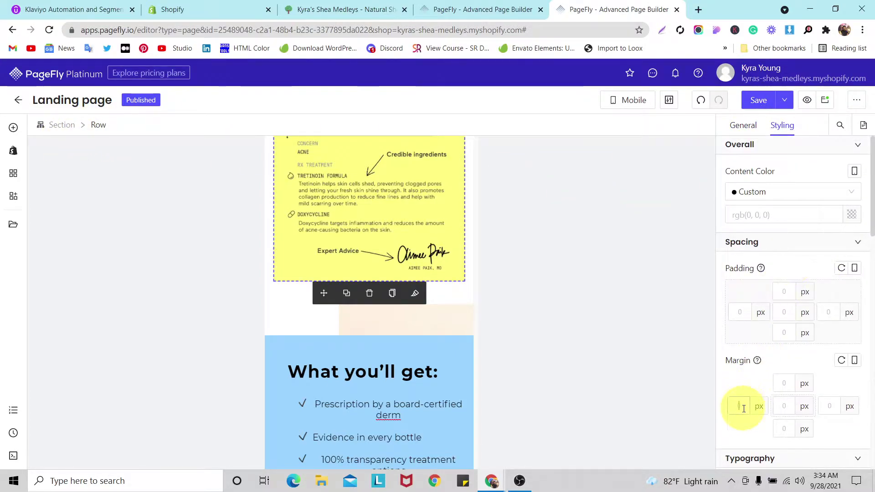
pyautogui.write('-15')
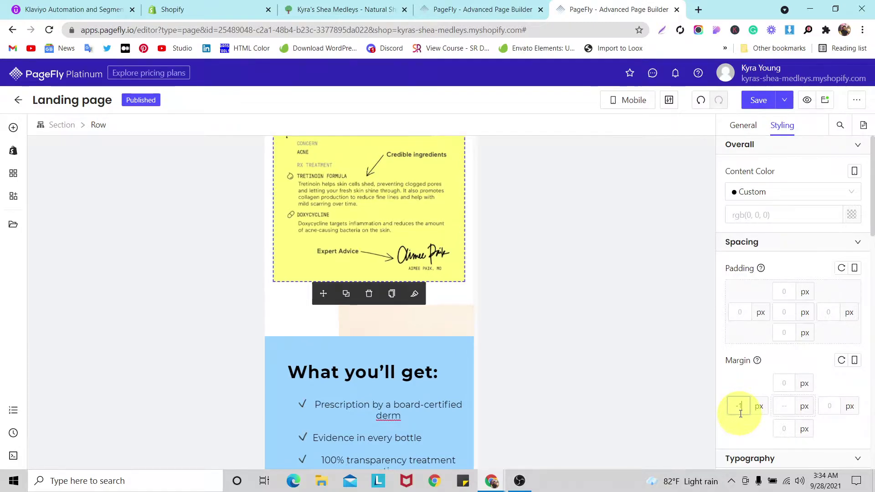
pyautogui.click(826, 398)
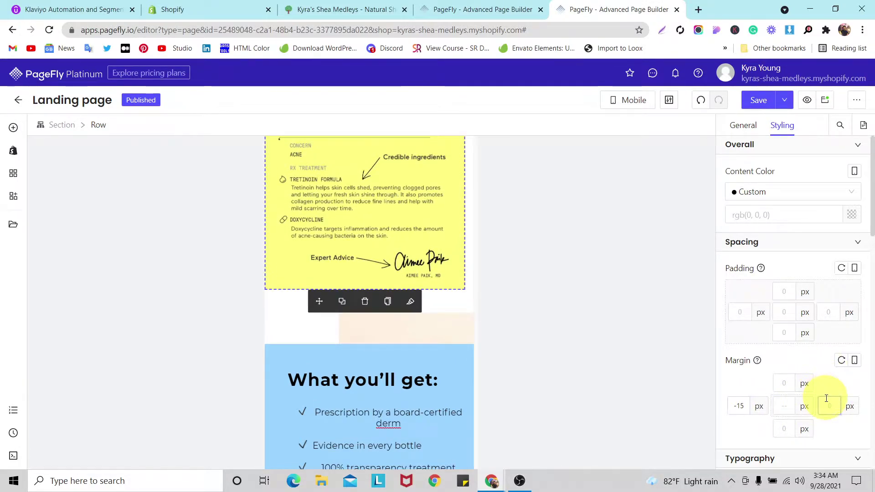
pyautogui.write('-15')
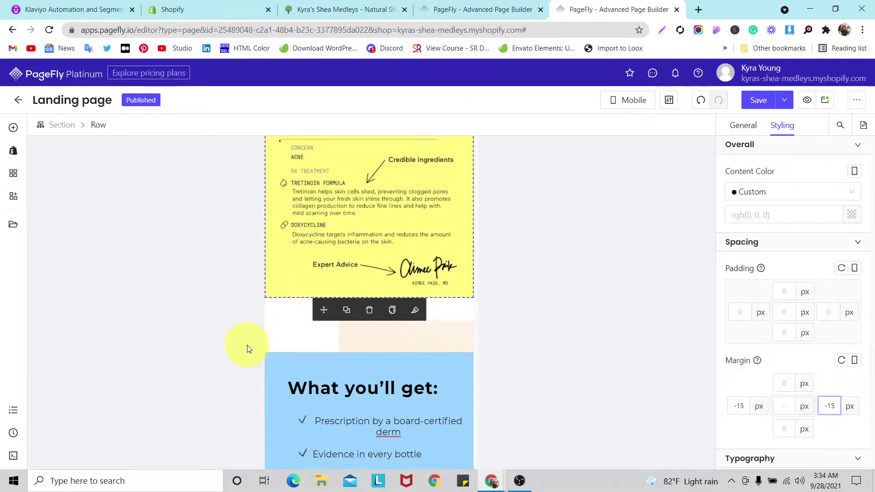
# Set the "What you'll get:" section's mobile padding to 0 px on all sides and the bottom padding of the section above to 0 px.
pyautogui.click(275, 343)
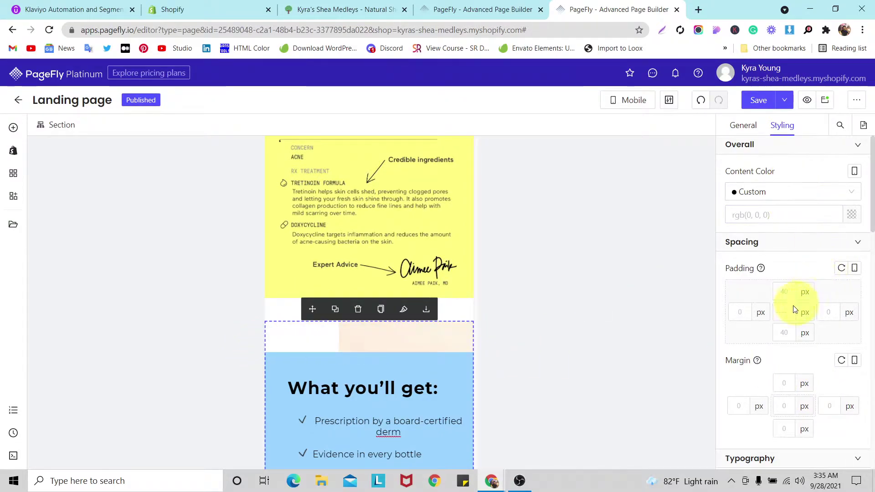
pyautogui.write('0')
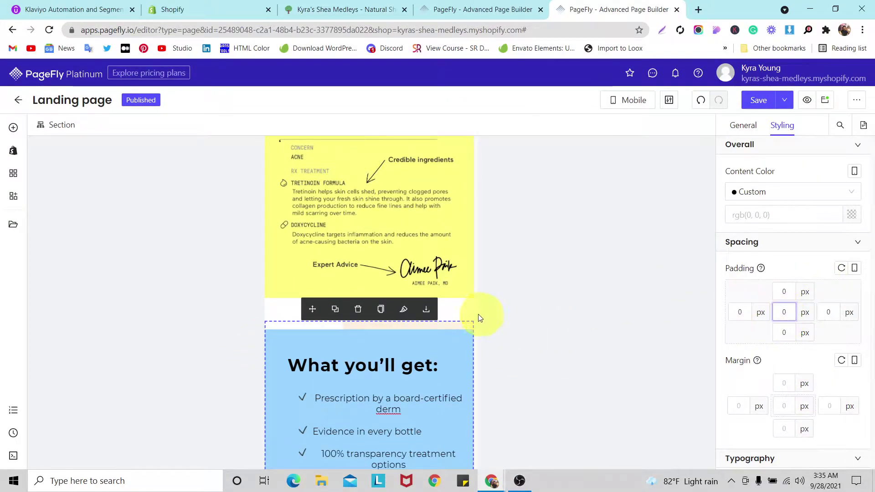
pyautogui.click(776, 339)
pyautogui.write('0')
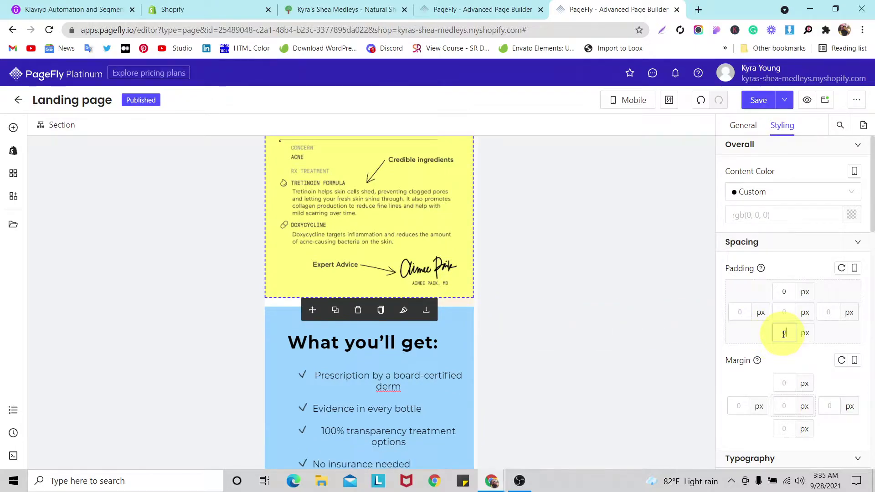
# Hide the background image of the "What you'll get:" section in the mobile layout.
pyautogui.click(463, 303)
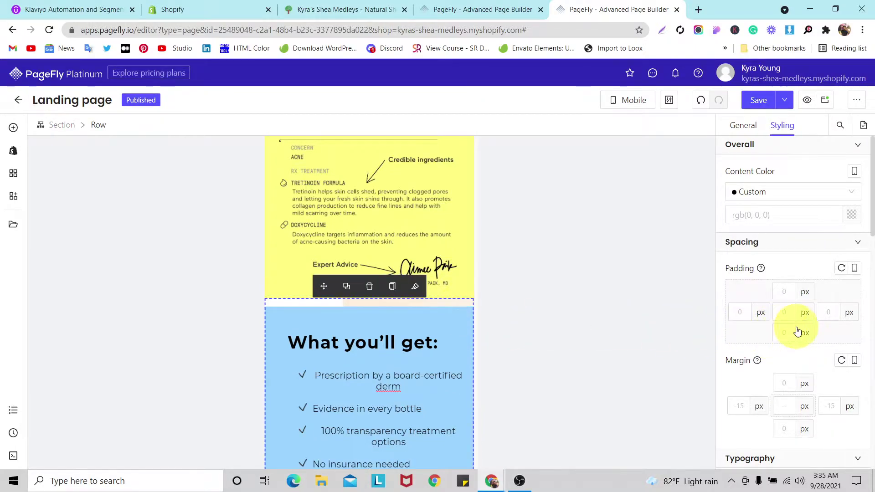
pyautogui.scroll(-3, 372, 338)
pyautogui.scroll(-2, 372, 338)
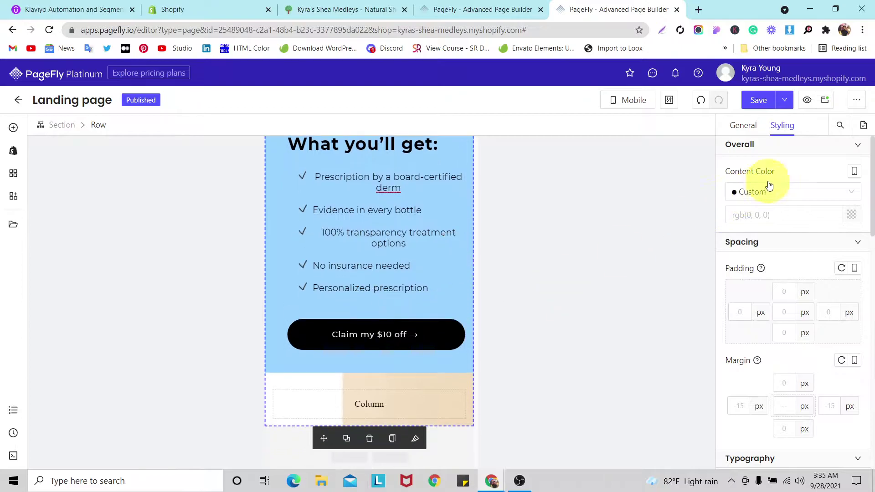
pyautogui.click(55, 127)
pyautogui.scroll(-8, 791, 186)
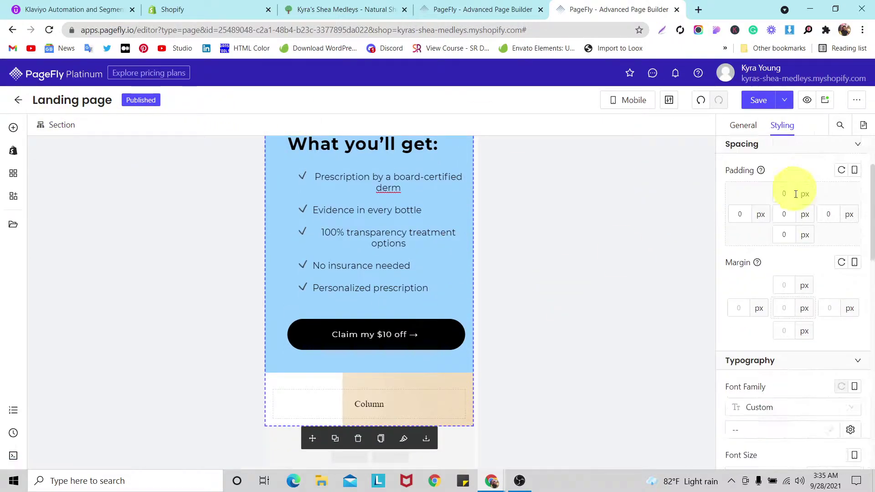
pyautogui.click(804, 336)
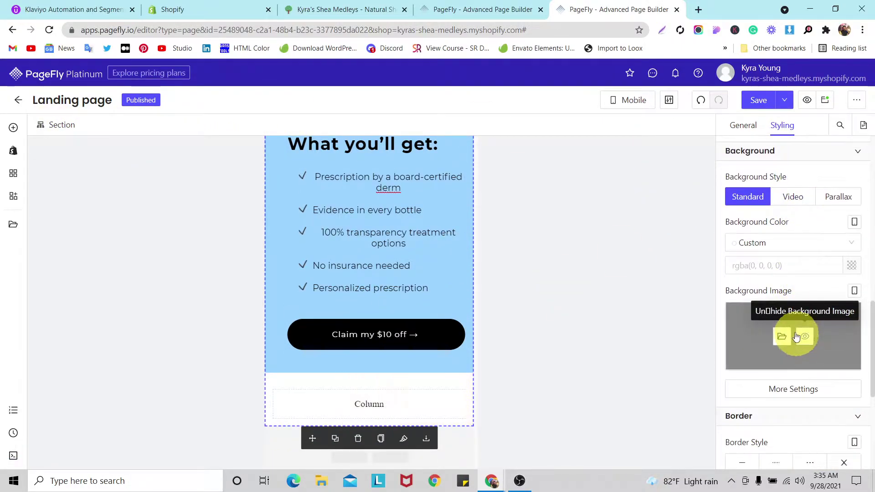
# Try a mobile column spacing of 0 px on the blue checklist row, and set it back to 30 px.
pyautogui.scroll(5, 382, 392)
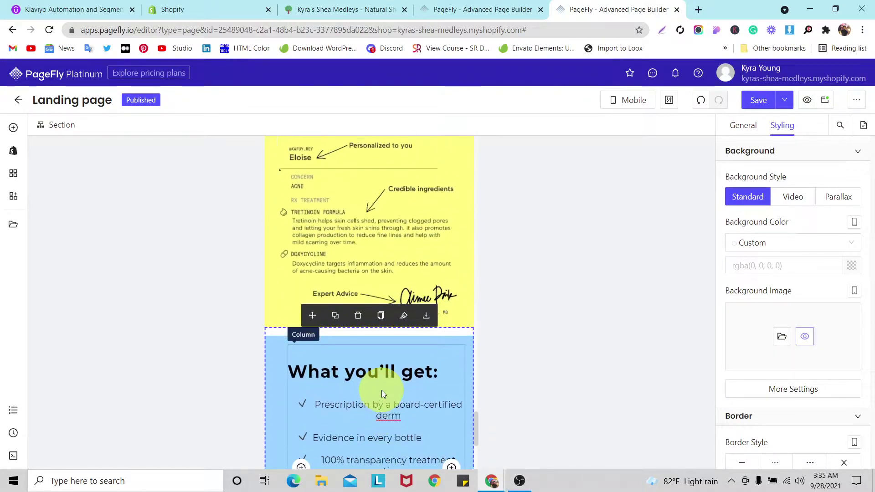
pyautogui.click(374, 340)
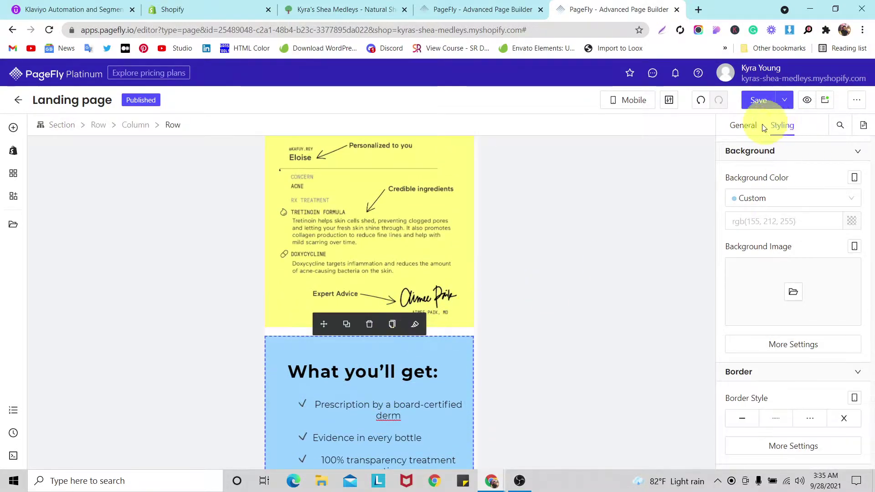
pyautogui.click(741, 129)
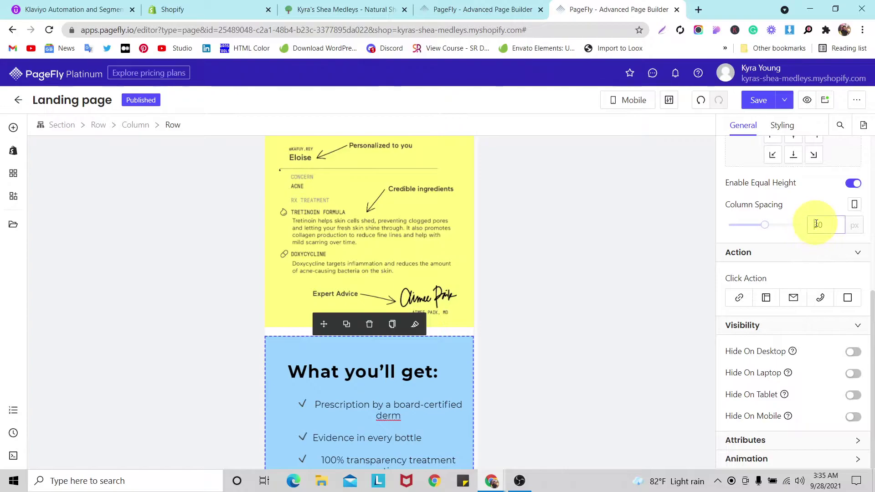
pyautogui.write('0')
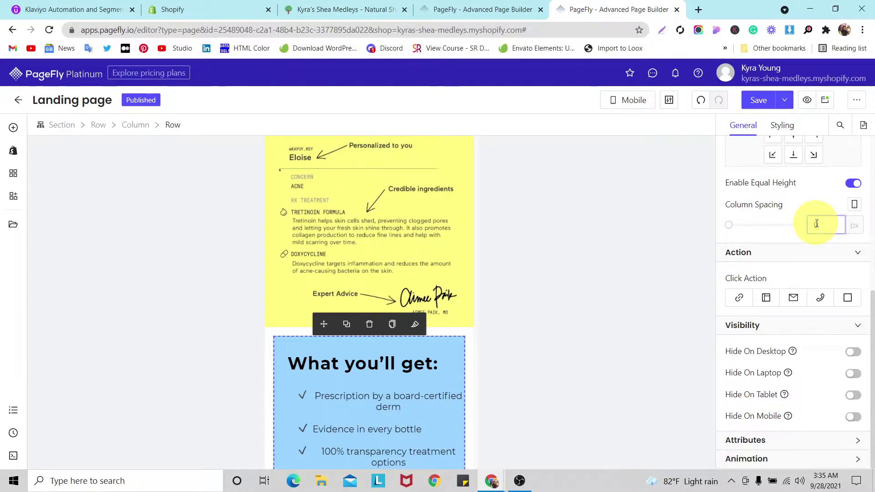
pyautogui.press('BackSpace')
pyautogui.write('30')
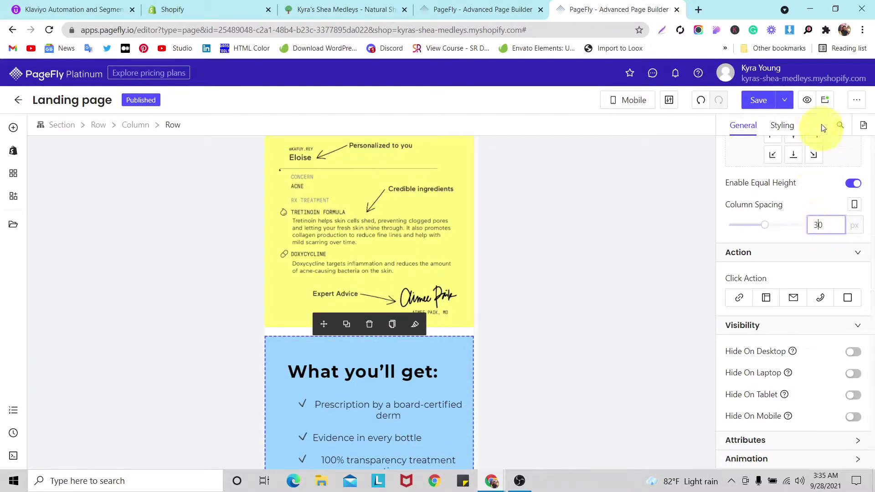
# Center-align the text of the column holding the "What you'll get:" heading in the mobile layout.
pyautogui.click(394, 359)
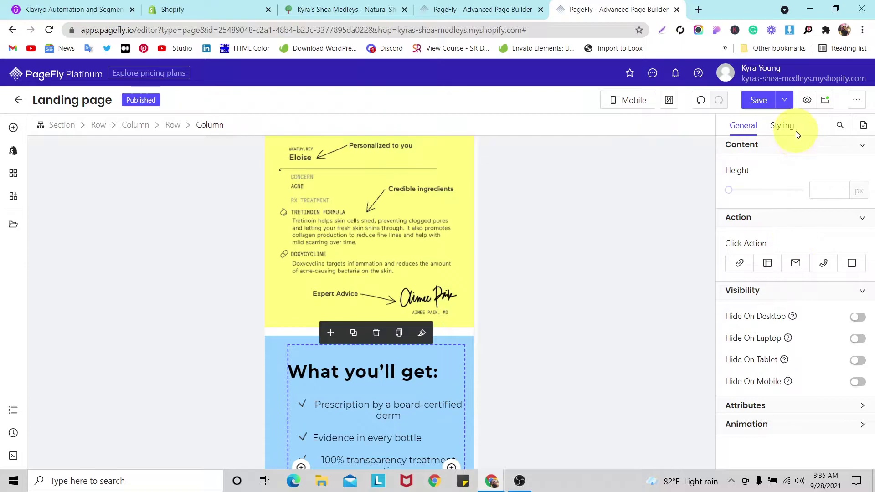
pyautogui.click(782, 125)
pyautogui.scroll(-5, 787, 273)
pyautogui.scroll(-1, 788, 275)
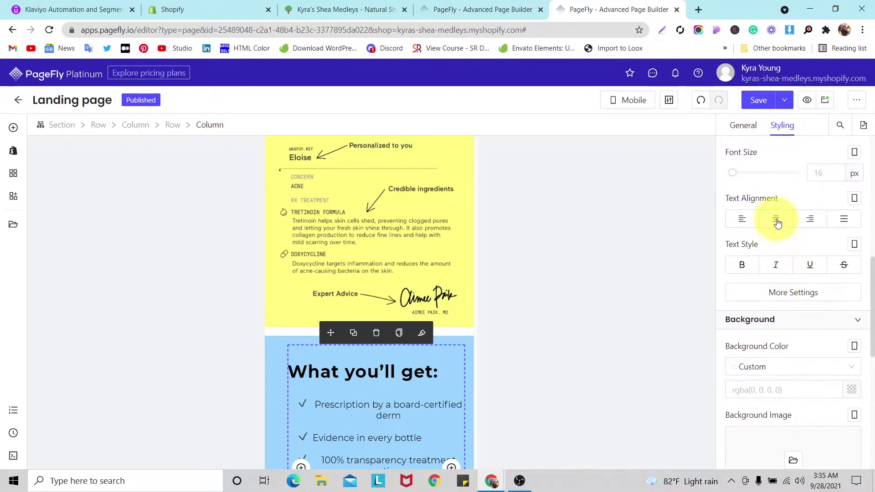
pyautogui.click(776, 219)
# Left-align the checklist items "Prescription by a board-certified derm" and "100% transparency treatment options" in the mobile layout.
pyautogui.scroll(-3, 342, 342)
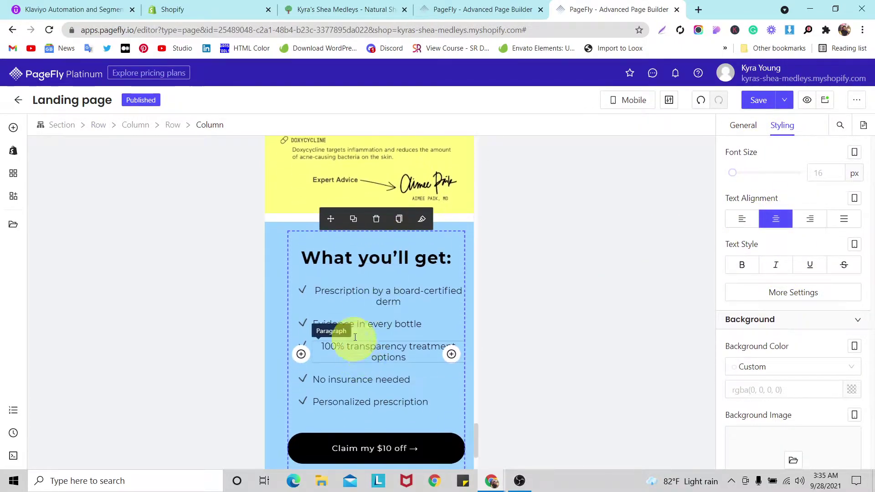
pyautogui.click(392, 294)
pyautogui.click(757, 274)
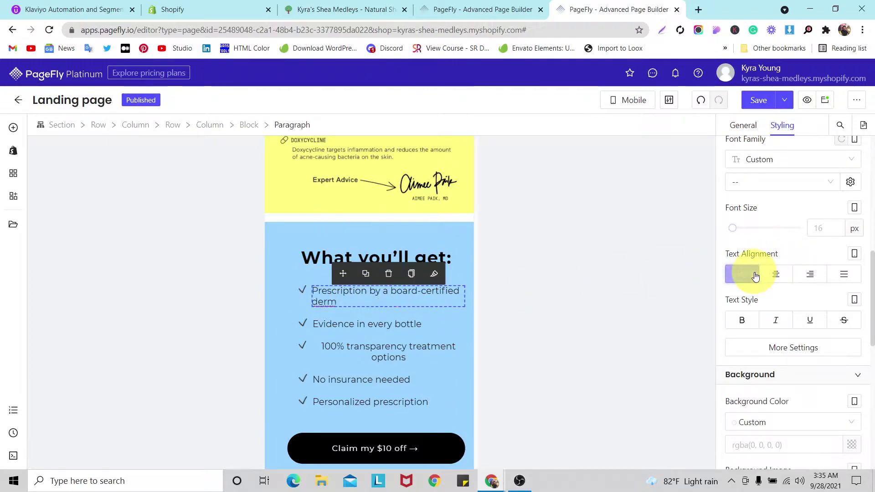
pyautogui.click(452, 356)
pyautogui.click(738, 275)
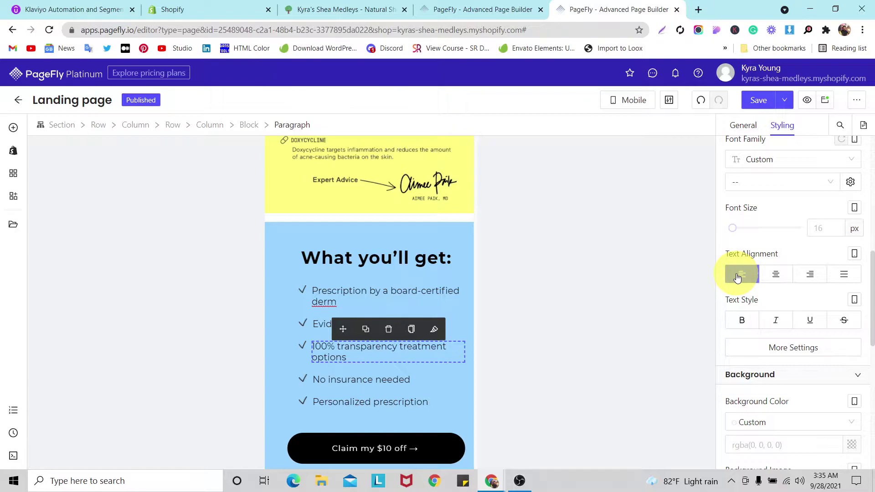
# Set the mobile column spacing of the inner blue row holding the checklist to 0 px.
pyautogui.click(430, 220)
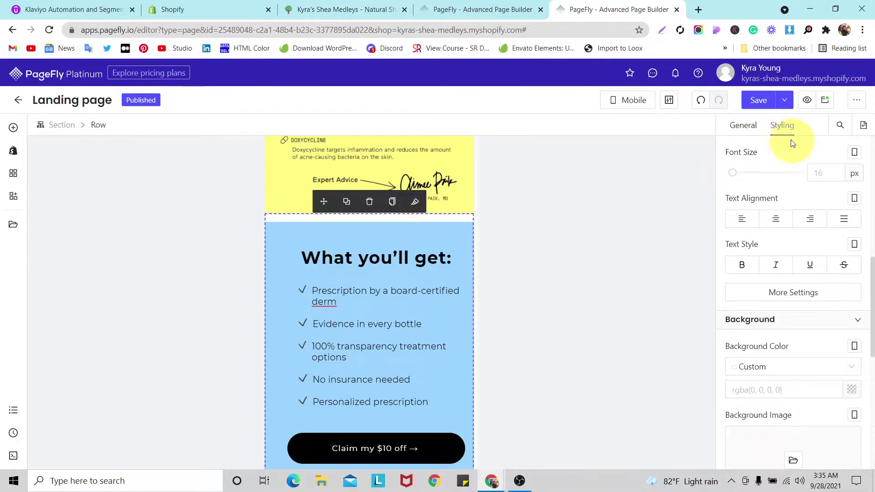
pyautogui.scroll(5, 807, 251)
pyautogui.scroll(1, 794, 221)
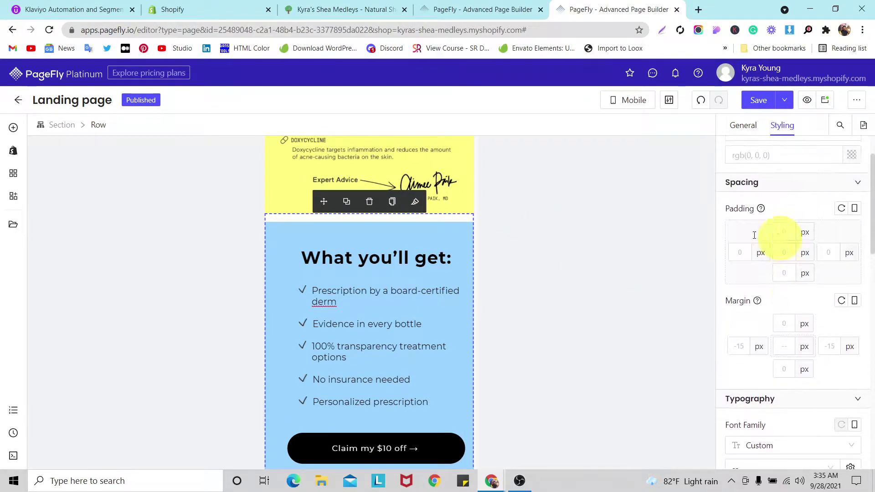
pyautogui.click(467, 229)
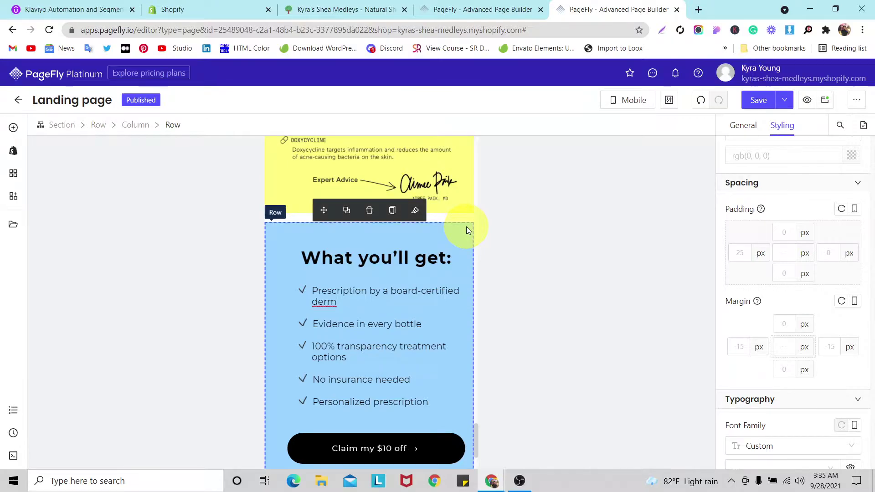
pyautogui.click(742, 126)
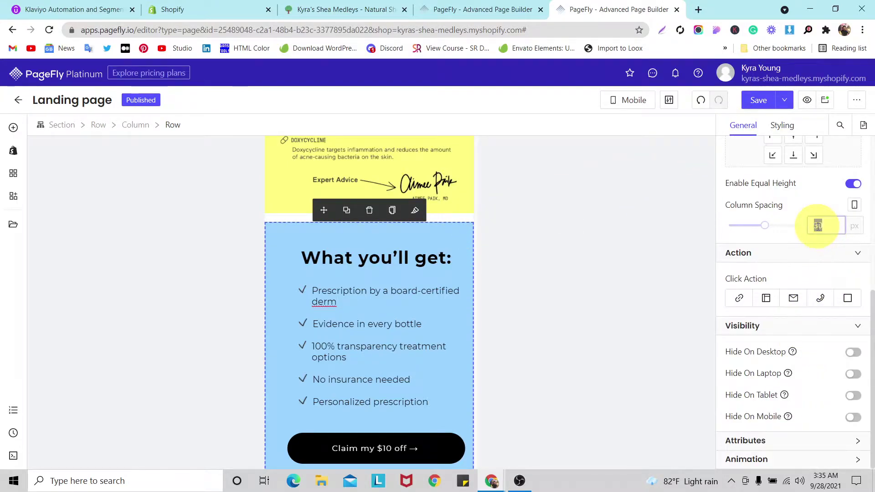
pyautogui.write('0')
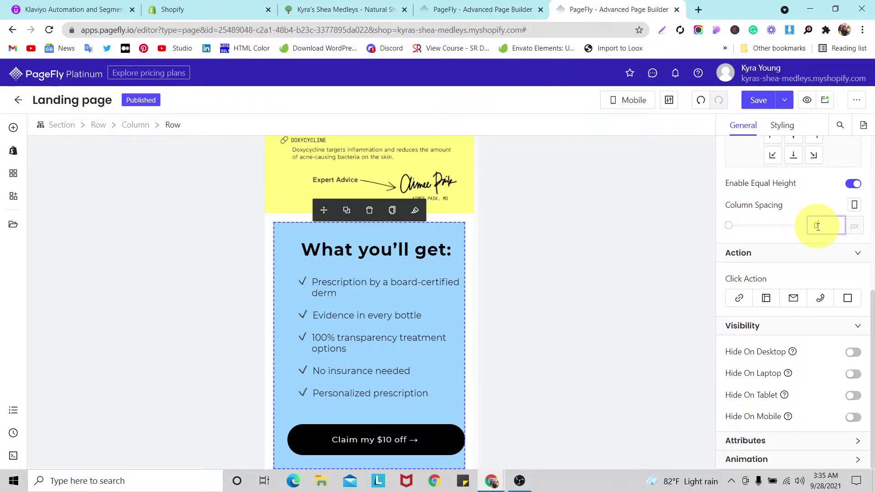
# Set the mobile column spacing of the outer row around the blue "What you'll get:" block to 0 px.
pyautogui.click(466, 235)
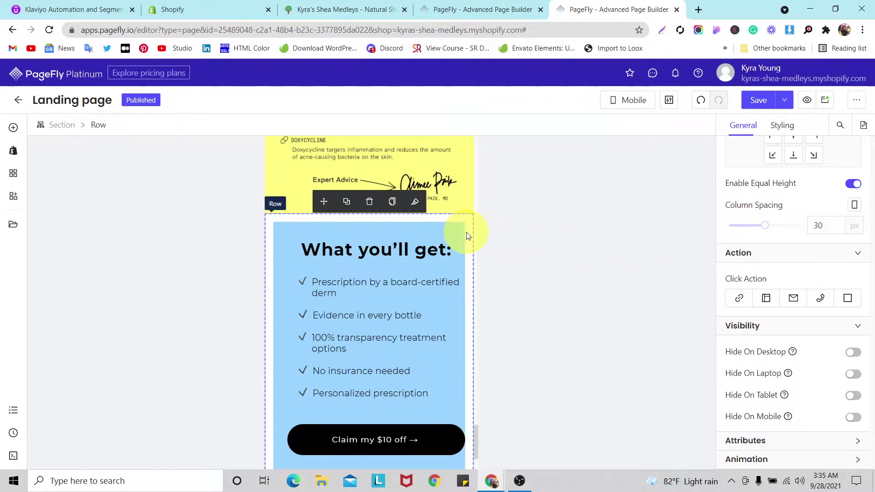
pyautogui.click(820, 225)
pyautogui.write('0')
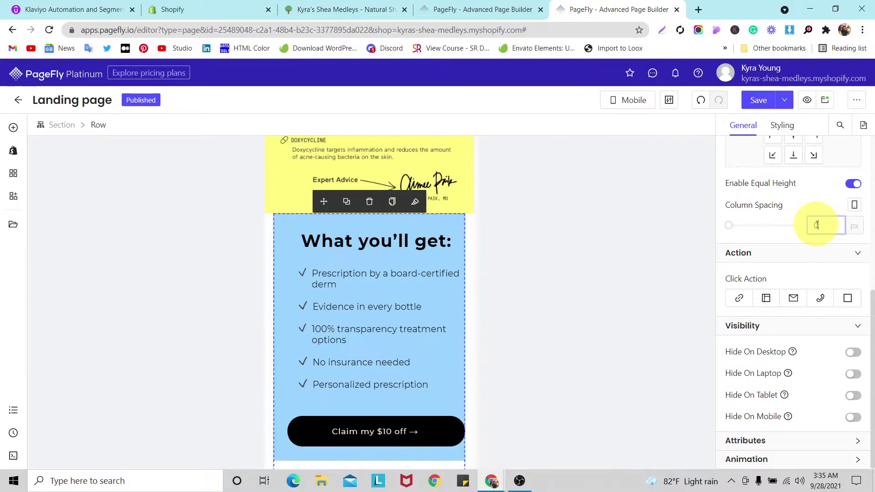
# Give the "What you'll get:" section left and right margins of -15 px in the mobile layout.
pyautogui.click(464, 223)
pyautogui.click(476, 230)
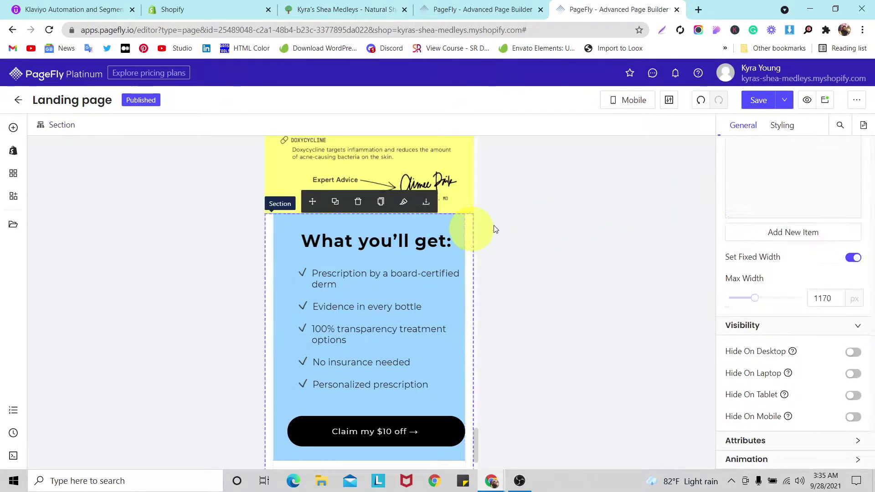
pyautogui.click(782, 125)
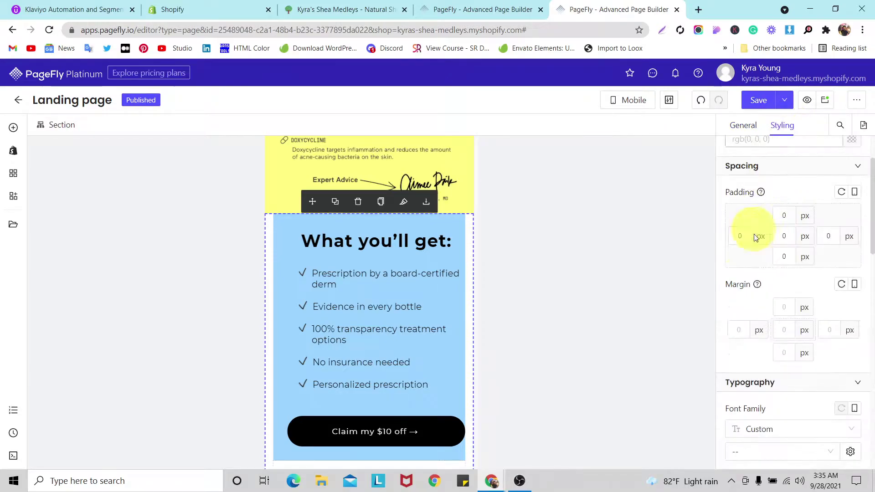
pyautogui.write('15')
pyautogui.click(735, 331)
pyautogui.write('-')
pyautogui.click(836, 332)
pyautogui.write('-15')
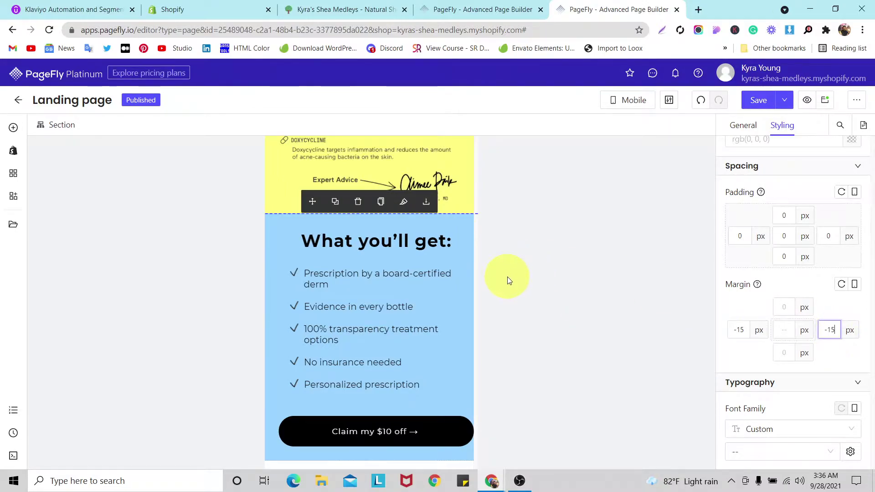
# Set the width of the "Claim my $10 off" button below the checklist to 80% in its CSS code.
pyautogui.scroll(-2, 416, 293)
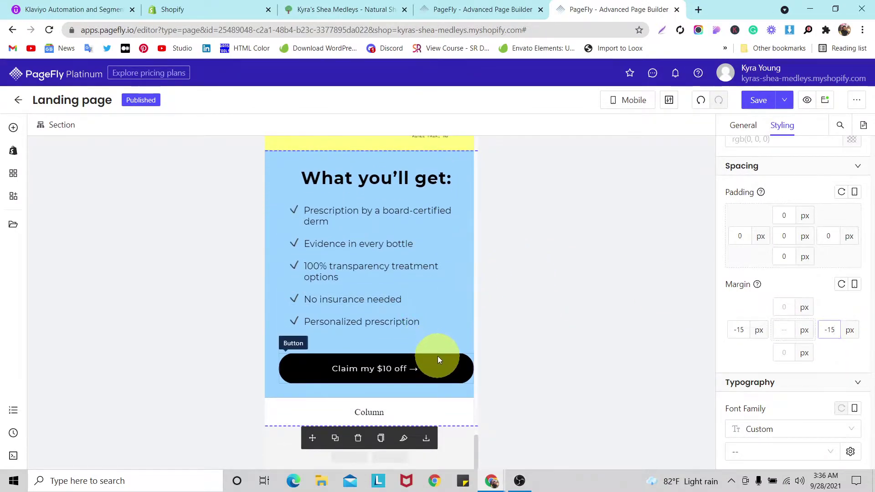
pyautogui.click(438, 360)
pyautogui.scroll(-5, 796, 313)
pyautogui.scroll(-5, 805, 347)
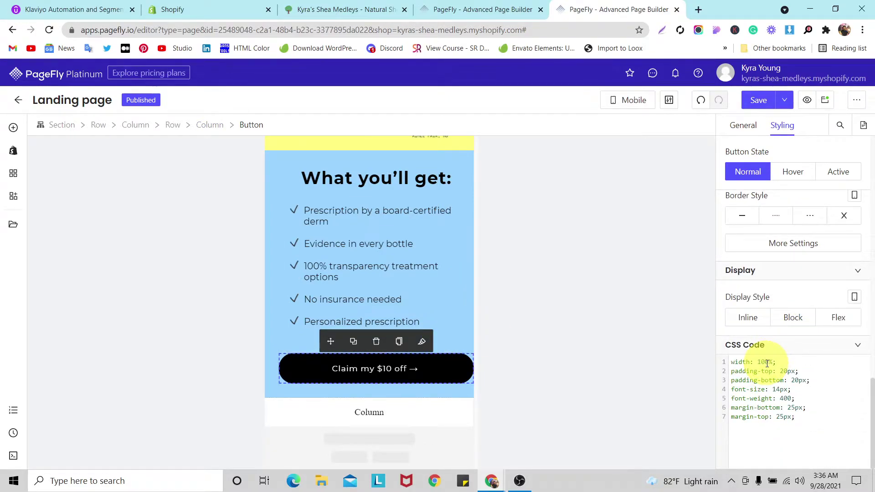
pyautogui.write('9')
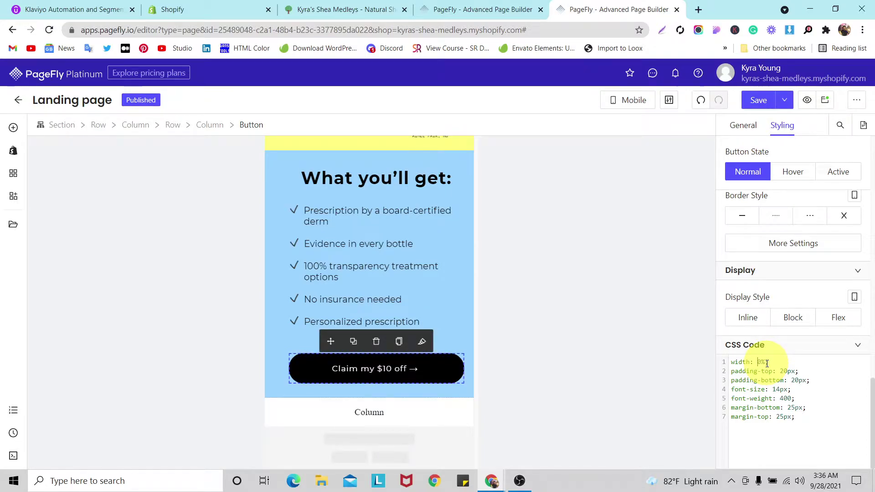
pyautogui.press('BackSpace')
pyautogui.write('8')
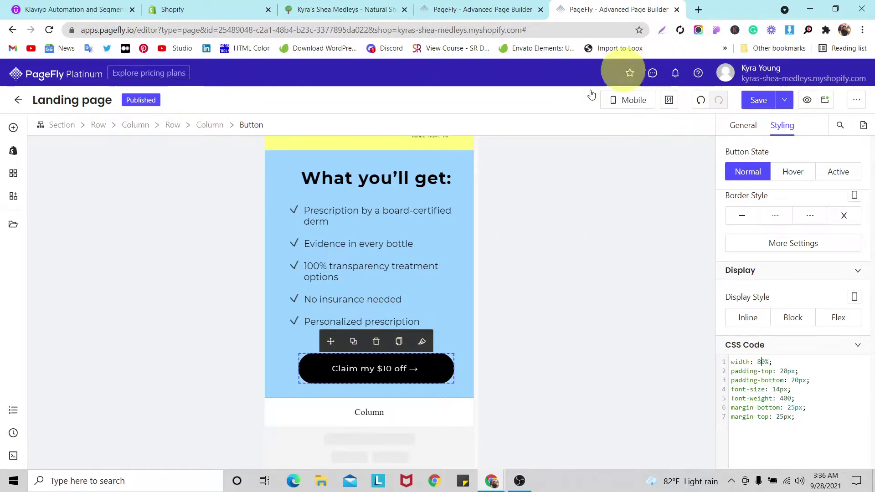
# Set the line height of the checklist item "100% transparency treatment options" to 22 px in the mobile layout.
pyautogui.click(336, 268)
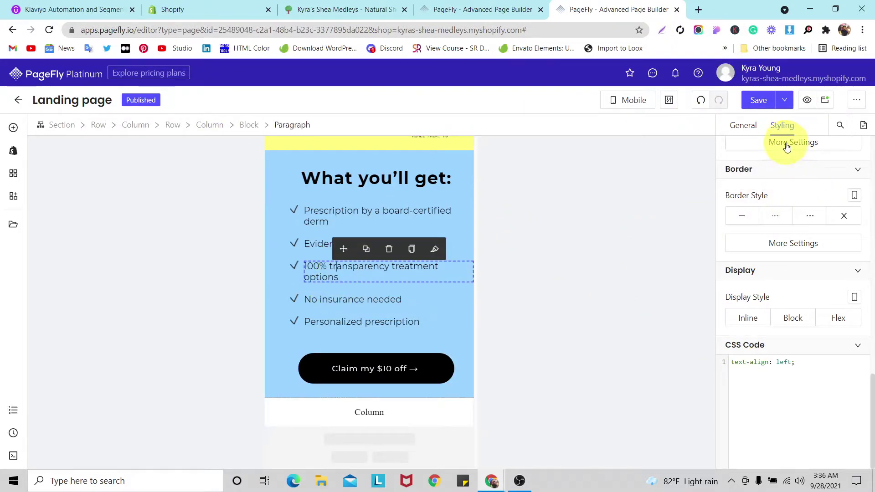
pyautogui.scroll(3, 790, 178)
pyautogui.click(787, 255)
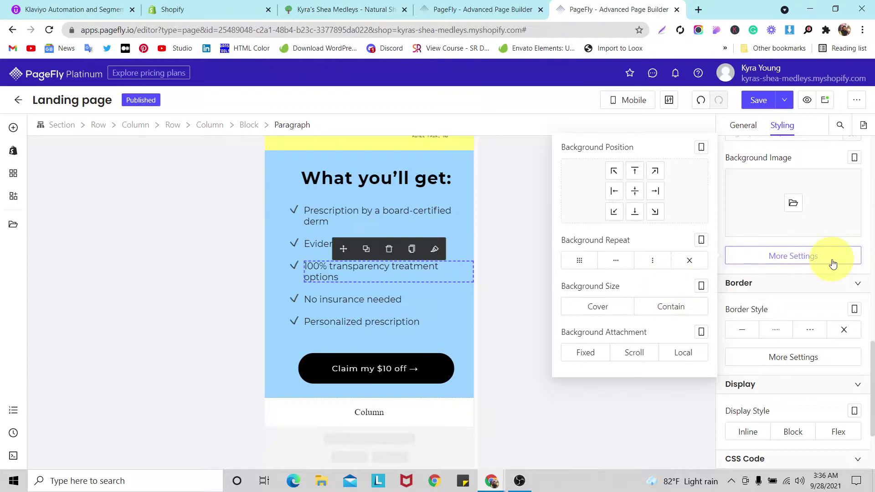
pyautogui.scroll(-3, 830, 260)
pyautogui.click(803, 245)
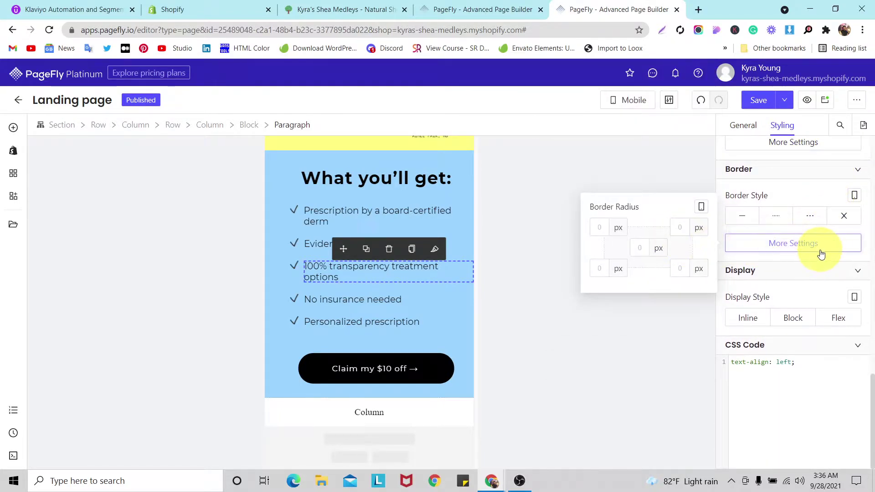
pyautogui.scroll(10, 820, 251)
pyautogui.scroll(6, 821, 257)
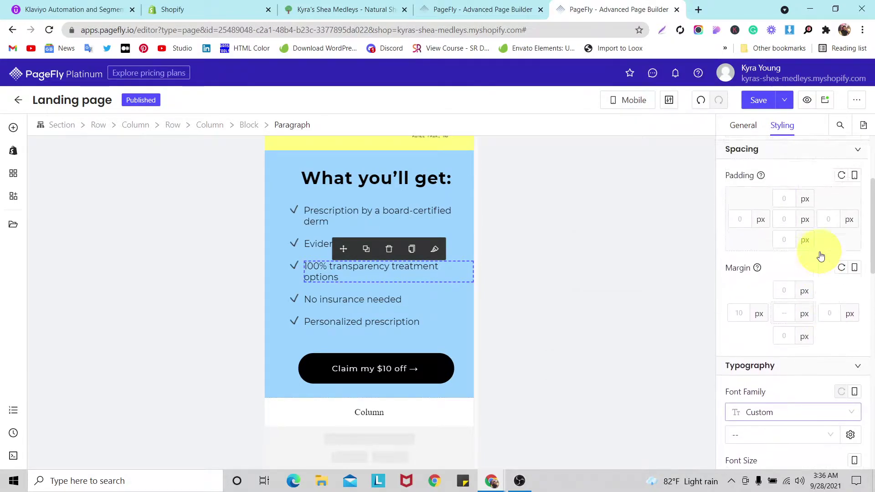
pyautogui.scroll(-7, 821, 256)
pyautogui.scroll(-3, 820, 257)
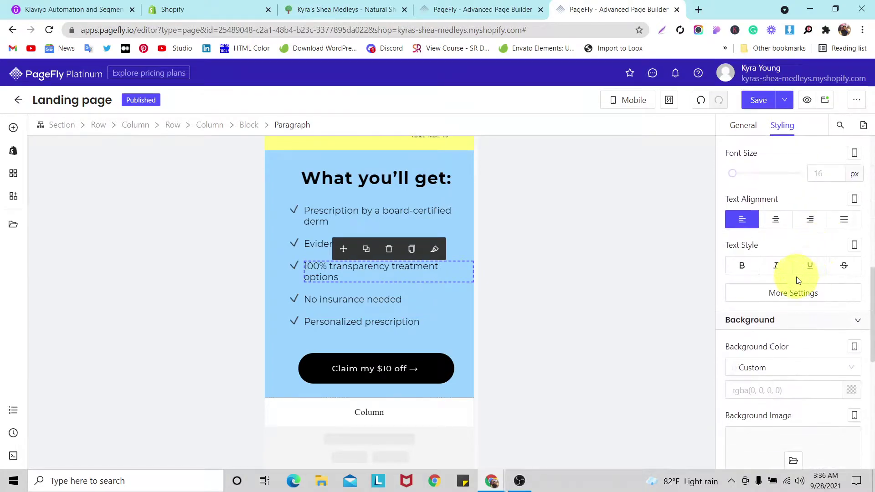
pyautogui.click(793, 293)
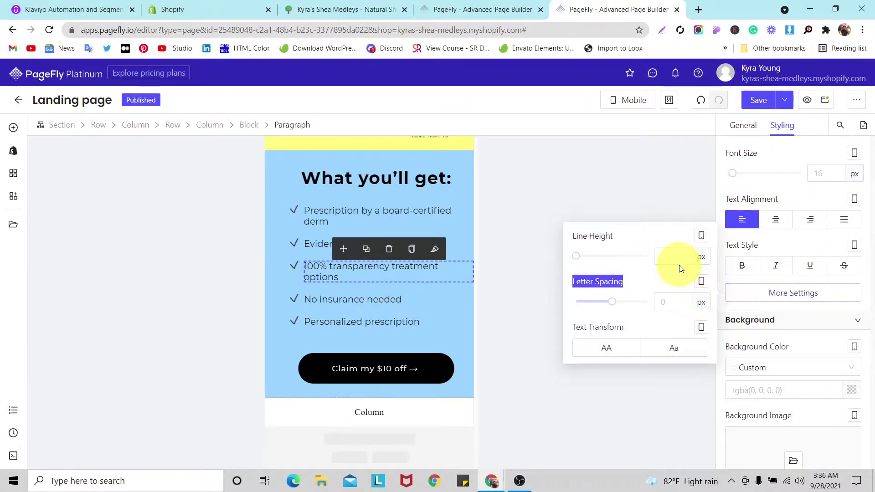
pyautogui.write('30')
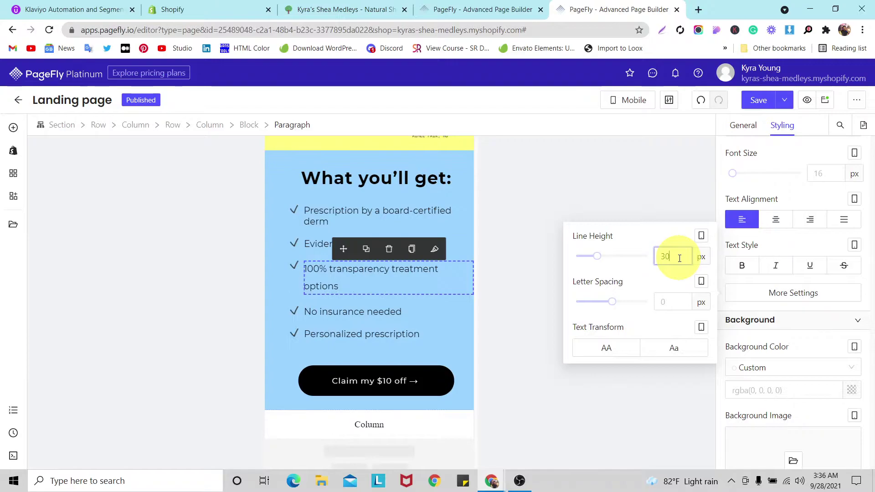
pyautogui.press('BackSpace')
pyautogui.press('BackSpace')
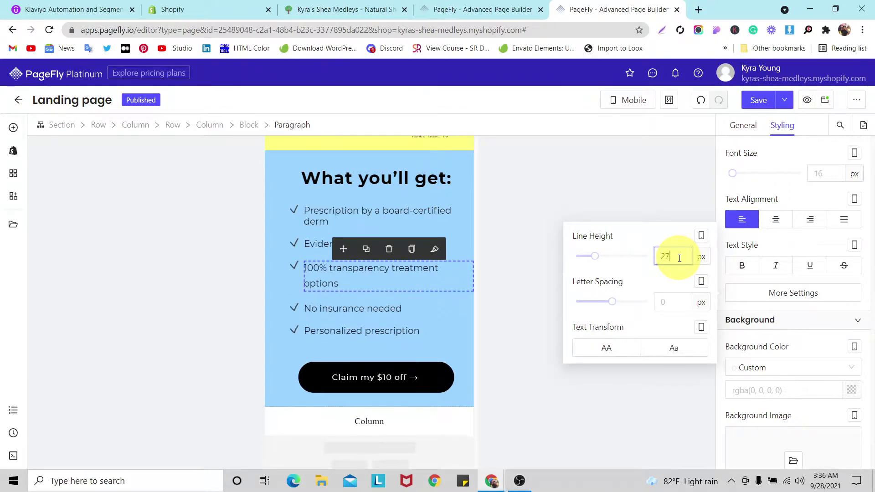
pyautogui.write('22')
pyautogui.press('BackSpace')
pyautogui.write('1')
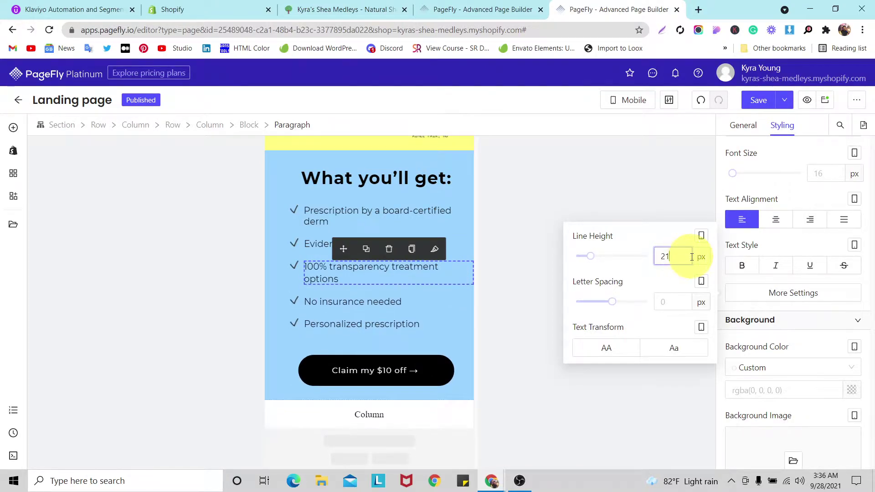
pyautogui.press('BackSpace')
pyautogui.write('2')
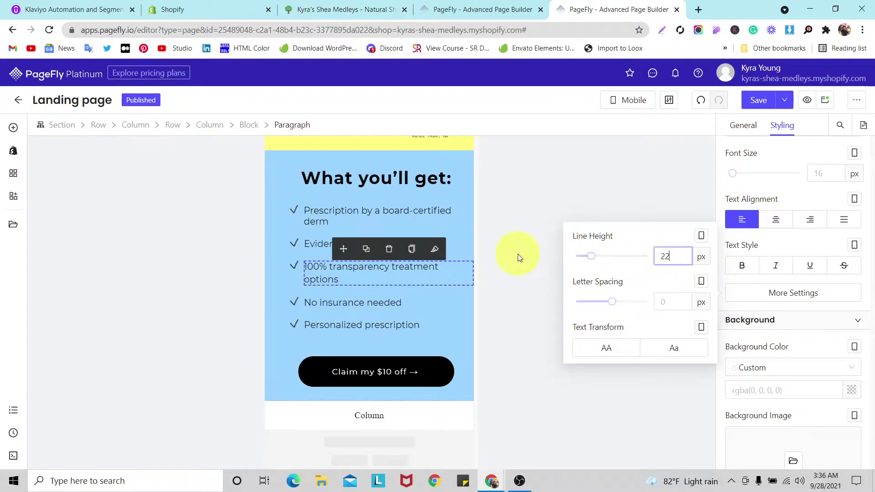
# Copy the styles of the "100% transparency treatment options" item onto the "Prescription by a board-certified derm" item.
pyautogui.click(411, 249)
pyautogui.click(399, 213)
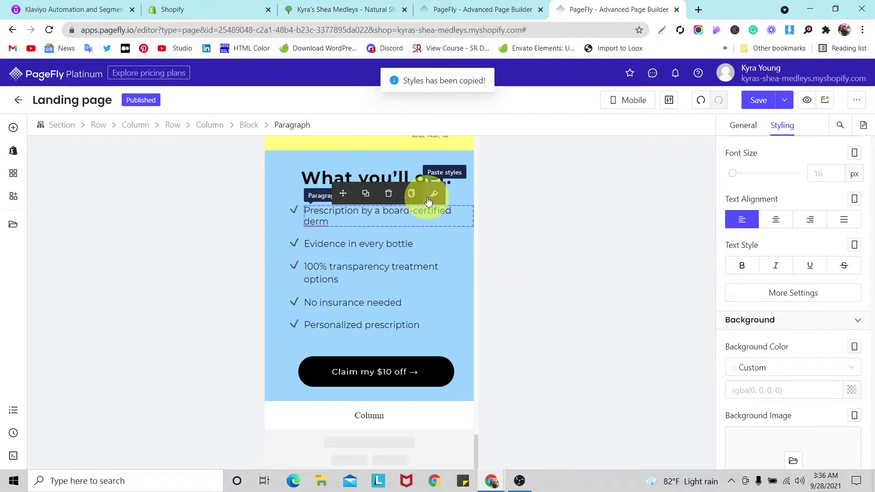
pyautogui.click(434, 193)
pyautogui.scroll(10, 416, 259)
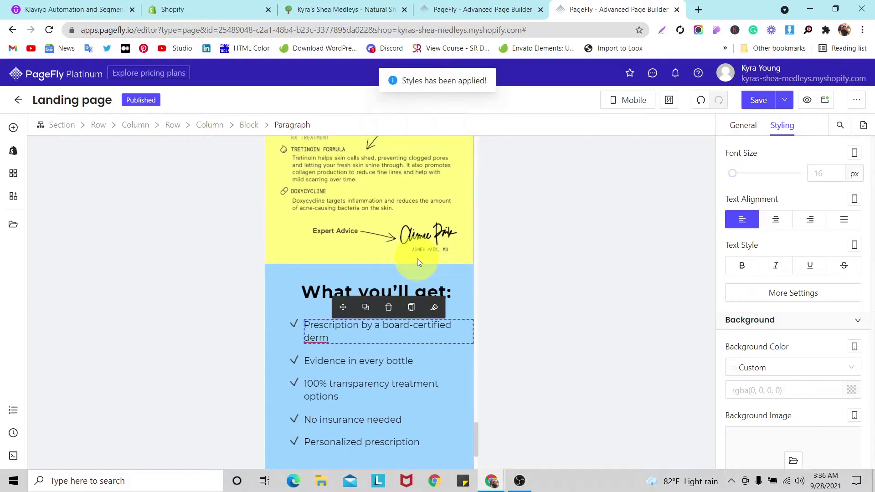
pyautogui.scroll(-9, 418, 256)
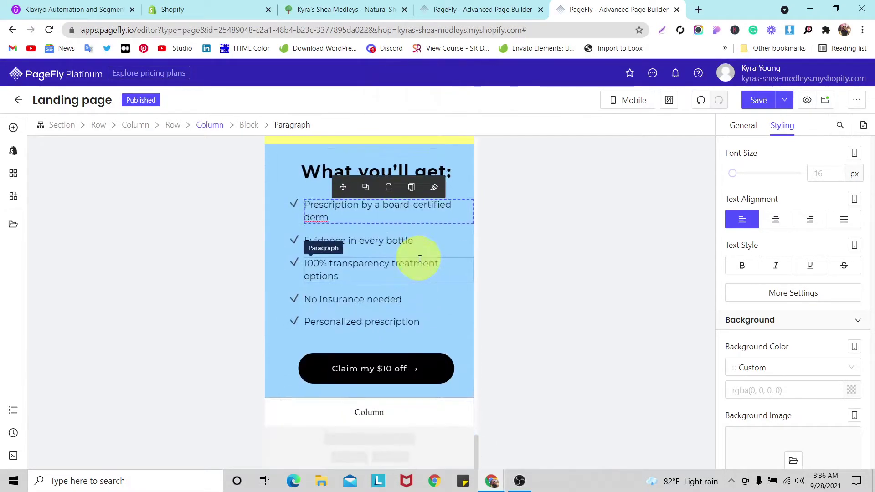
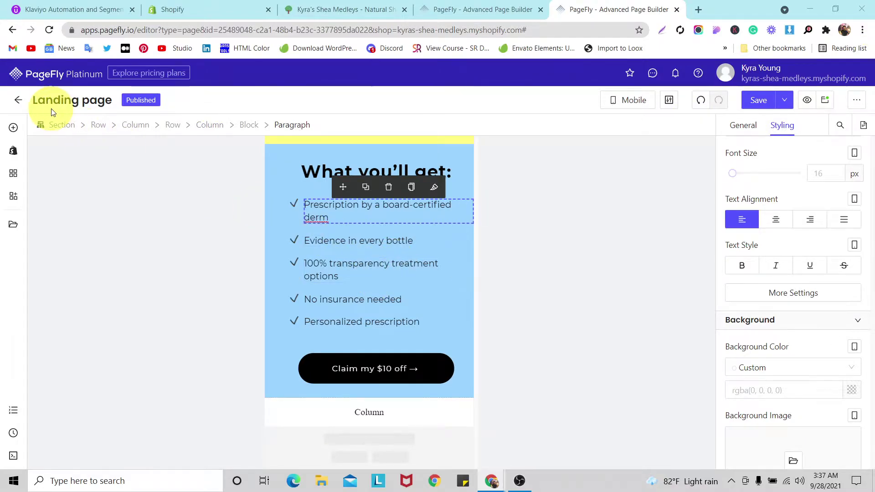
# Add an Image element to the empty column below the blue "What you'll get:" block.
pyautogui.click(13, 128)
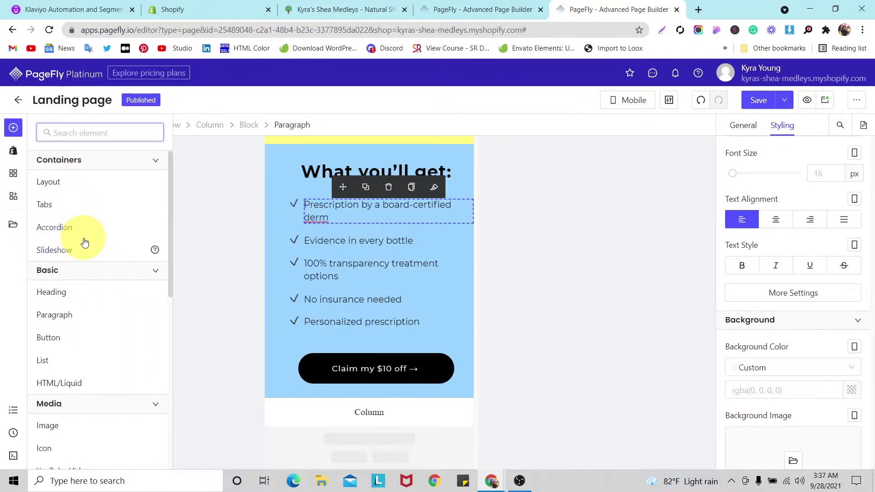
pyautogui.scroll(-3, 87, 271)
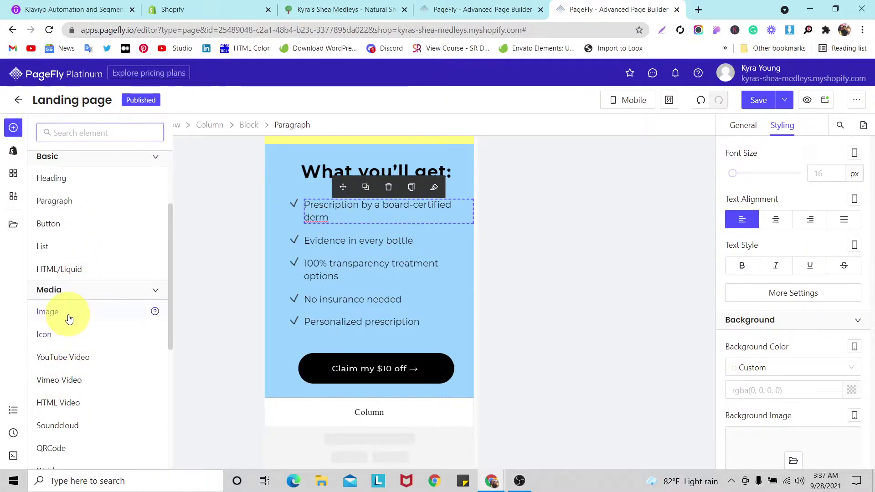
pyautogui.moveTo(69, 315)
pyautogui.moveTo(209, 143); pyautogui.dragTo(347, 412)
pyautogui.scroll(-15, 395, 233)
pyautogui.scroll(15, 398, 242)
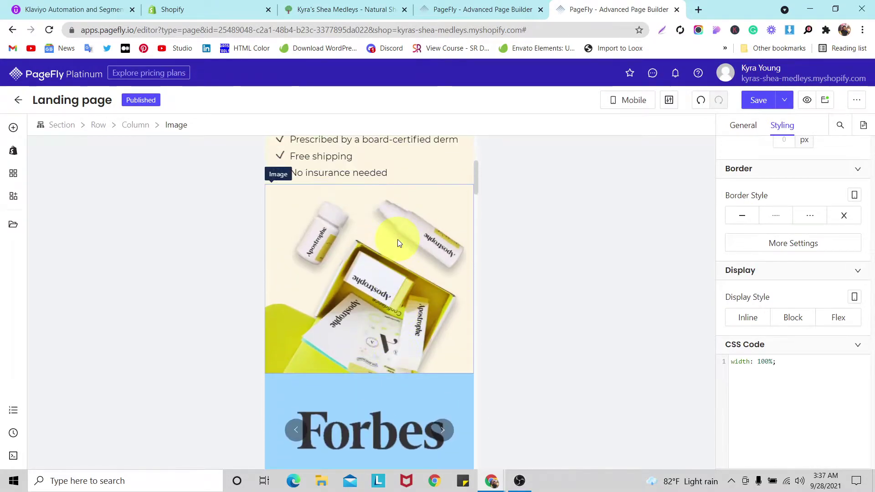
pyautogui.scroll(-15, 309, 224)
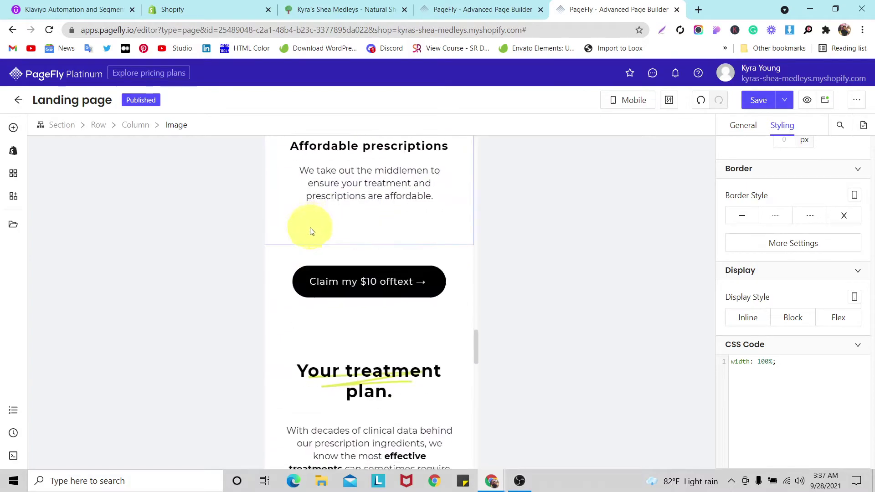
pyautogui.scroll(-10, 313, 229)
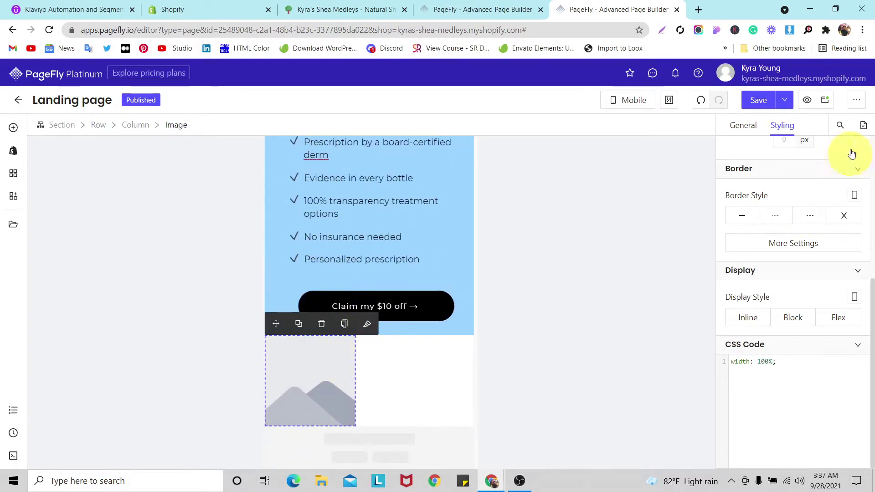
# Fill the new image element below the blue block with the final-mobile JPG uploaded from Downloads, and save the page.
pyautogui.click(743, 126)
pyautogui.click(793, 215)
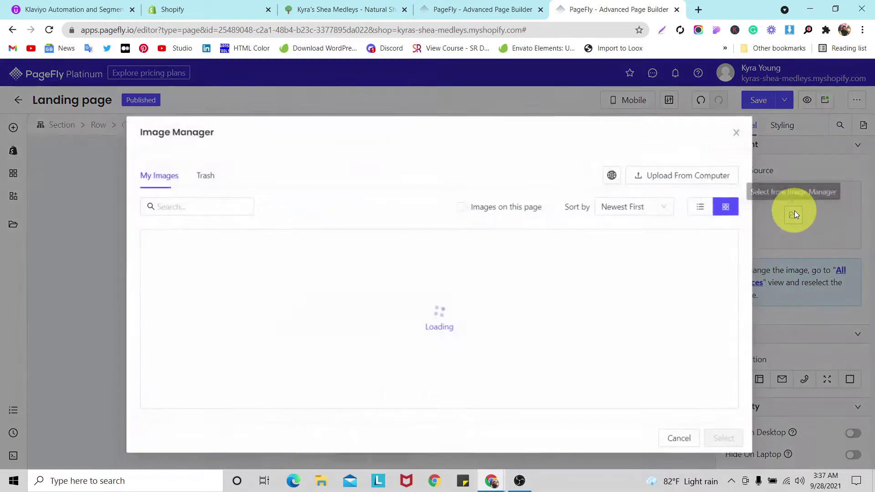
pyautogui.click(672, 178)
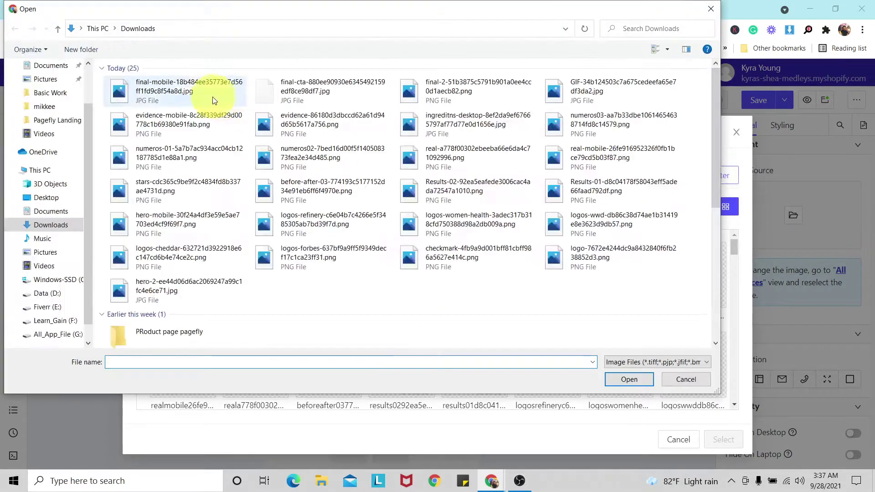
pyautogui.click(196, 96)
pyautogui.click(627, 379)
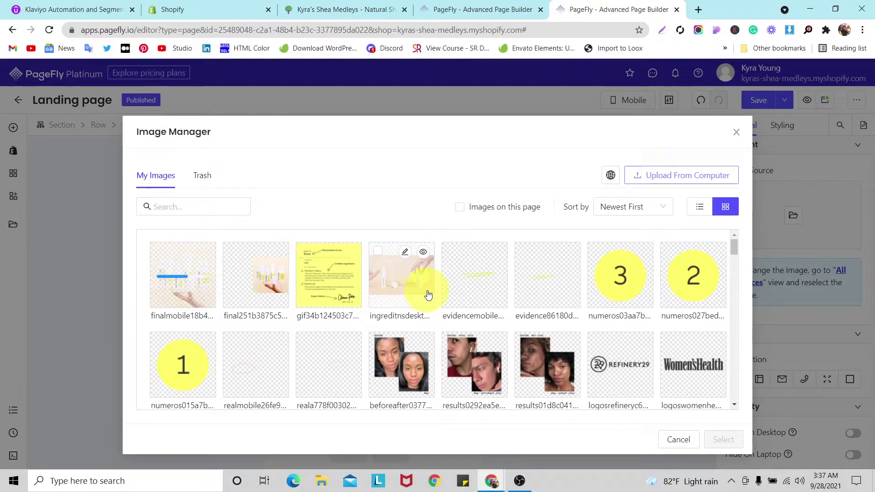
pyautogui.click(725, 441)
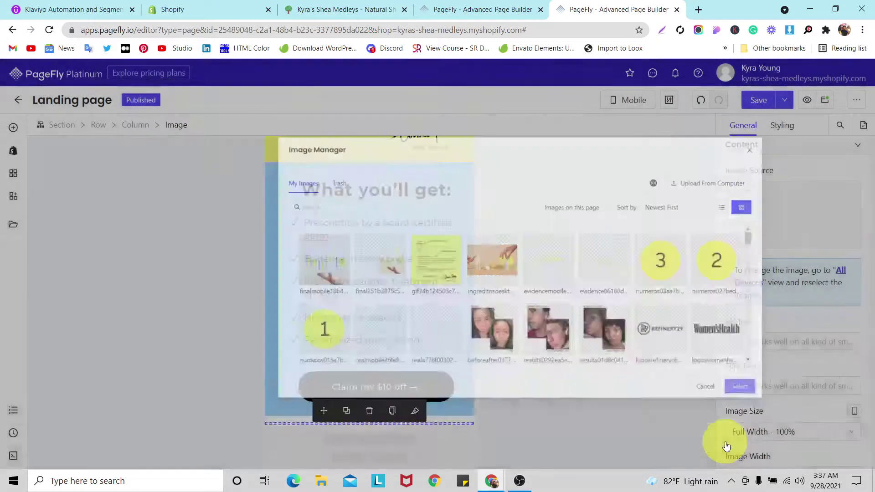
pyautogui.scroll(-4, 325, 272)
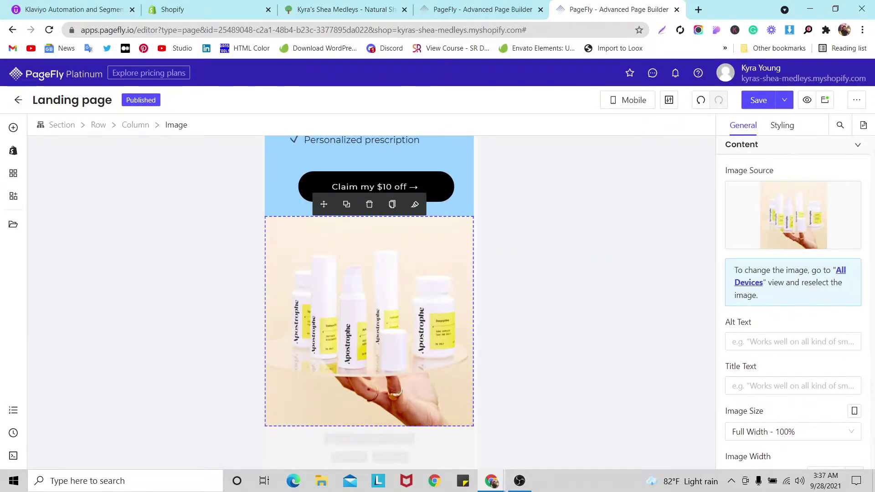
pyautogui.click(762, 102)
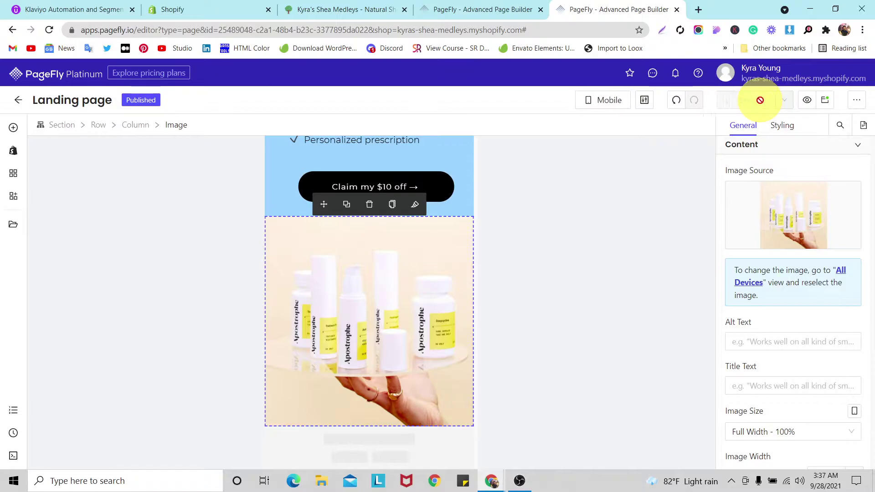
# Hide the product image below the "What you'll get:" block on desktop, laptop and tablet.
pyautogui.click(782, 125)
pyautogui.scroll(5, 819, 296)
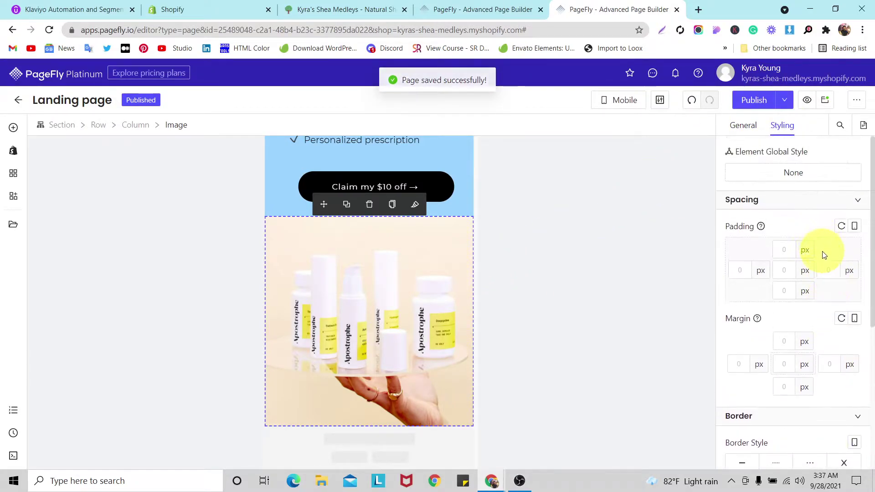
pyautogui.click(743, 125)
pyautogui.scroll(-3, 839, 287)
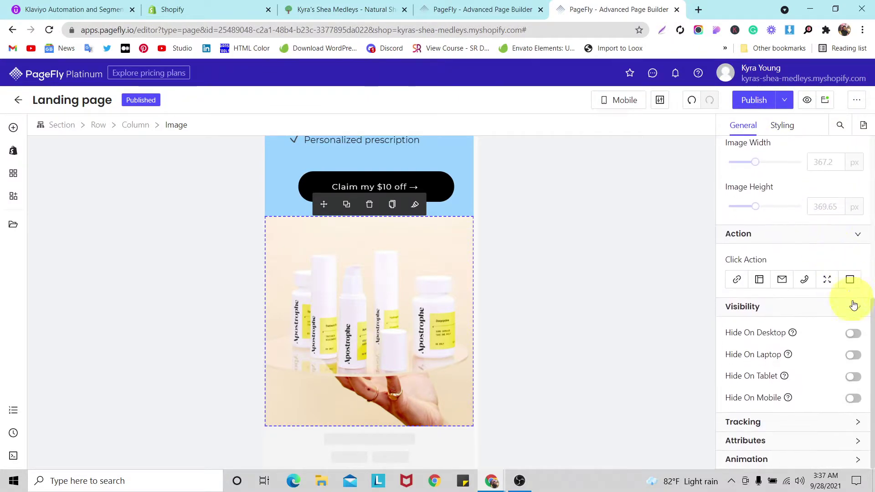
pyautogui.click(854, 335)
pyautogui.click(853, 355)
pyautogui.click(853, 377)
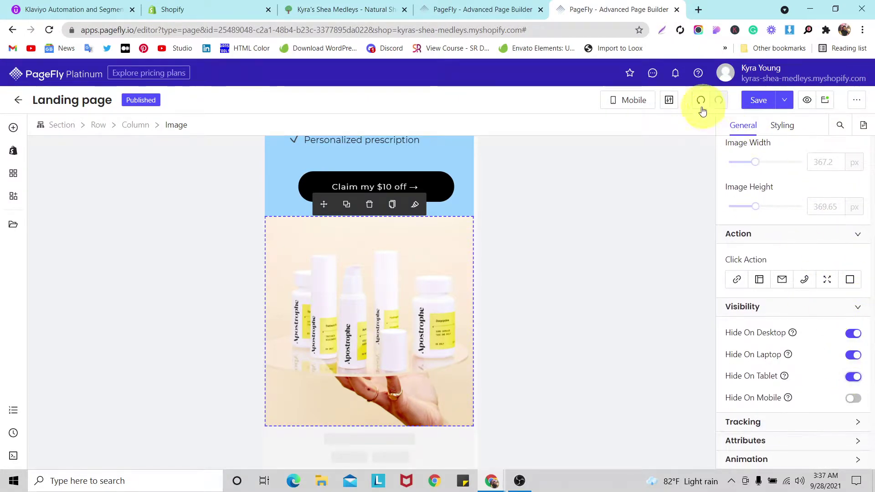
# Switch the editor to the tablet layout and check the area around the "What you'll get:" section.
pyautogui.click(640, 105)
pyautogui.click(649, 157)
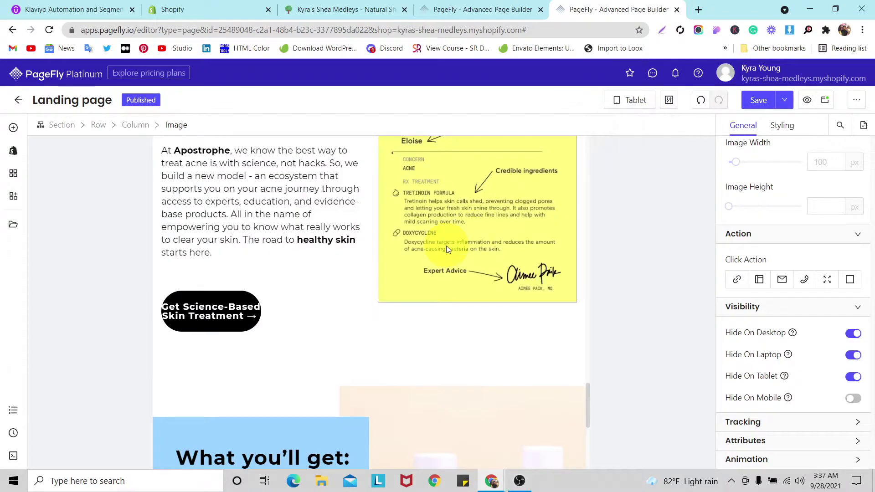
pyautogui.scroll(-7, 446, 245)
pyautogui.scroll(4, 447, 246)
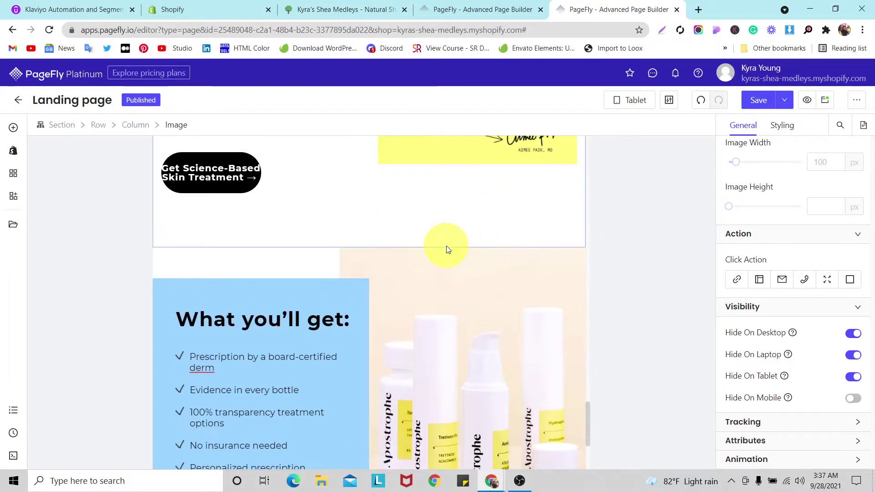
pyautogui.scroll(3, 446, 245)
# Set the width of the "Get Science-Based Skin Treatment →" button to 100% in its CSS code for the tablet layout.
pyautogui.click(237, 294)
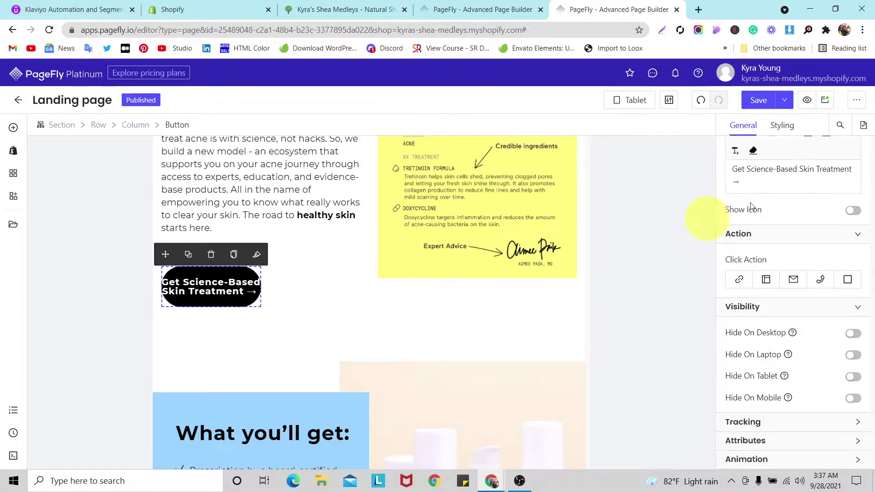
pyautogui.click(782, 125)
pyautogui.scroll(-10, 798, 382)
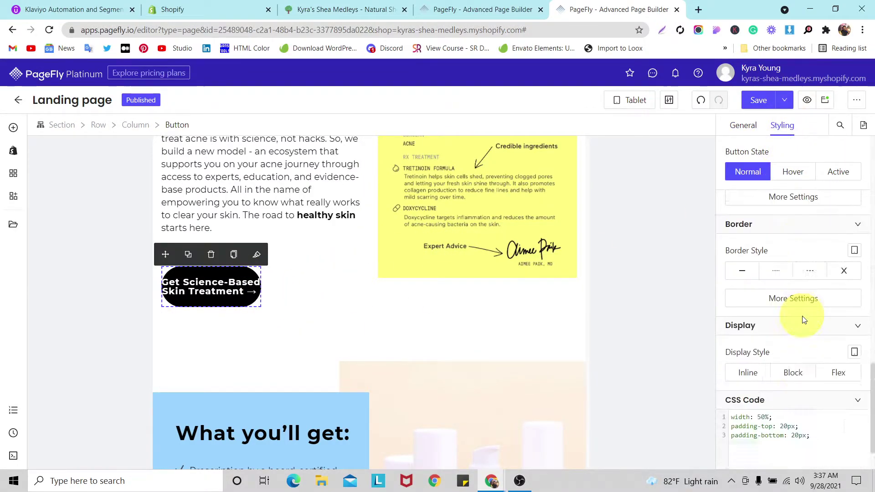
pyautogui.scroll(-2, 804, 320)
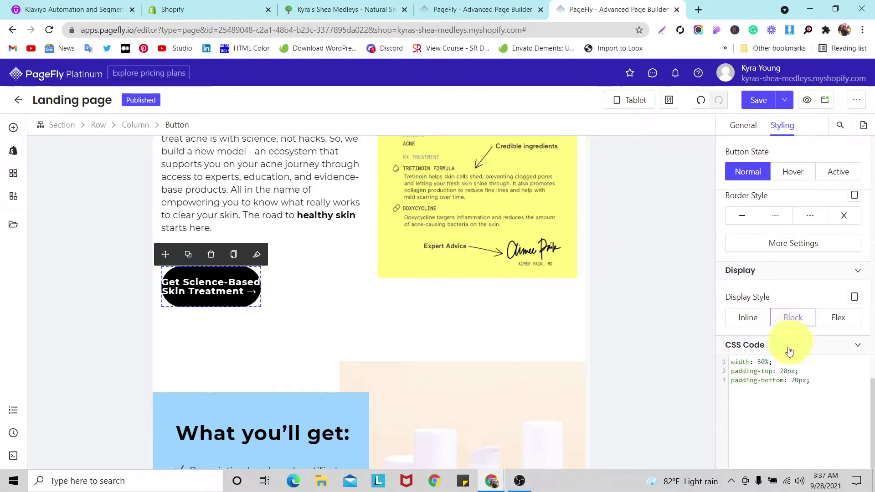
pyautogui.click(762, 362)
pyautogui.press('BackSpace')
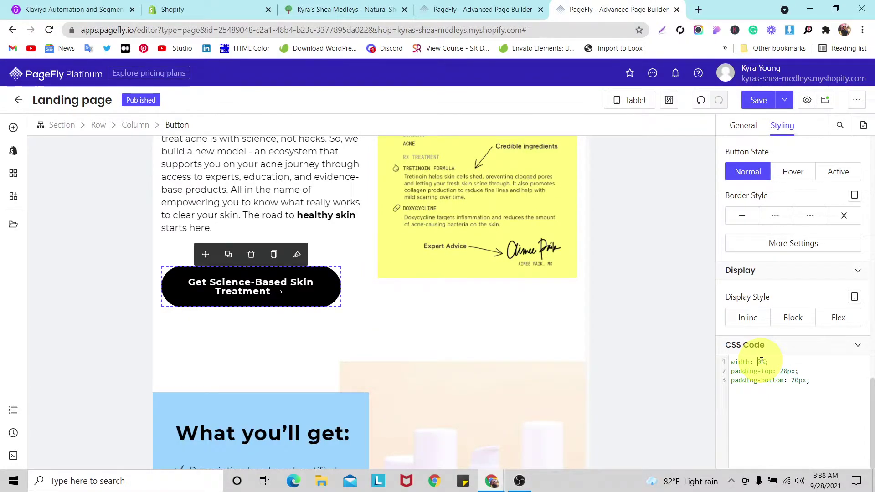
pyautogui.write('100')
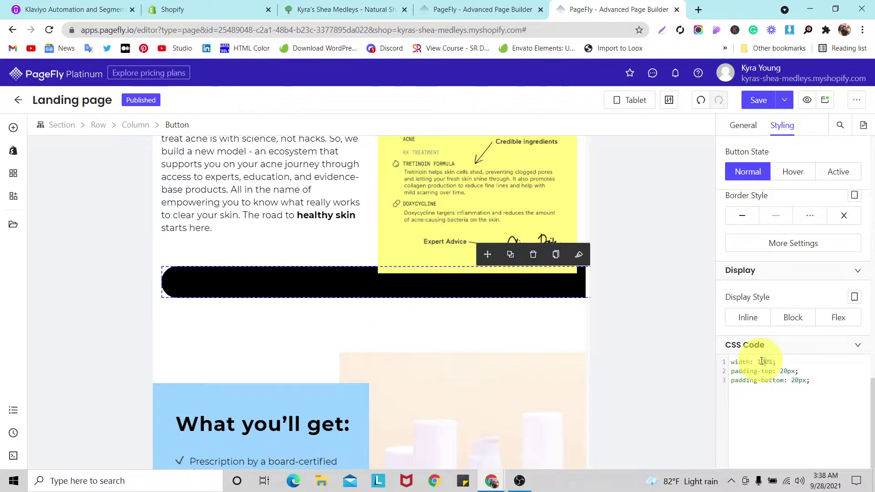
# Set the font size of the "Get Science-Based Skin Treatment →" button to 14 px in the tablet layout.
pyautogui.scroll(2, 357, 322)
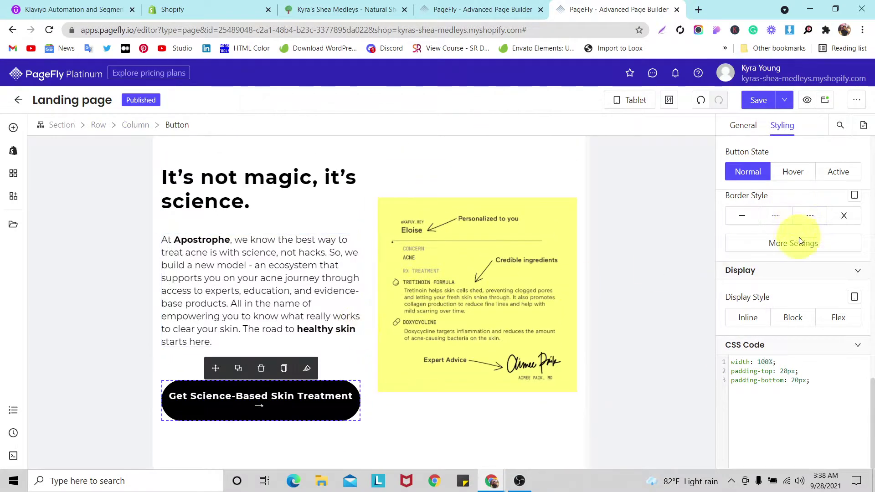
pyautogui.scroll(10, 834, 272)
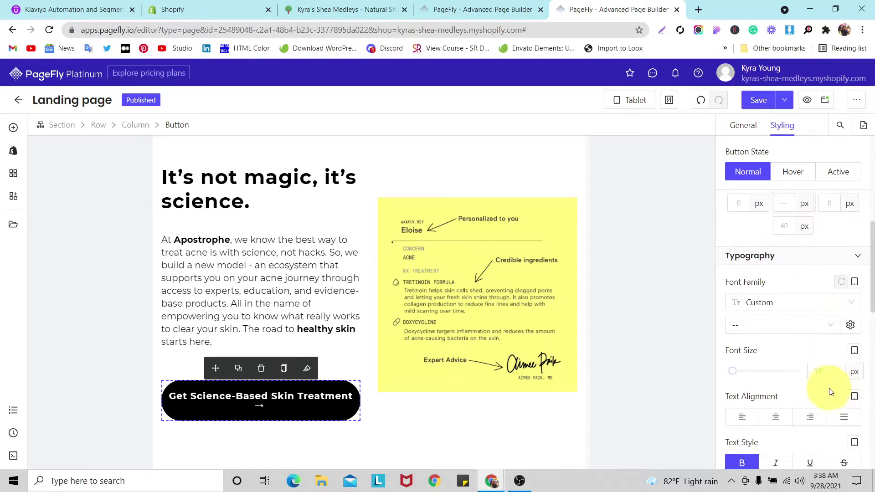
pyautogui.write('14')
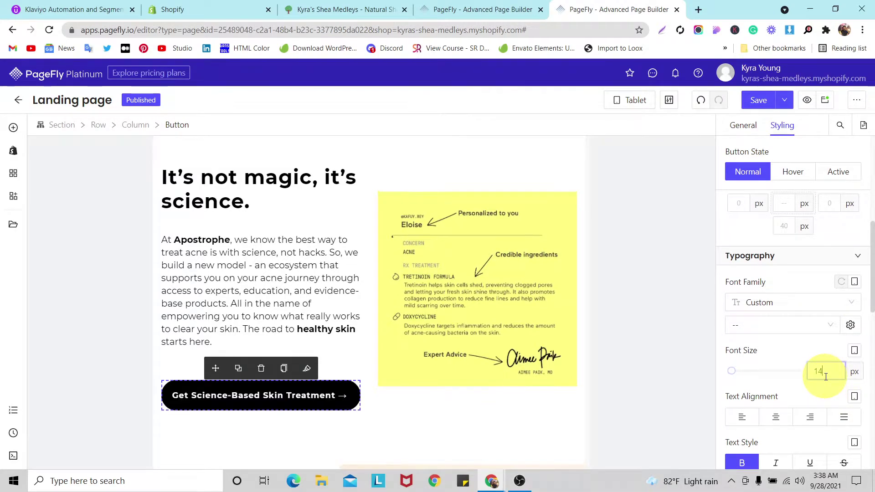
# Select the whole section containing the "It's not magic, it's science." heading for styling.
pyautogui.scroll(-2, 369, 296)
pyautogui.scroll(5, 391, 307)
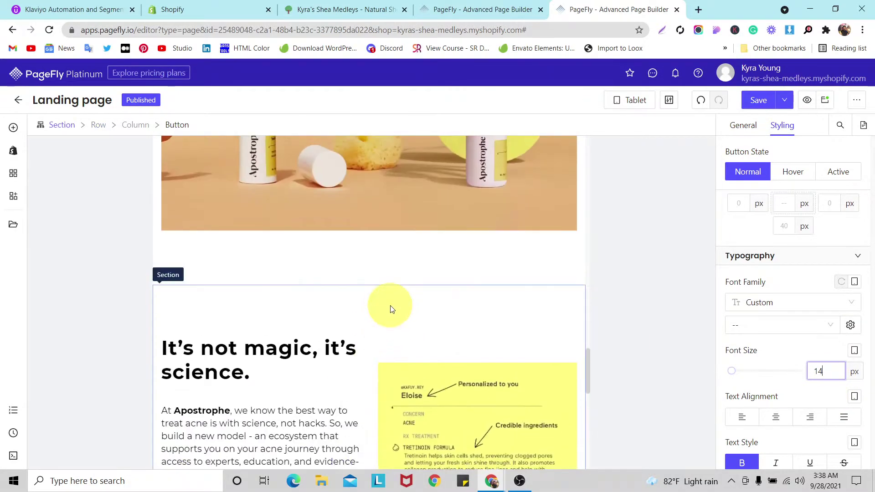
pyautogui.click(390, 299)
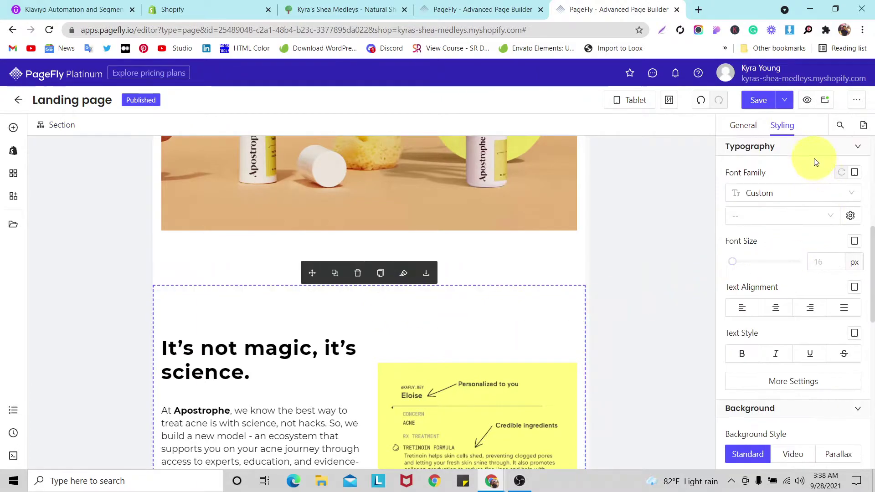
# Set the top padding of the "It's not magic, it's science." section to 0 px in the tablet view.
pyautogui.scroll(4, 805, 196)
pyautogui.scroll(2, 796, 253)
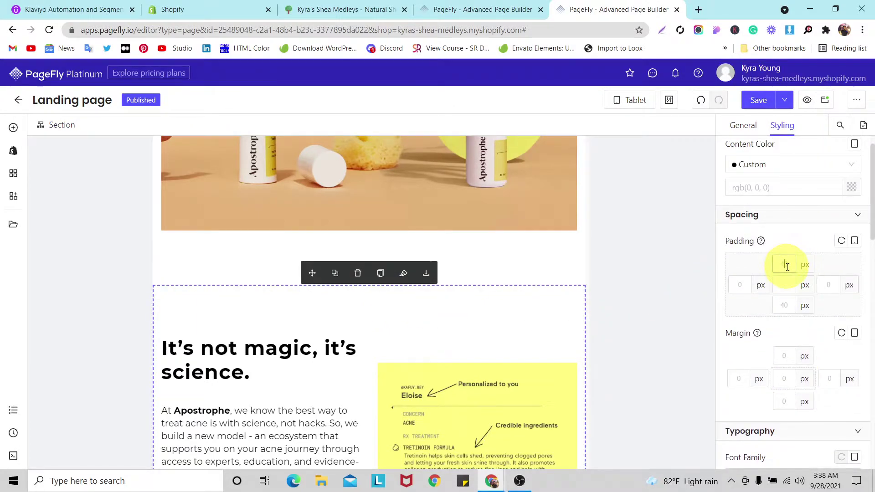
pyautogui.write('0')
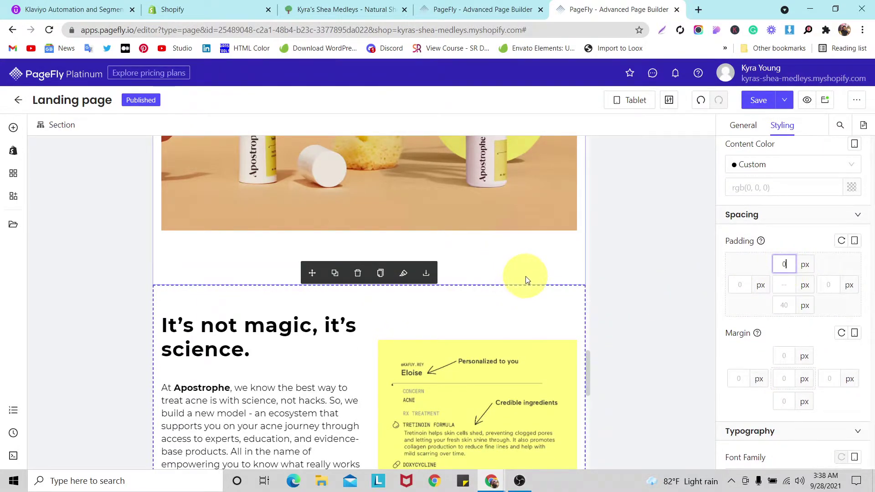
pyautogui.click(783, 306)
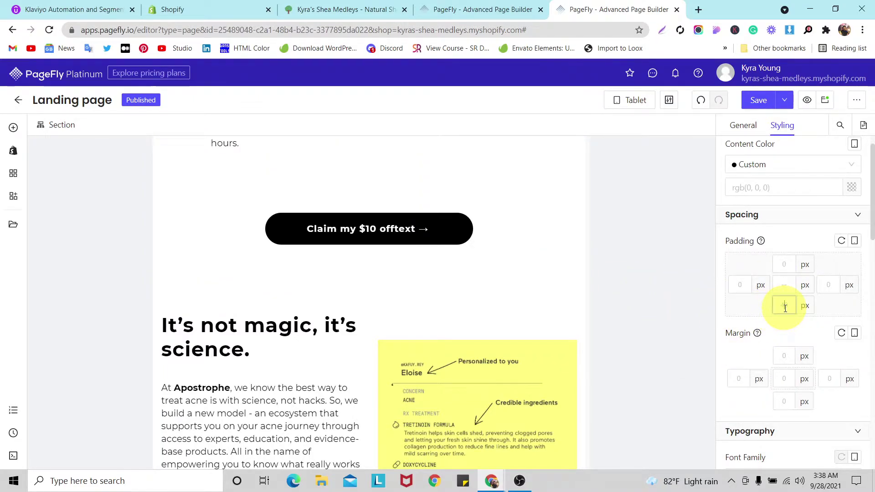
pyautogui.write('40')
pyautogui.scroll(4, 496, 267)
pyautogui.scroll(-5, 495, 266)
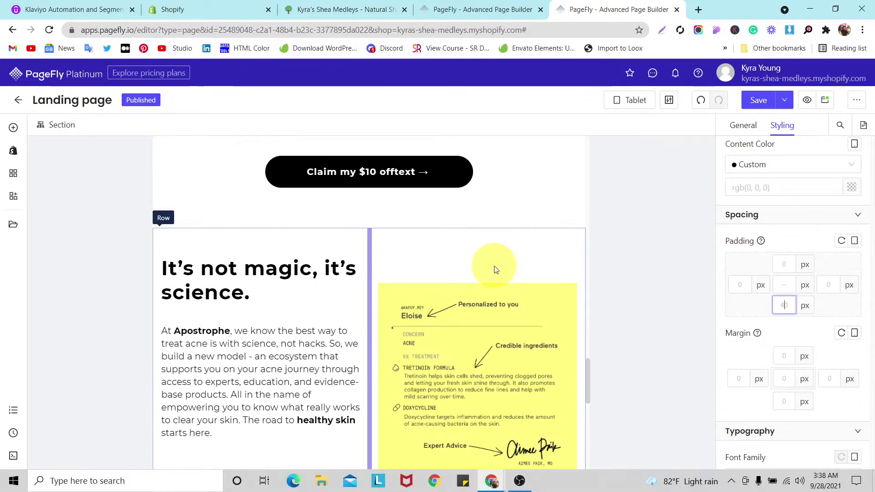
pyautogui.click(701, 101)
# Remove the bottom padding of the product image section above the "It's not magic, it's science." heading.
pyautogui.scroll(3, 523, 243)
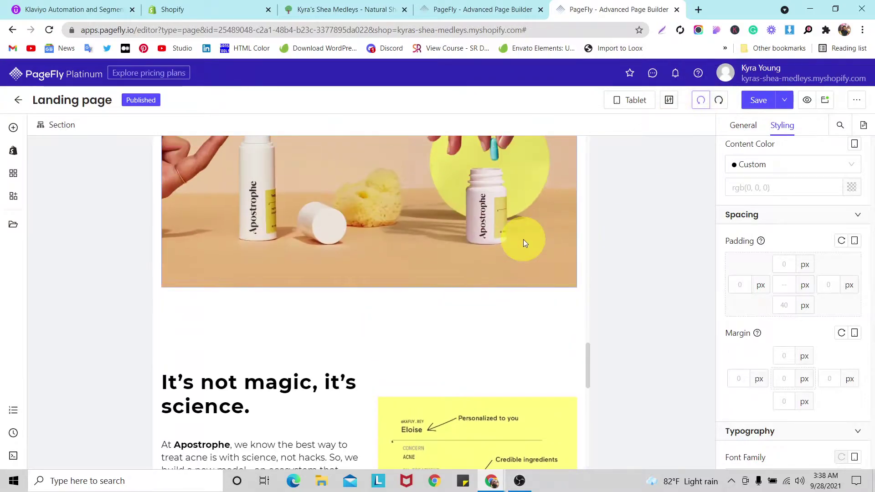
pyautogui.scroll(5, 557, 286)
pyautogui.scroll(-4, 557, 288)
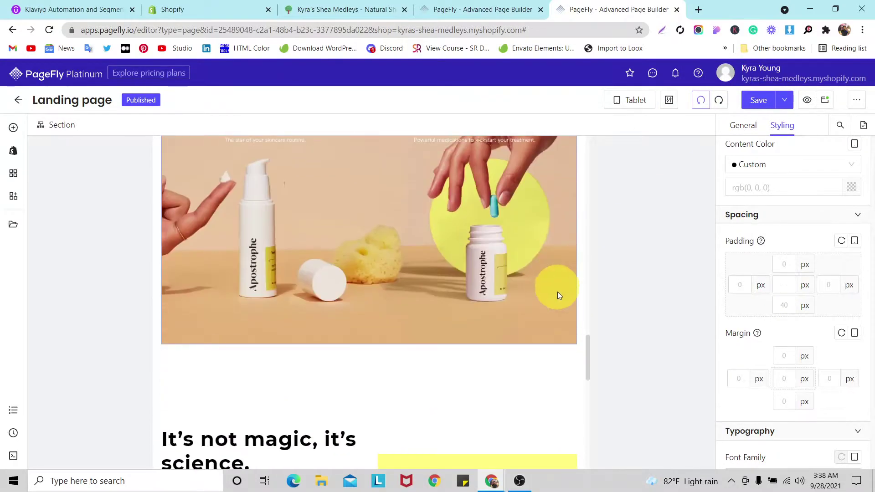
pyautogui.click(573, 360)
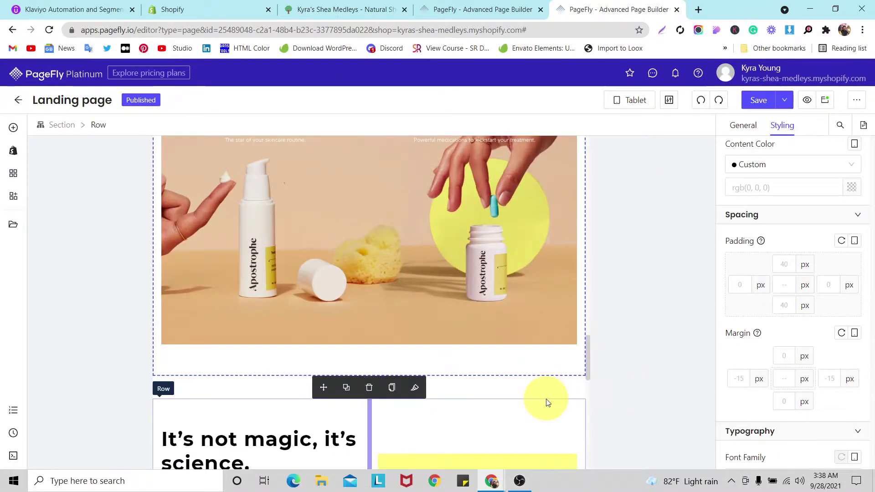
pyautogui.click(548, 395)
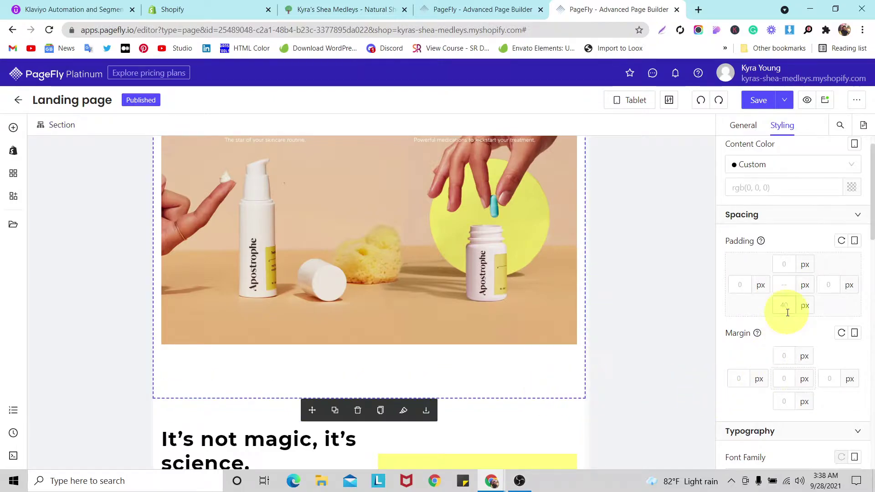
pyautogui.click(512, 345)
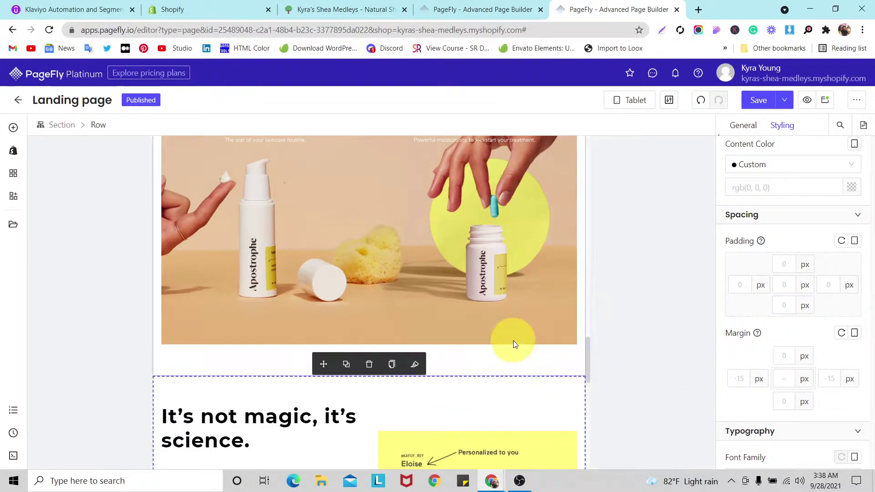
# Switch the editor to the All Devices view, then save and publish the landing page.
pyautogui.scroll(-8, 499, 331)
pyautogui.scroll(-5, 499, 328)
pyautogui.click(631, 101)
pyautogui.click(631, 125)
pyautogui.moveTo(773, 107)
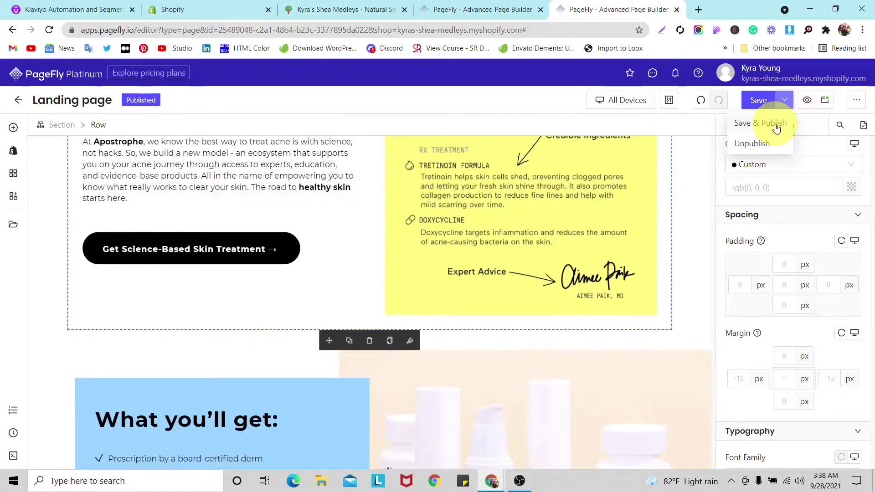
pyautogui.click(771, 127)
# Add a single-column layout section at the end of the page, below the "What you'll get:" section.
pyautogui.scroll(-5, 453, 238)
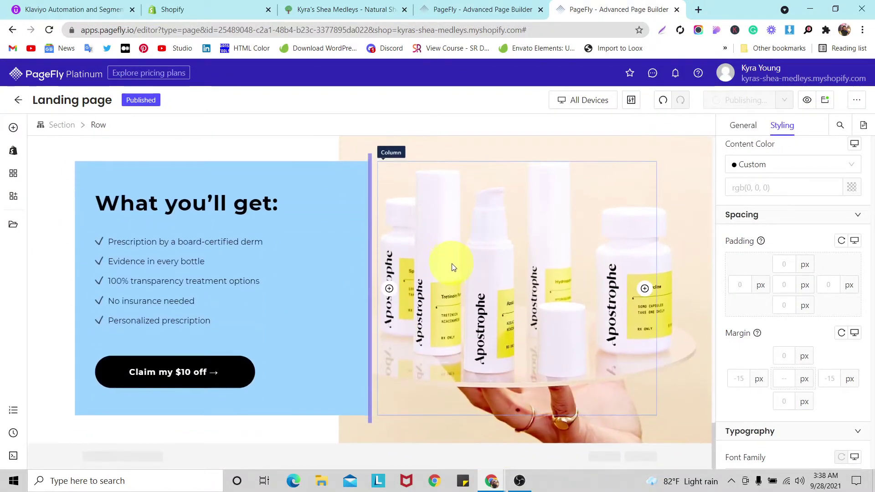
pyautogui.scroll(2, 453, 268)
pyautogui.scroll(15, 453, 268)
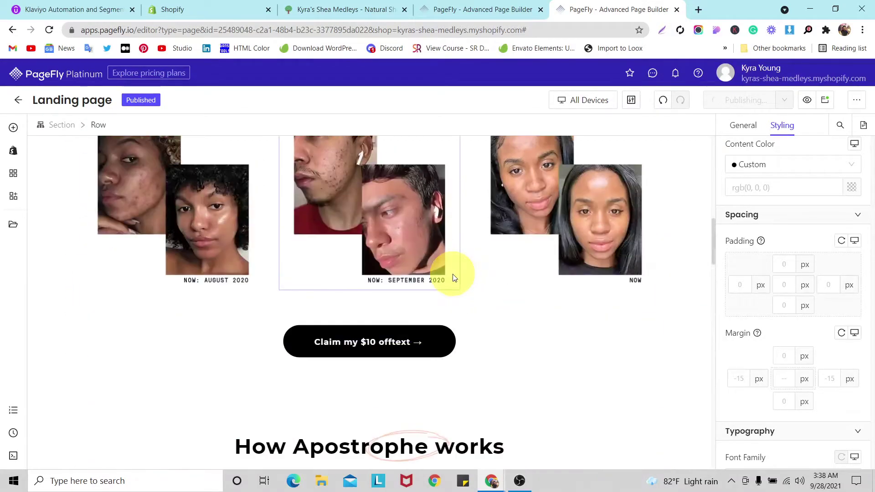
pyautogui.scroll(-10, 452, 276)
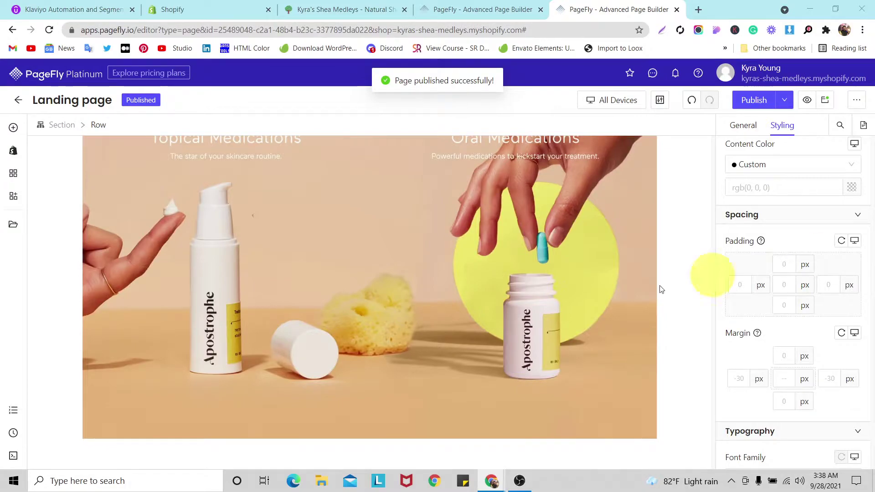
pyautogui.scroll(-8, 332, 297)
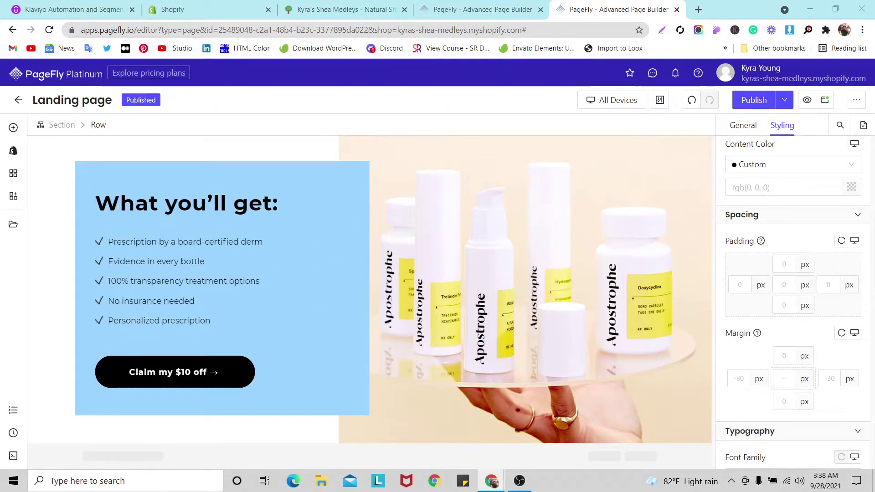
pyautogui.click(13, 129)
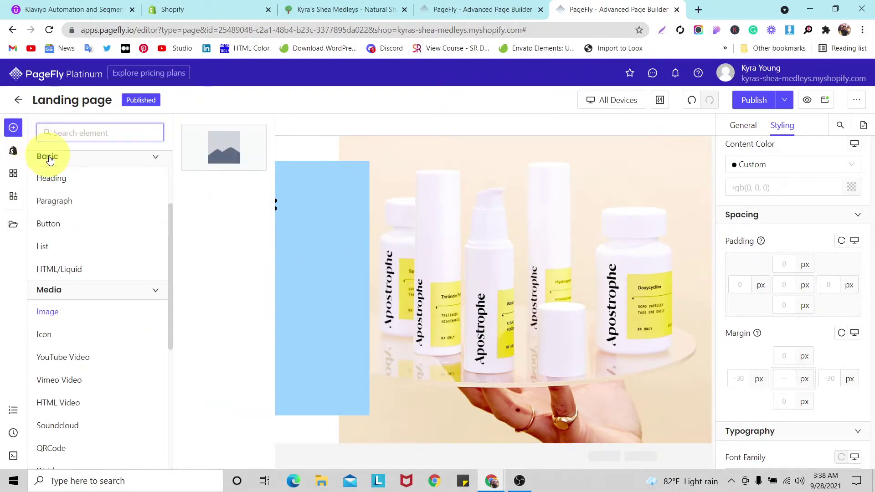
pyautogui.scroll(3, 81, 270)
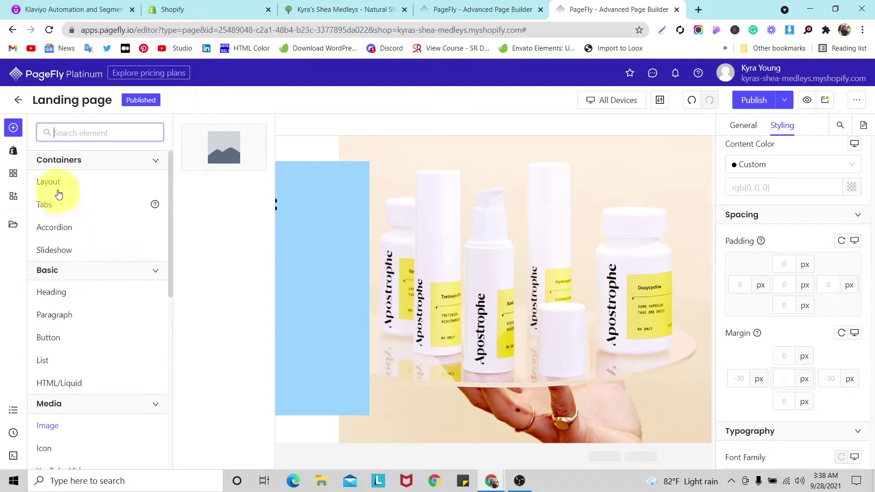
pyautogui.moveTo(60, 185)
pyautogui.moveTo(238, 244); pyautogui.dragTo(214, 438)
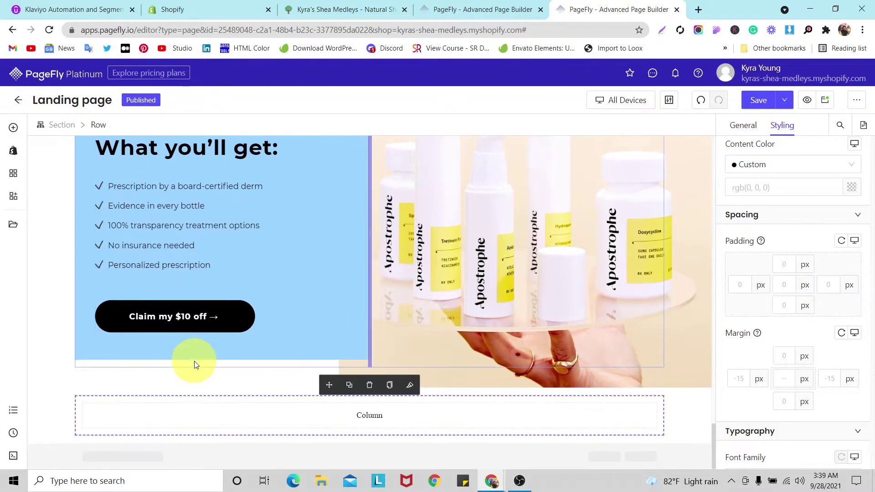
pyautogui.click(72, 428)
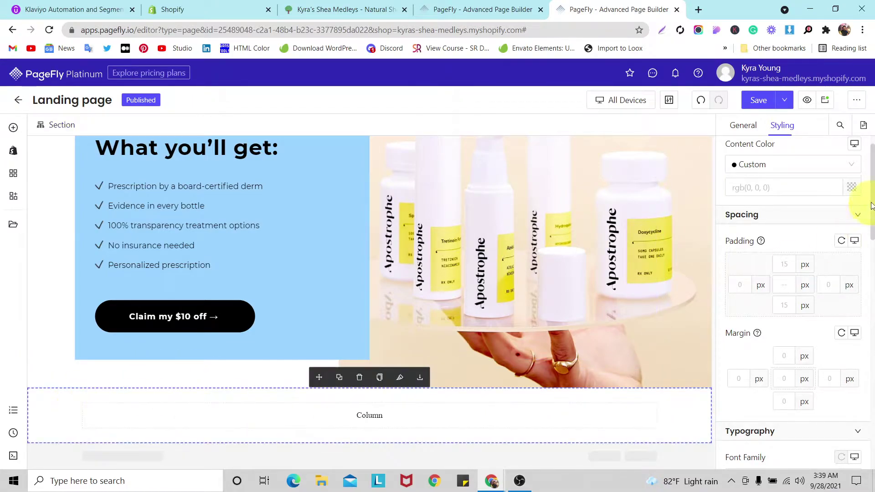
pyautogui.scroll(-5, 800, 237)
pyautogui.scroll(-3, 802, 255)
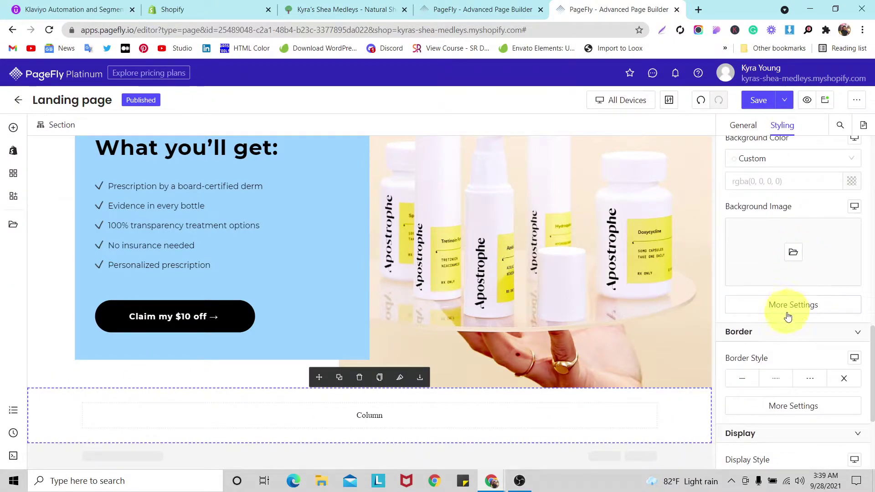
pyautogui.click(793, 252)
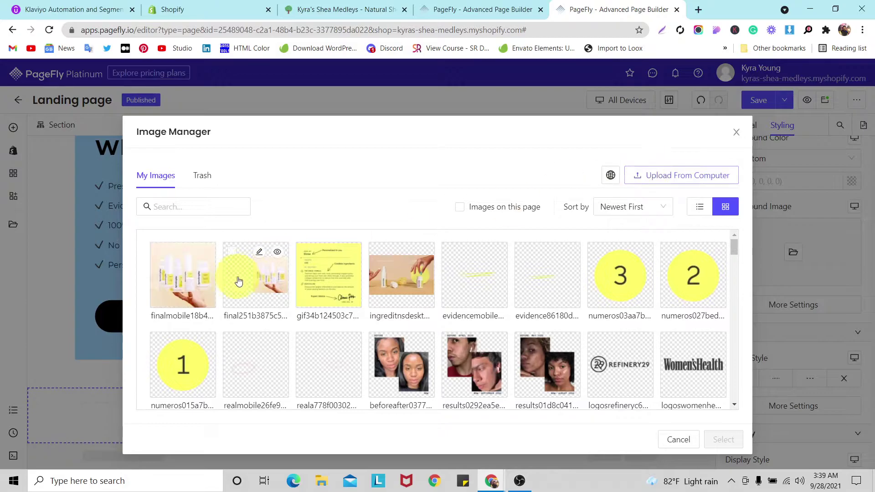
pyautogui.click(657, 177)
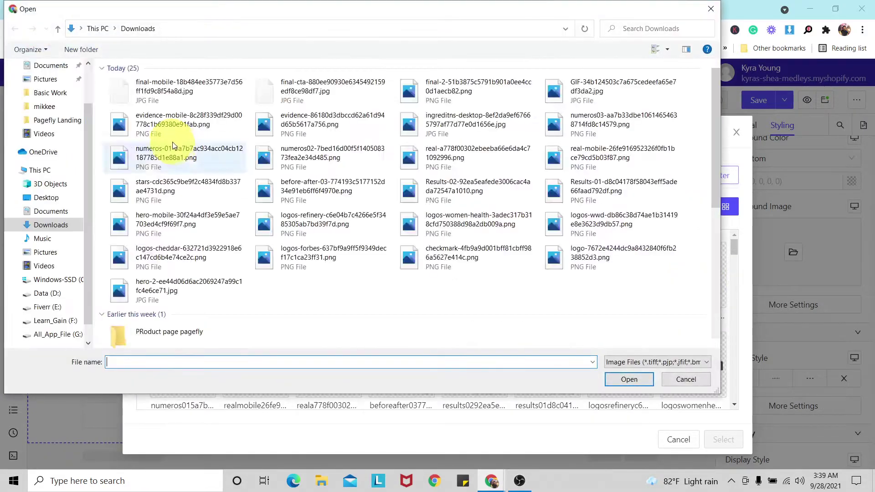
pyautogui.click(166, 91)
pyautogui.click(308, 96)
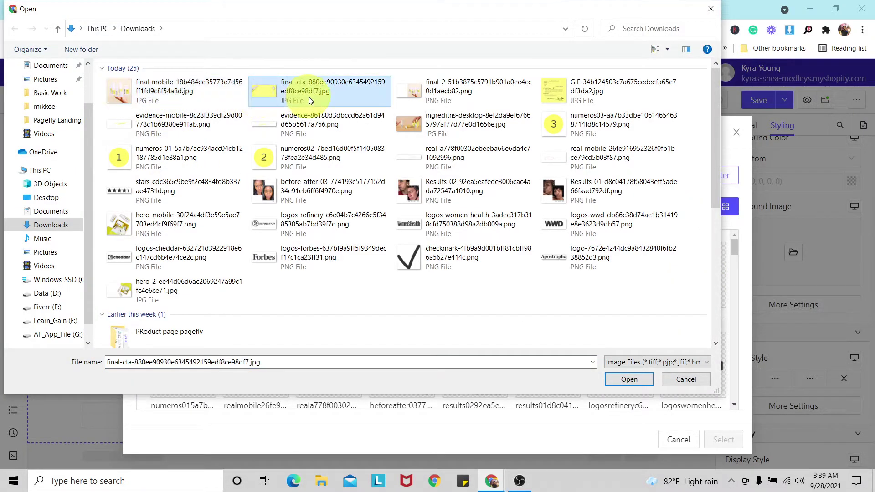
pyautogui.click(646, 384)
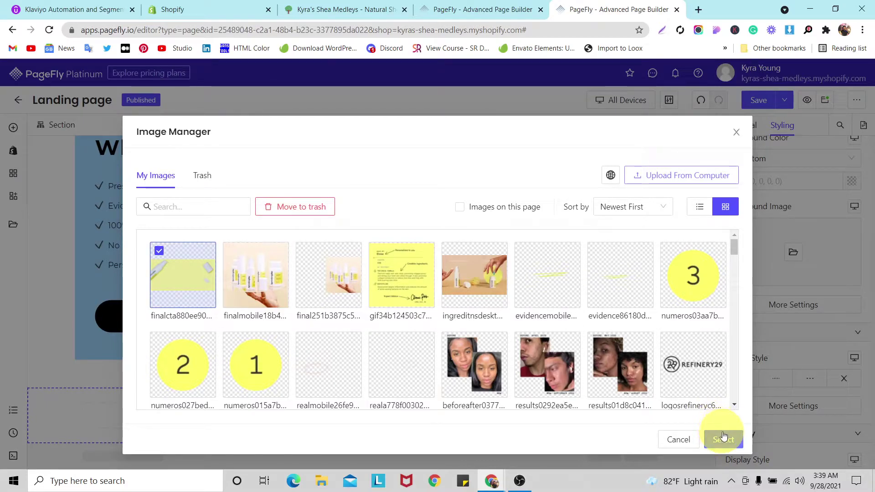
pyautogui.click(722, 438)
# Center the new section's background image, turn off its repeat and set its size to Cover.
pyautogui.click(813, 304)
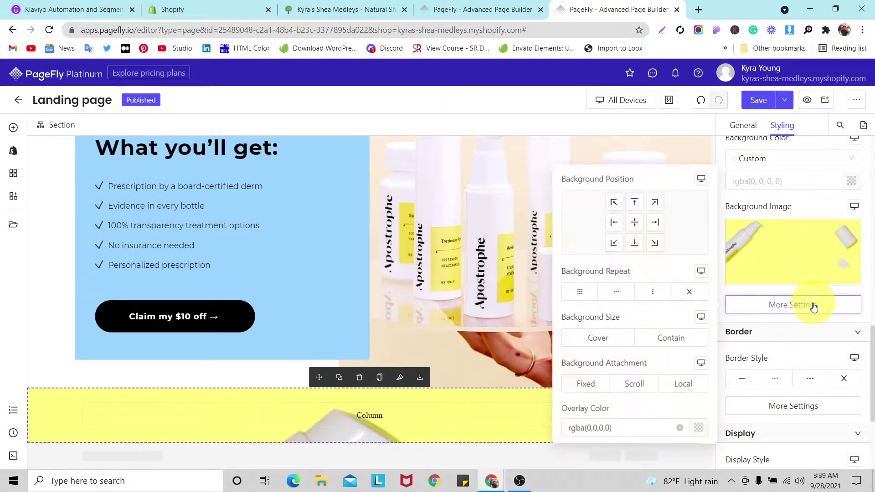
pyautogui.click(635, 223)
pyautogui.click(690, 292)
pyautogui.click(617, 345)
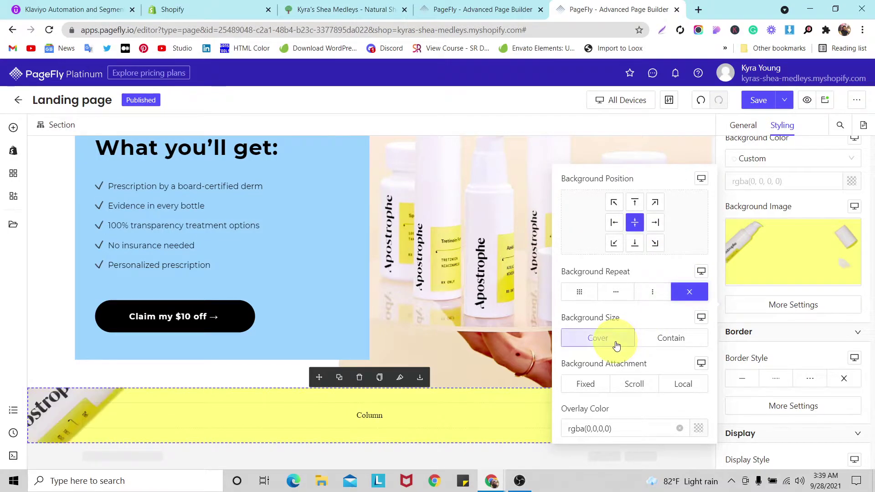
# Add a full-width heading to the yellow section and delete the leftover empty two-column row beneath it.
pyautogui.click(13, 128)
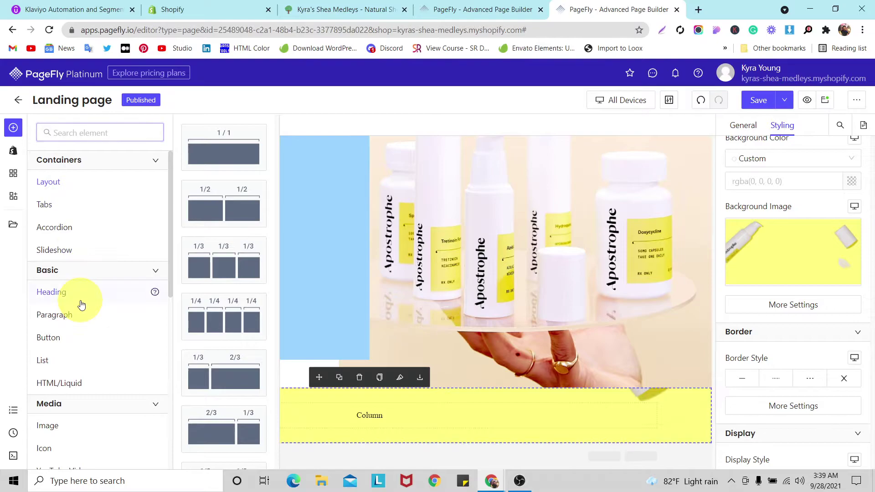
pyautogui.moveTo(82, 298)
pyautogui.moveTo(214, 176); pyautogui.dragTo(456, 417)
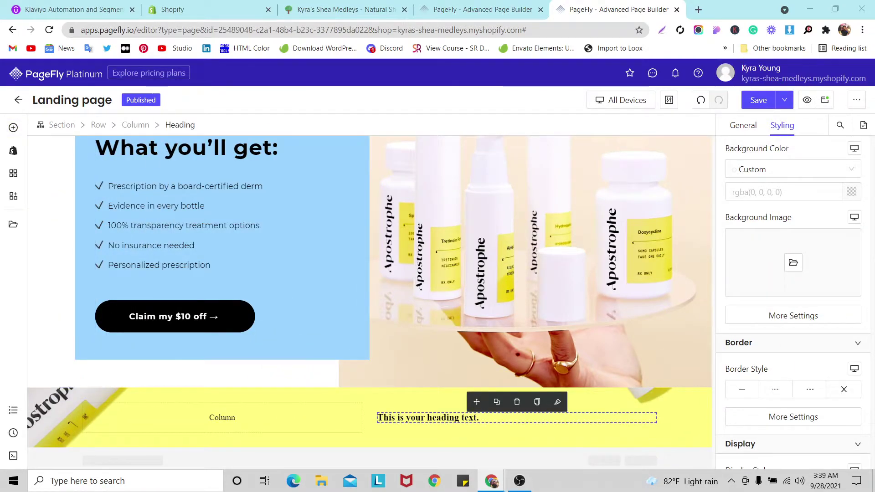
pyautogui.moveTo(385, 415); pyautogui.dragTo(382, 398)
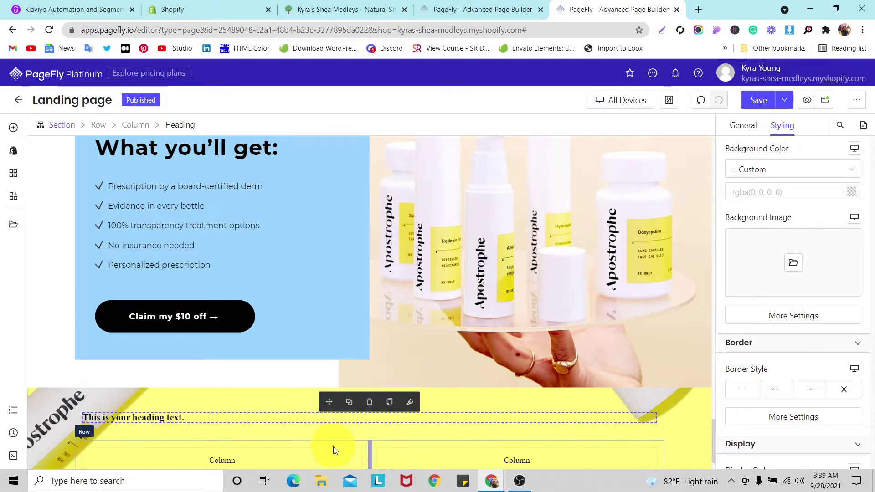
pyautogui.click(369, 428)
pyautogui.click(246, 429)
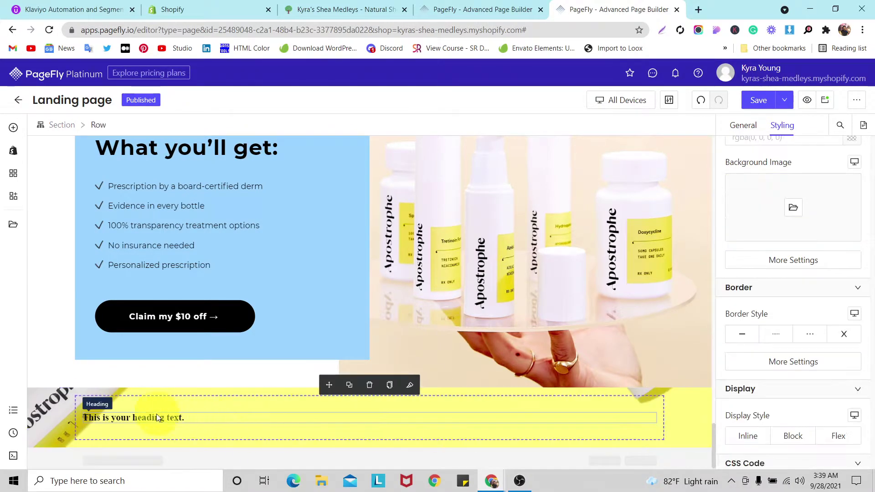
# Replace the new heading's placeholder text with "Get started for $20 $10.".
pyautogui.tripleClick(158, 416)
pyautogui.write('Get started for $20 $10.')
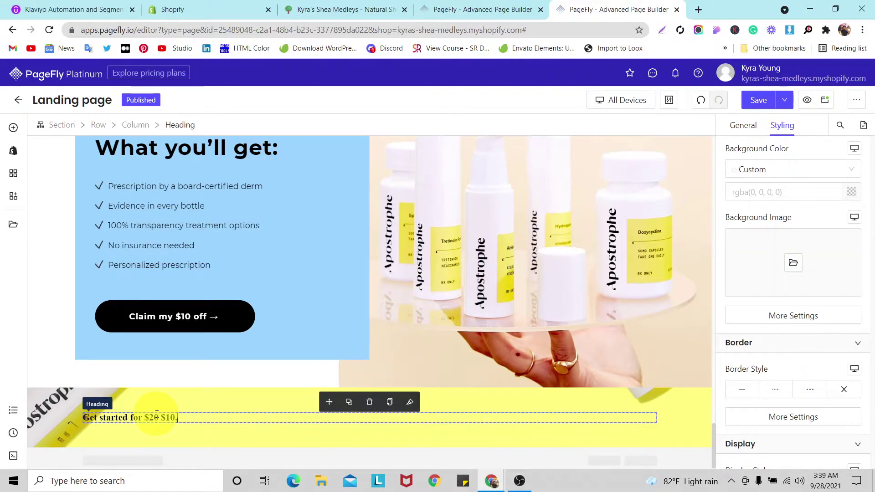
pyautogui.scroll(-4, 784, 273)
# Copy the styles of the "What you'll get:" heading and apply them to the "Get started for $20 $10." heading.
pyautogui.scroll(4, 801, 303)
pyautogui.scroll(3, 214, 283)
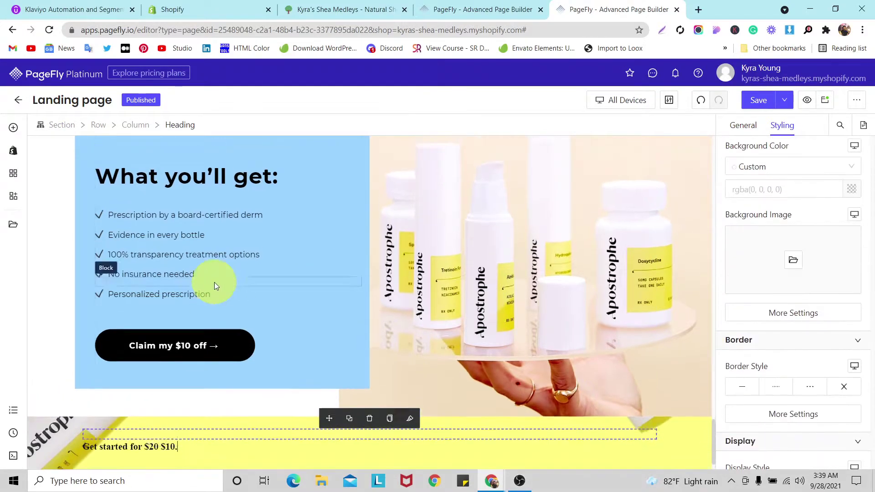
pyautogui.click(219, 249)
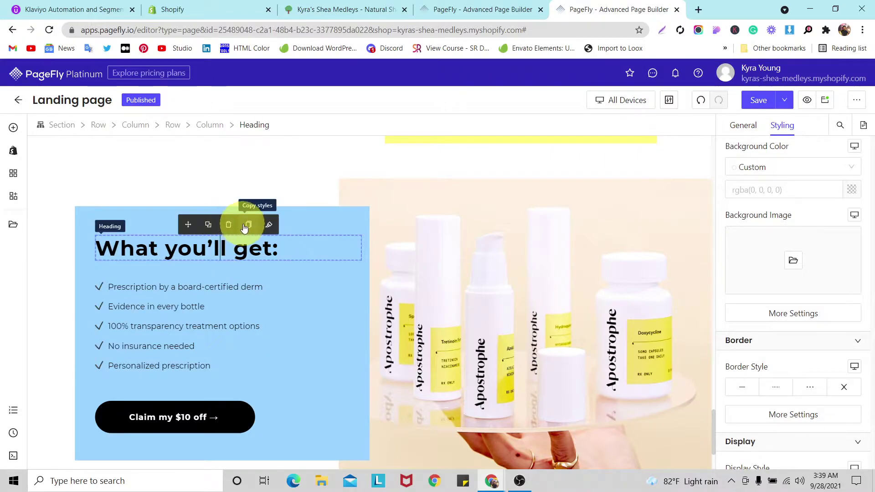
pyautogui.click(249, 224)
pyautogui.scroll(-2, 240, 336)
pyautogui.click(131, 431)
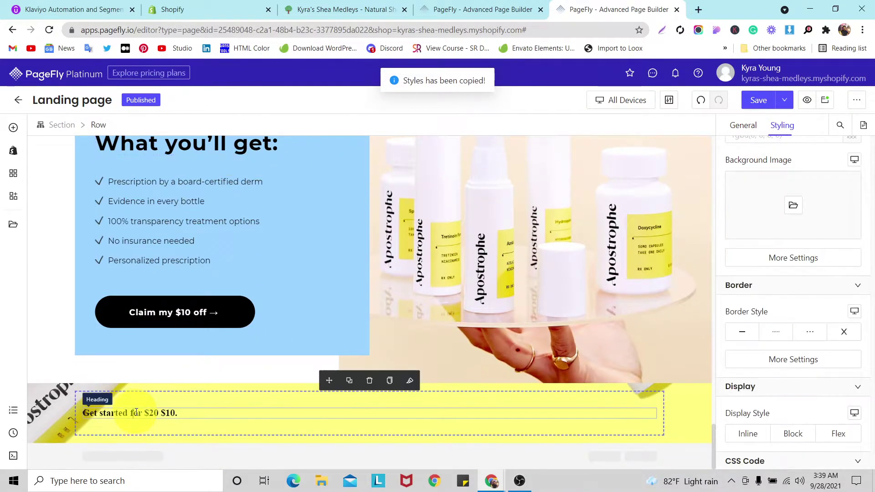
pyautogui.click(183, 413)
pyautogui.click(411, 394)
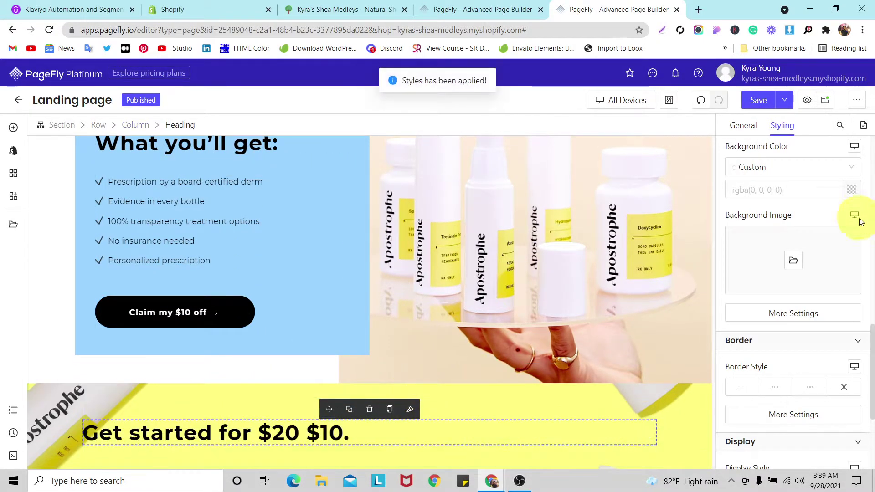
# Center the text of the "Get started for $20 $10." heading.
pyautogui.scroll(-4, 793, 227)
pyautogui.scroll(6, 798, 288)
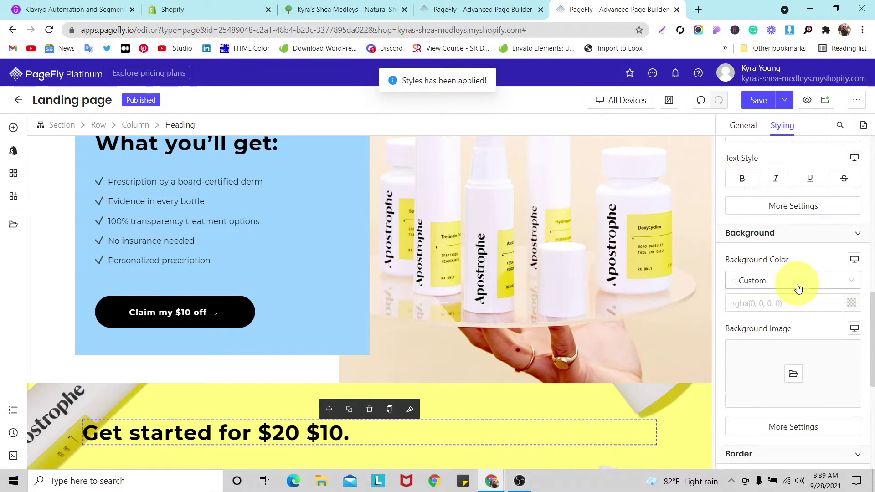
pyautogui.scroll(3, 798, 288)
pyautogui.click(776, 247)
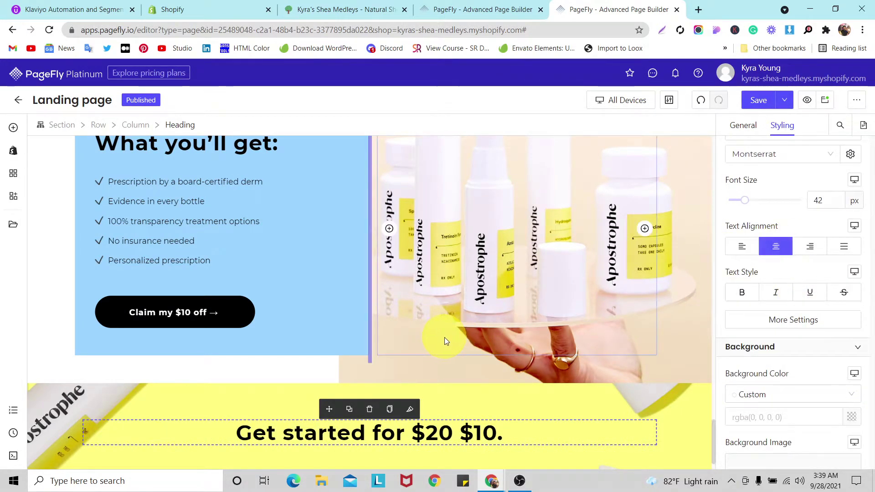
# Set the font weight of the "Get started for $20 $10." heading to 400 in its CSS code.
pyautogui.scroll(-1, 444, 338)
pyautogui.scroll(-4, 762, 244)
pyautogui.scroll(2, 768, 244)
pyautogui.scroll(-6, 766, 246)
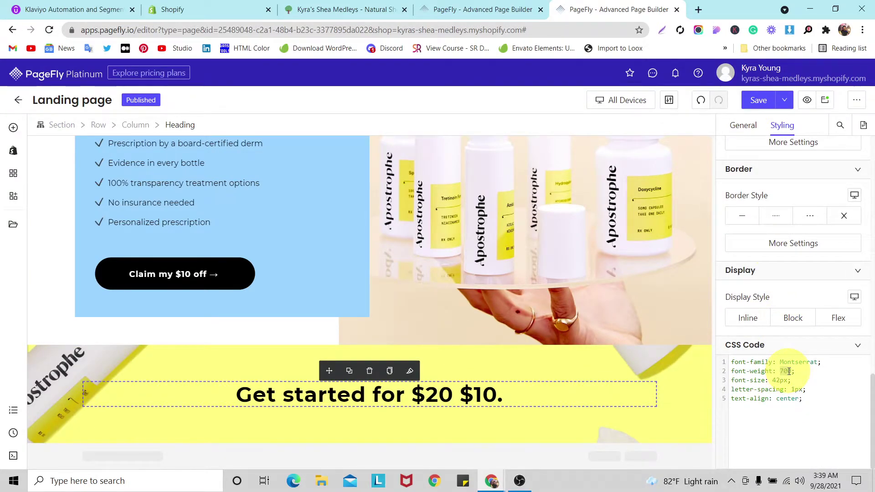
pyautogui.write('00')
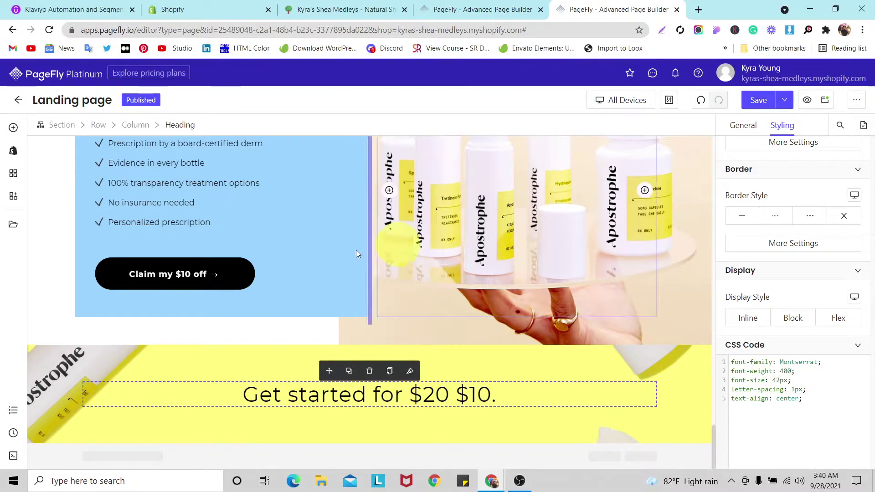
# Set the font weight of the "What you'll get:" heading to 500 in its CSS code.
pyautogui.scroll(2, 201, 273)
pyautogui.click(221, 205)
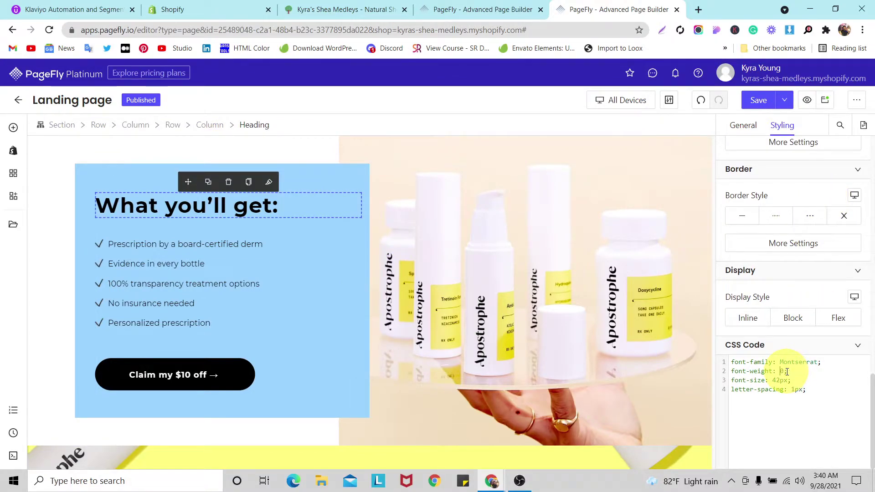
pyautogui.write('00')
# Change the font-weight value of the "It's not magic, it's science." heading to 6000 in its CSS code.
pyautogui.scroll(5, 332, 293)
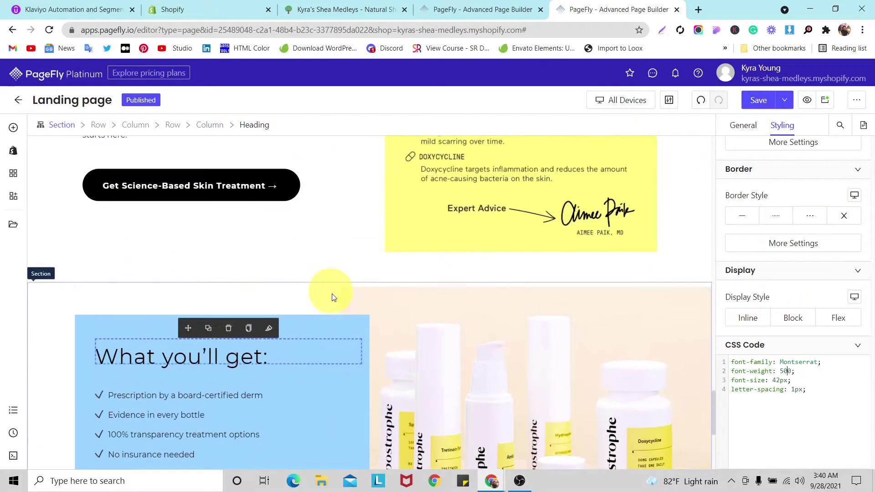
pyautogui.click(322, 300)
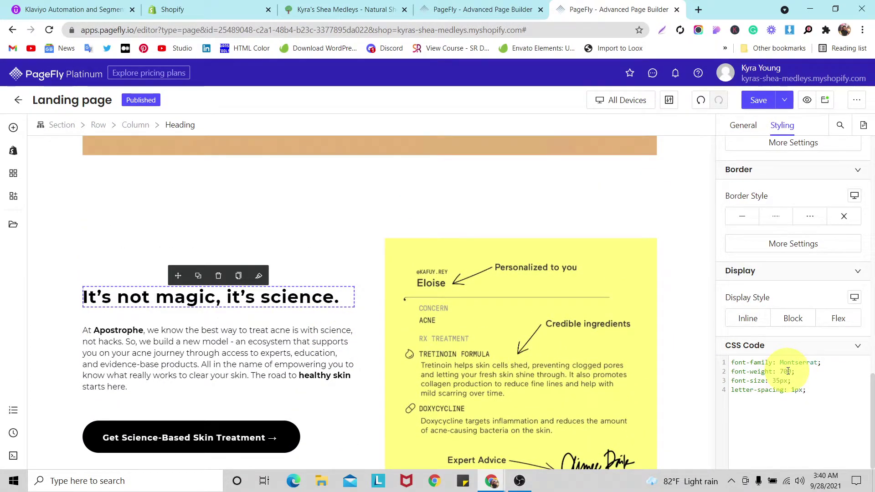
pyautogui.write('0')
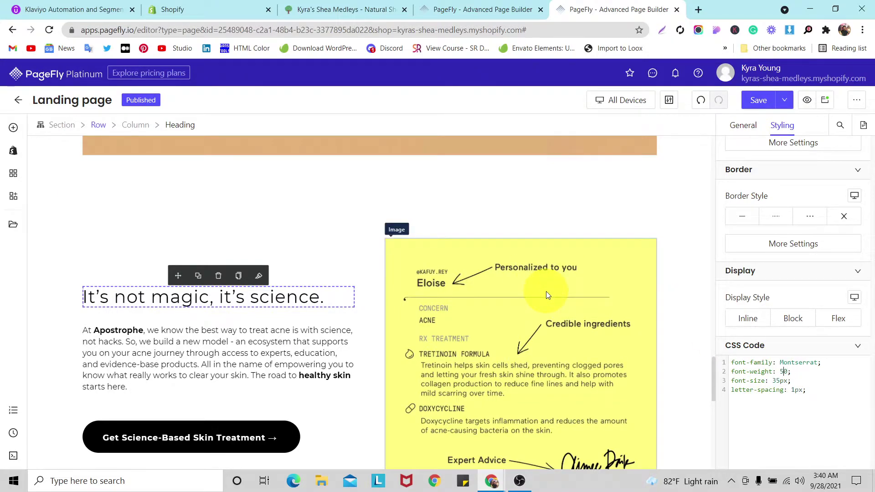
pyautogui.press('BackSpace')
pyautogui.write('600')
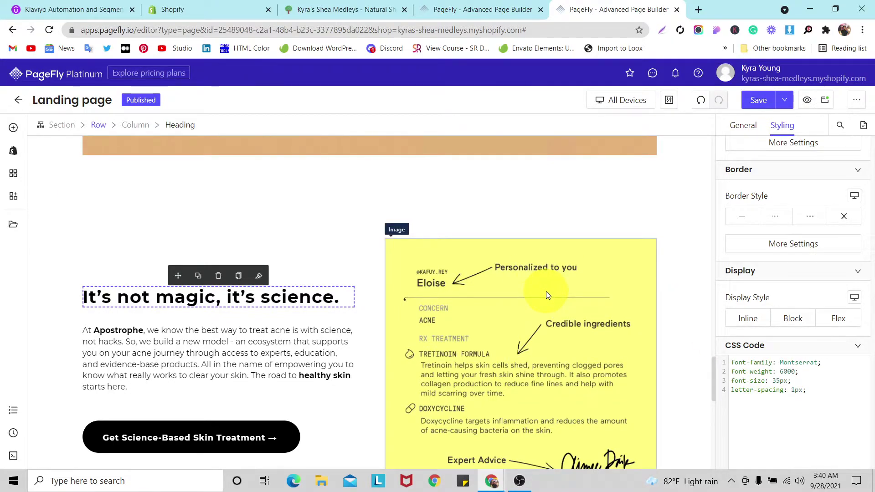
# Add a paragraph element beneath the "Get started for $20 $10." heading in the yellow section.
pyautogui.scroll(-6, 238, 291)
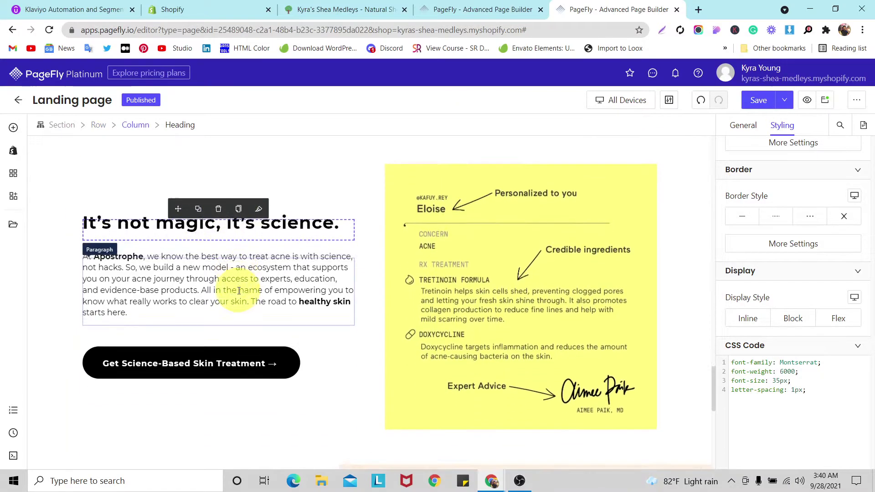
pyautogui.scroll(-4, 238, 291)
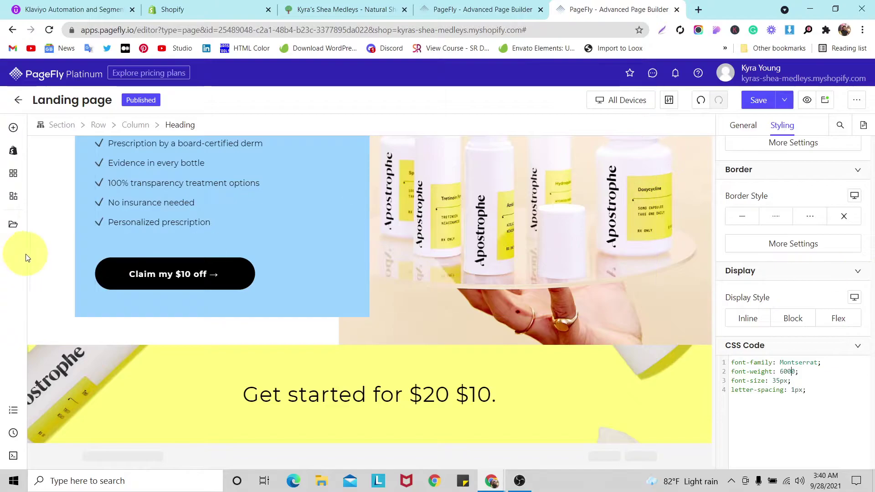
pyautogui.click(17, 130)
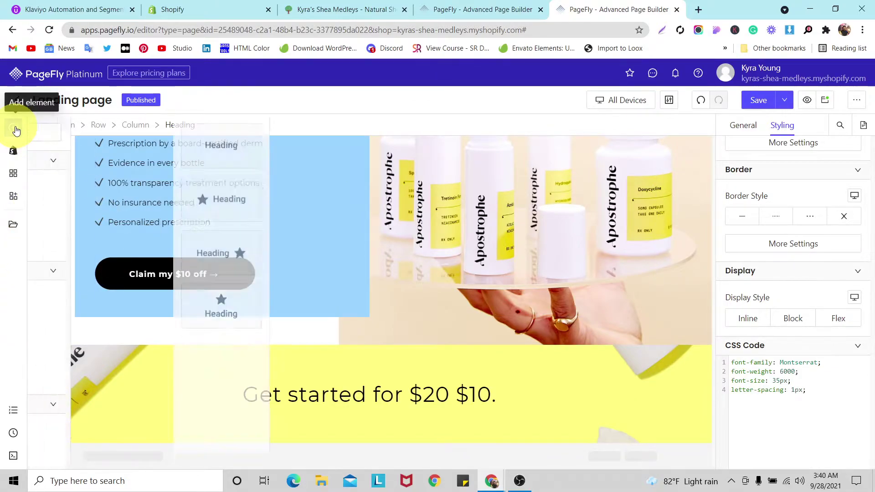
pyautogui.moveTo(73, 316)
pyautogui.moveTo(214, 148); pyautogui.dragTo(333, 385)
# Copy the styles of the paragraph under "Your treatment plan." and apply them to the new paragraph in the yellow section.
pyautogui.scroll(15, 313, 341)
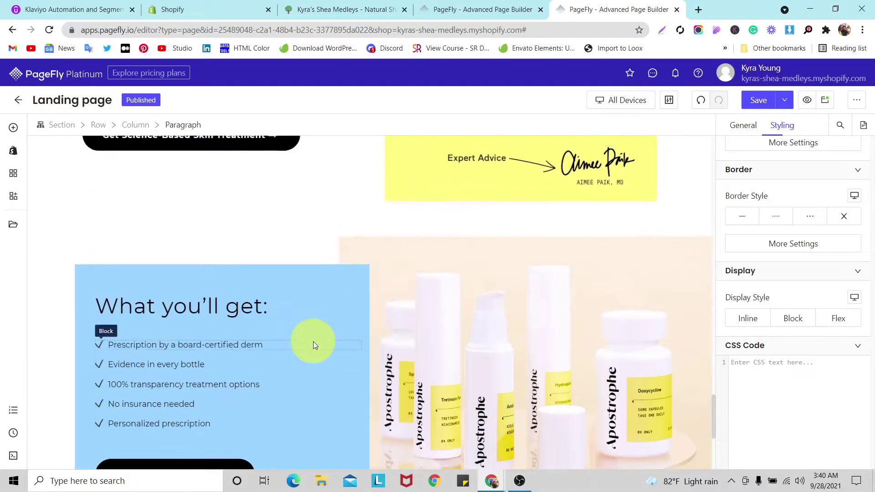
pyautogui.scroll(5, 313, 341)
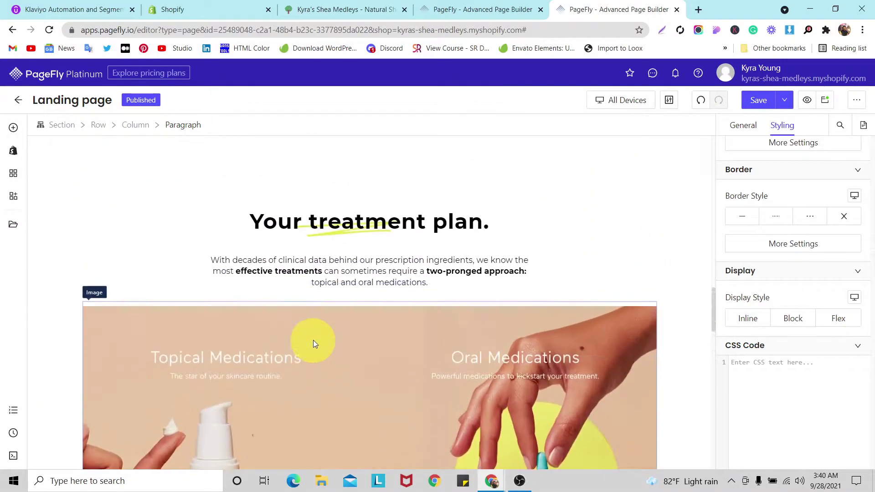
pyautogui.click(364, 260)
pyautogui.click(390, 244)
pyautogui.scroll(-15, 496, 349)
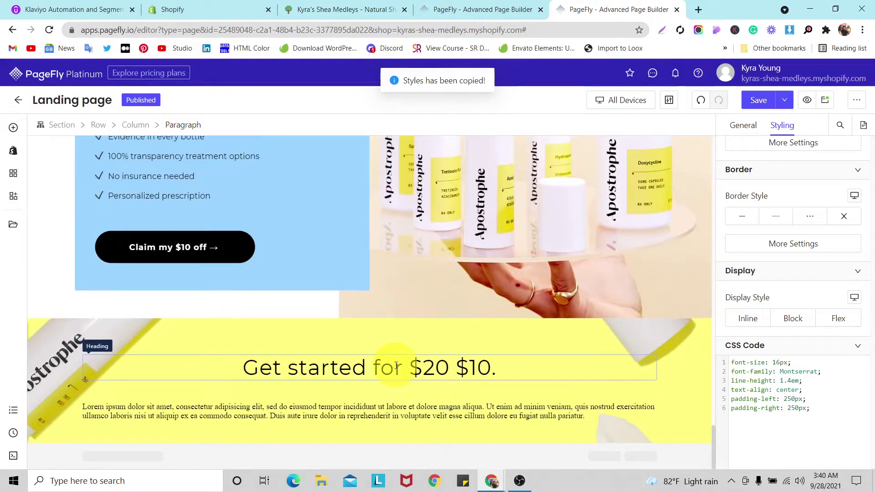
pyautogui.click(397, 410)
pyautogui.click(410, 391)
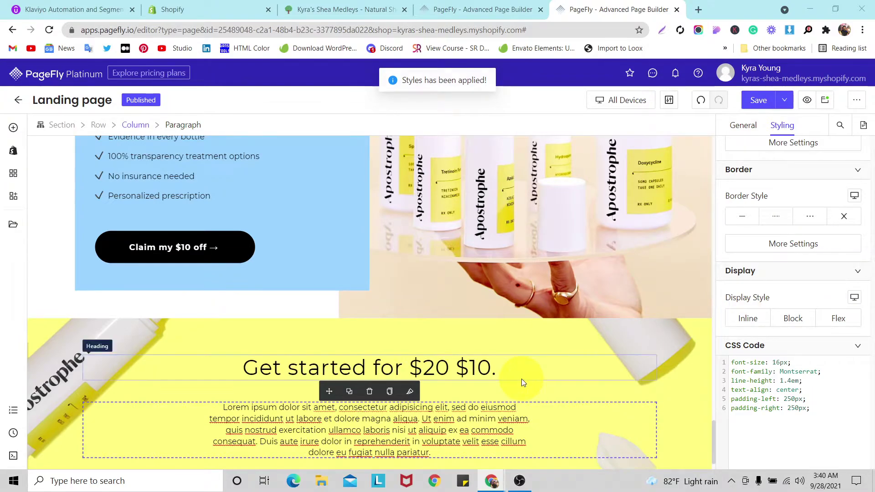
# Replace the new paragraph's text with "For a limited time only, get $10 off your comprehensive visit and start your clear skin journey today.".
pyautogui.tripleClick(382, 440)
pyautogui.hotkey('ctrl', 'v')
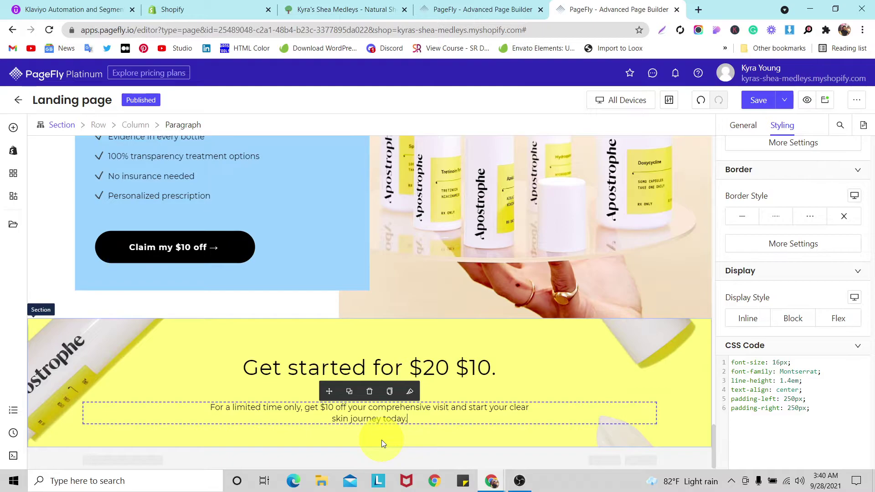
# Duplicate the "Claim my $10 off →" button and place the copy beneath the paragraph in the yellow section.
pyautogui.click(213, 246)
pyautogui.click(160, 221)
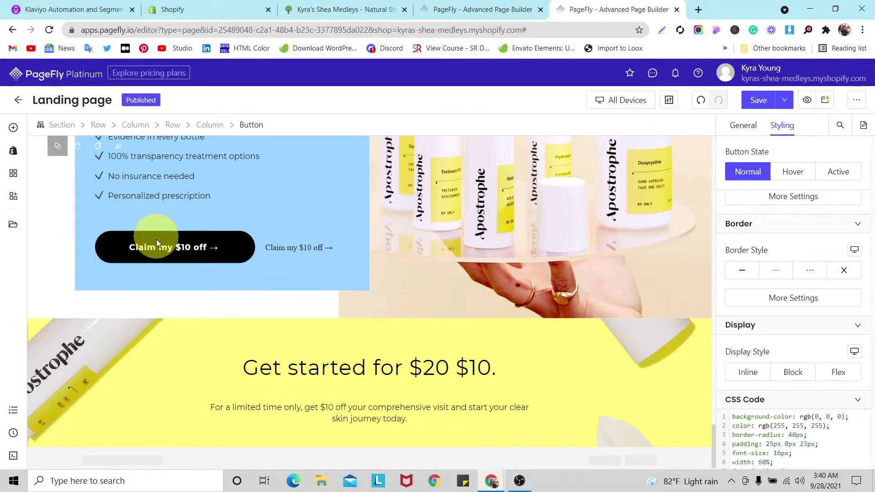
pyautogui.scroll(-2, 138, 256)
pyautogui.moveTo(131, 203); pyautogui.dragTo(327, 414)
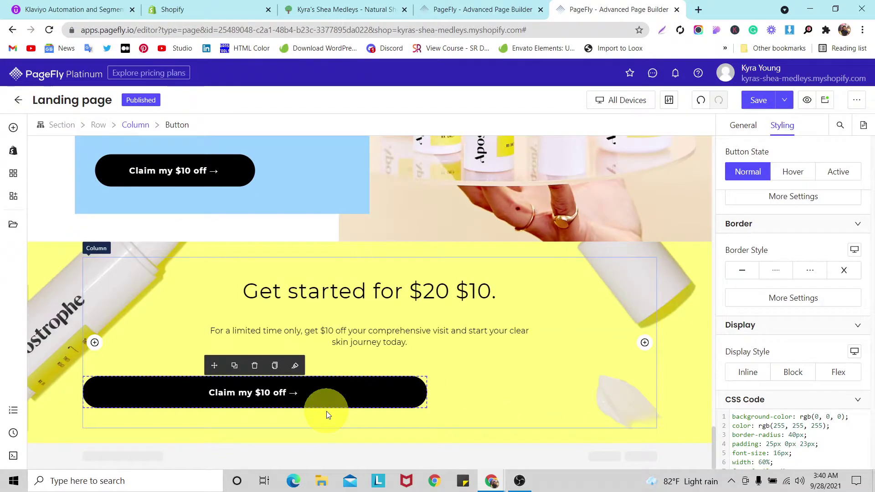
# Set the yellow section's column to centered text alignment so the copied button sits in the middle.
pyautogui.click(479, 380)
pyautogui.scroll(5, 803, 333)
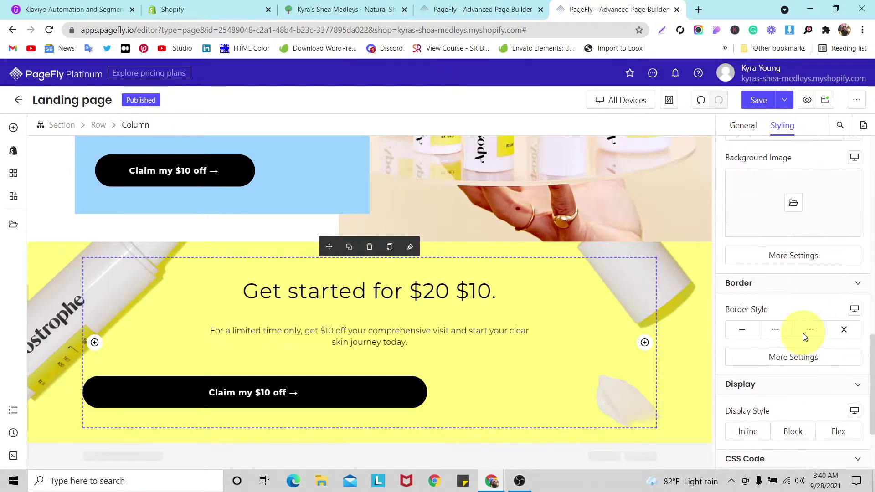
pyautogui.click(782, 253)
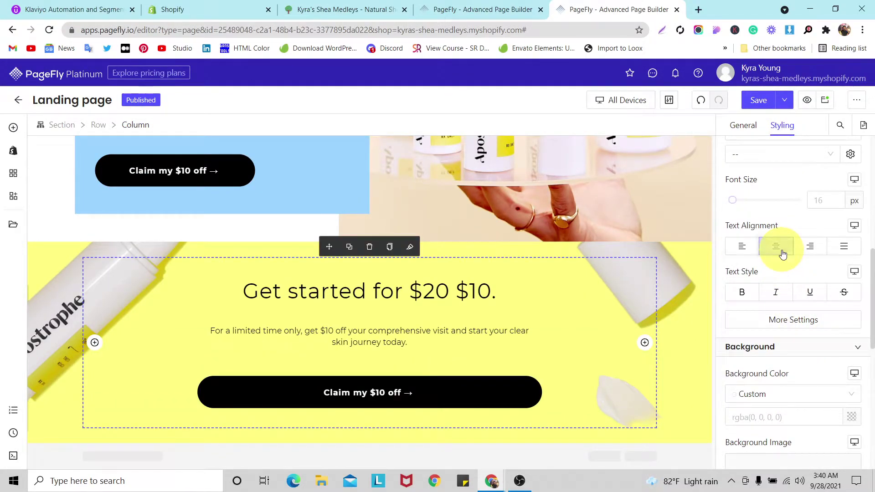
# Set the width of the yellow section's "Claim my $10 off →" button to 30% in its CSS code.
pyautogui.click(488, 400)
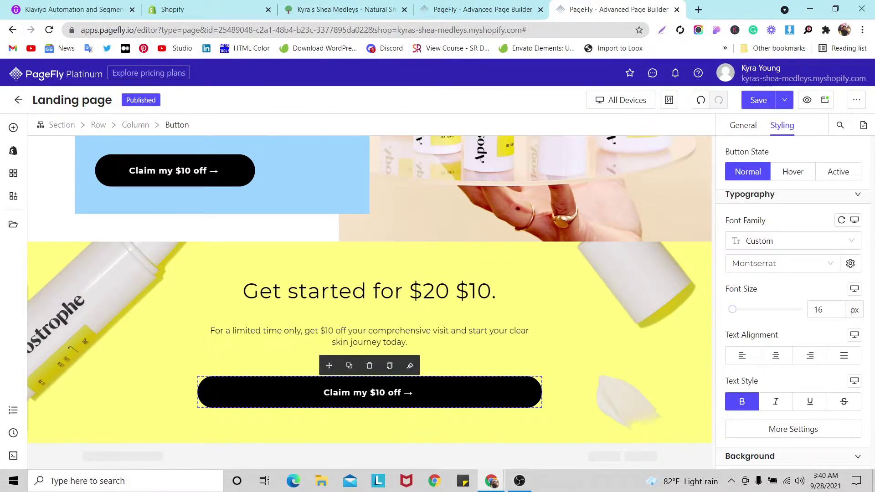
pyautogui.scroll(-5, 771, 260)
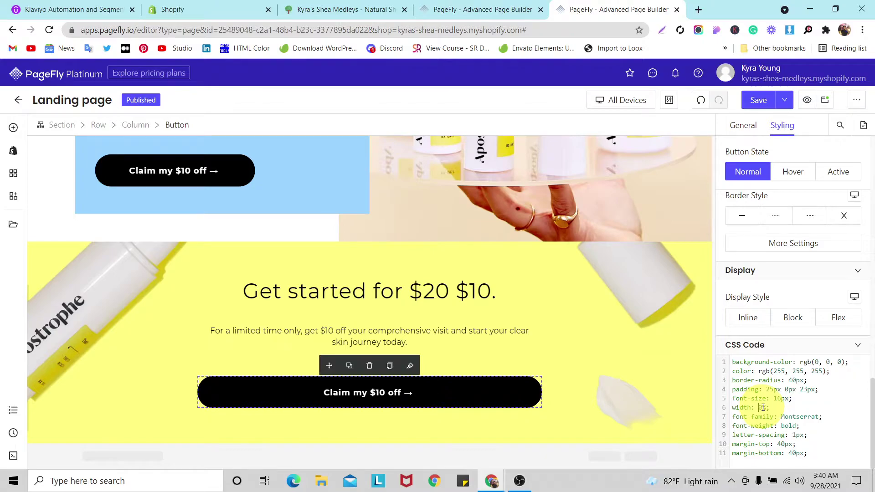
pyautogui.write('30')
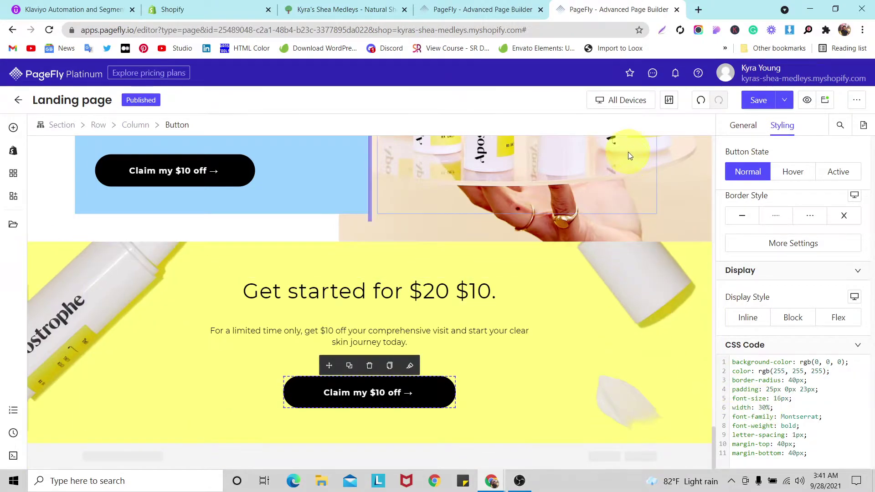
# Switch the editor to the mobile layout and go to the blue "What you'll get:" block.
pyautogui.click(622, 105)
pyautogui.click(617, 178)
pyautogui.scroll(-5, 399, 285)
pyautogui.scroll(3, 428, 298)
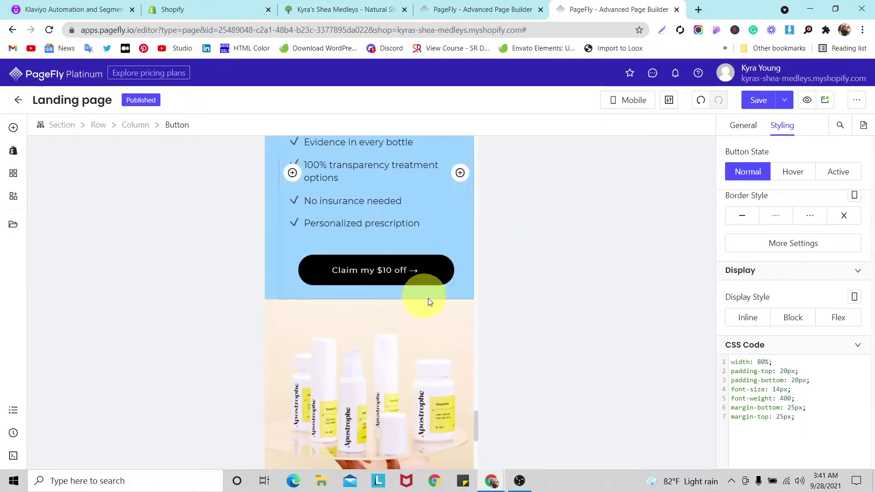
# Try a 40 px bottom padding on the section holding the blue block in the mobile layout.
pyautogui.click(456, 299)
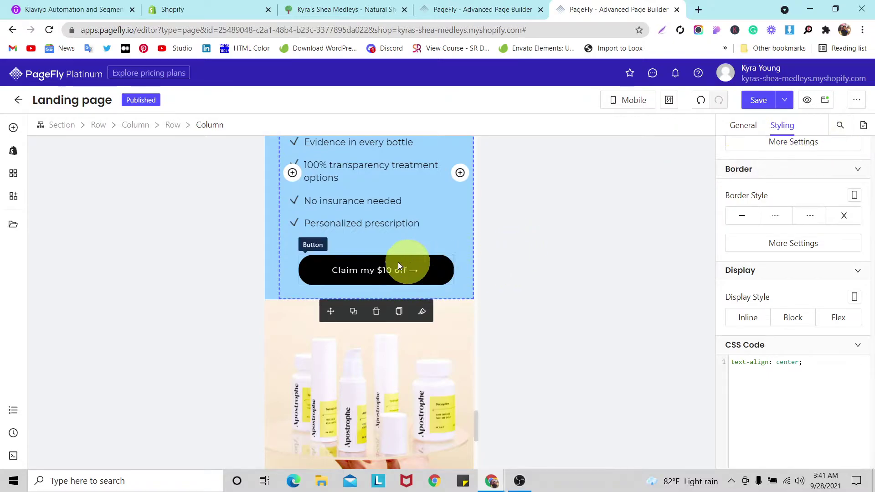
pyautogui.click(174, 127)
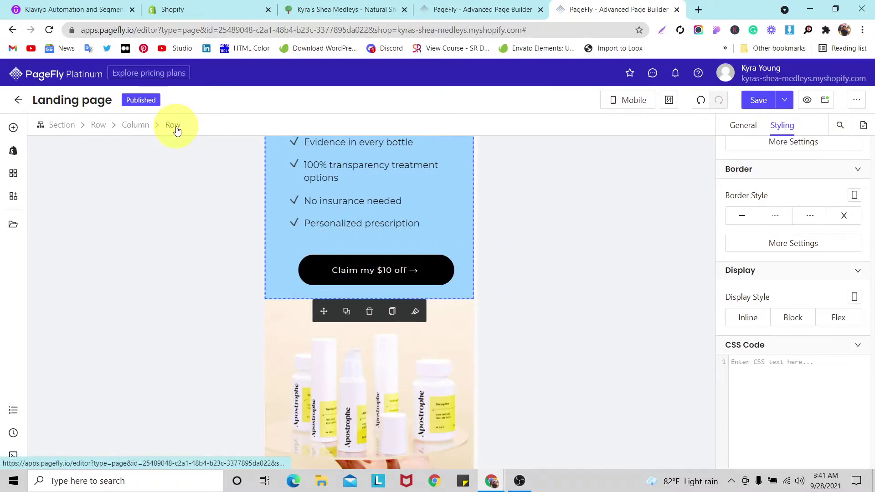
pyautogui.click(62, 130)
pyautogui.scroll(10, 798, 225)
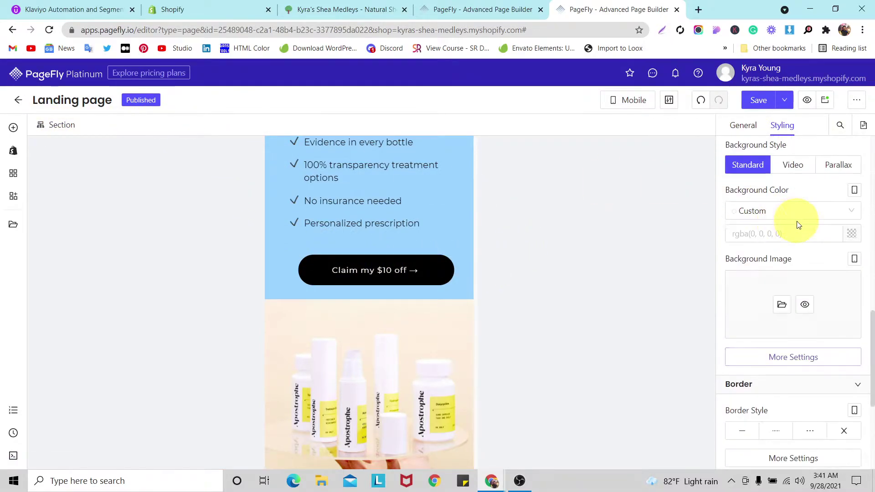
pyautogui.scroll(5, 800, 219)
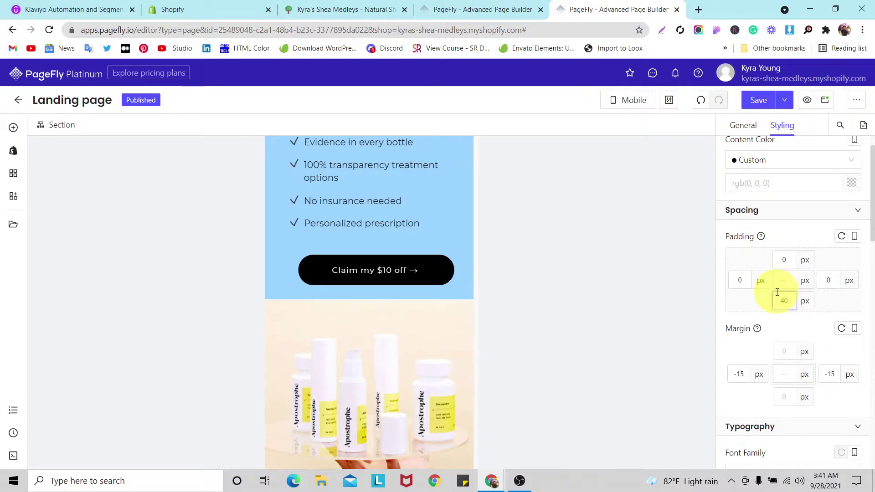
pyautogui.click(460, 296)
pyautogui.click(57, 132)
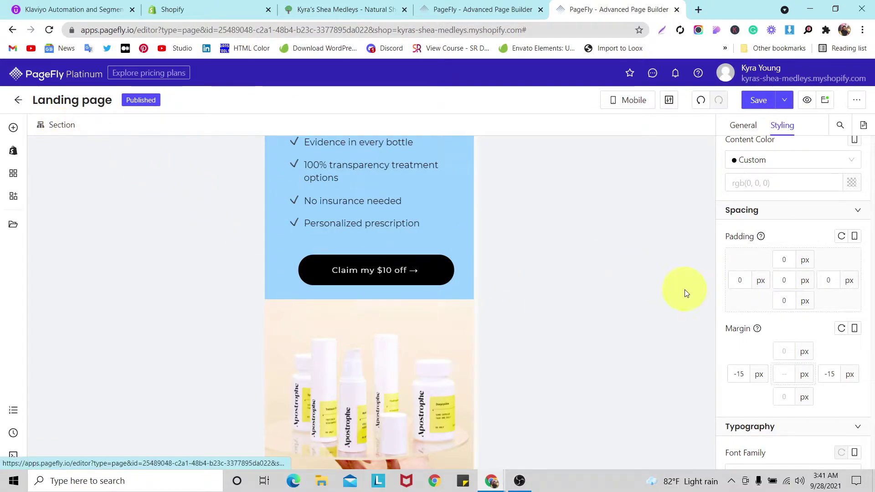
# Give the outer column holding the blue "What you'll get:" block a 40 px bottom margin in the mobile layout.
pyautogui.click(466, 297)
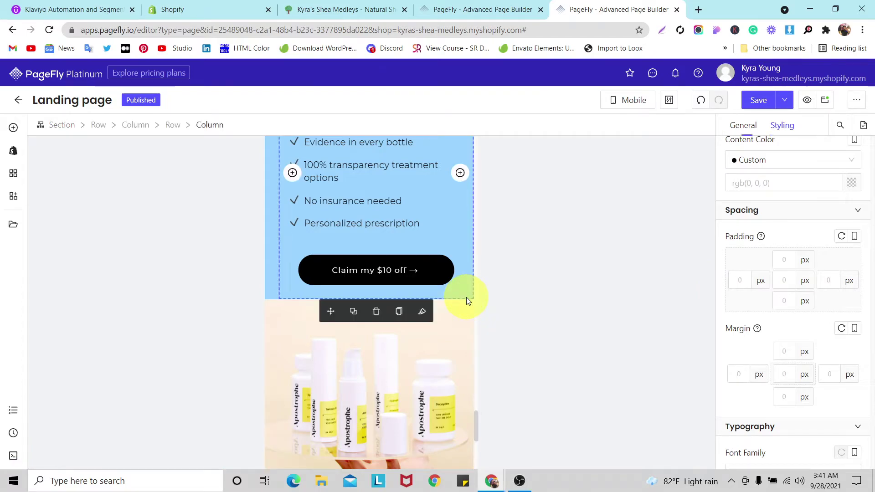
pyautogui.click(98, 130)
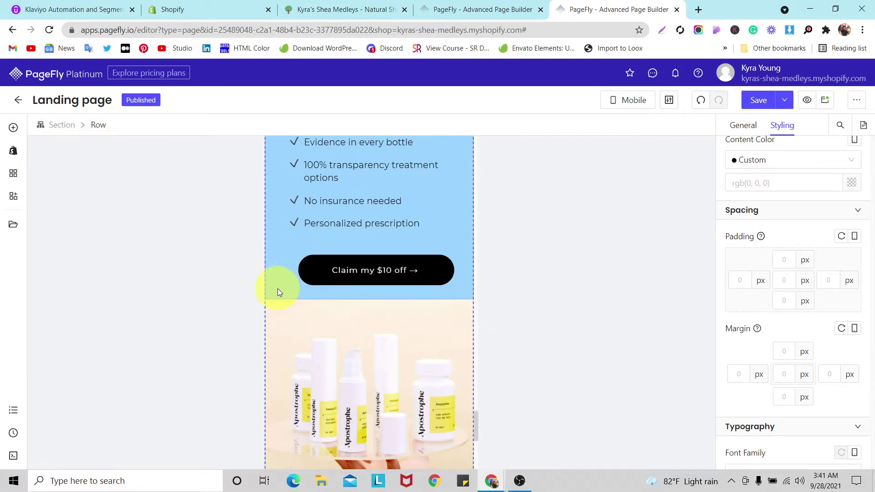
pyautogui.click(279, 292)
pyautogui.click(137, 127)
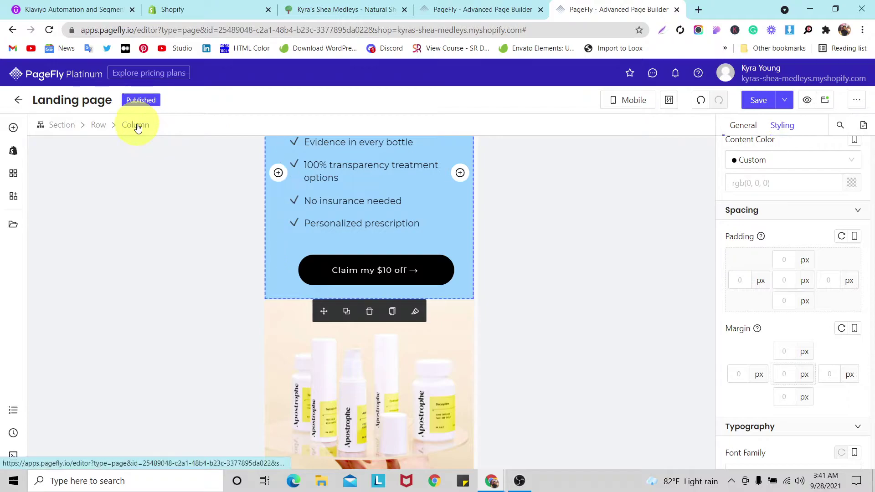
pyautogui.click(784, 297)
pyautogui.write('40')
pyautogui.press('BackSpace')
pyautogui.press('BackSpace')
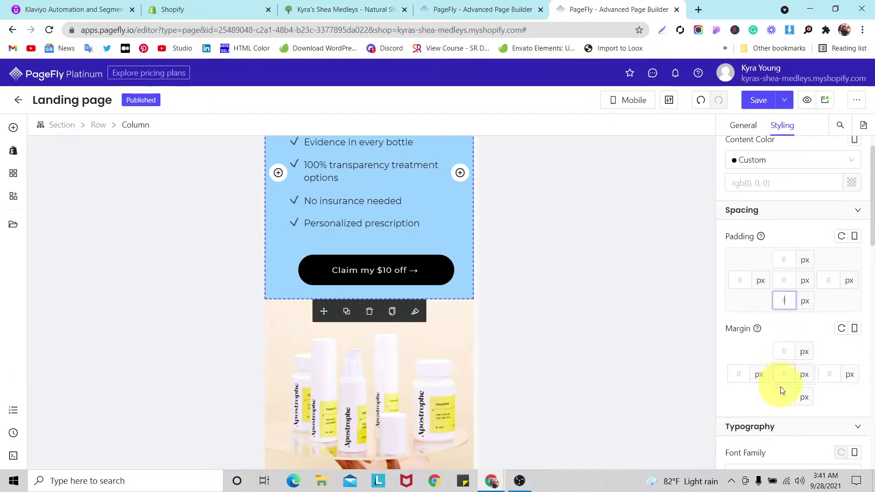
pyautogui.write('40')
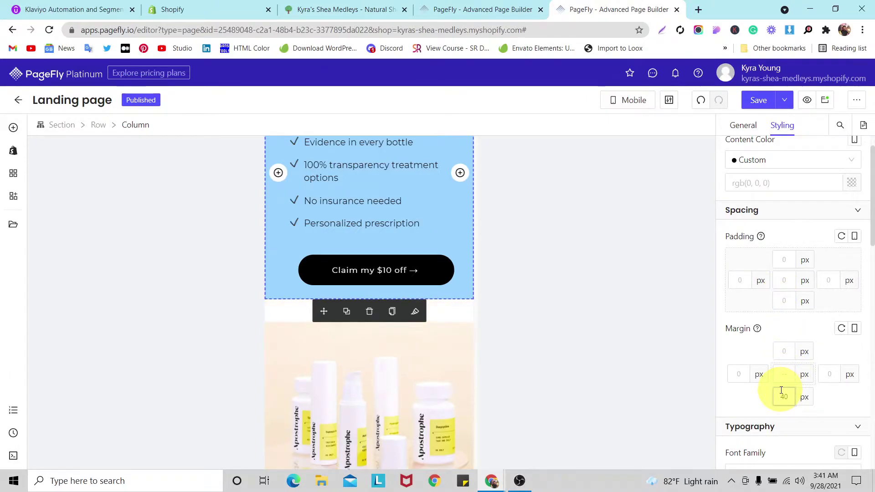
# Remove the bottom margin from the outer column holding the blue "What you'll get:" block in the mobile layout.
pyautogui.press('BackSpace')
pyautogui.press('BackSpace')
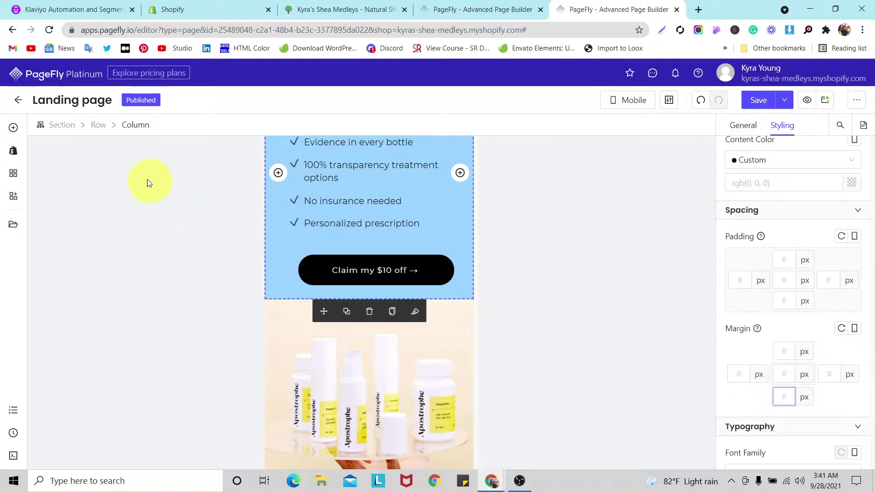
pyautogui.click(102, 127)
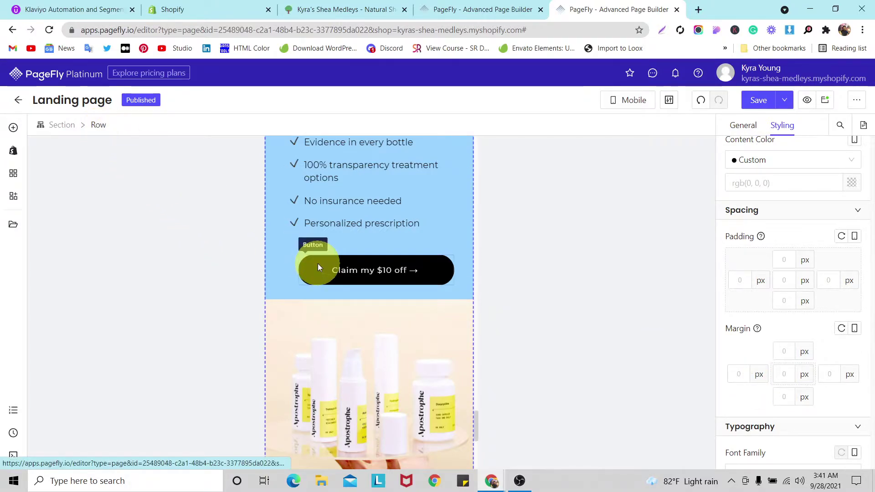
# Give the blue block's "Claim my $10 off →" button a 50 px bottom margin in the mobile layout.
pyautogui.click(285, 290)
pyautogui.scroll(3, 285, 290)
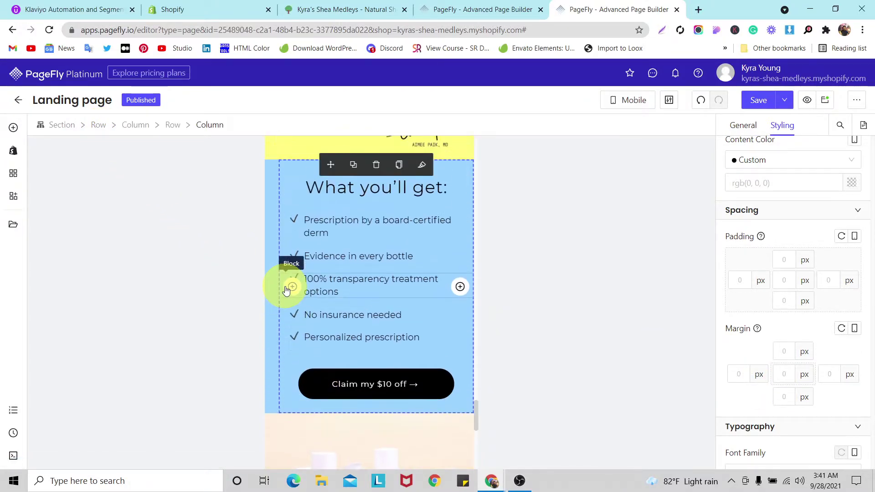
pyautogui.click(449, 387)
pyautogui.scroll(-4, 801, 408)
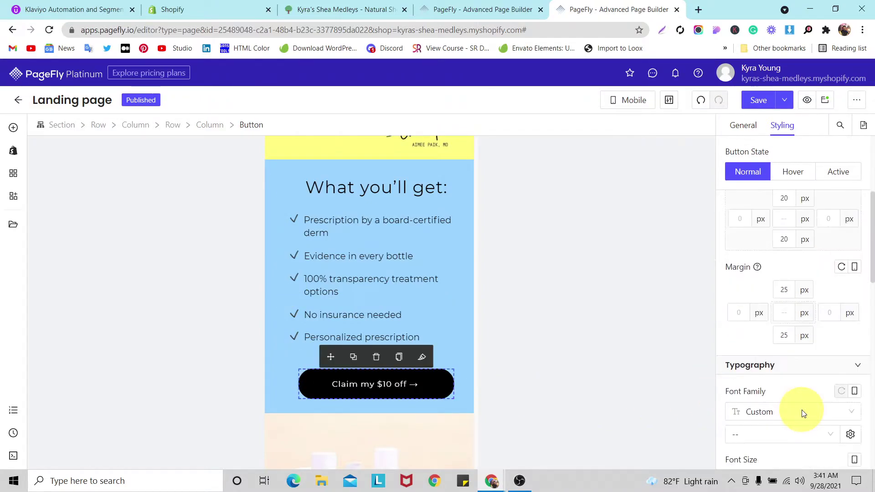
pyautogui.click(784, 335)
pyautogui.write('50')
pyautogui.scroll(-8, 290, 278)
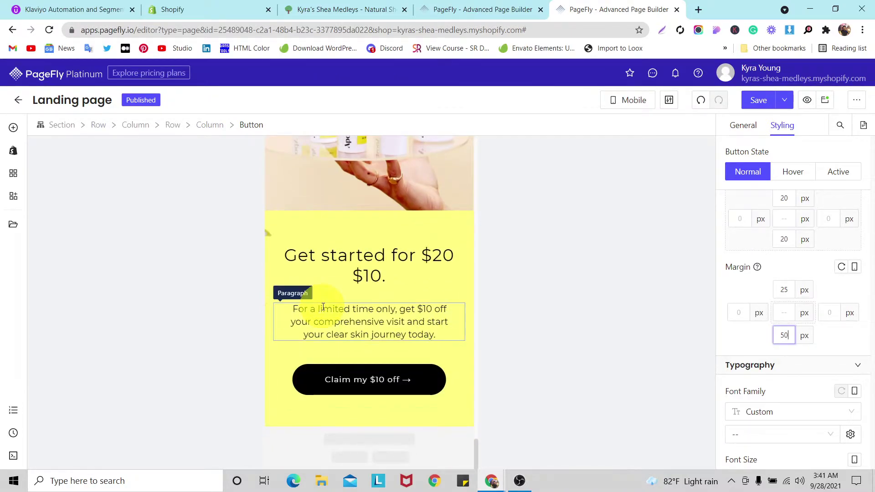
# Switch the editor to the all-devices layout and give the yellow "Get started" section 40 px of top and bottom padding.
pyautogui.click(648, 109)
pyautogui.click(649, 122)
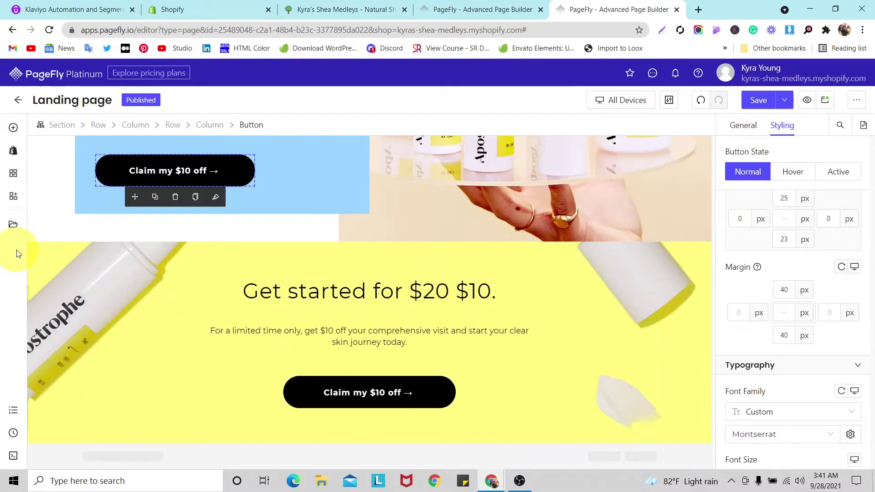
pyautogui.click(63, 269)
pyautogui.scroll(4, 793, 237)
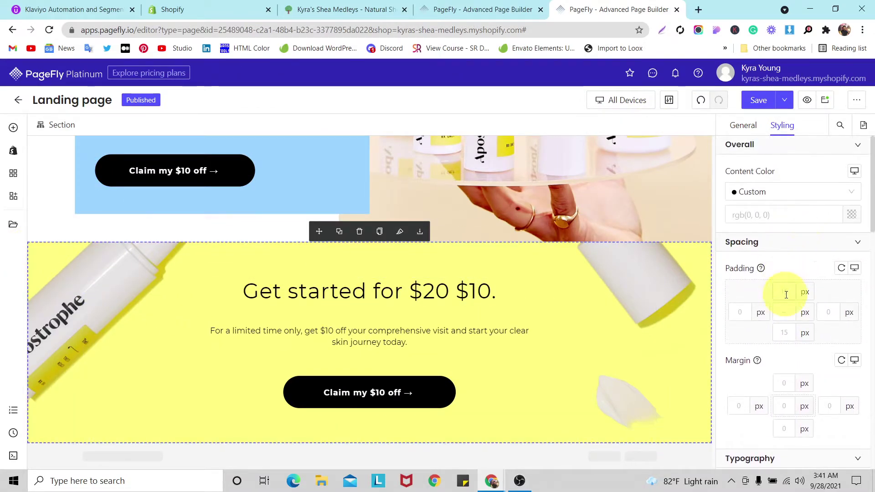
pyautogui.write('40')
pyautogui.click(789, 332)
pyautogui.write('40')
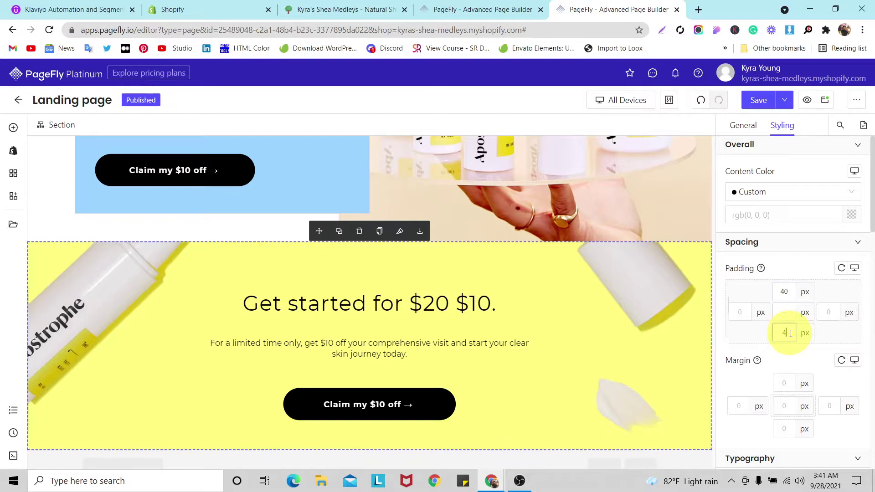
# Increase the yellow "Get started" section's top and bottom padding to 100 px and save the page.
pyautogui.click(752, 313)
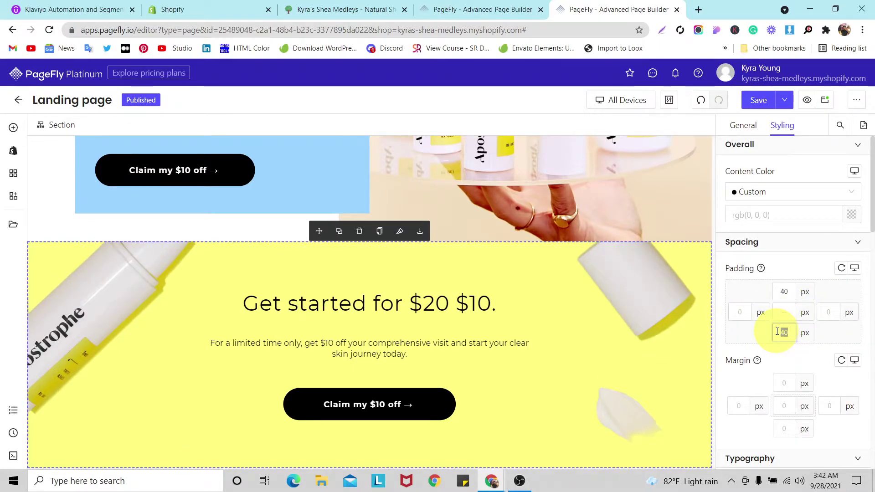
pyautogui.write('0')
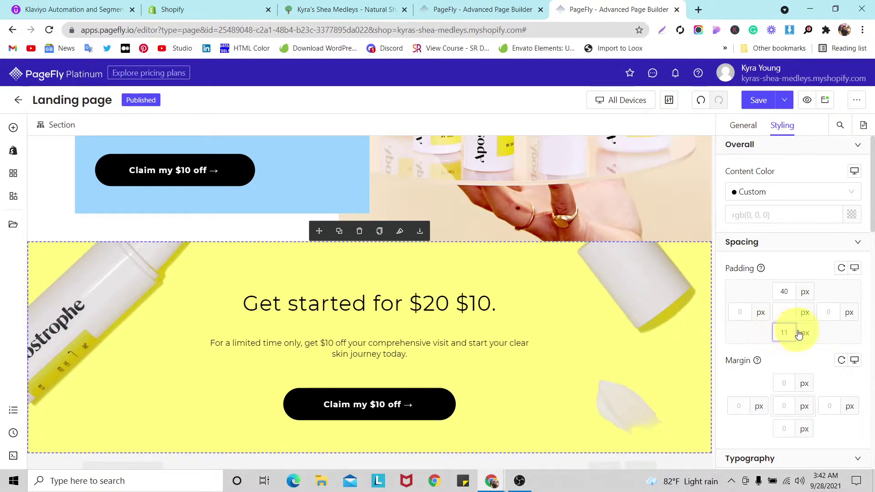
pyautogui.write('01')
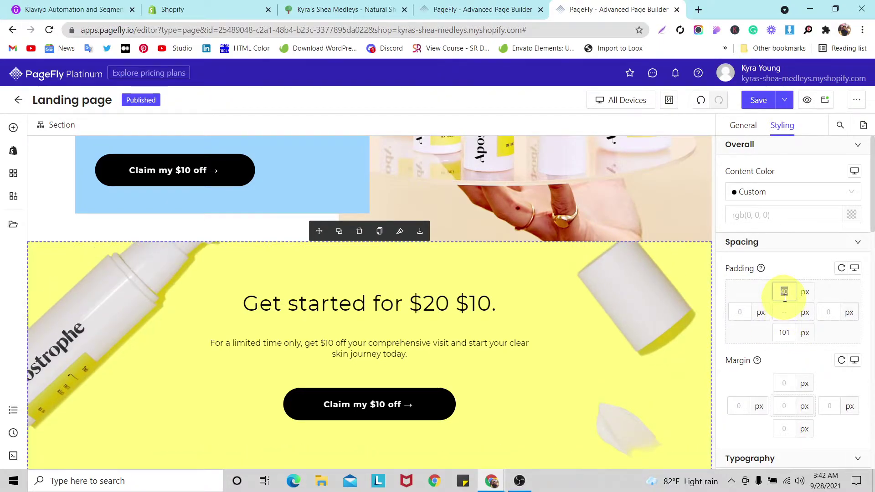
pyautogui.write('100100')
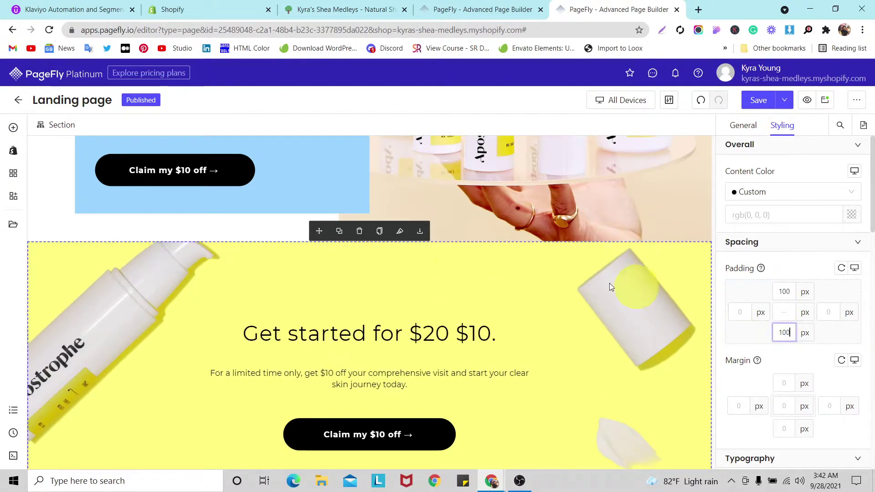
pyautogui.scroll(-2, 448, 282)
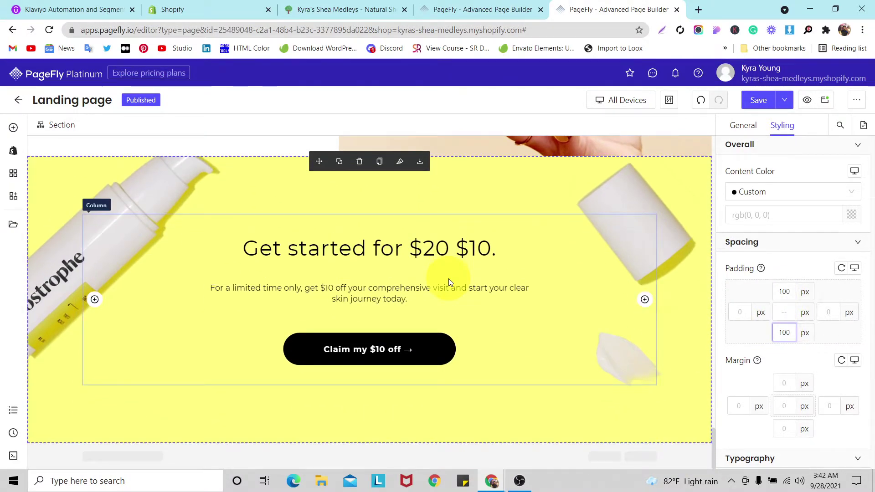
pyautogui.scroll(2, 611, 291)
pyautogui.scroll(-2, 610, 290)
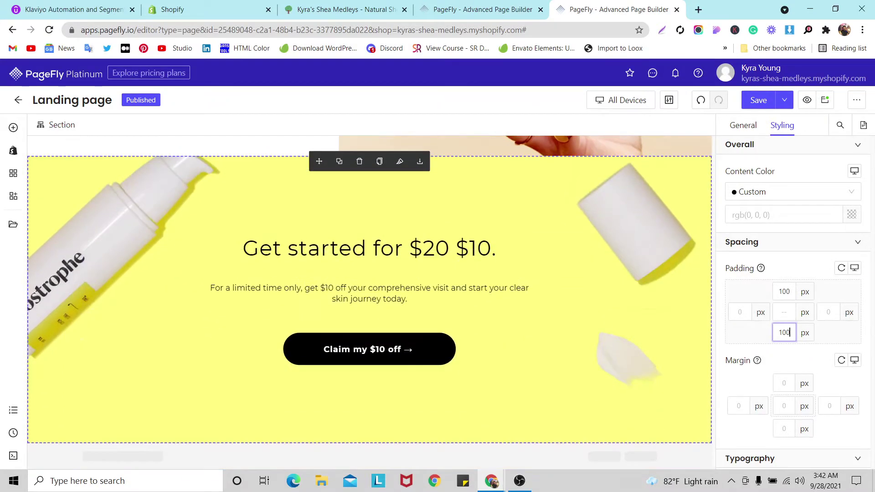
pyautogui.click(759, 100)
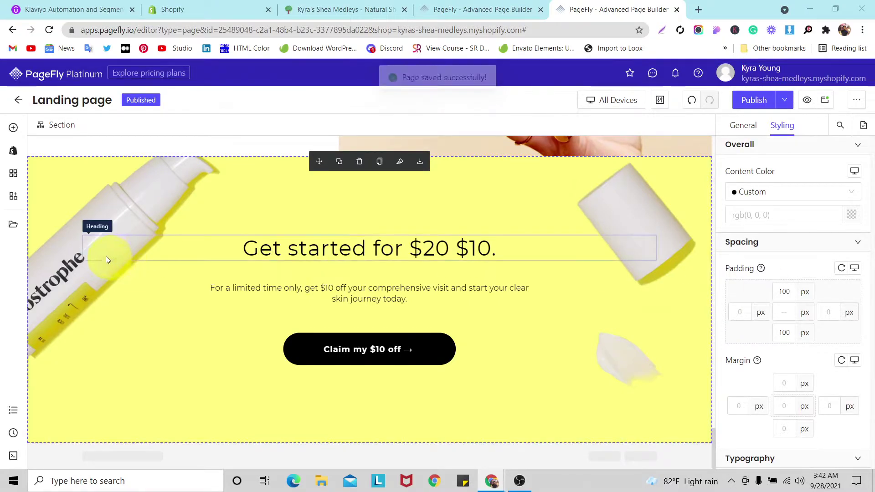
# Add a one-column layout row beneath the yellow "Get started" section.
pyautogui.click(18, 127)
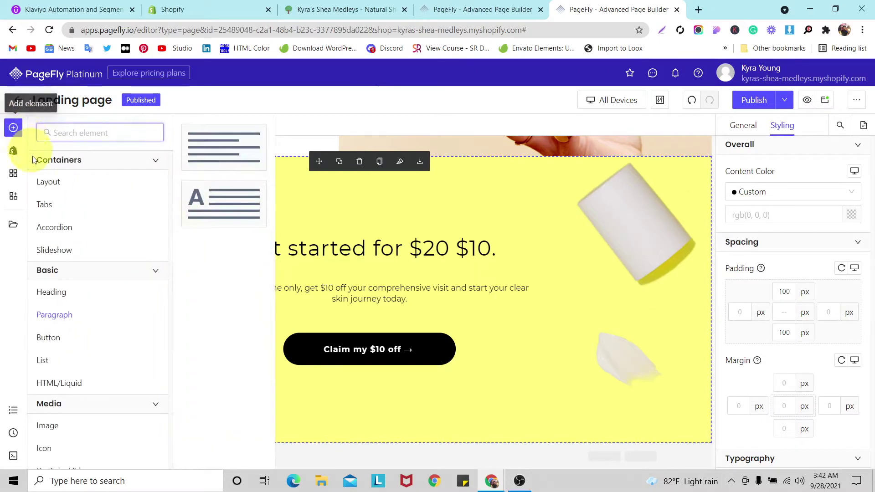
pyautogui.moveTo(43, 183)
pyautogui.scroll(-3, 153, 274)
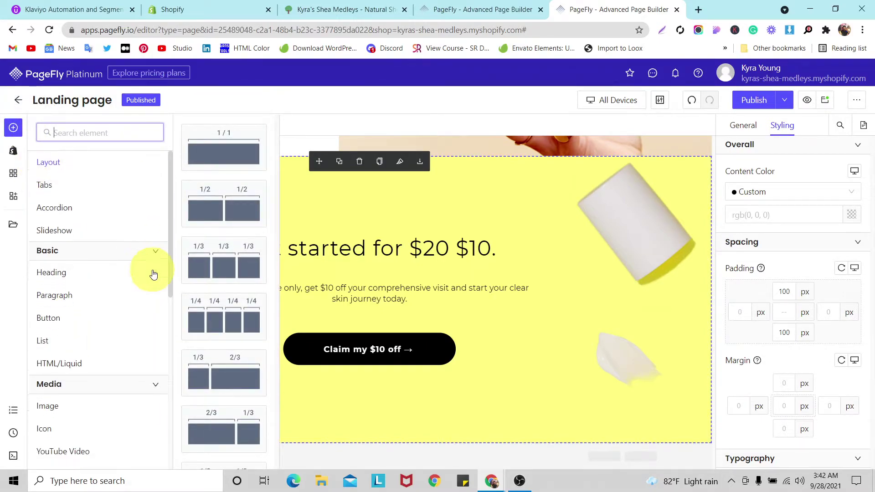
pyautogui.scroll(-5, 220, 170)
pyautogui.scroll(5, 228, 214)
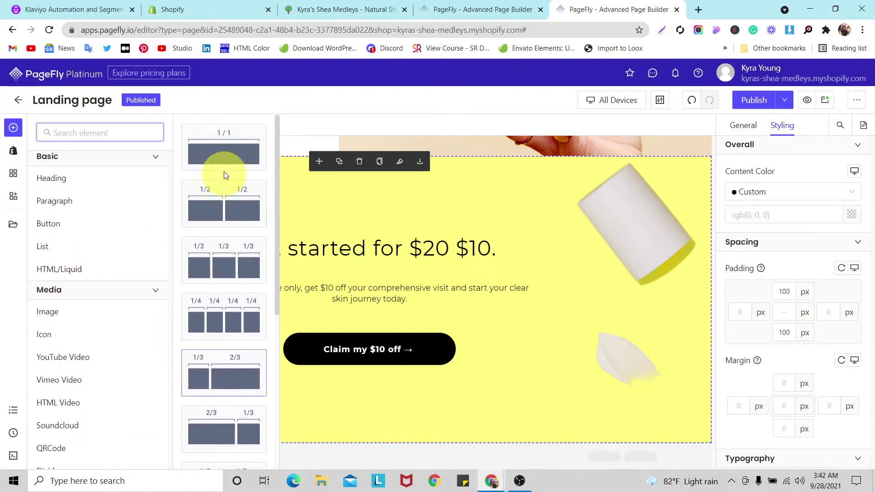
pyautogui.moveTo(222, 169); pyautogui.dragTo(229, 402)
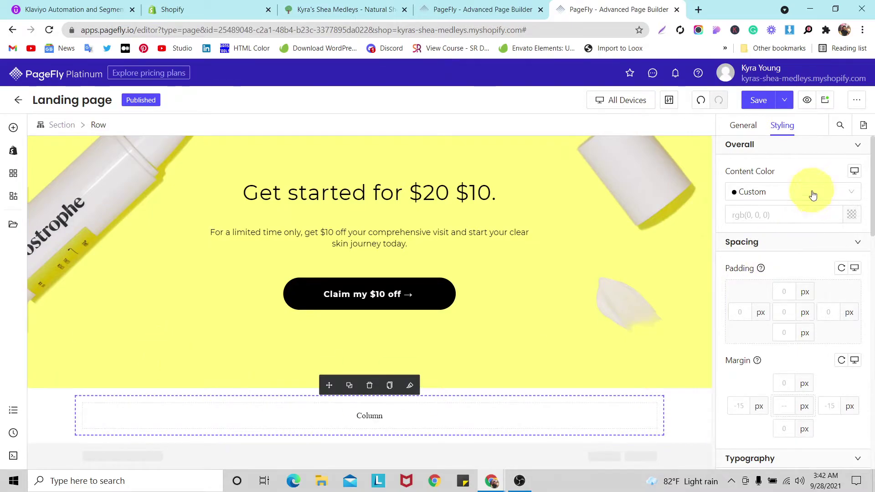
# Give the new row a solid border and set its bottom border color to light grey E6E6E6.
pyautogui.scroll(-1, 793, 278)
pyautogui.scroll(-12, 793, 281)
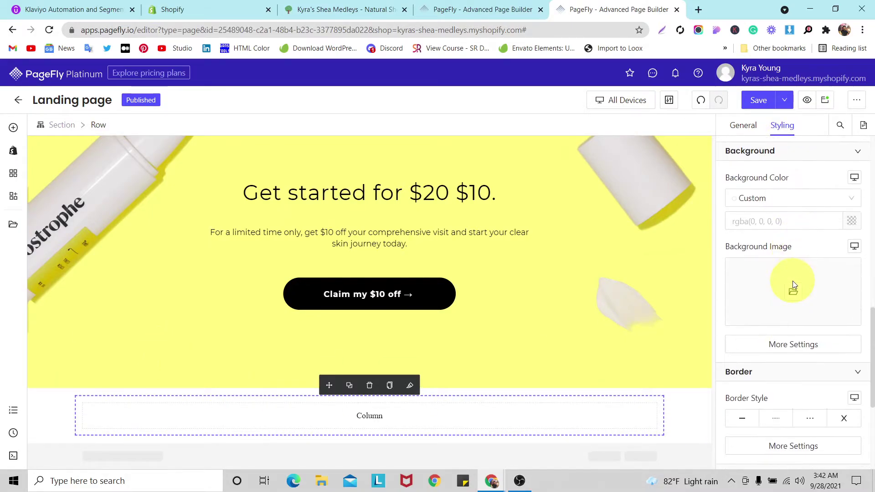
pyautogui.click(743, 247)
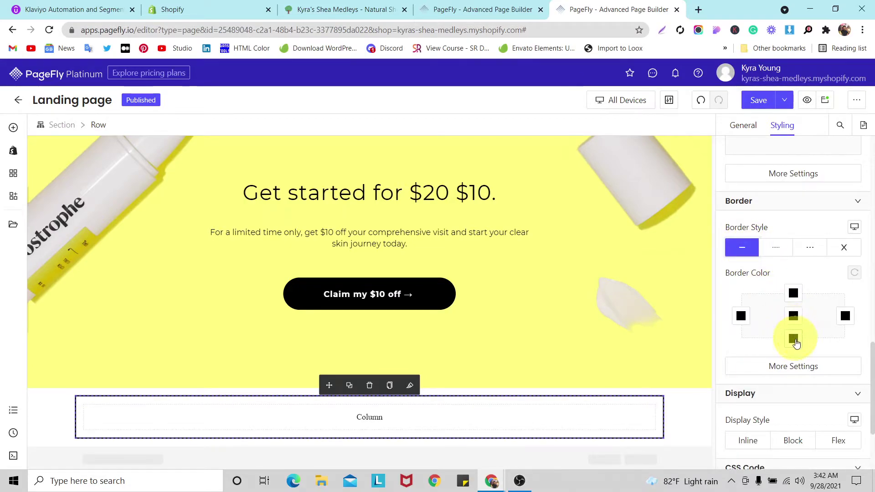
pyautogui.click(793, 339)
pyautogui.click(602, 287)
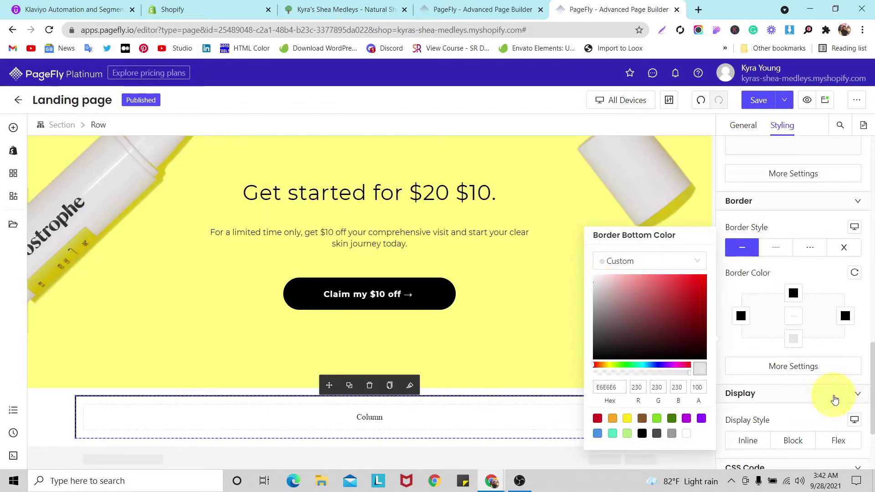
# Set the row's border width to 0 px on all sides except 3 px on the bottom edge.
pyautogui.click(820, 377)
pyautogui.click(802, 373)
pyautogui.click(647, 329)
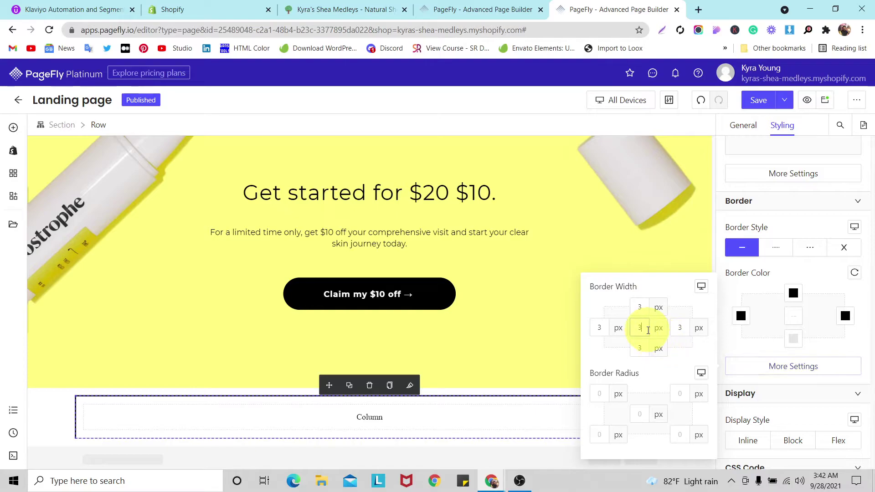
pyautogui.write('0')
pyautogui.write('3')
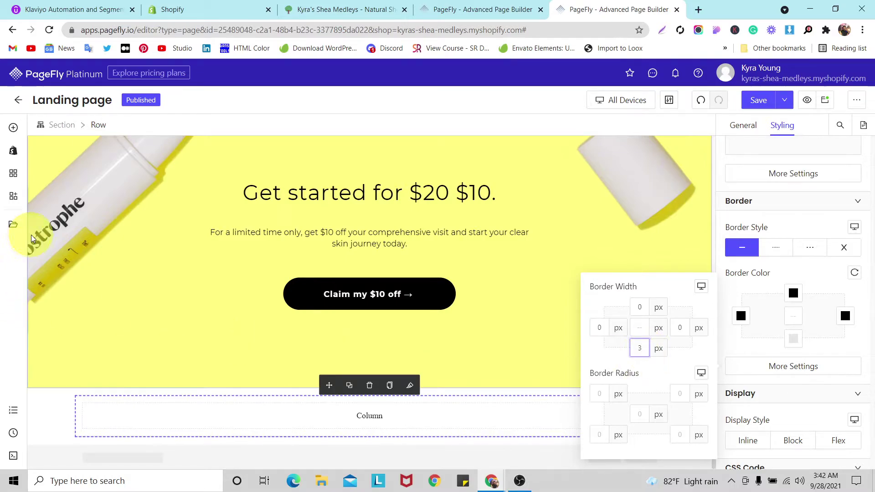
# Add a paragraph below the bordered row and replace its placeholder text with "© 2020 Apostrophe".
pyautogui.click(13, 127)
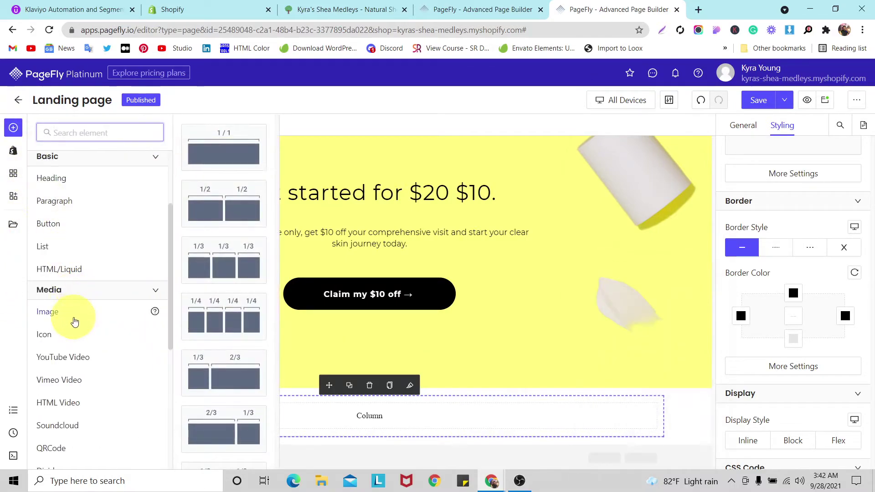
pyautogui.moveTo(64, 203)
pyautogui.moveTo(203, 160); pyautogui.dragTo(364, 440)
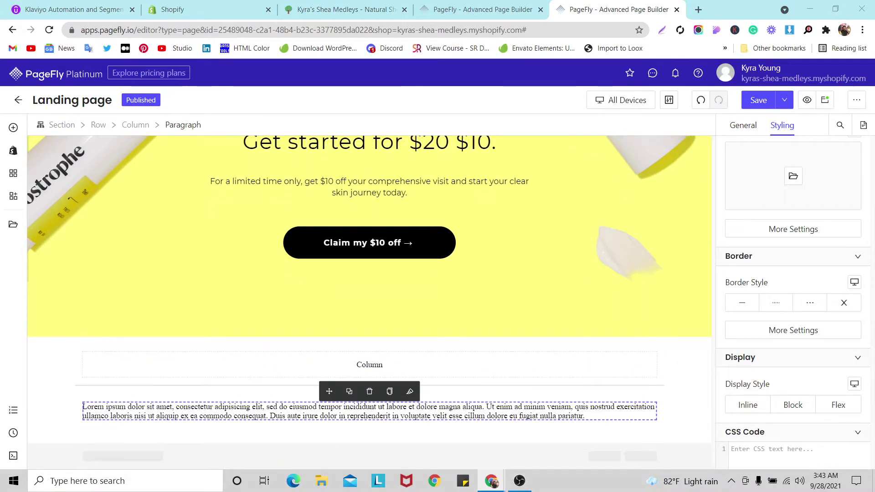
pyautogui.tripleClick(398, 414)
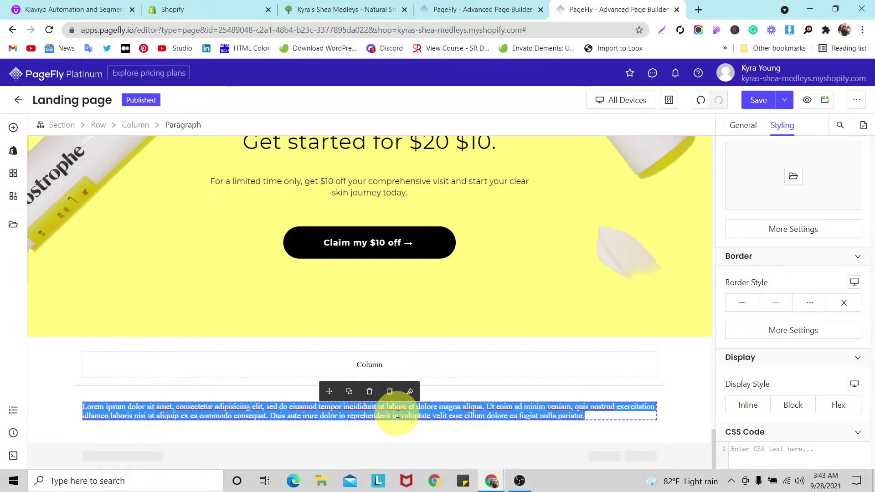
pyautogui.write('© 2020 Apostrophe')
# Center the text of the copyright paragraph.
pyautogui.scroll(-2, 790, 274)
pyautogui.scroll(5, 791, 306)
pyautogui.scroll(6, 788, 306)
pyautogui.click(773, 368)
# Copy the styles of the paragraph under "It's not magic, it's science." onto the copyright line and center-align it.
pyautogui.scroll(15, 396, 238)
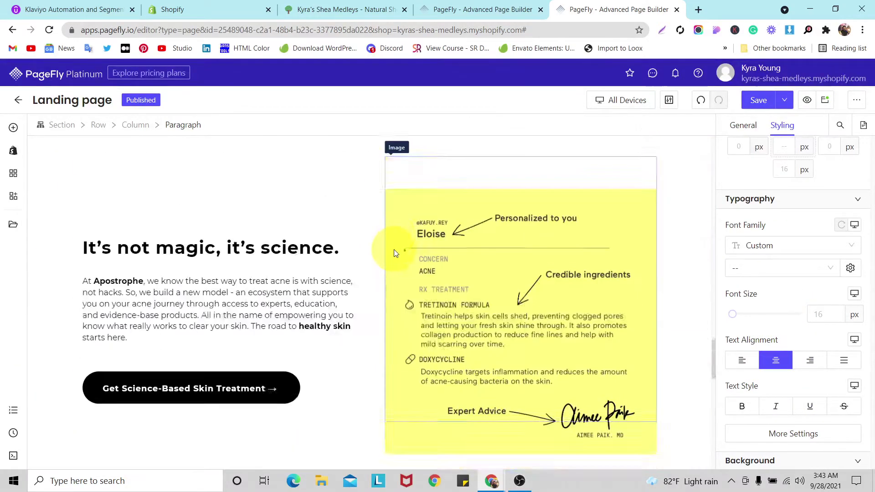
pyautogui.click(259, 328)
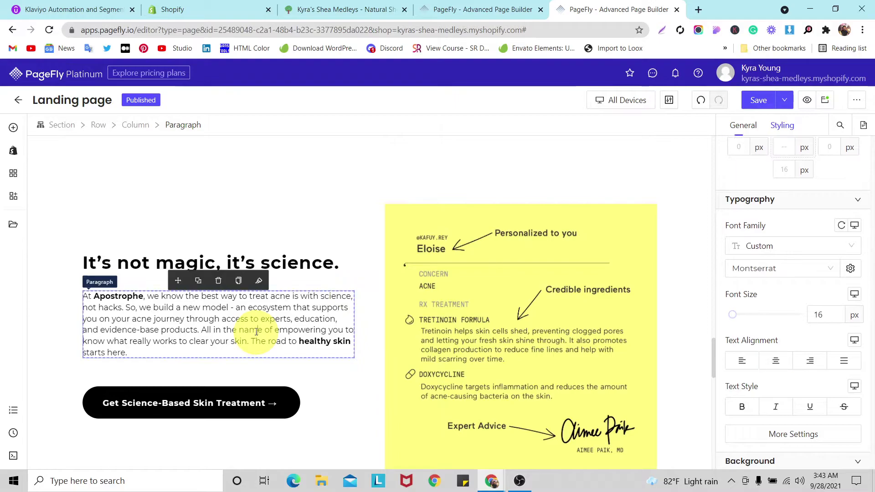
pyautogui.click(246, 282)
pyautogui.scroll(-15, 299, 312)
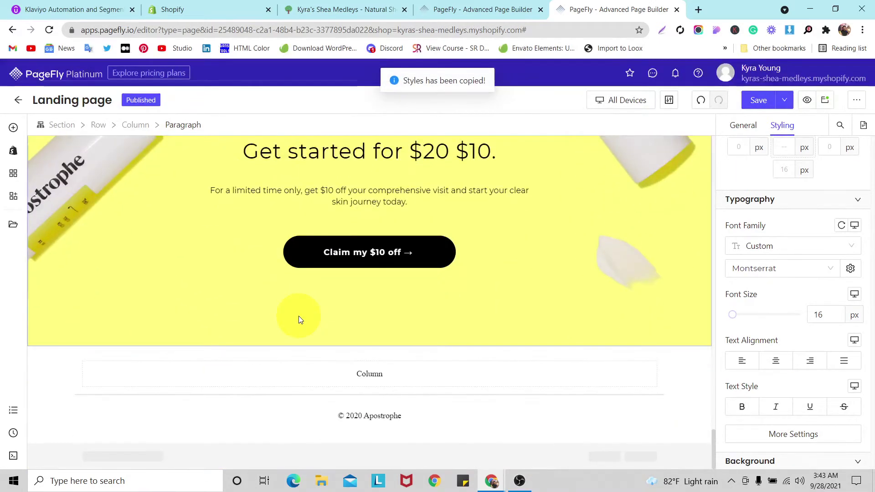
pyautogui.click(356, 416)
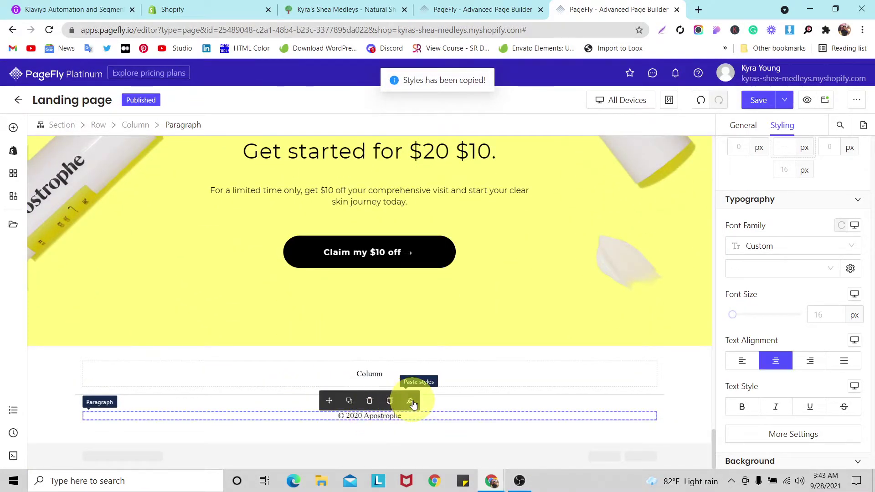
pyautogui.click(410, 401)
pyautogui.scroll(-1, 803, 291)
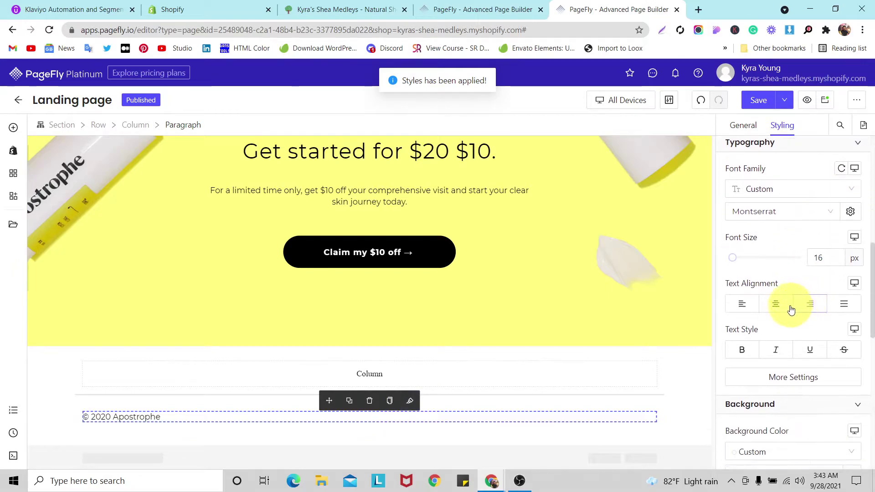
pyautogui.click(789, 308)
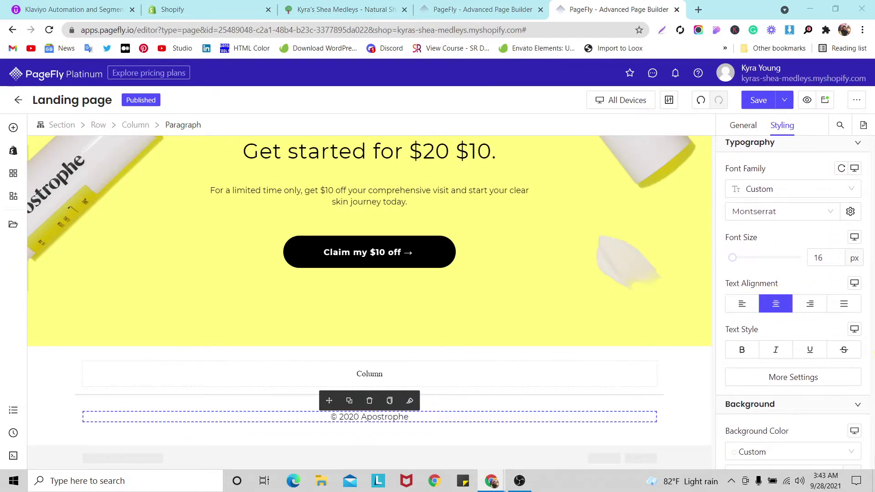
# Set the background color of the footer section containing the copyright line to black.
pyautogui.click(687, 386)
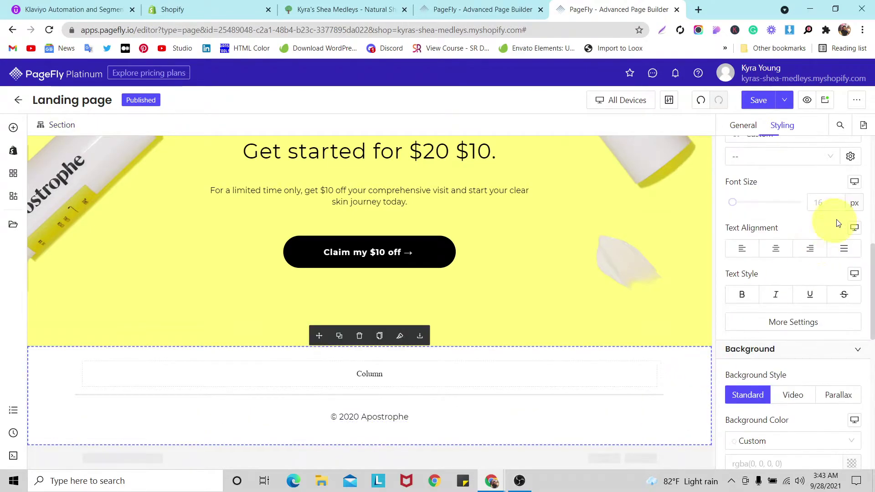
pyautogui.scroll(-1, 786, 186)
pyautogui.scroll(7, 795, 195)
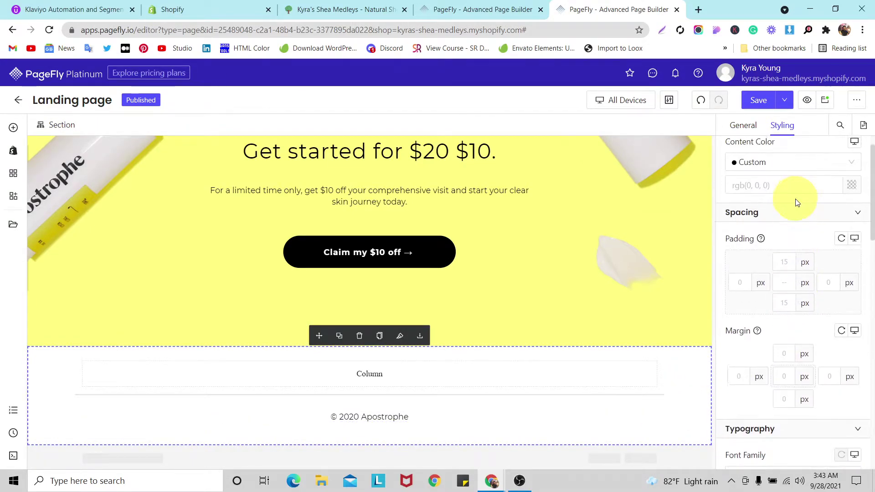
pyautogui.scroll(-8, 840, 236)
pyautogui.scroll(-5, 839, 236)
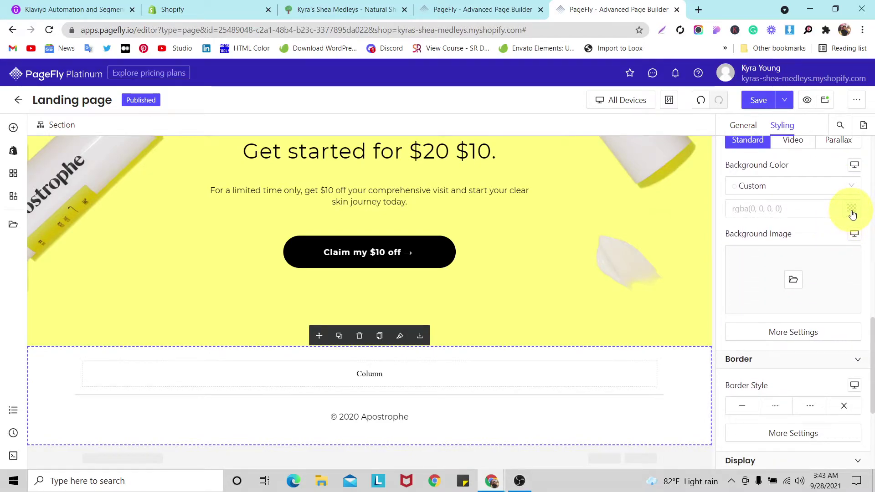
pyautogui.click(851, 212)
pyautogui.click(642, 281)
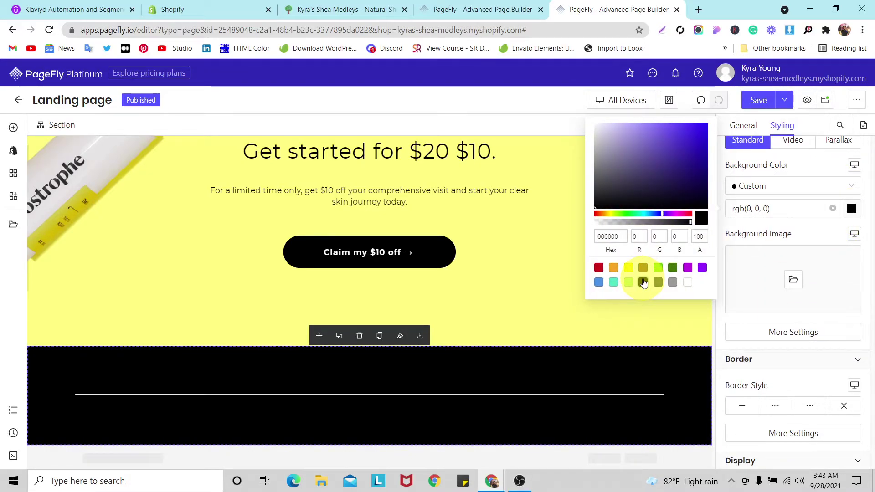
# Set the content color of the copyright paragraph to white, rgb(255, 255, 255).
pyautogui.click(360, 421)
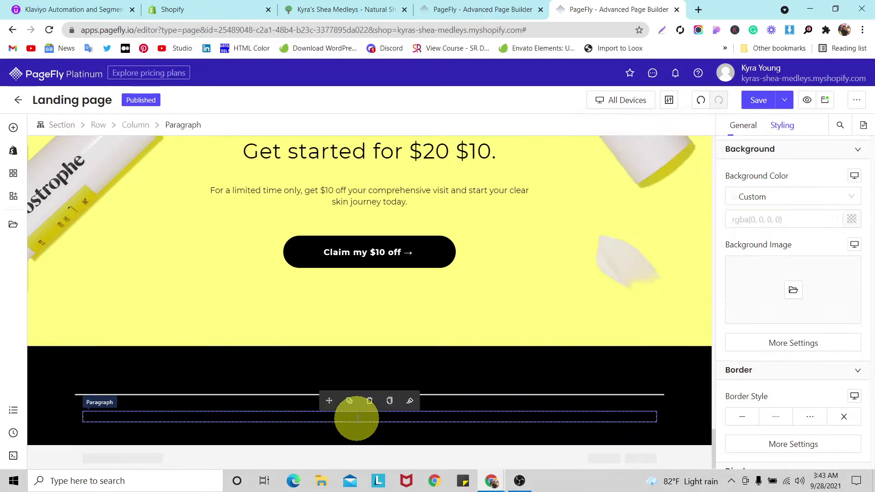
pyautogui.scroll(5, 793, 308)
pyautogui.scroll(1, 794, 311)
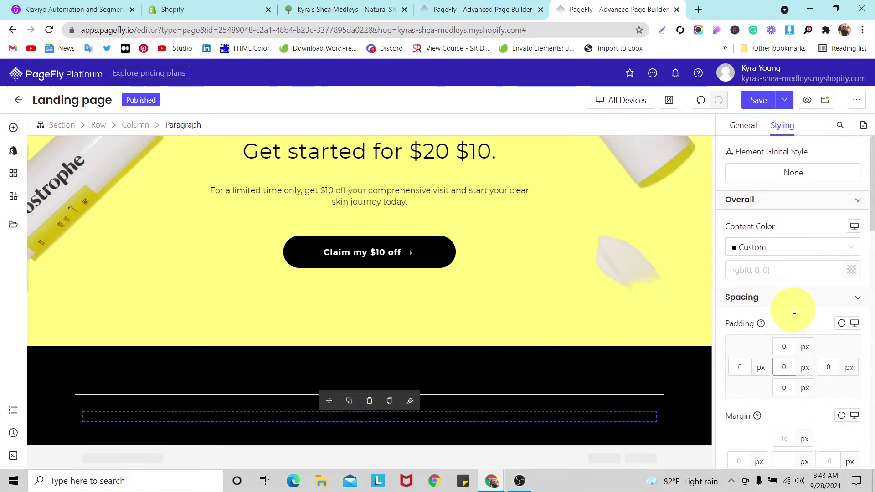
pyautogui.click(851, 270)
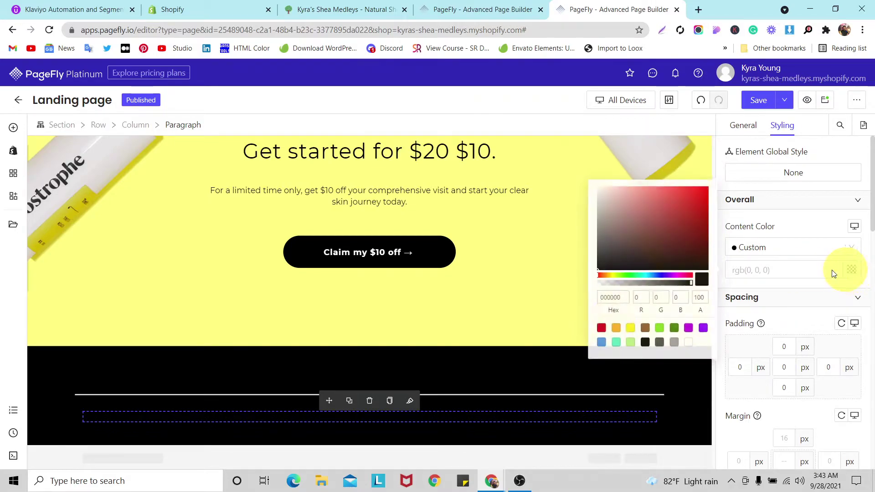
pyautogui.click(688, 344)
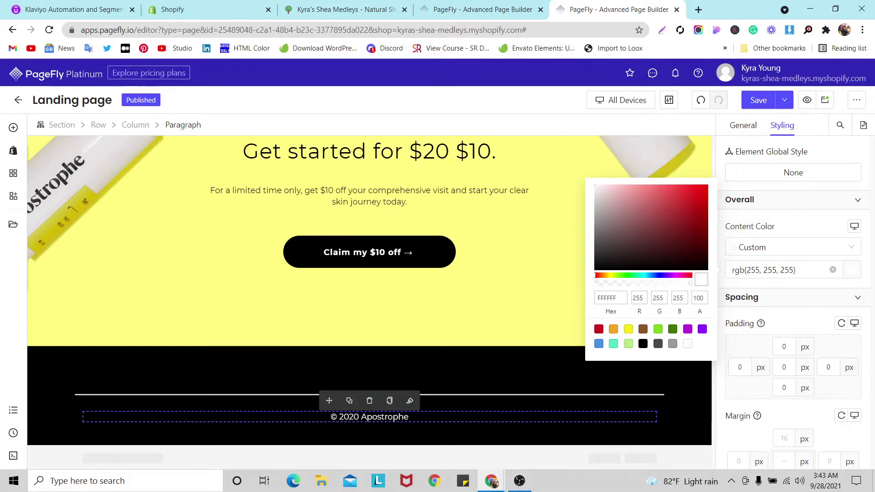
pyautogui.click(12, 128)
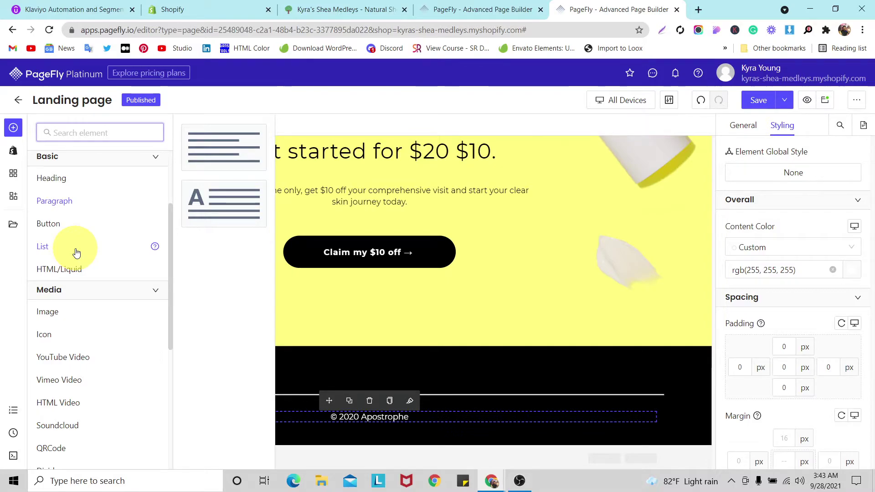
pyautogui.scroll(3, 77, 253)
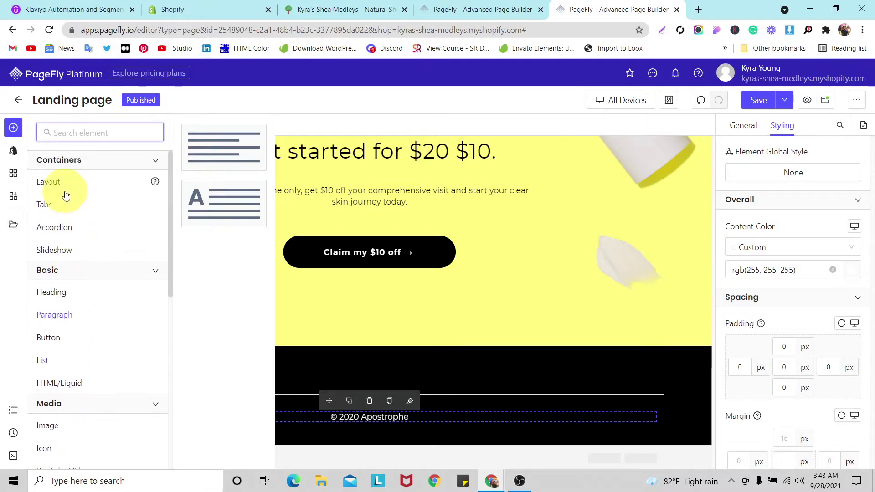
pyautogui.click(65, 183)
pyautogui.moveTo(192, 155); pyautogui.dragTo(287, 367)
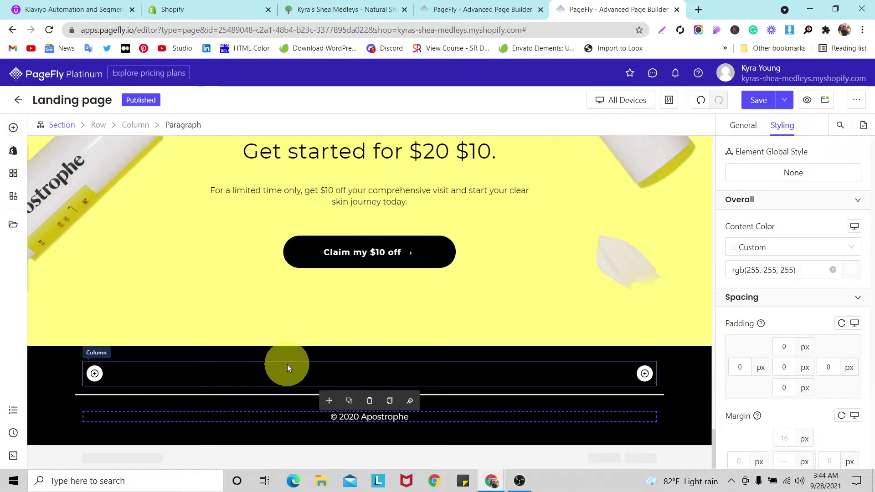
# Split the footer row above the divider into four columns and set its left and right padding to 200 px.
pyautogui.click(645, 374)
pyautogui.click(645, 375)
pyautogui.click(645, 374)
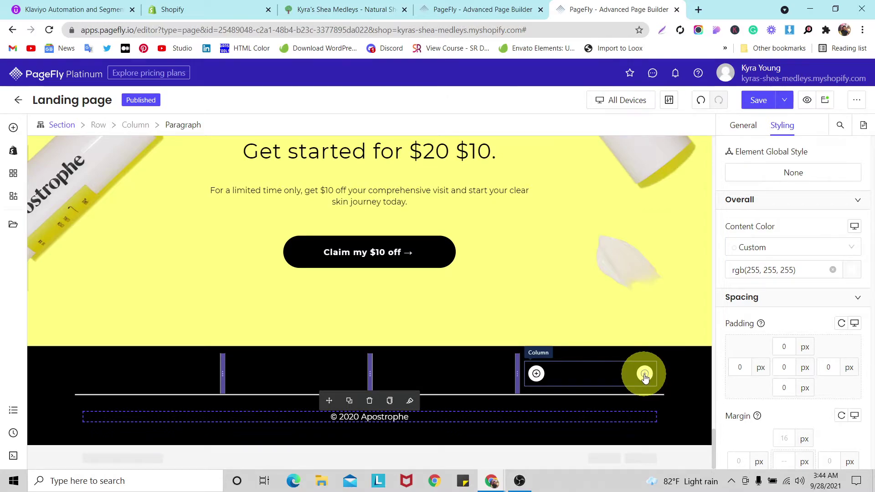
pyautogui.click(171, 360)
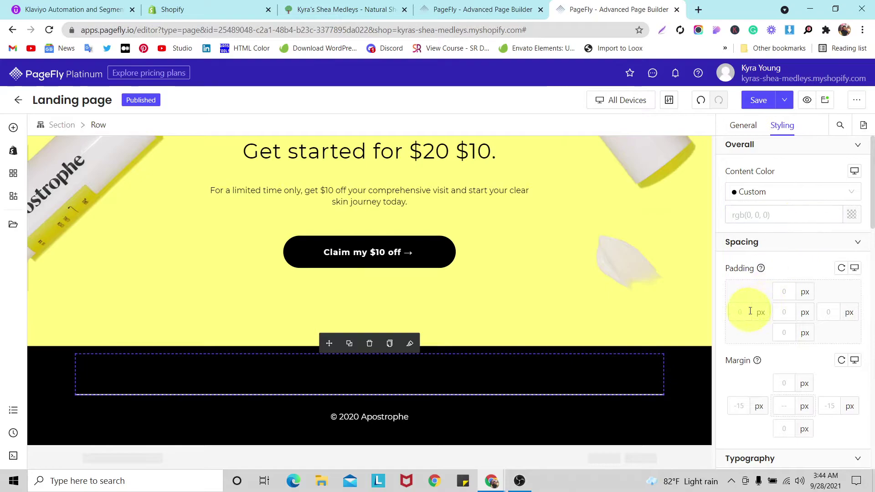
pyautogui.write('200')
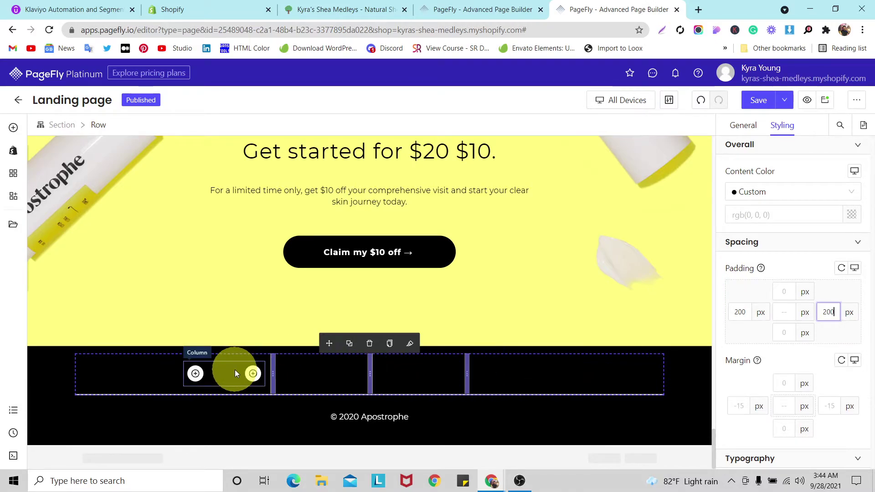
# Add a paragraph to the first column of the footer row and replace its placeholder text with "Privacy Policy".
pyautogui.click(12, 129)
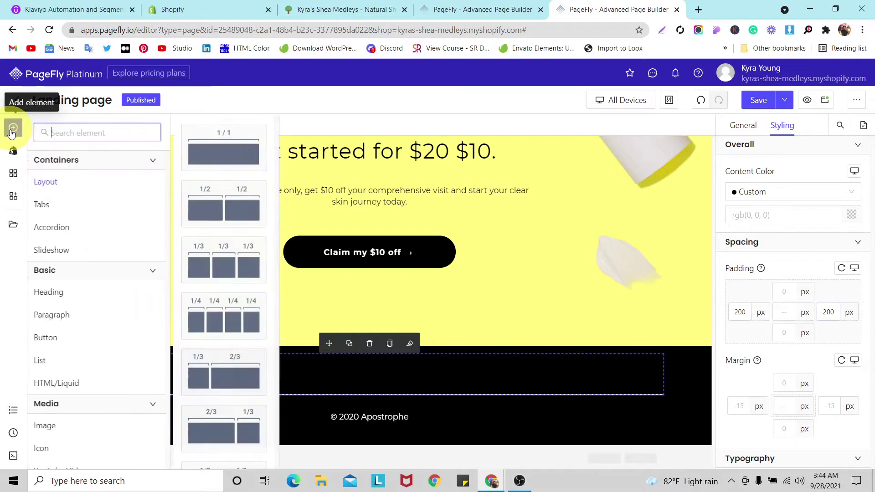
pyautogui.click(64, 313)
pyautogui.moveTo(219, 146); pyautogui.dragTo(245, 369)
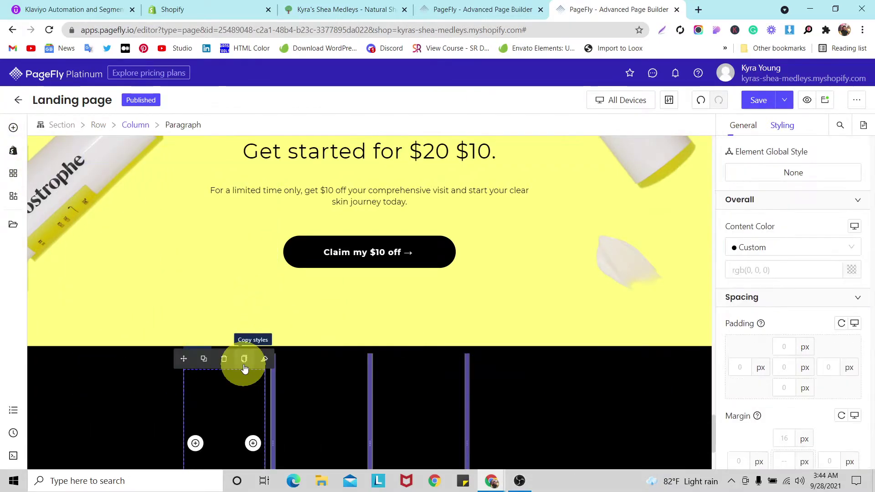
pyautogui.scroll(-3, 223, 387)
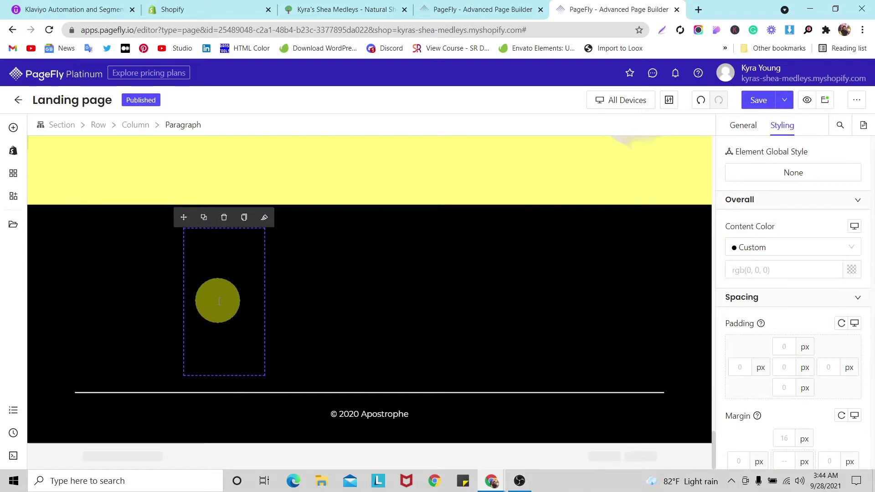
pyautogui.click(743, 128)
pyautogui.doubleClick(772, 250)
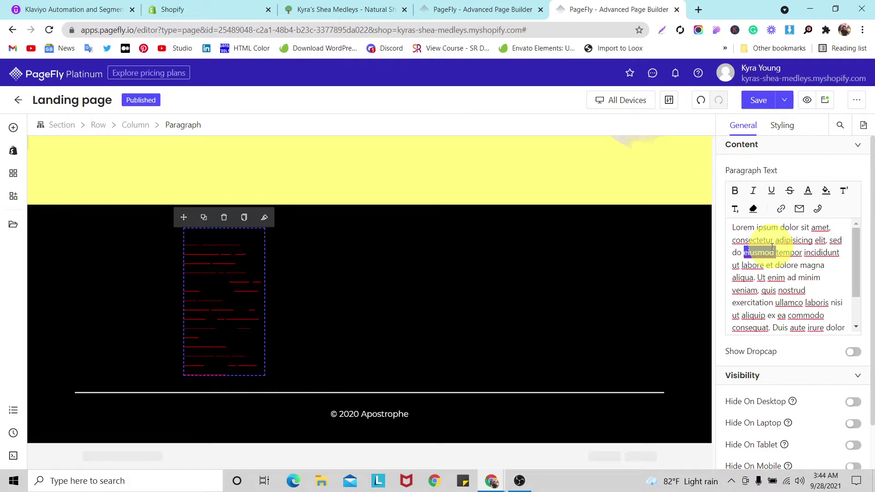
pyautogui.hotkey('ctrl', 'a')
pyautogui.write('P')
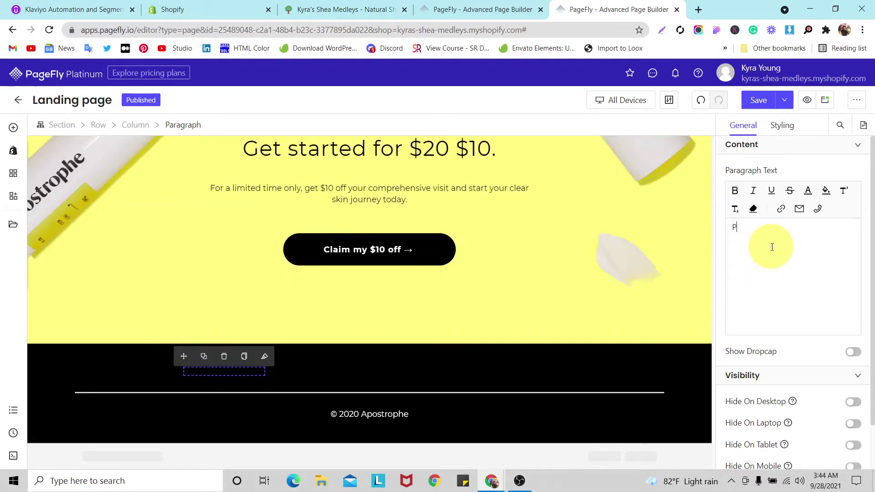
pyautogui.write('rivacy Policy')
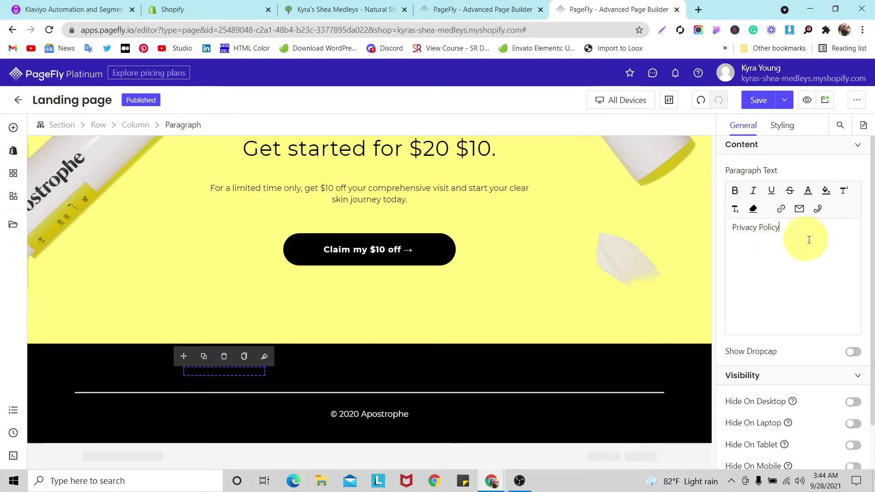
# Copy the styles of the copyright paragraph onto the "Privacy Policy" paragraph.
pyautogui.click(384, 415)
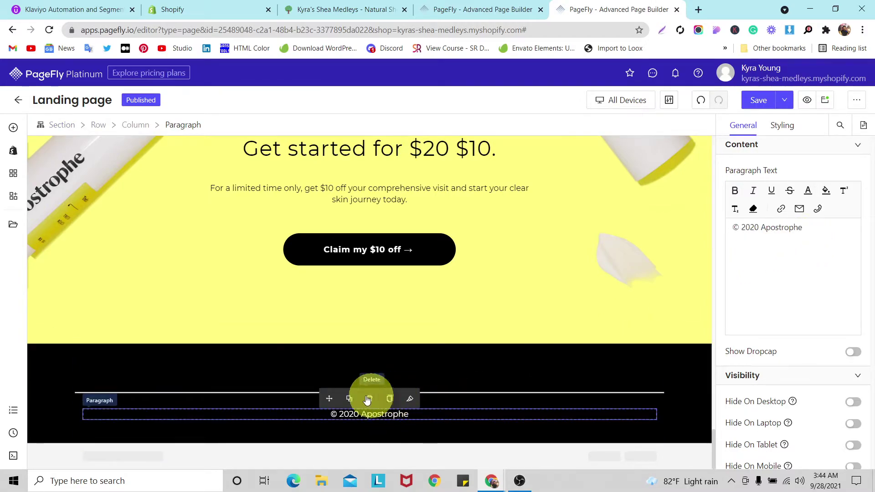
pyautogui.click(389, 399)
pyautogui.click(210, 370)
pyautogui.click(263, 359)
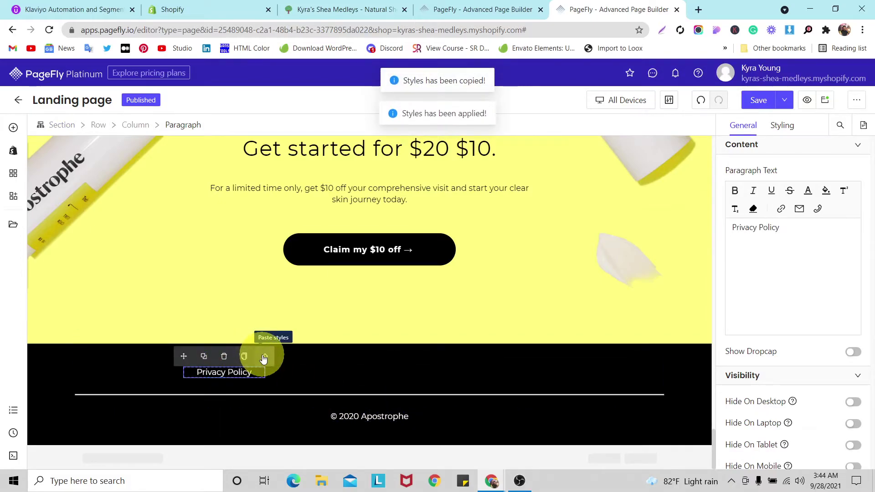
# Duplicate the "Privacy Policy" paragraph, move one copy into the second column and change its text to "Terms".
pyautogui.click(203, 356)
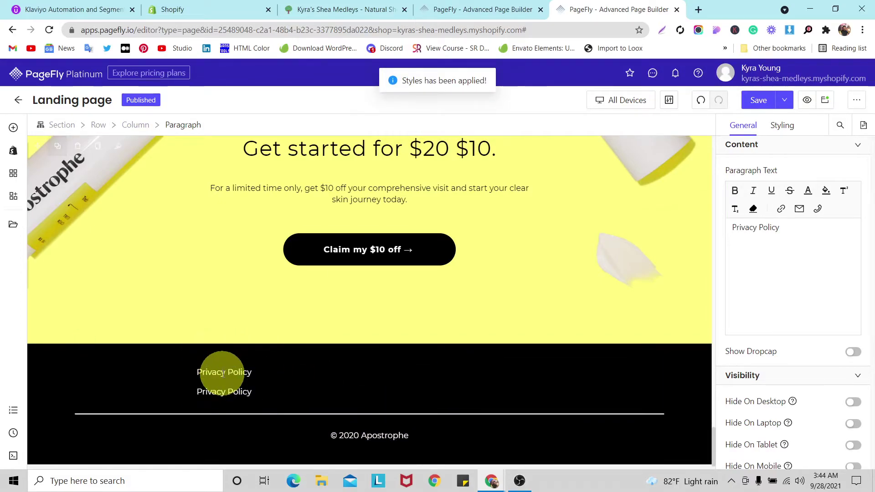
pyautogui.moveTo(183, 357); pyautogui.dragTo(328, 368)
pyautogui.doubleClick(318, 372)
pyautogui.write('Terms')
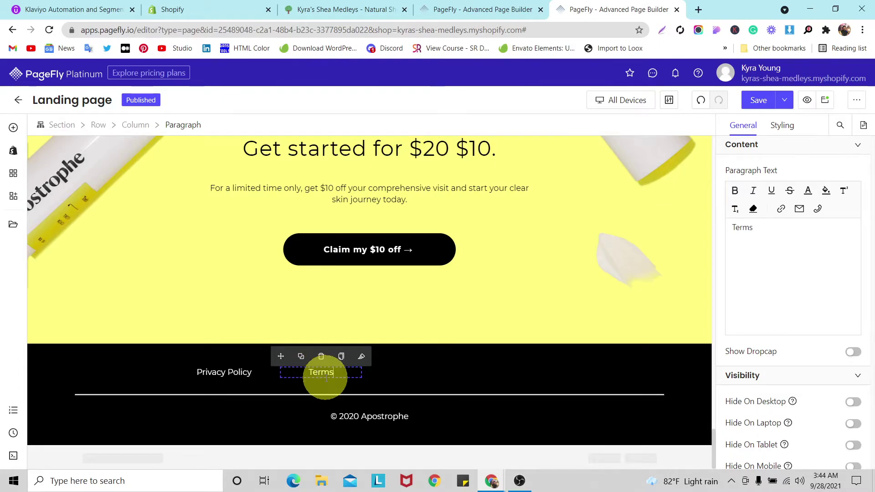
# Duplicate the "Terms" paragraph, move one copy into the third column and change its text to "HIPAA Authorization".
pyautogui.click(300, 356)
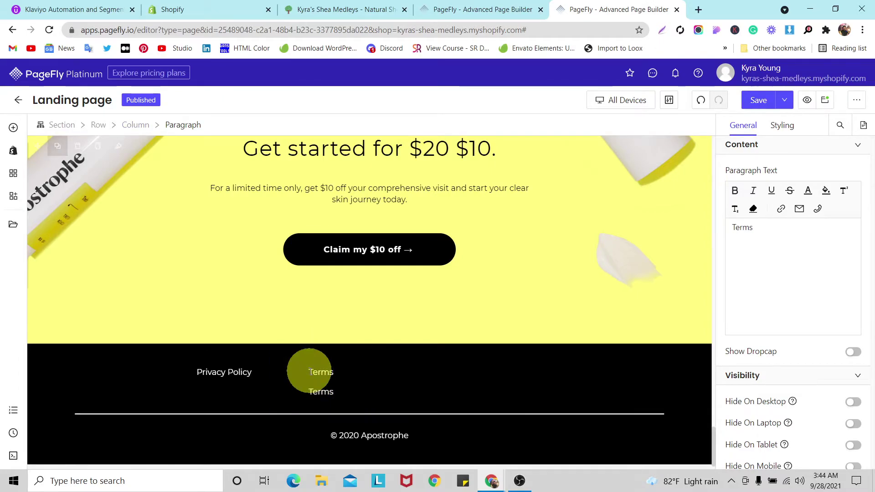
pyautogui.moveTo(282, 357); pyautogui.dragTo(411, 367)
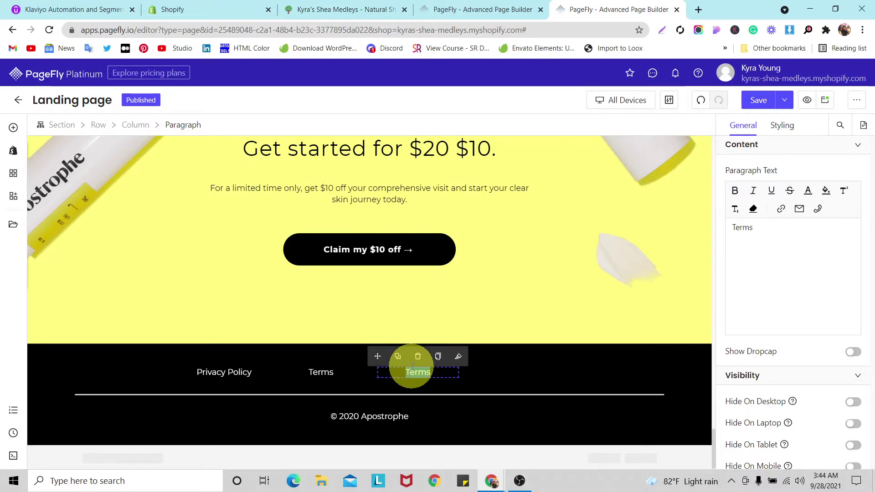
pyautogui.moveTo(411, 367); pyautogui.dragTo(413, 370)
pyautogui.write('HIPAA')
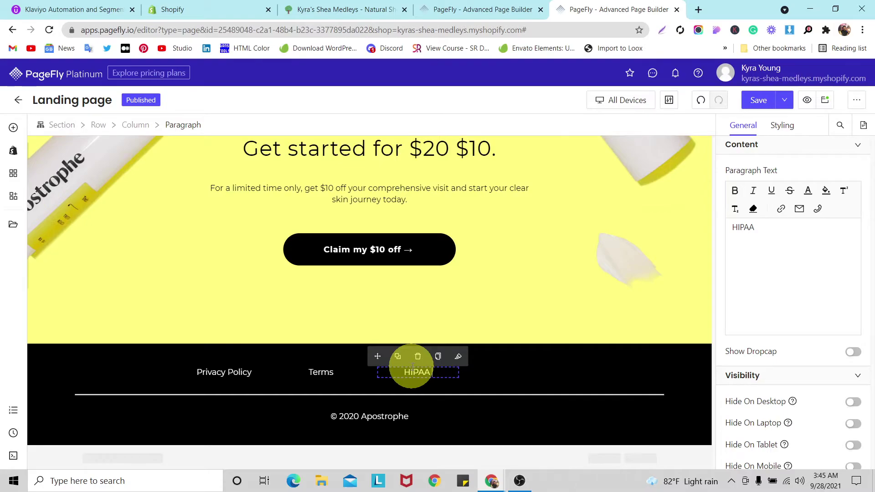
pyautogui.press('BackSpace')
pyautogui.press('BackSpace')
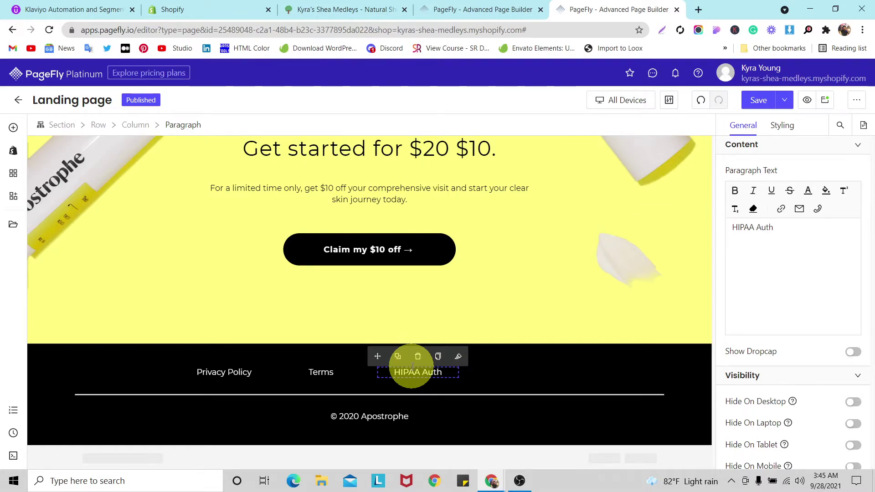
pyautogui.write('Autho')
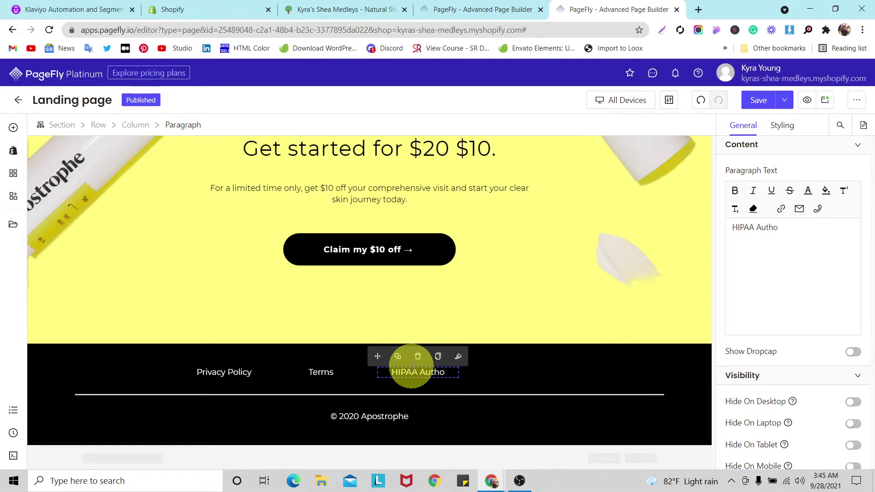
pyautogui.write('rizat')
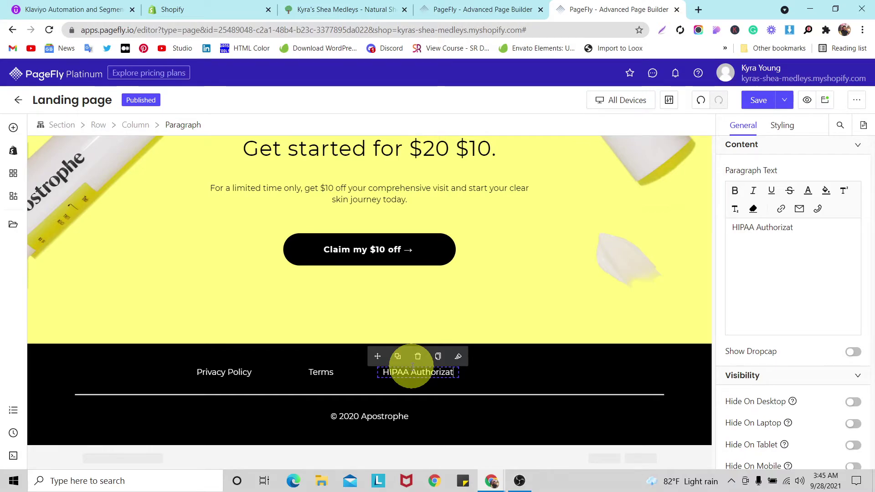
pyautogui.write('ion')
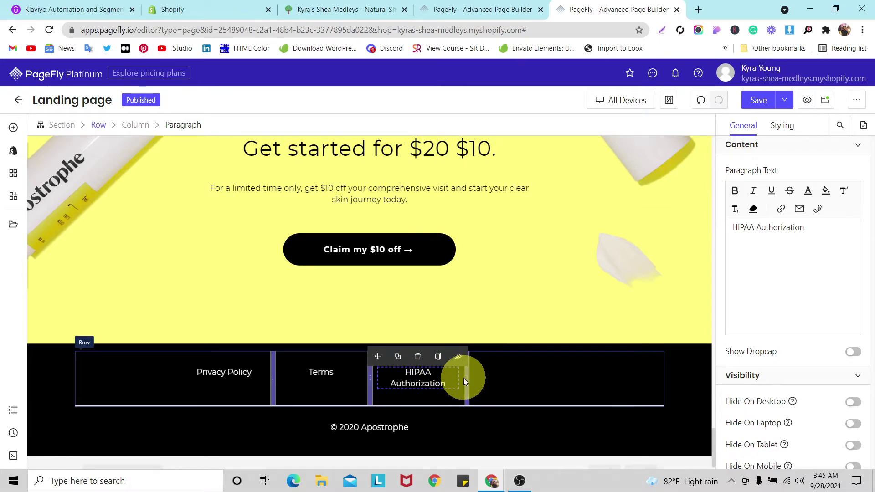
pyautogui.moveTo(467, 377); pyautogui.dragTo(469, 376)
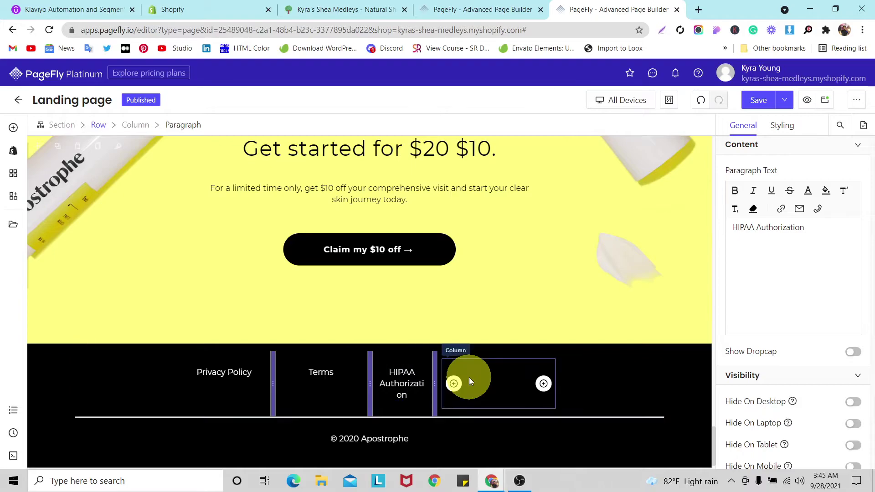
pyautogui.click(471, 376)
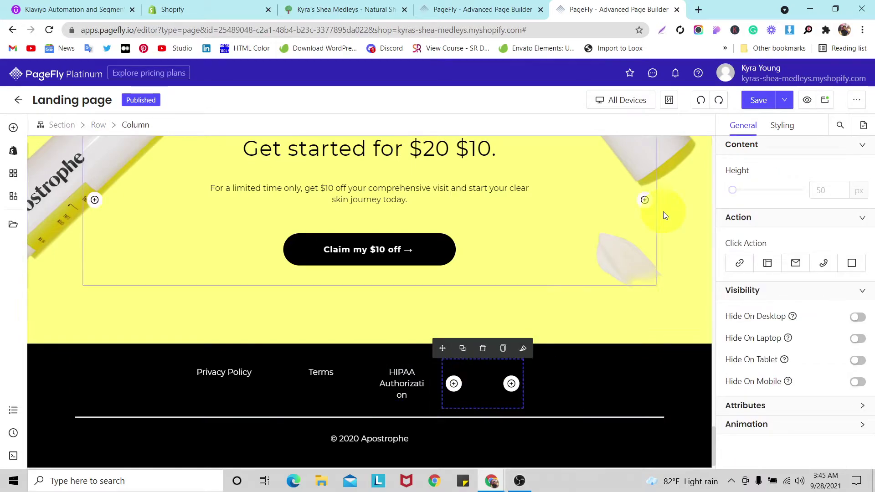
pyautogui.hotkey('ctrl', 'z')
pyautogui.click(398, 349)
pyautogui.click(401, 370)
pyautogui.click(385, 371)
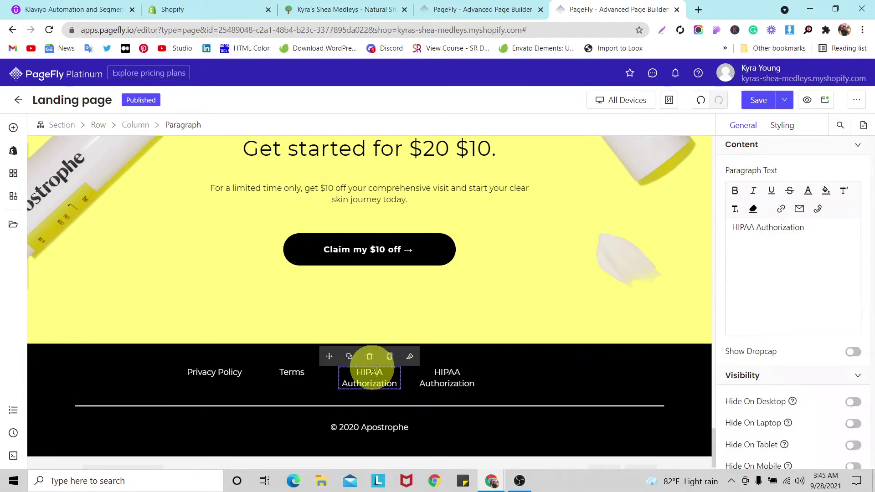
pyautogui.click(533, 360)
pyautogui.click(448, 378)
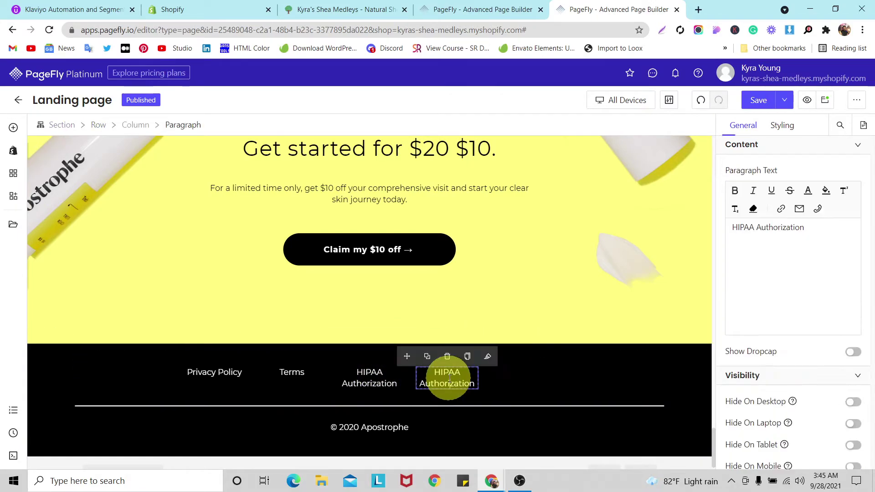
pyautogui.click(700, 99)
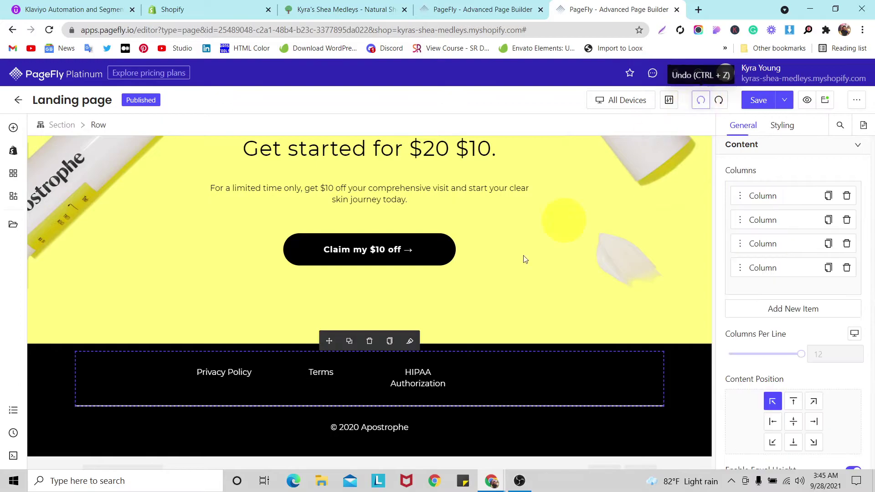
# Duplicate the "HIPAA Authorization" paragraph, move one copy into the fourth column and change its text to "Telehealth Consent".
pyautogui.click(420, 373)
pyautogui.click(398, 359)
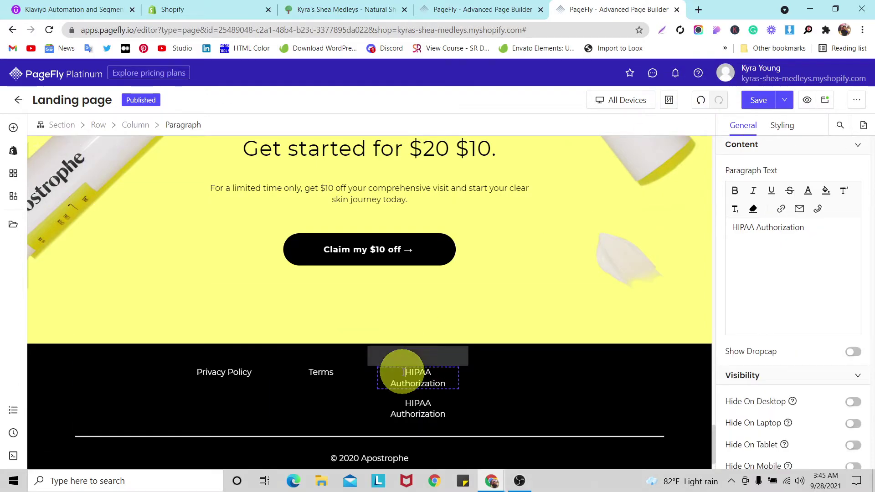
pyautogui.moveTo(379, 357); pyautogui.dragTo(500, 376)
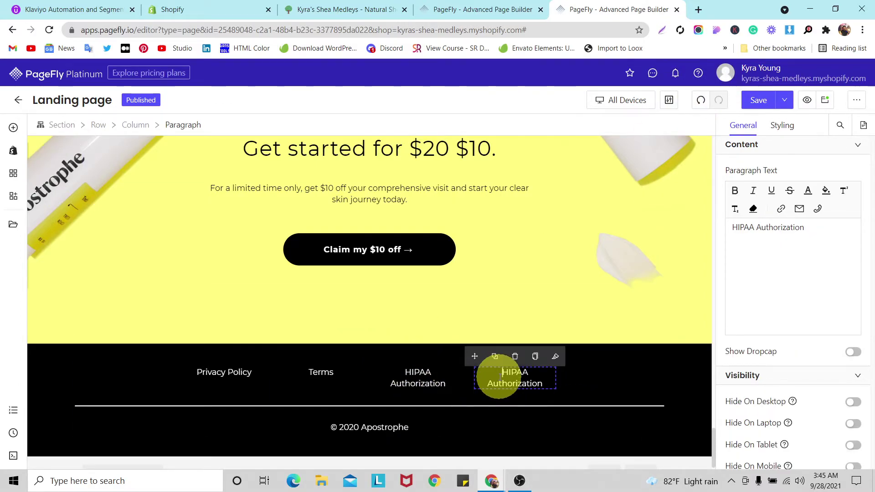
pyautogui.tripleClick(500, 377)
pyautogui.write('T')
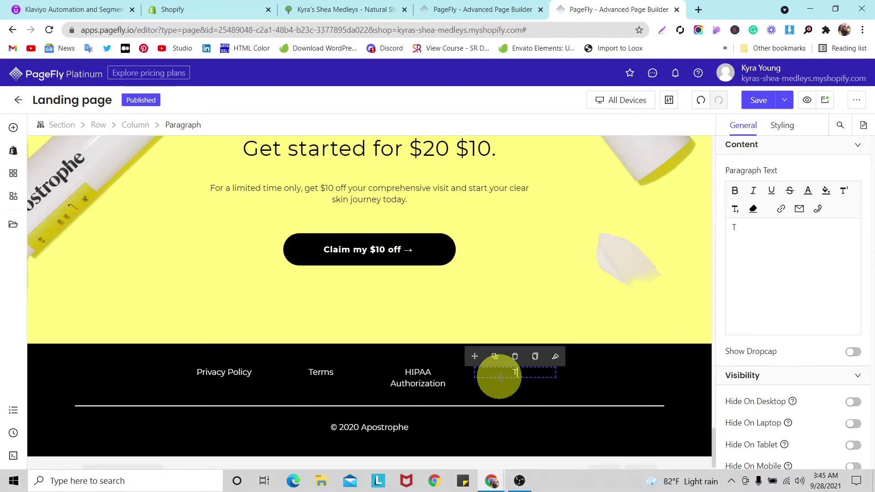
pyautogui.write('elehealth')
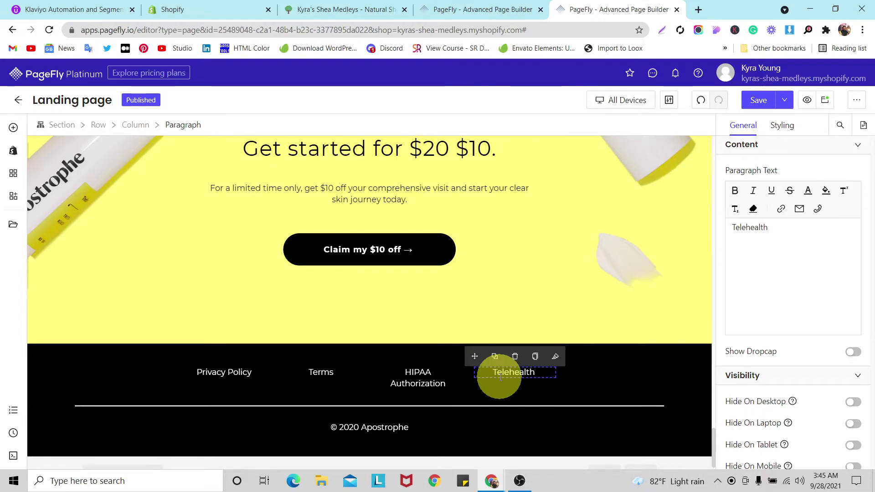
pyautogui.write('onsent')
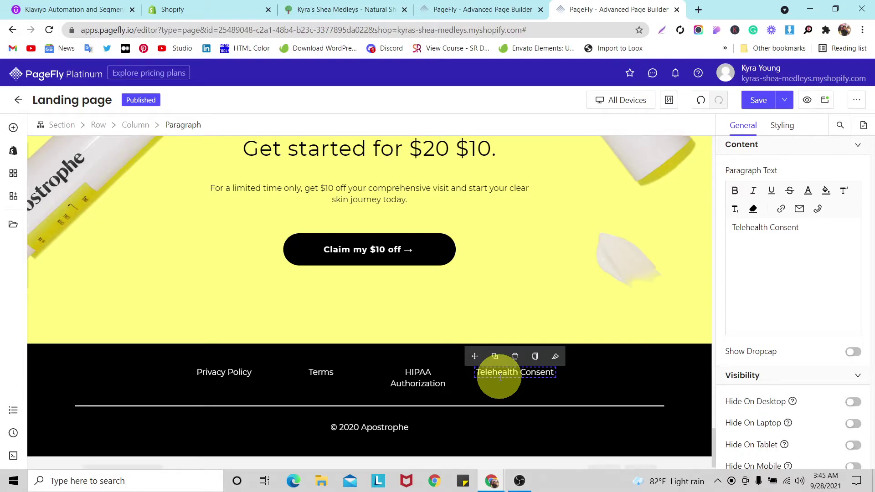
# Set the left and right padding of the footer links row to 150 px.
pyautogui.click(585, 387)
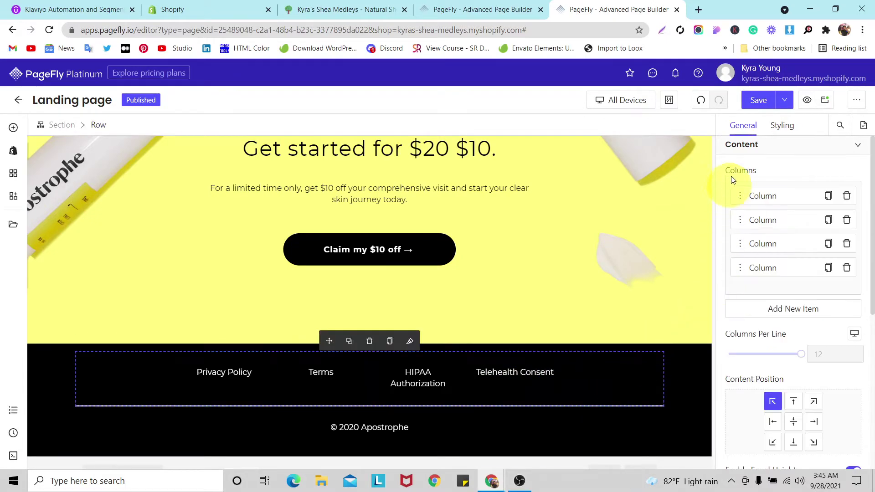
pyautogui.click(781, 128)
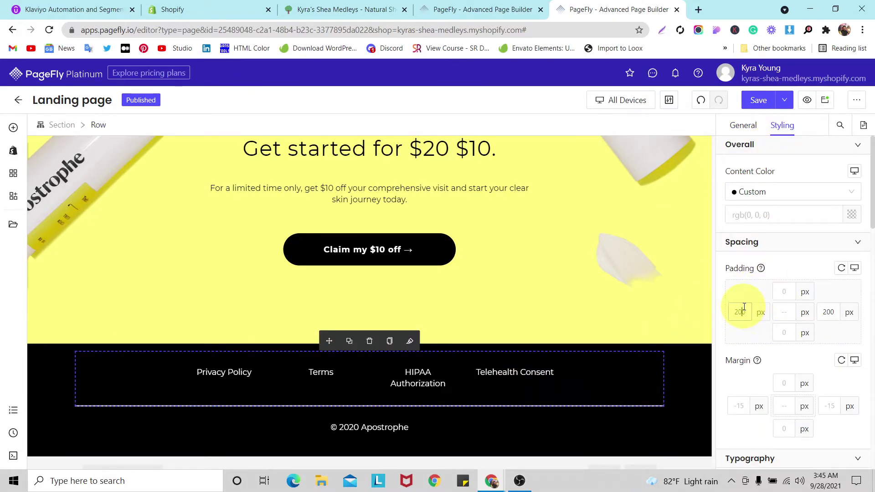
pyautogui.write('150')
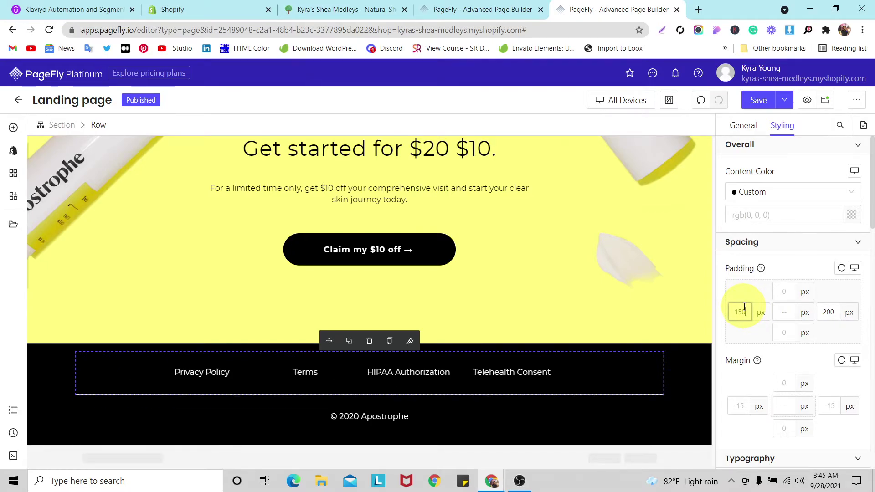
pyautogui.click(827, 313)
pyautogui.write('150')
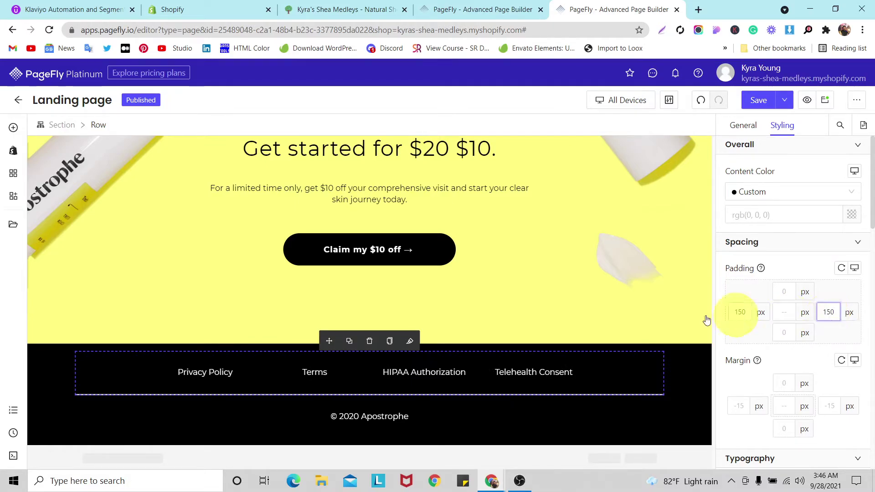
pyautogui.click(51, 374)
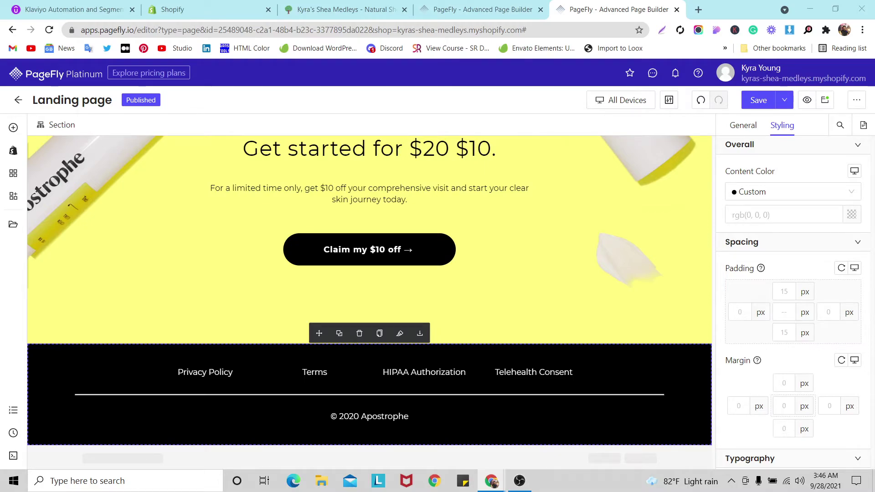
# Switch to the Mobile device view and set the footer links row's padding to 0 px on all sides.
pyautogui.click(620, 104)
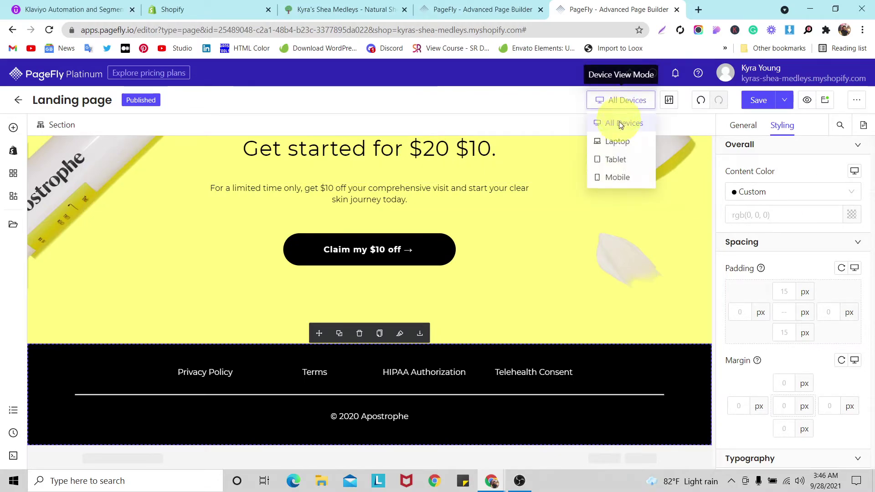
pyautogui.click(616, 177)
pyautogui.scroll(-5, 378, 256)
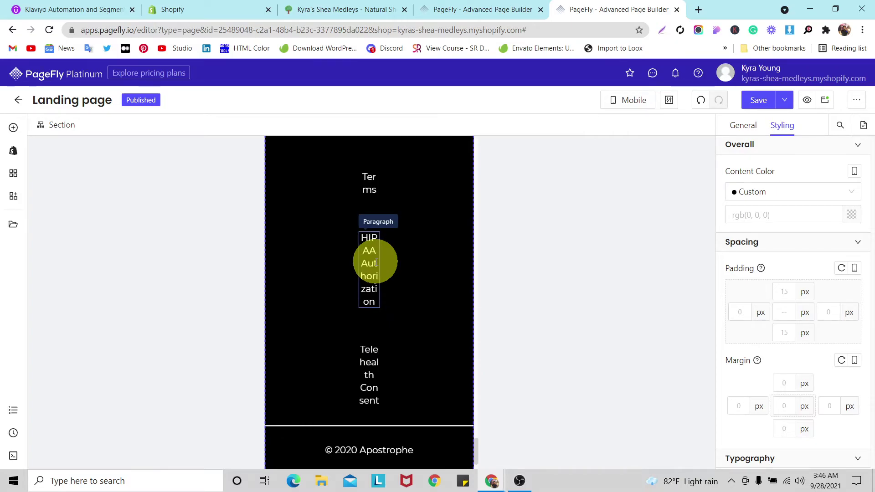
pyautogui.scroll(3, 376, 262)
pyautogui.click(420, 235)
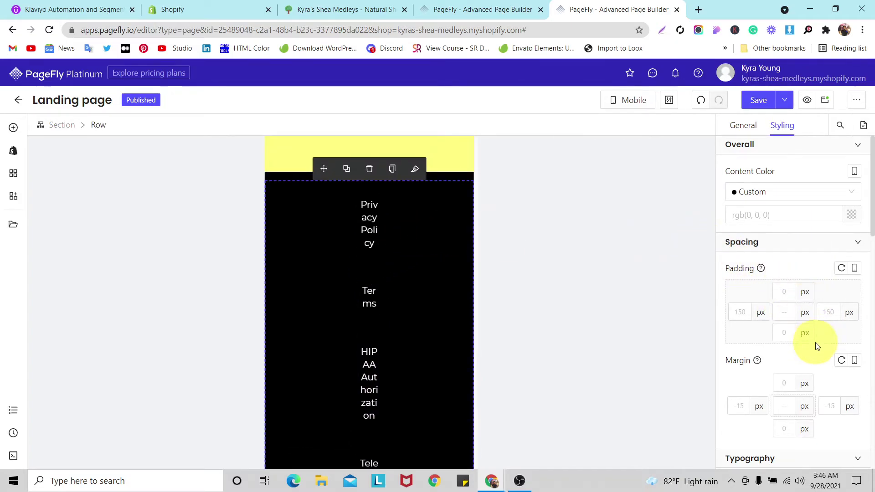
pyautogui.write('0')
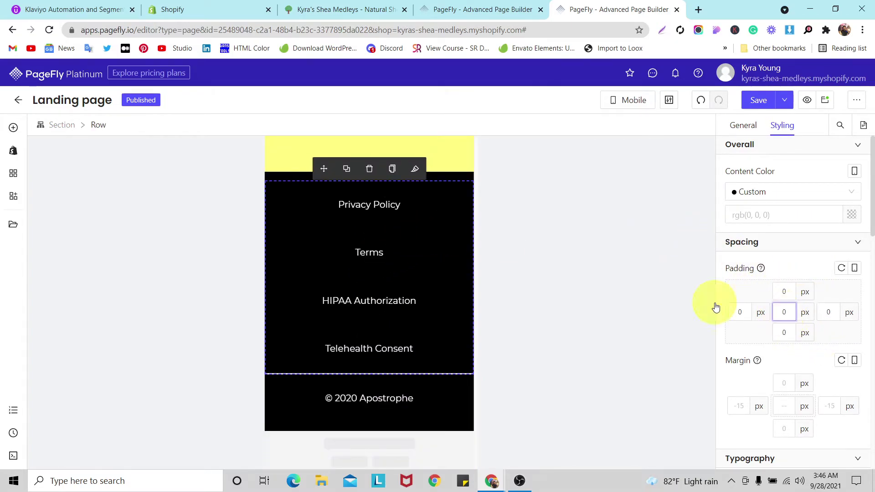
# Set the footer links row to 2 columns per line with 0 px column spacing on mobile.
pyautogui.click(741, 127)
pyautogui.scroll(-4, 770, 274)
pyautogui.click(759, 184)
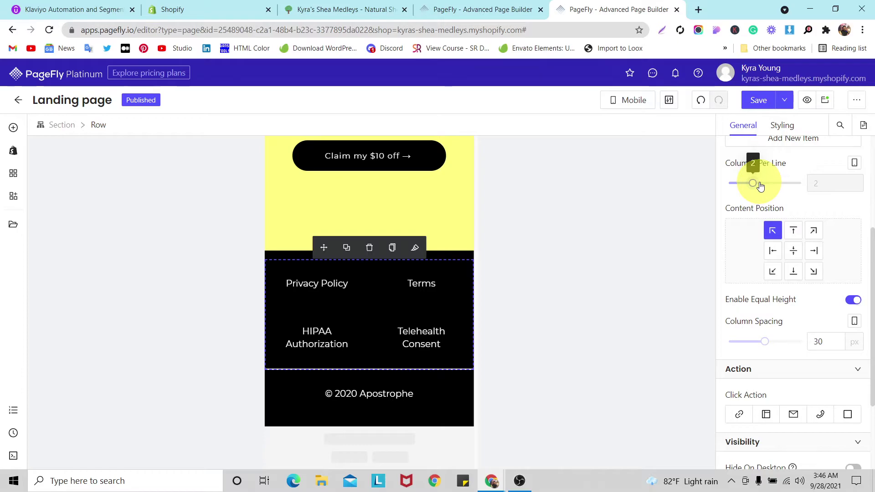
pyautogui.moveTo(771, 187)
pyautogui.mouseDown()
pyautogui.moveTo(791, 184)
pyautogui.moveTo(763, 186)
pyautogui.mouseUp()
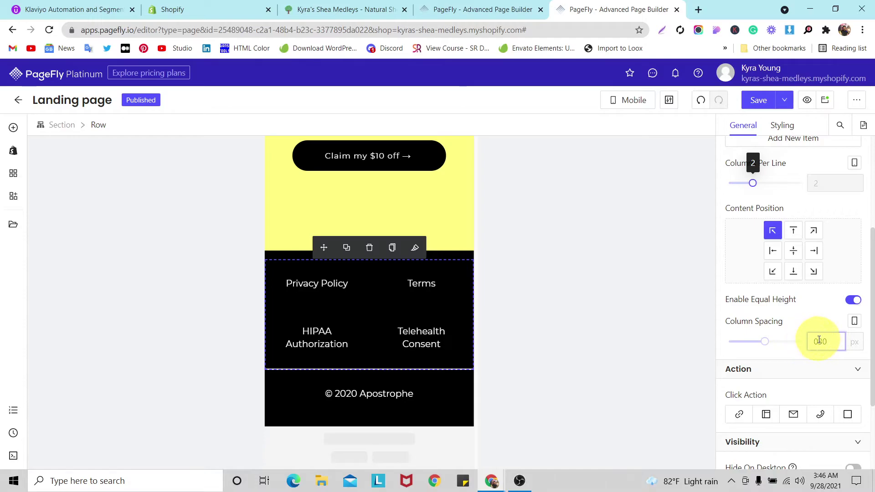
pyautogui.write('0')
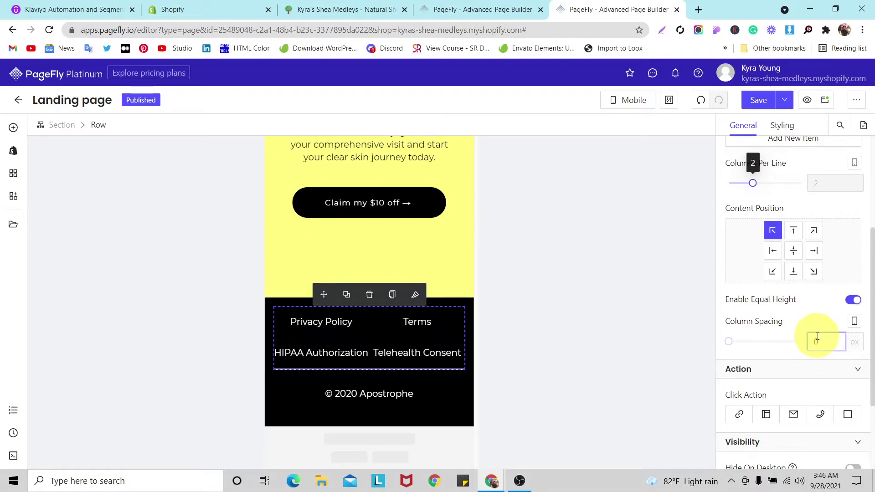
# Set the footer section's top and bottom padding to 40 px on mobile.
pyautogui.click(465, 305)
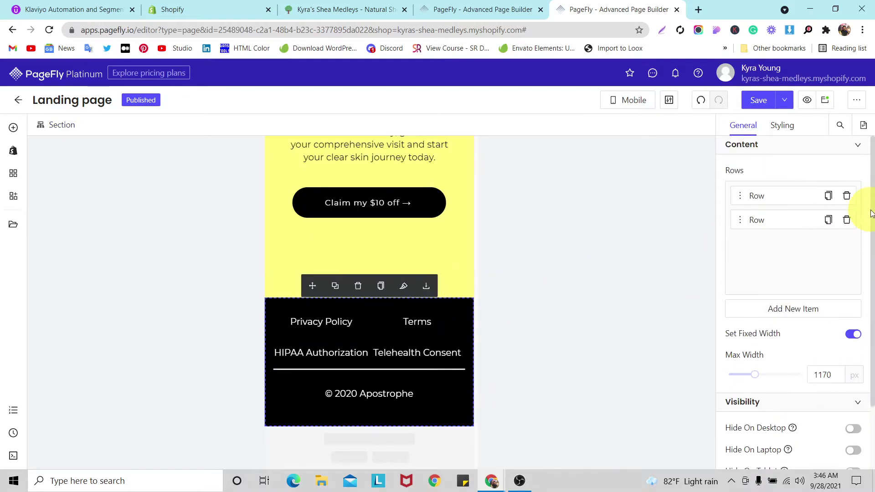
pyautogui.click(782, 126)
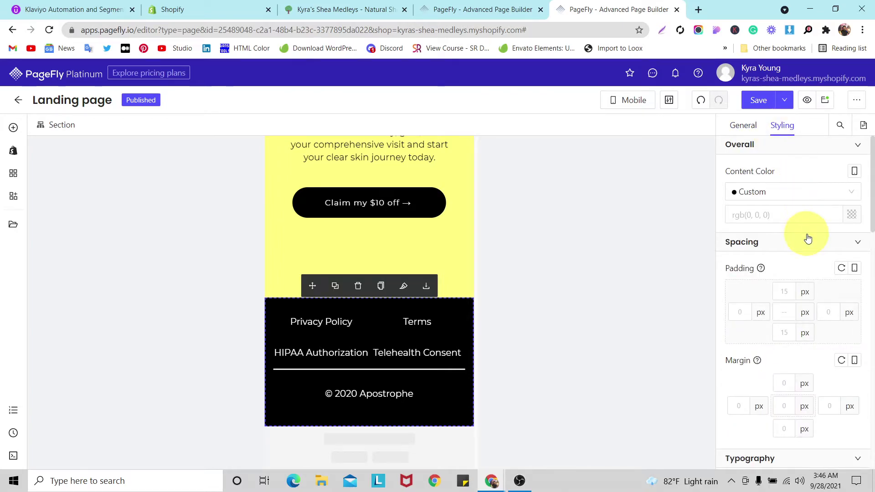
pyautogui.click(790, 291)
pyautogui.write('40')
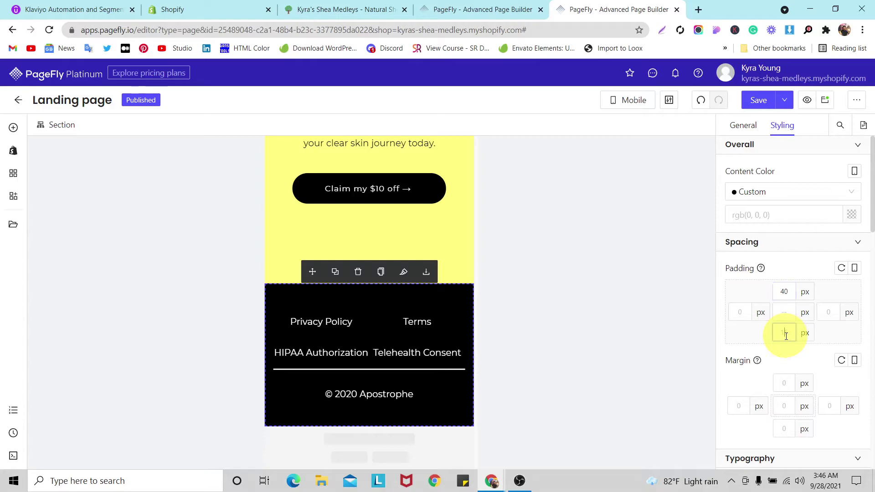
pyautogui.write('40')
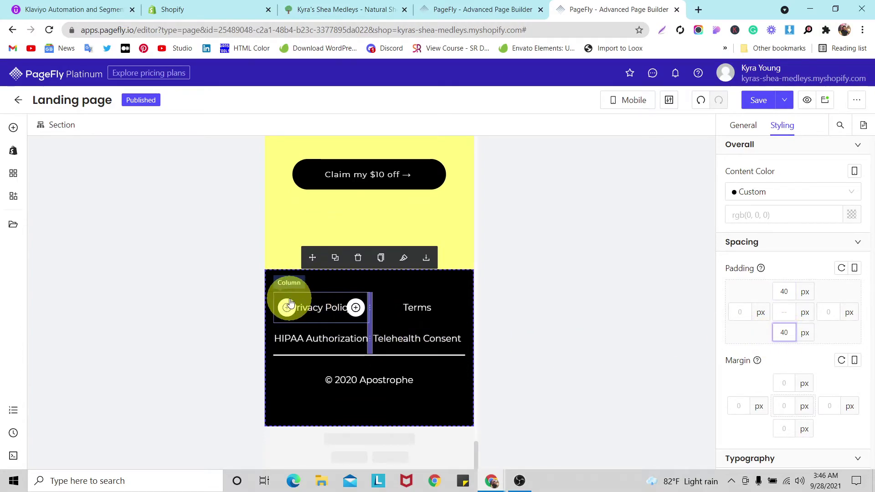
# Set the font size of the "Privacy Policy" paragraph to 14 px on mobile.
pyautogui.click(328, 304)
pyautogui.scroll(-3, 843, 365)
pyautogui.scroll(-5, 833, 383)
pyautogui.write('14')
# Copy the "Privacy Policy" paragraph's styles onto the "Terms", "Telehealth Consent", "HIPAA Authorization" and copyright paragraphs.
pyautogui.click(345, 289)
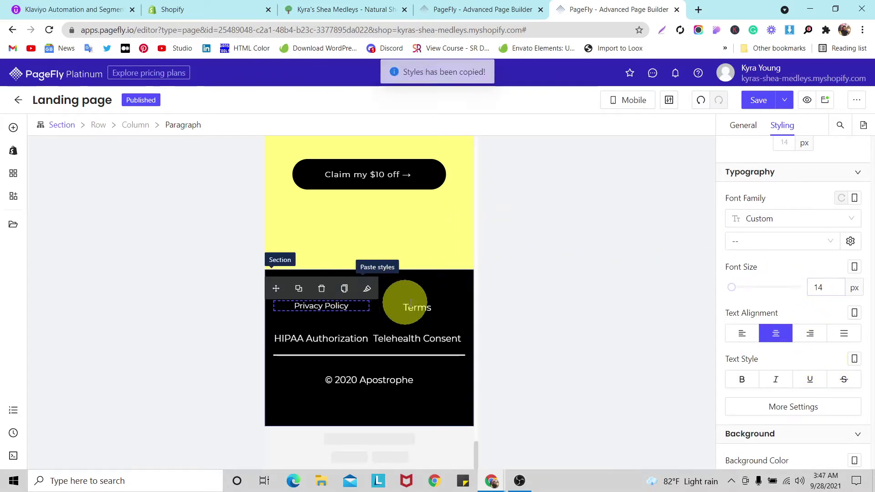
pyautogui.click(406, 307)
pyautogui.click(461, 288)
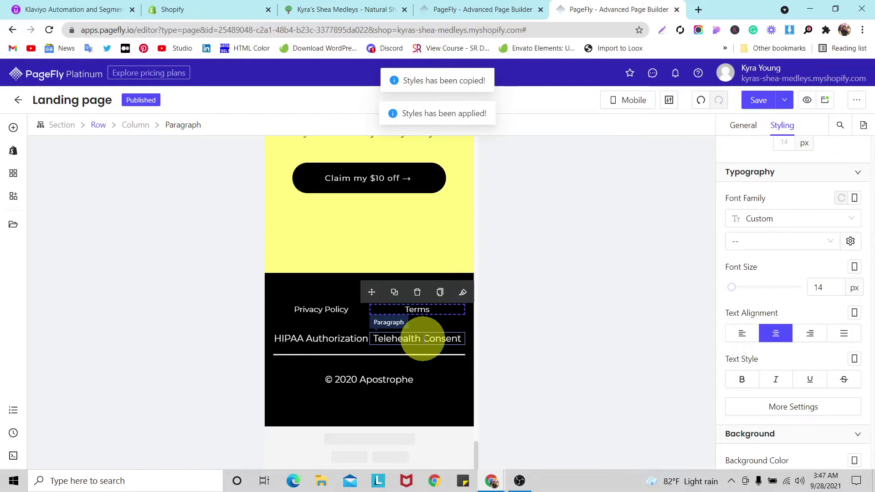
pyautogui.click(424, 339)
pyautogui.click(462, 319)
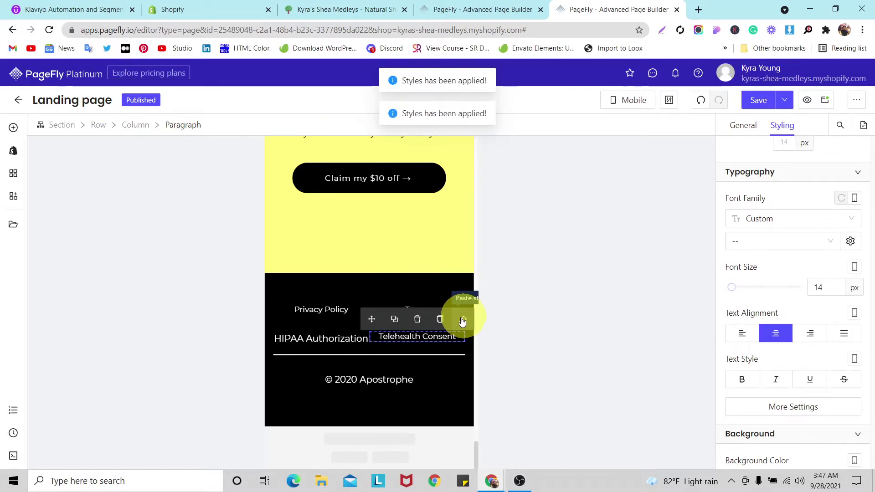
pyautogui.click(338, 339)
pyautogui.click(367, 323)
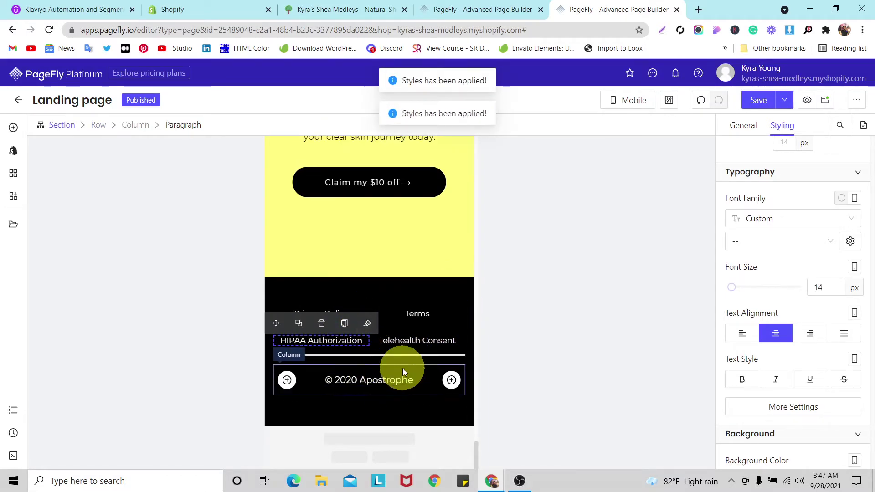
pyautogui.click(367, 323)
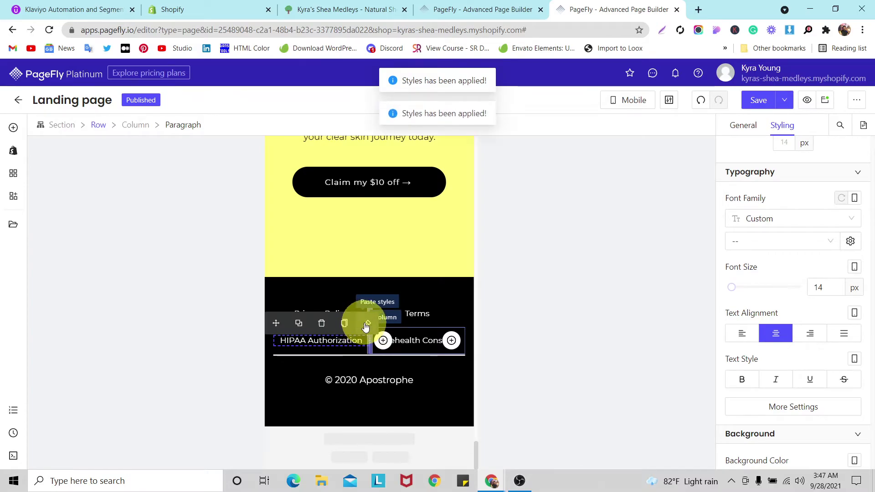
pyautogui.click(366, 324)
pyautogui.click(370, 389)
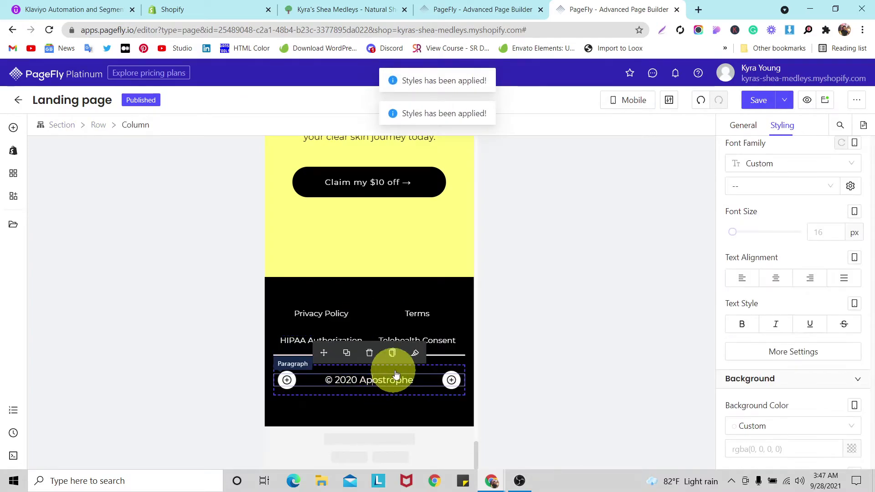
pyautogui.click(415, 355)
pyautogui.click(299, 289)
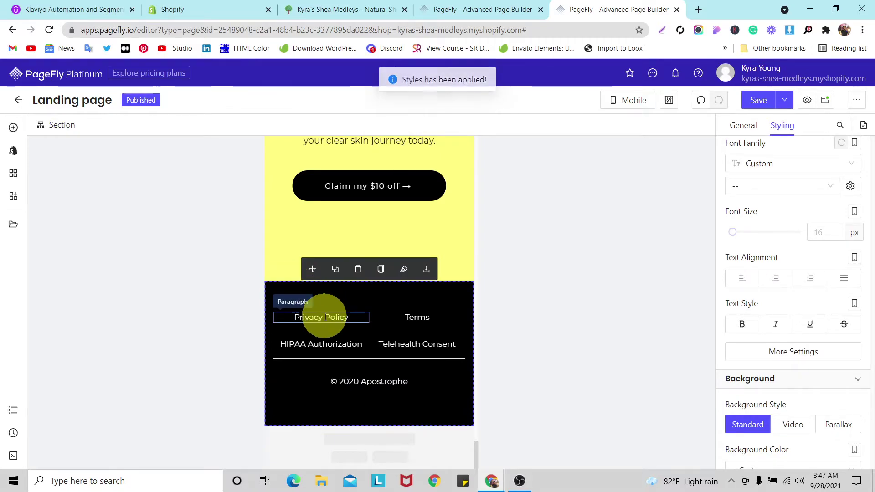
pyautogui.scroll(3, 789, 246)
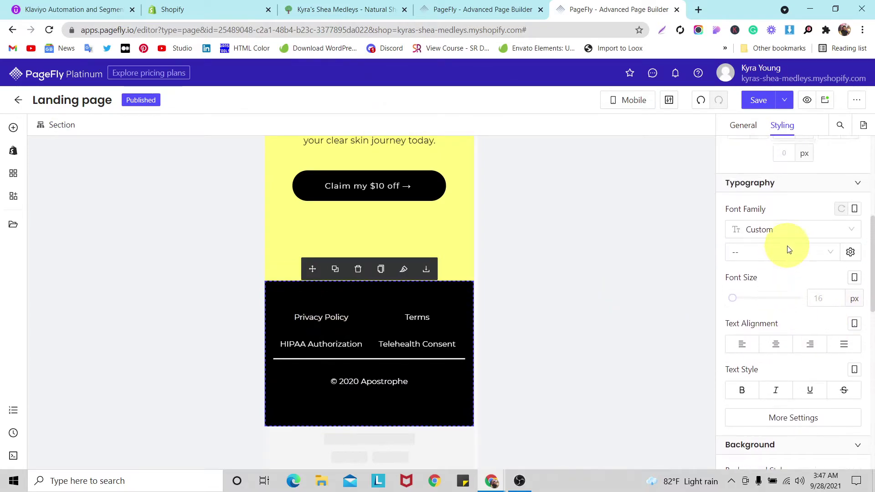
pyautogui.click(311, 324)
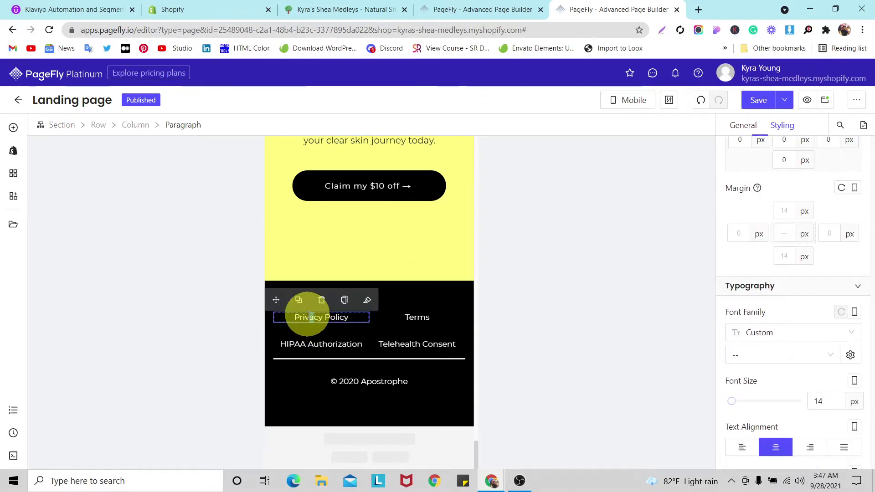
pyautogui.click(743, 126)
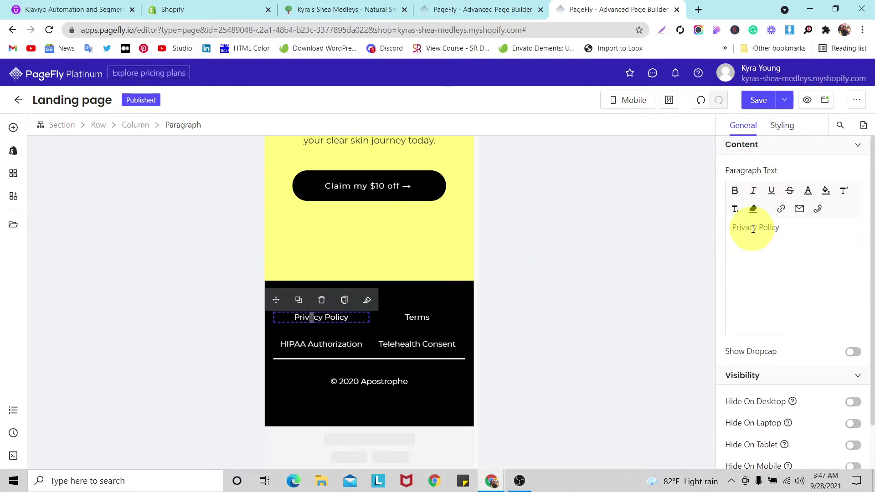
pyautogui.moveTo(752, 228); pyautogui.dragTo(780, 228)
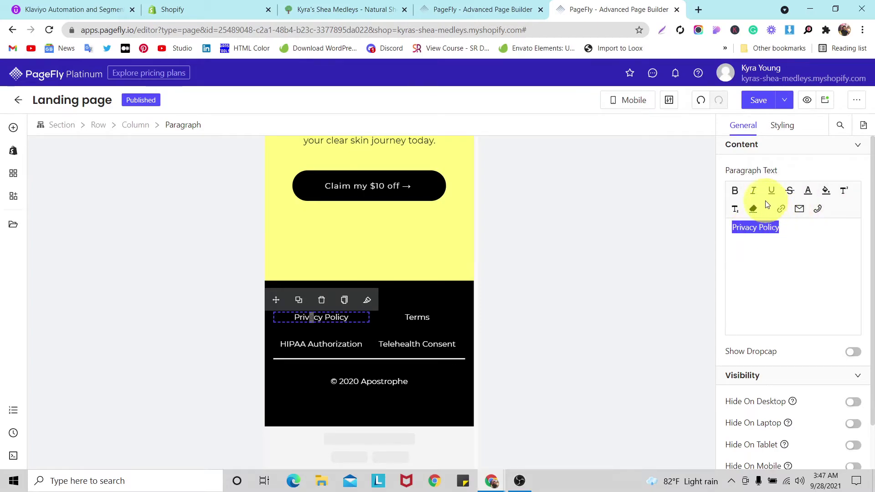
# Set the click action of the "Privacy Policy" column to open the store's Privacy Policy page, finding it with the search "pri".
pyautogui.click(141, 128)
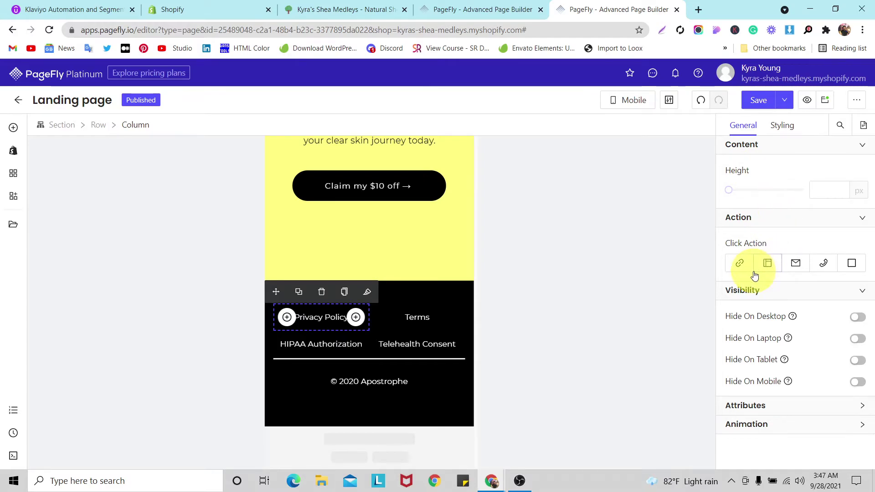
pyautogui.click(739, 263)
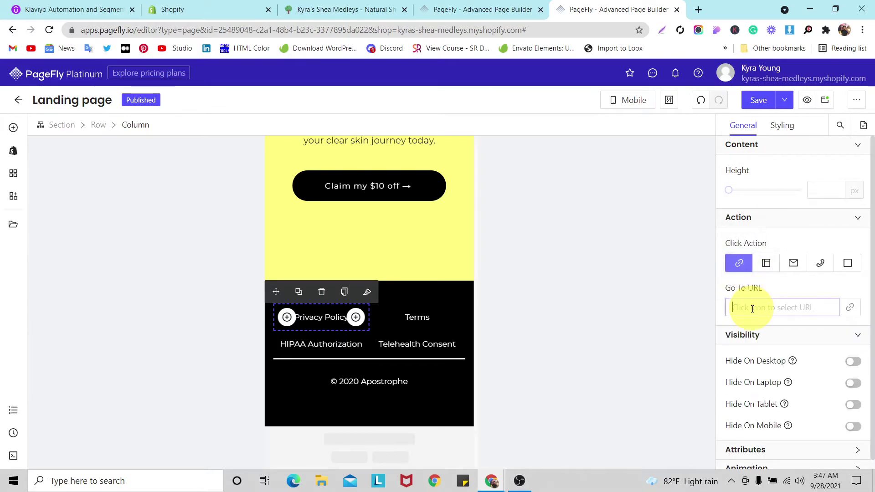
pyautogui.click(751, 308)
pyautogui.click(359, 217)
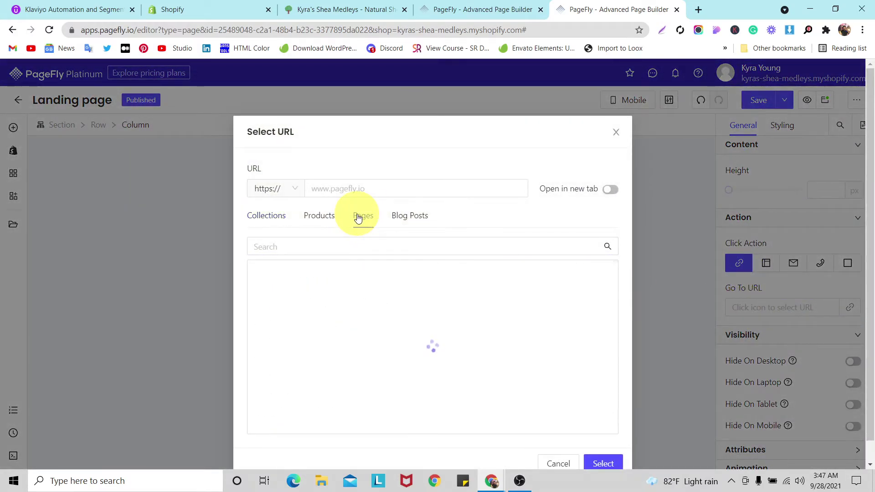
pyautogui.scroll(-5, 369, 315)
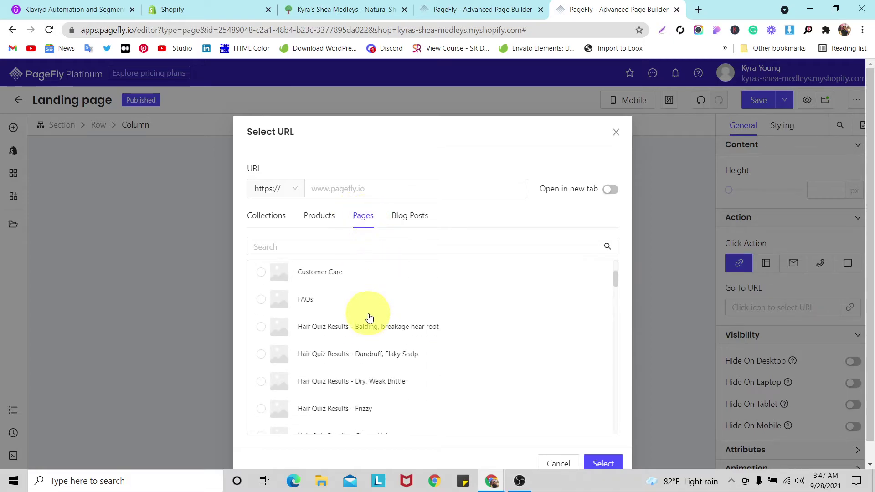
pyautogui.scroll(-15, 369, 317)
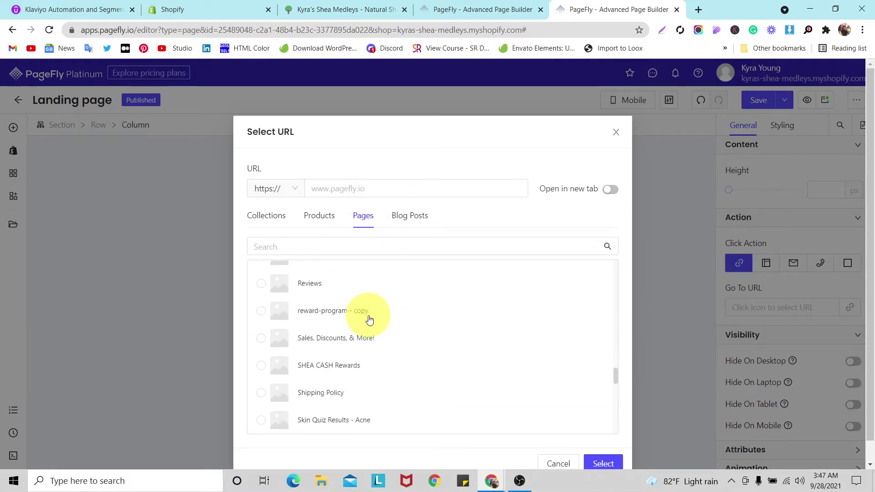
pyautogui.click(347, 245)
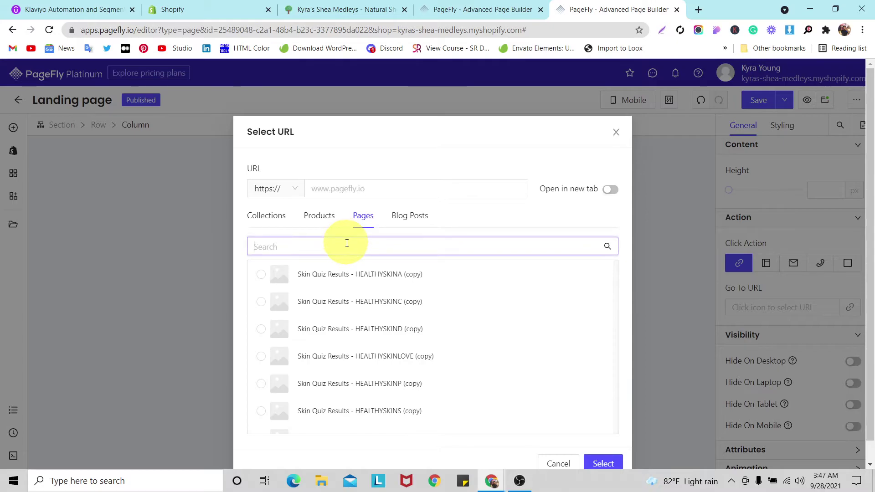
pyautogui.write('pri')
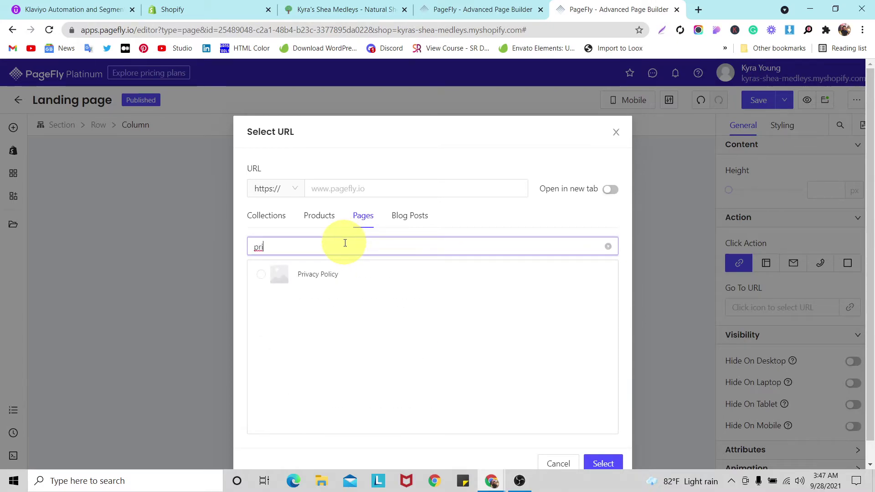
pyautogui.click(348, 274)
pyautogui.click(607, 469)
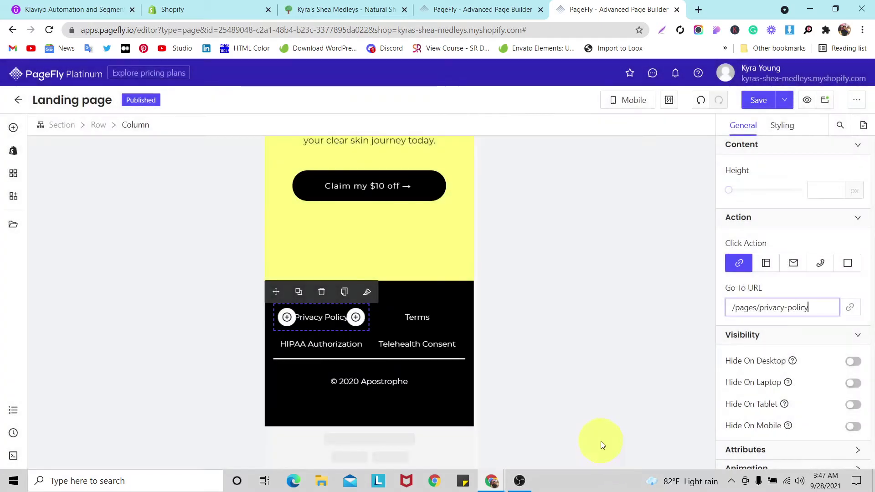
# Try to link the "Terms" column in the footer to the store's Terms of Use page, searching the pages for "ter".
pyautogui.click(418, 314)
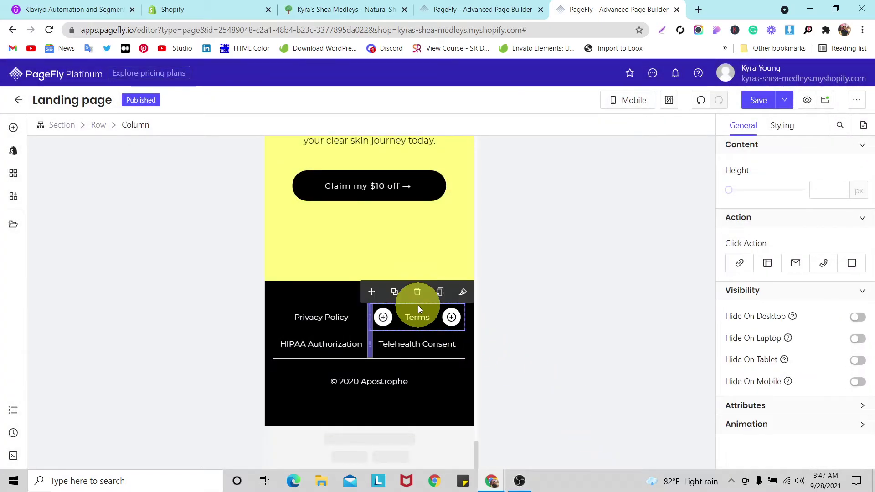
pyautogui.click(740, 266)
pyautogui.click(747, 306)
pyautogui.doubleClick(387, 246)
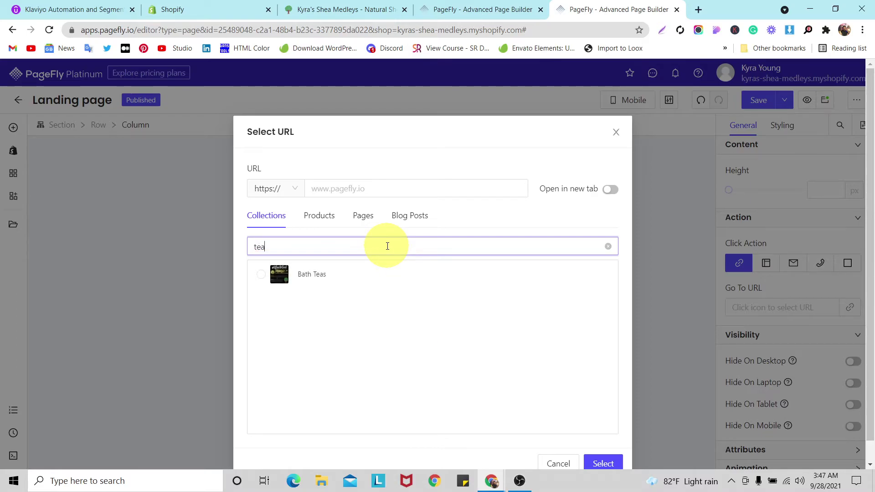
pyautogui.click(364, 215)
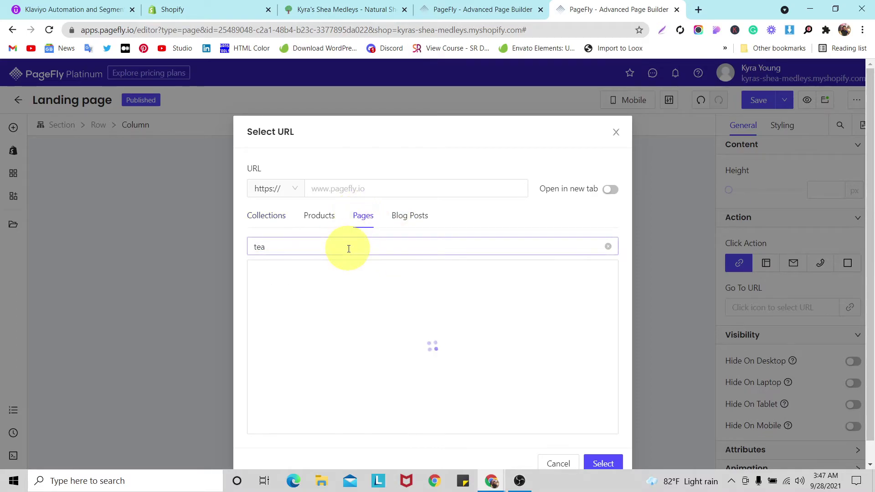
pyautogui.click(348, 249)
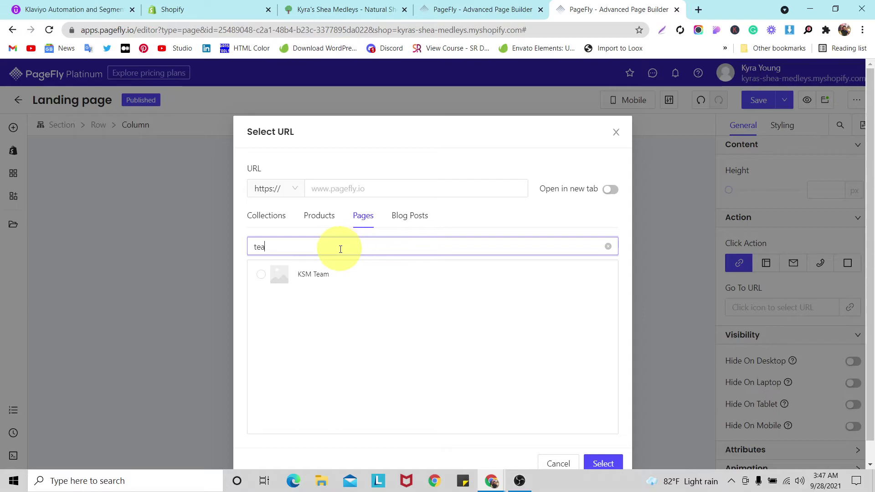
pyautogui.write('r')
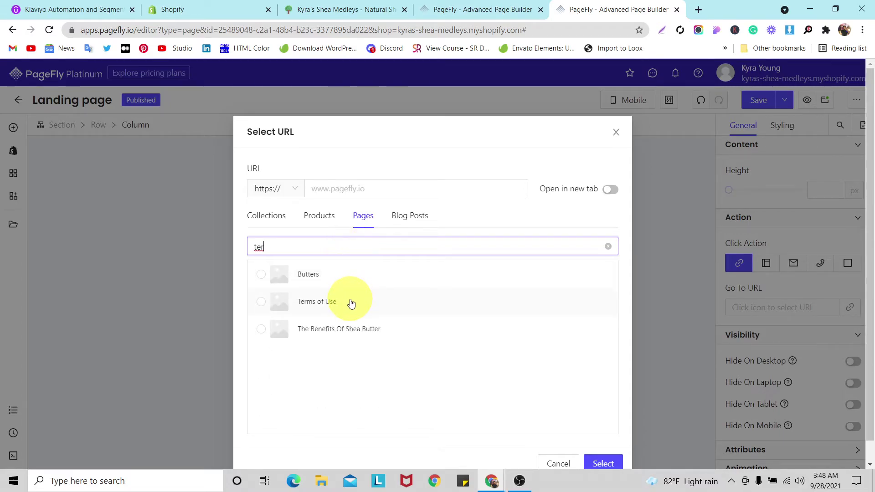
pyautogui.click(351, 303)
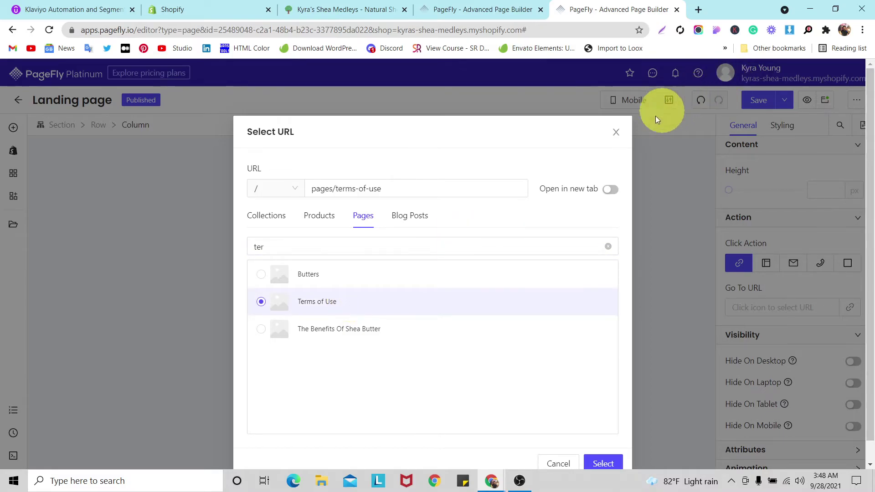
pyautogui.click(616, 133)
# Publish the landing page with its current changes.
pyautogui.click(786, 103)
pyautogui.click(770, 123)
pyautogui.scroll(3, 478, 253)
pyautogui.scroll(-3, 478, 256)
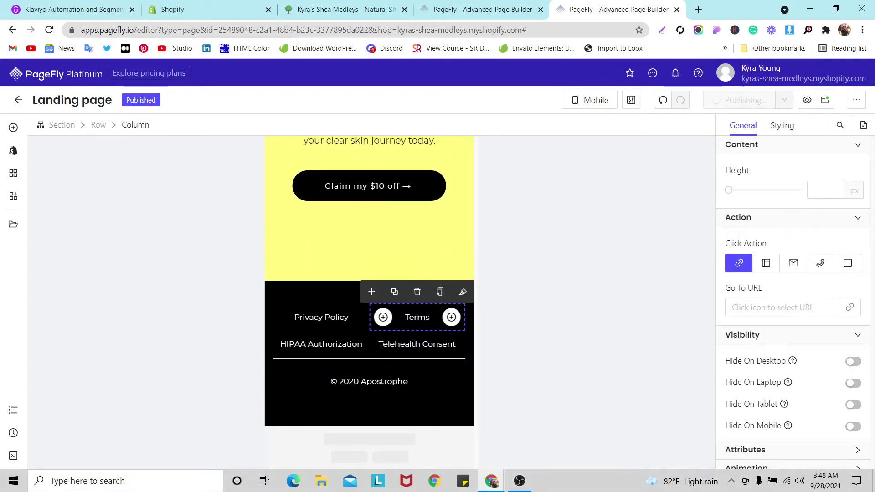
# Add an image element in a new row below the "Claim my $10 off" button in the yellow section.
pyautogui.click(344, 205)
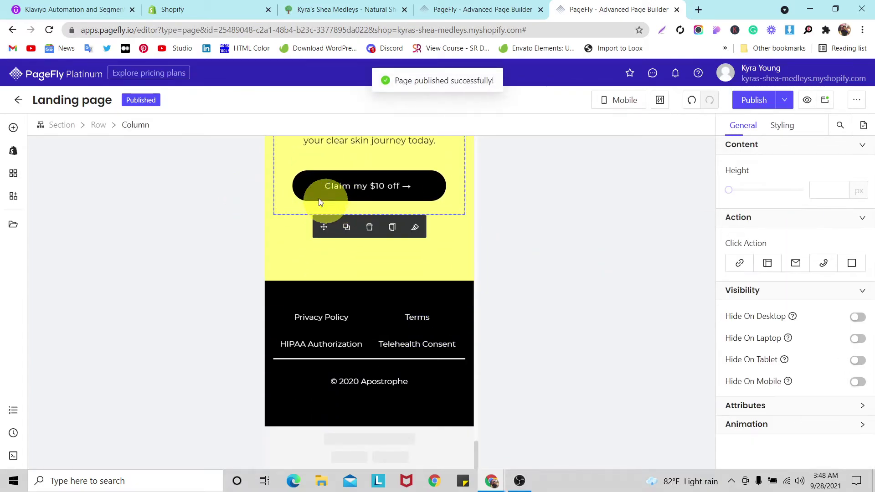
pyautogui.click(310, 240)
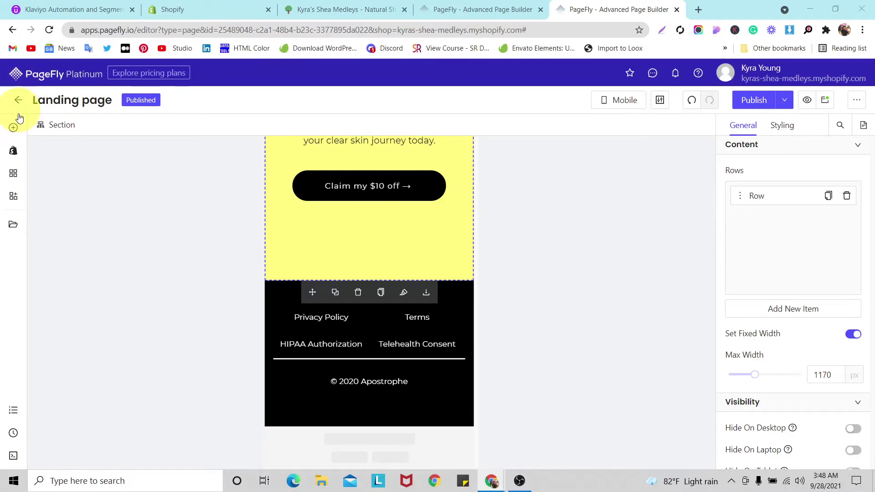
pyautogui.click(12, 130)
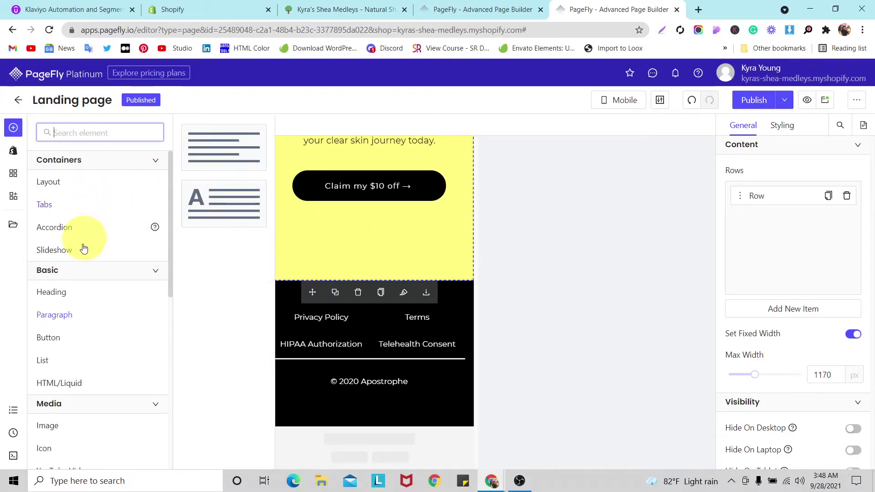
pyautogui.scroll(-3, 82, 297)
pyautogui.moveTo(70, 254); pyautogui.dragTo(367, 222)
pyautogui.click(392, 236)
pyautogui.click(346, 232)
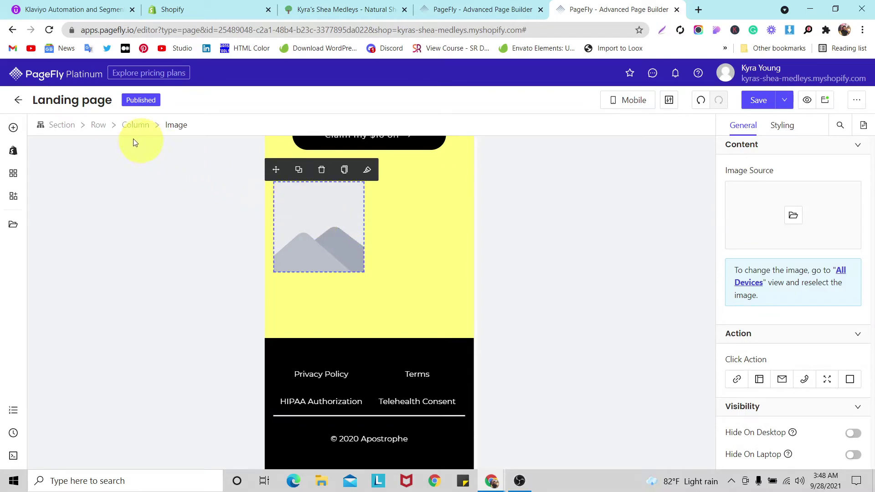
# Hide the row containing the new image on tablet and laptop.
pyautogui.click(98, 129)
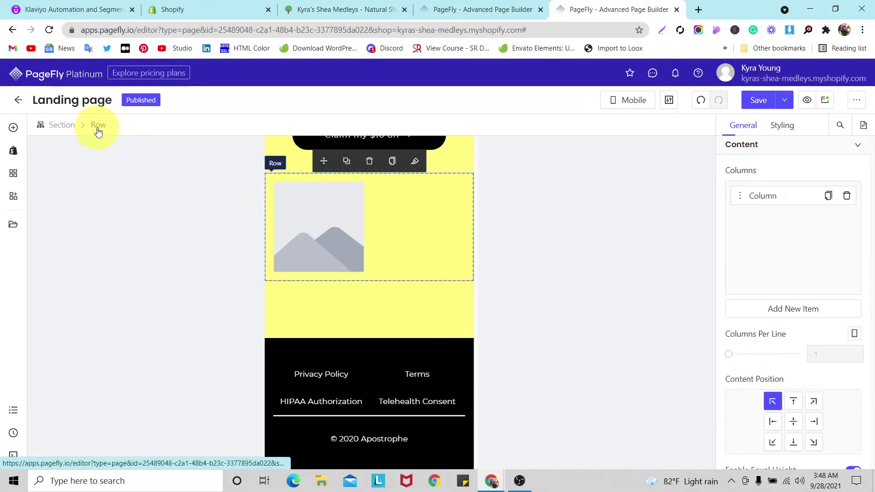
pyautogui.click(785, 125)
pyautogui.scroll(-5, 845, 374)
pyautogui.scroll(-8, 850, 386)
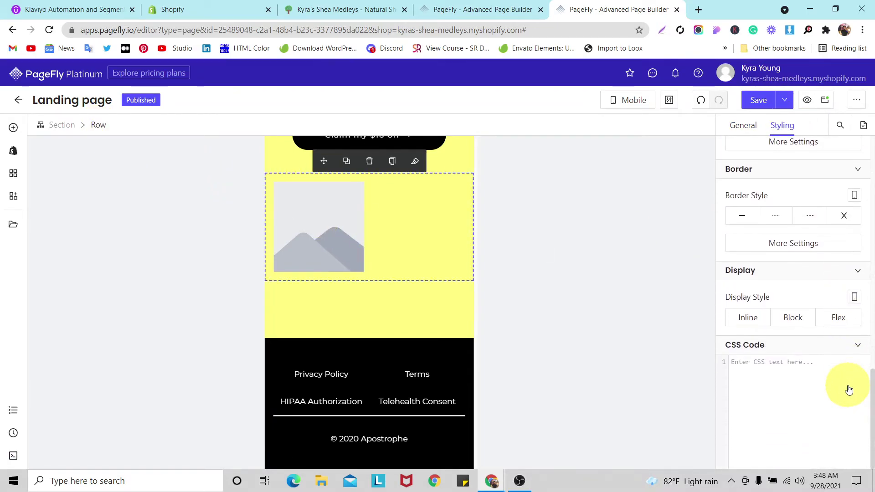
pyautogui.scroll(4, 820, 319)
pyautogui.scroll(5, 811, 254)
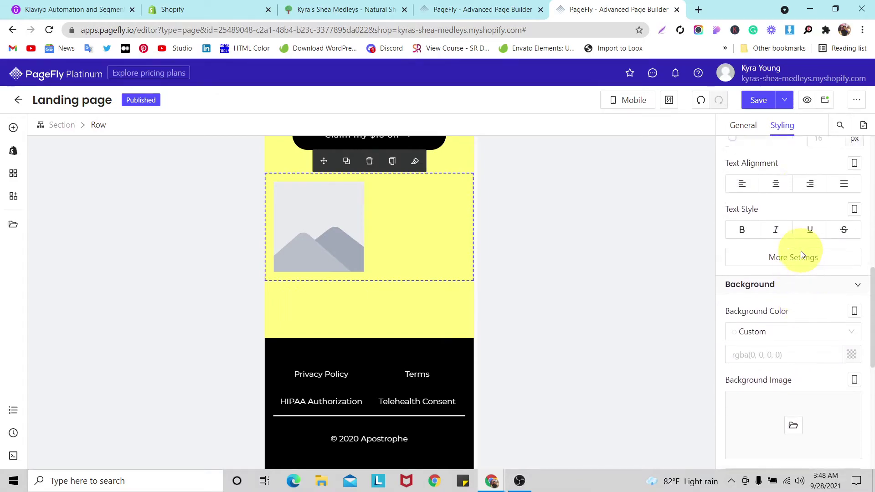
pyautogui.click(743, 128)
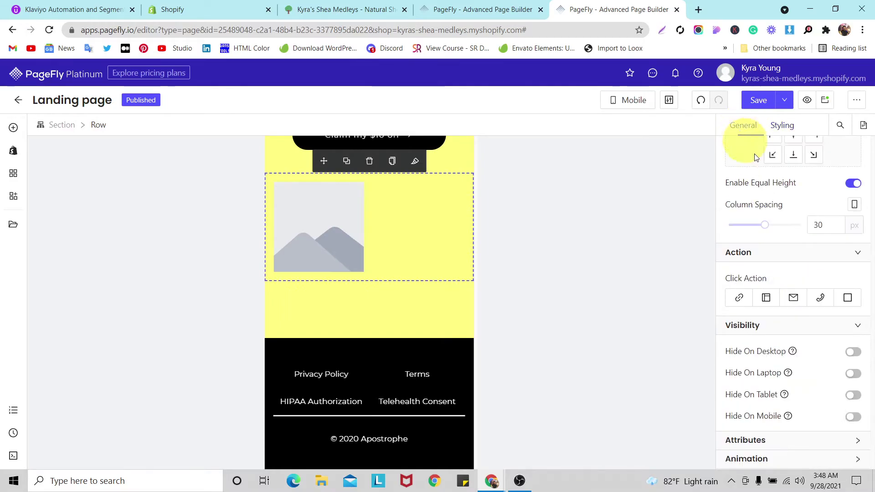
pyautogui.click(853, 395)
pyautogui.click(853, 373)
# Upload the final-cta-mobile JPG from the Downloads folder and use it as the source of the new image.
pyautogui.click(346, 223)
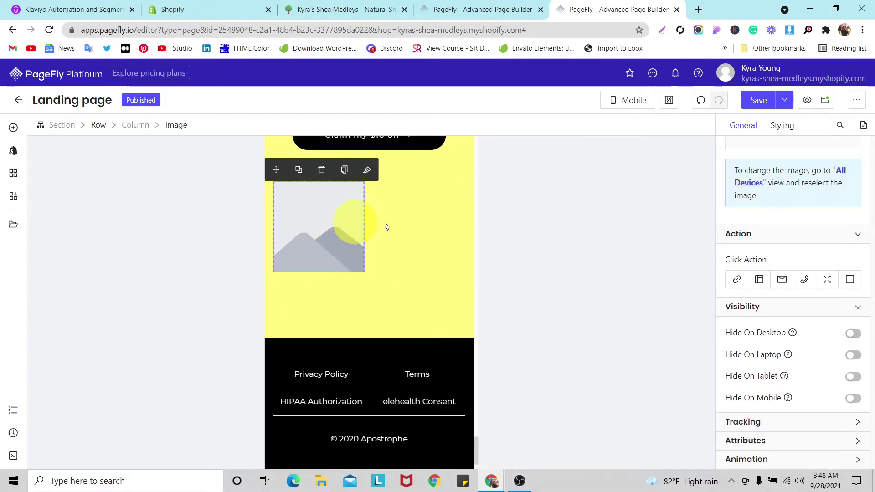
pyautogui.scroll(3, 790, 201)
pyautogui.click(793, 214)
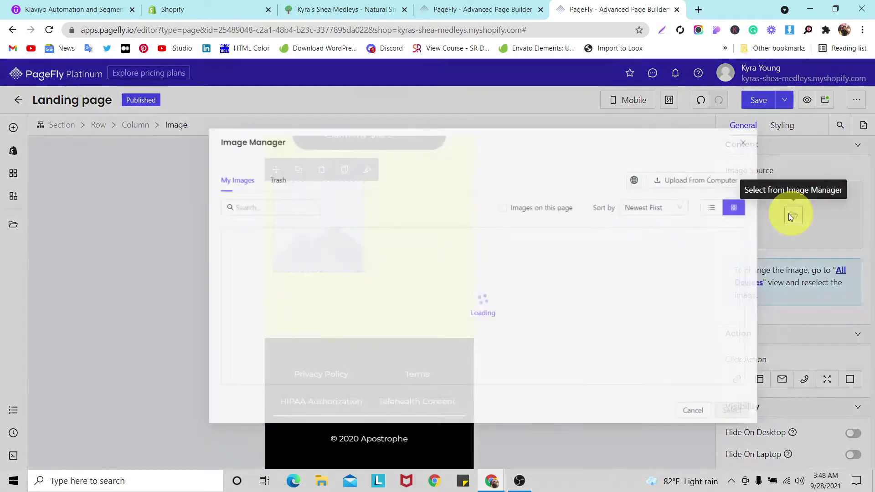
pyautogui.click(667, 177)
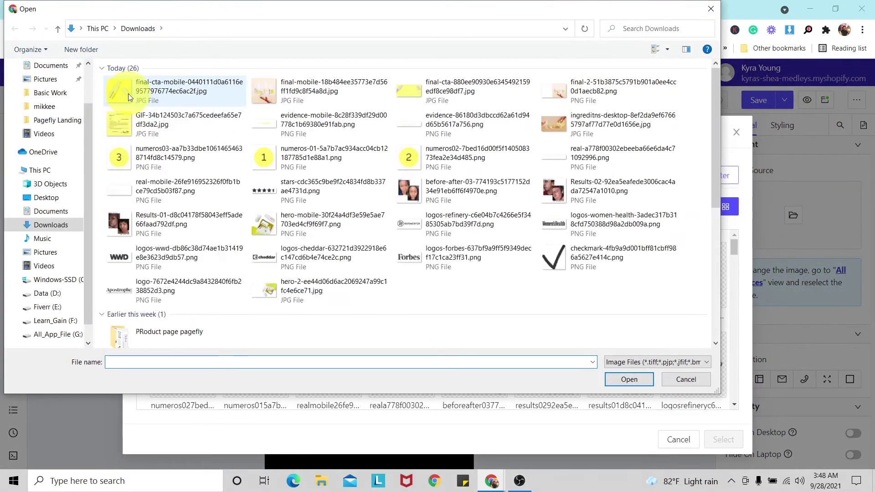
pyautogui.click(128, 94)
pyautogui.click(636, 377)
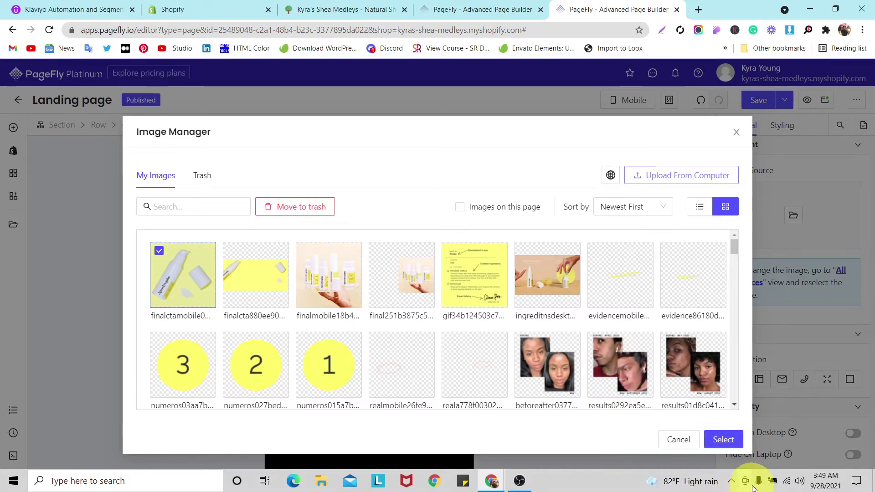
pyautogui.click(737, 444)
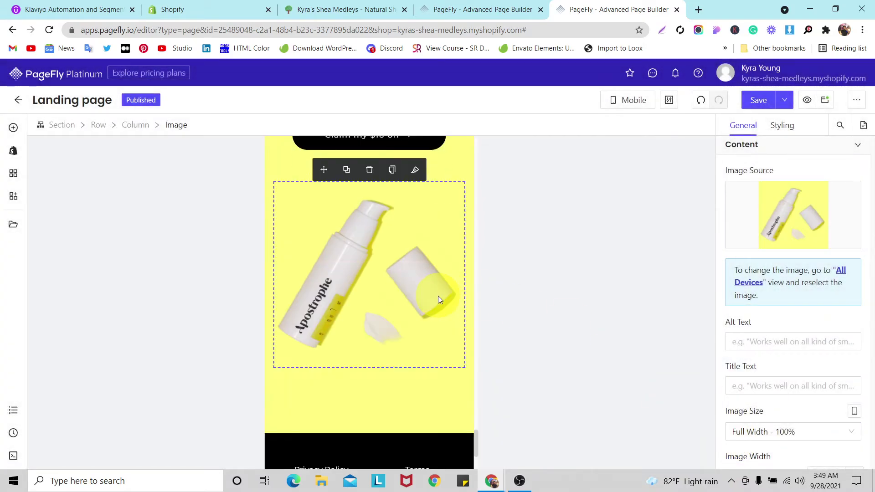
pyautogui.scroll(-3, 438, 296)
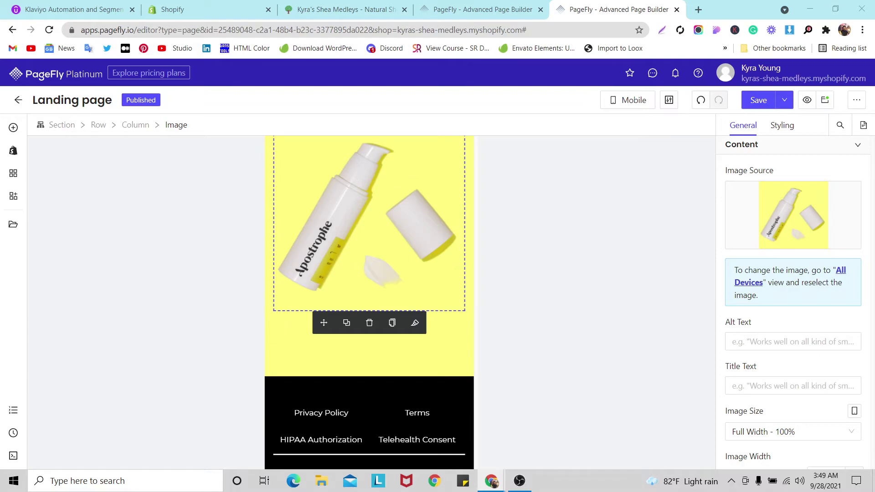
pyautogui.click(458, 354)
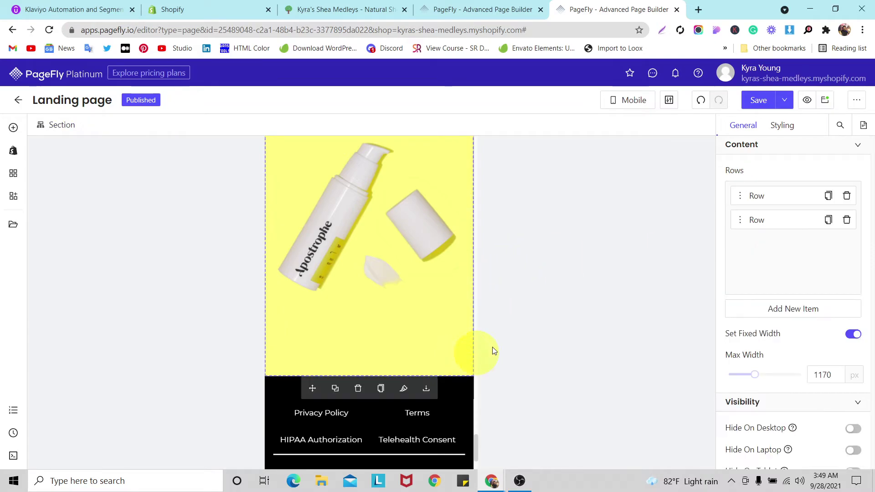
# Set the yellow call-to-action section's bottom padding to 0 px in the mobile view.
pyautogui.click(782, 127)
pyautogui.scroll(-1, 809, 302)
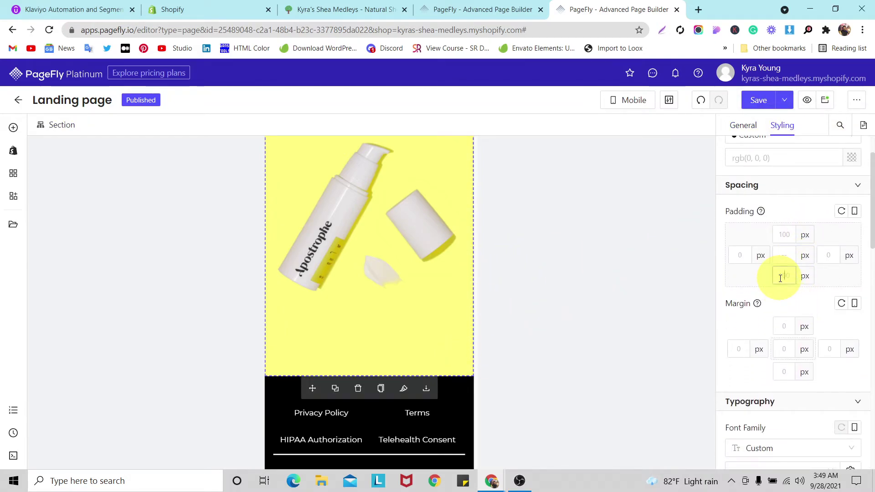
pyautogui.write('0')
pyautogui.scroll(3, 352, 229)
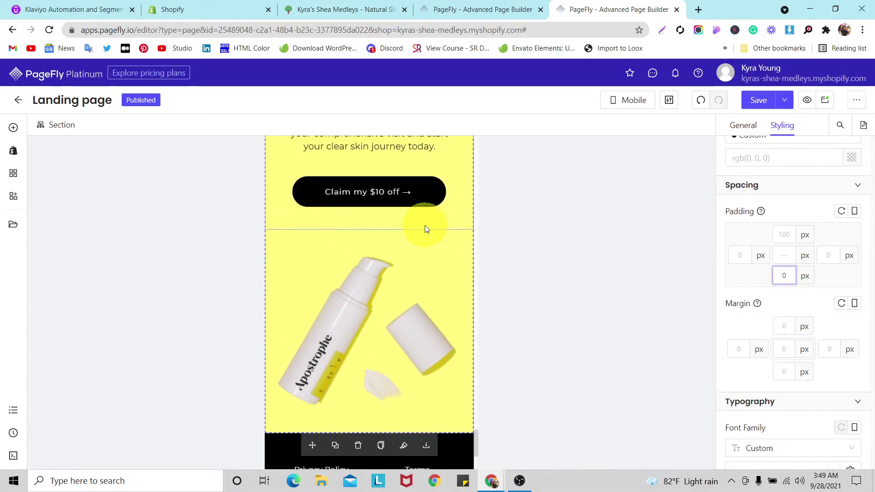
pyautogui.scroll(10, 428, 226)
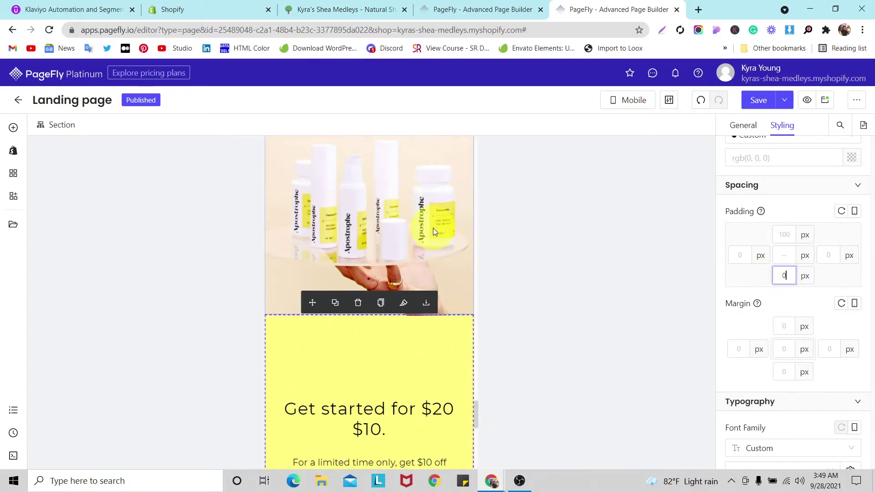
# Save and publish the landing page, and switch the editor to the All Devices view.
pyautogui.click(785, 100)
pyautogui.click(770, 124)
pyautogui.click(593, 101)
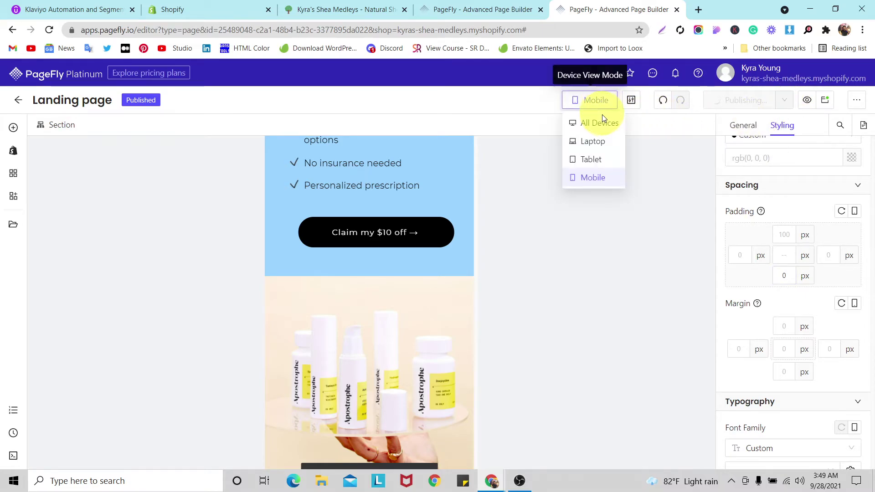
pyautogui.click(600, 122)
pyautogui.scroll(-7, 163, 318)
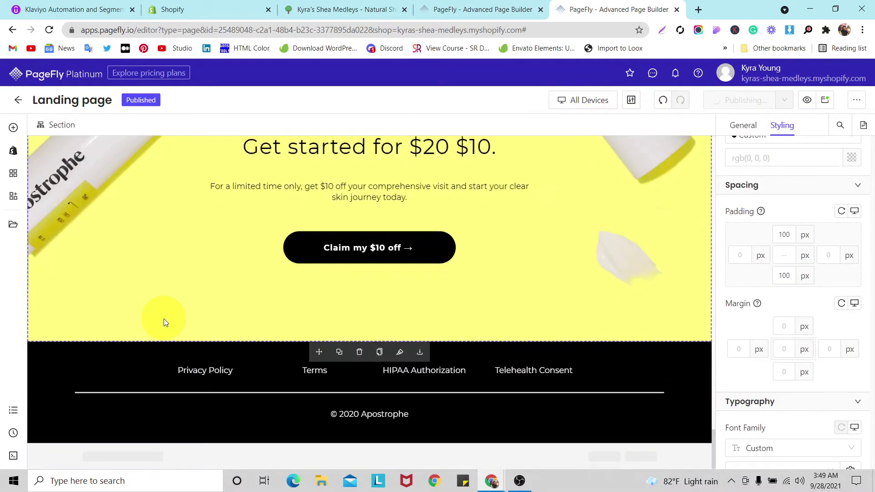
# Add a single-column 1/1 layout as a new section above the hero section at the start of the page.
pyautogui.scroll(15, 164, 321)
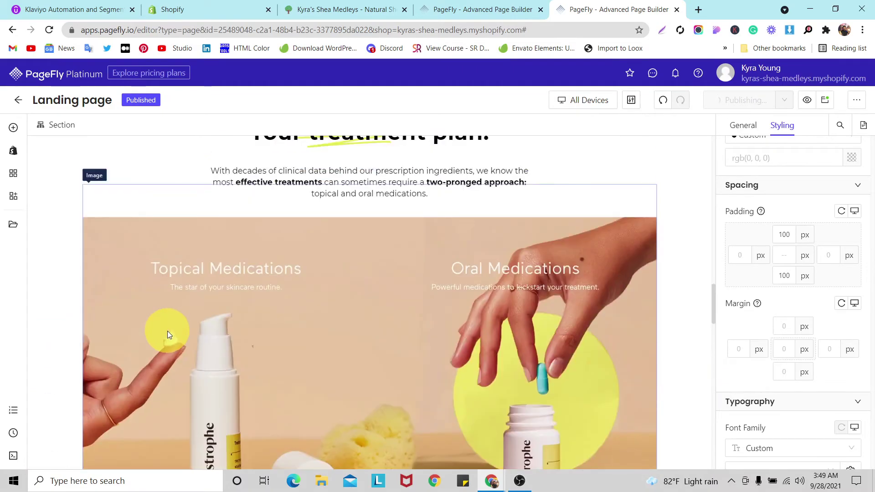
pyautogui.scroll(10, 168, 331)
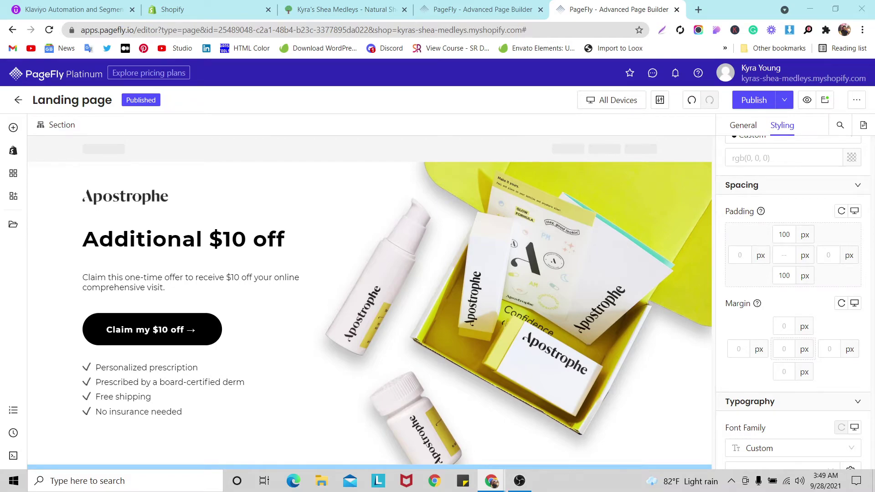
pyautogui.click(43, 177)
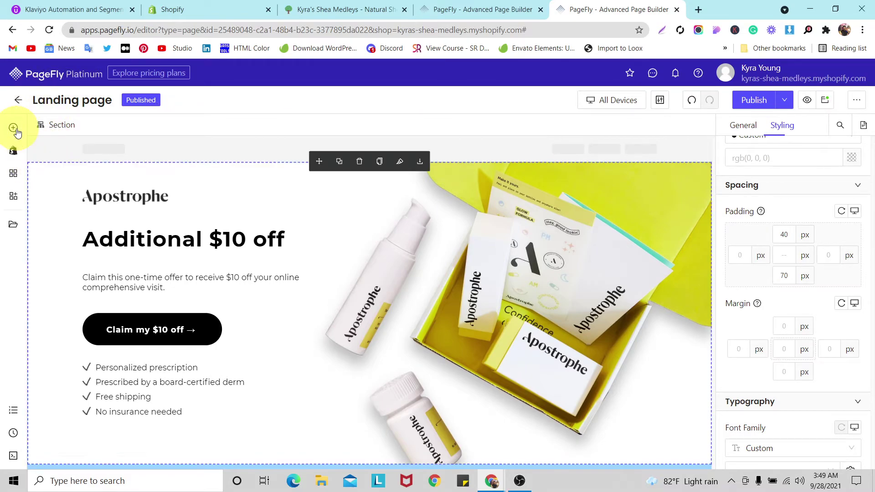
pyautogui.click(16, 129)
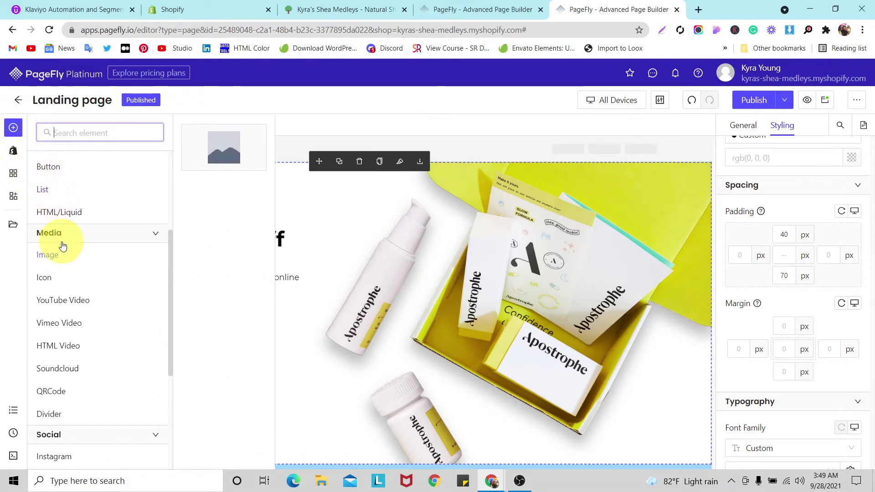
pyautogui.scroll(5, 66, 237)
pyautogui.scroll(2, 69, 223)
pyautogui.moveTo(102, 174)
pyautogui.moveTo(204, 153); pyautogui.dragTo(288, 162)
pyautogui.click(289, 172)
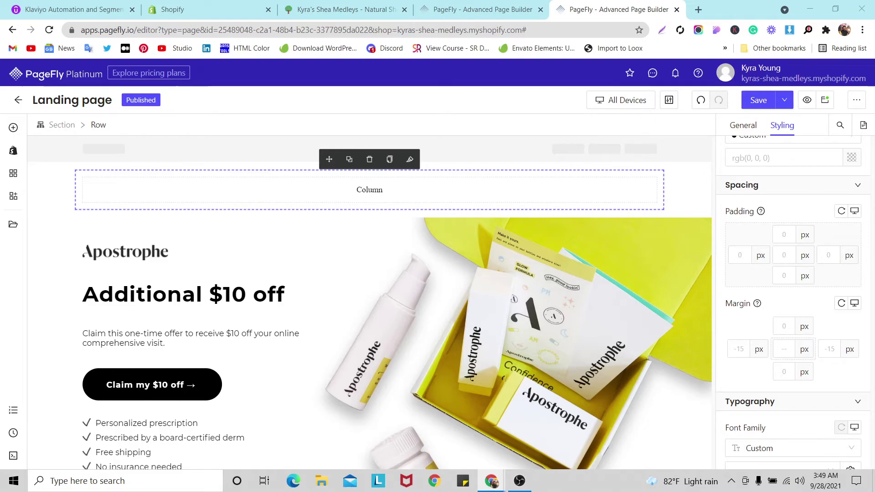
# Set the new section's background color to hex fff980.
pyautogui.click(680, 192)
pyautogui.scroll(-6, 816, 209)
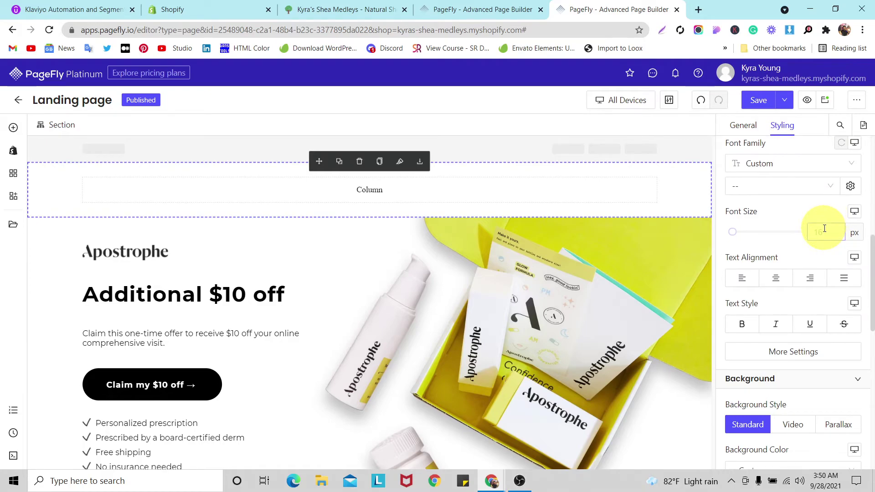
pyautogui.scroll(-5, 824, 229)
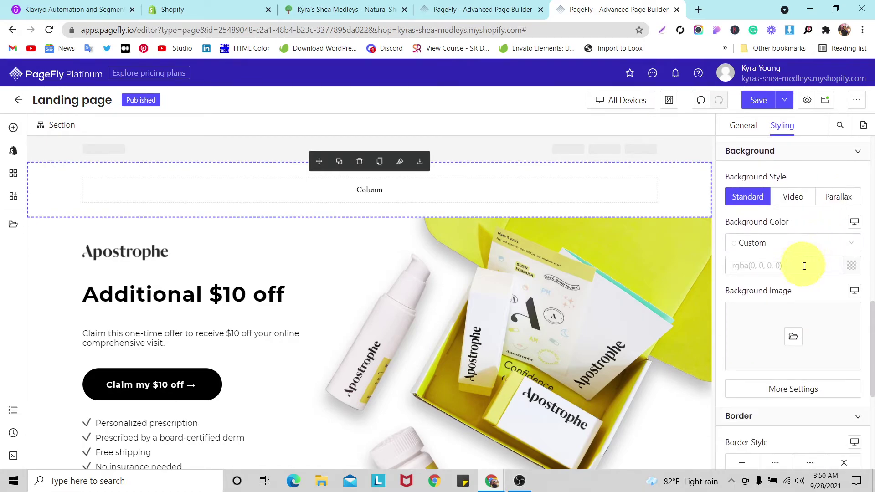
pyautogui.click(804, 265)
pyautogui.doubleClick(616, 294)
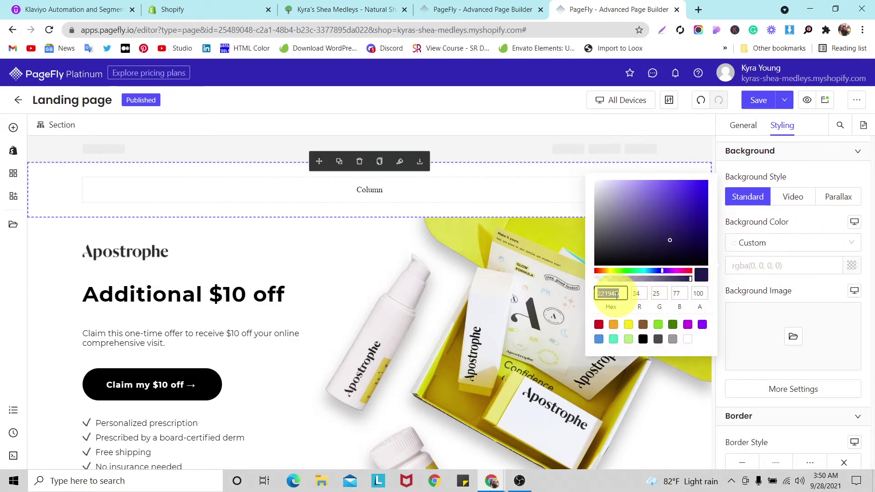
pyautogui.write('fff980')
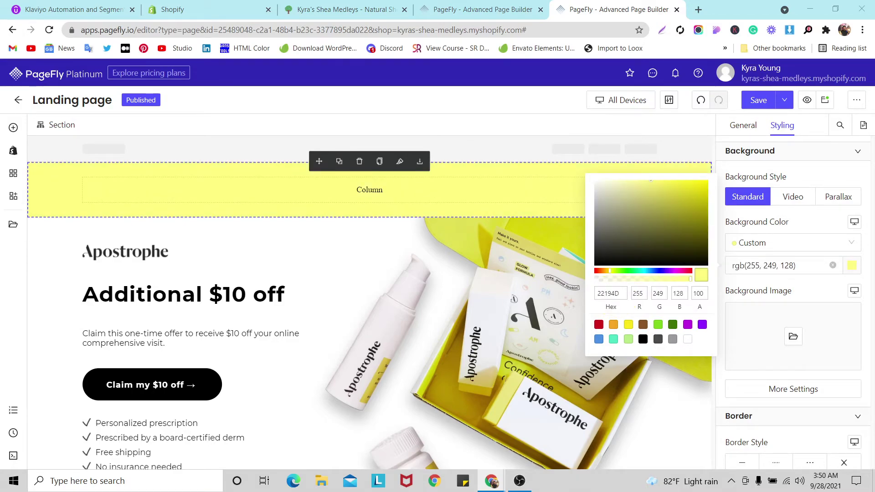
# Add a heading to the yellow section's column reading "Get an additional $10 off: Use code ONETIMEOFFER at checkout.".
pyautogui.click(14, 131)
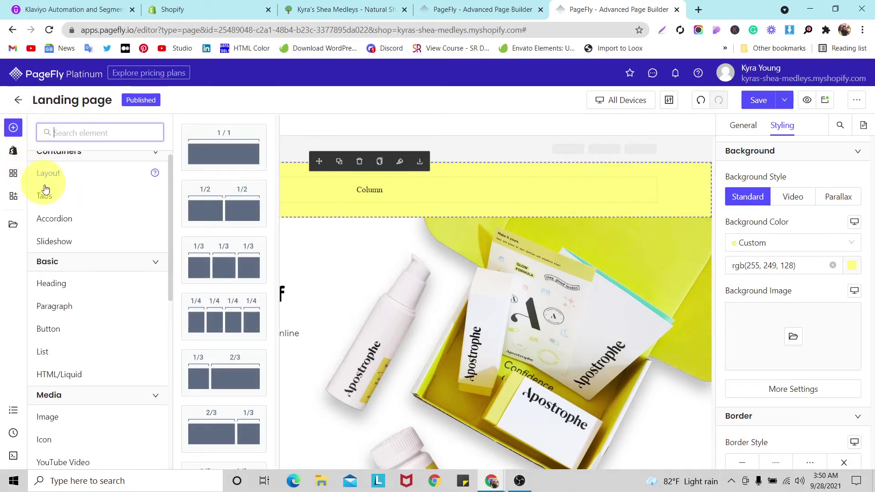
pyautogui.moveTo(78, 283)
pyautogui.moveTo(217, 152); pyautogui.dragTo(302, 190)
pyautogui.doubleClick(162, 192)
pyautogui.write('Get an additional $10 off: Use code ONETIMEOFFER at checkout.')
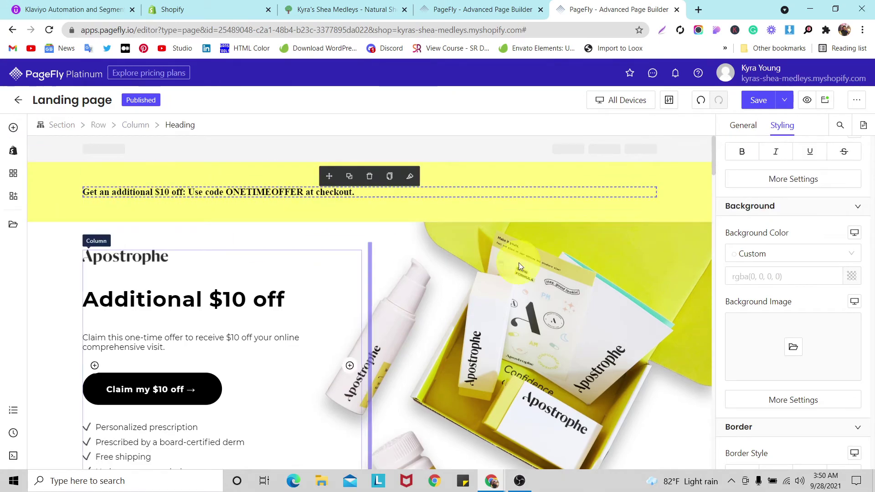
# Copy the styles of the "Additional $10 off" heading and apply them to the banner heading.
pyautogui.scroll(-5, 788, 201)
pyautogui.scroll(-1, 787, 201)
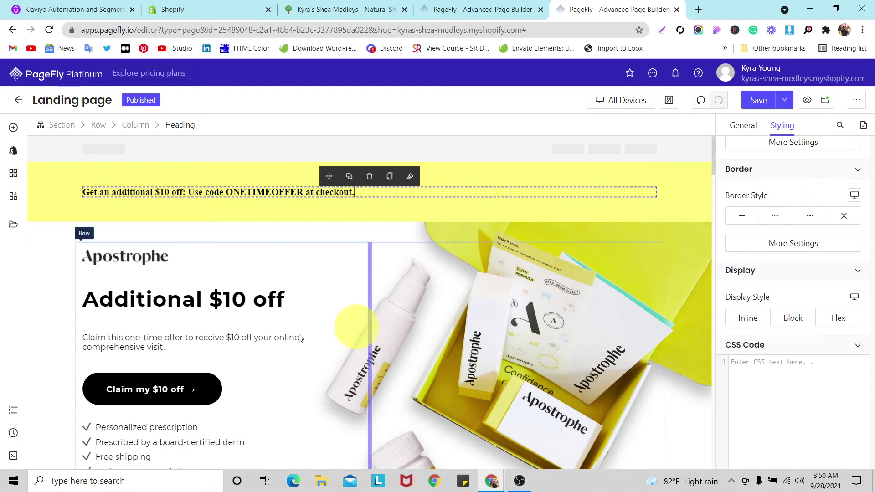
pyautogui.click(181, 309)
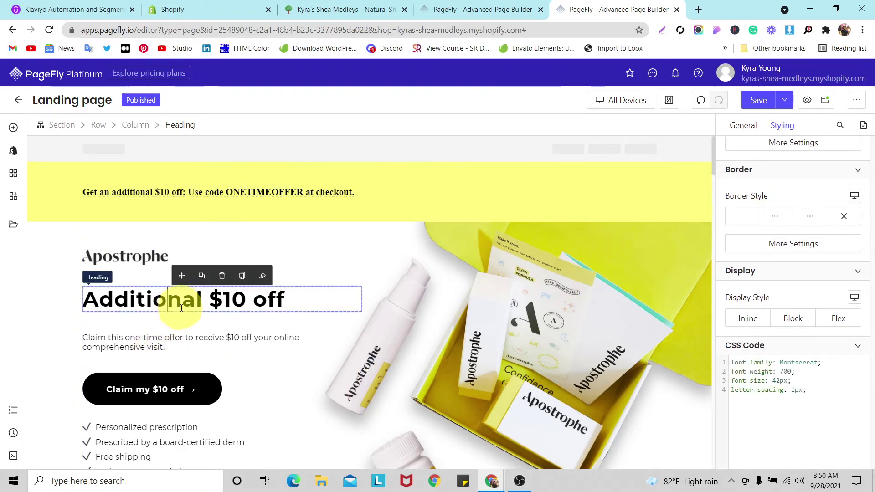
pyautogui.click(242, 276)
pyautogui.click(267, 191)
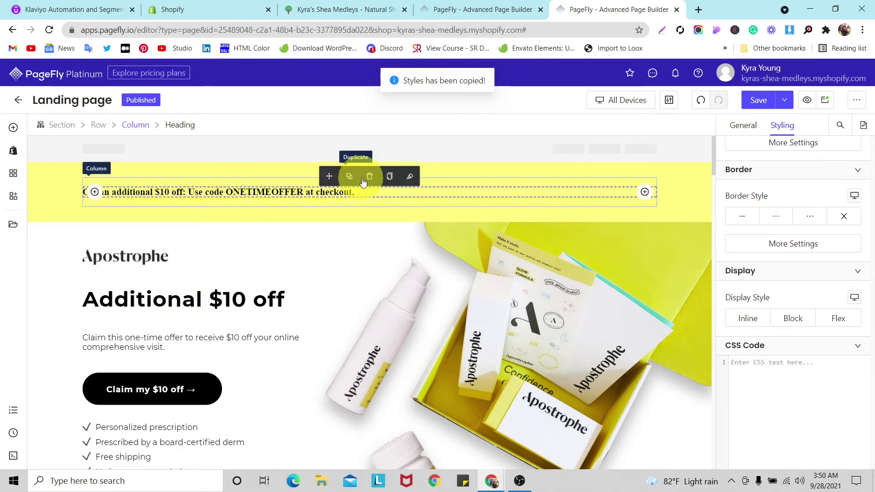
pyautogui.click(409, 176)
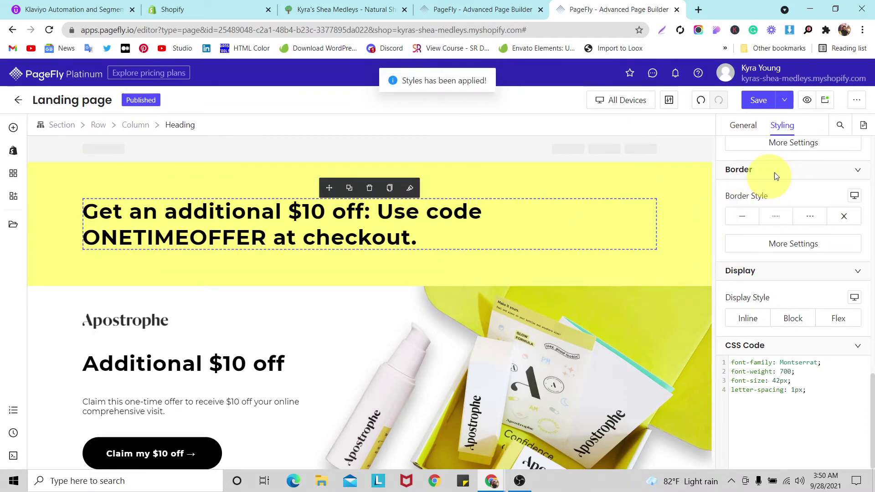
# Set the font weight of the "Additional $10 off" hero heading to 500 in its CSS code.
pyautogui.click(283, 361)
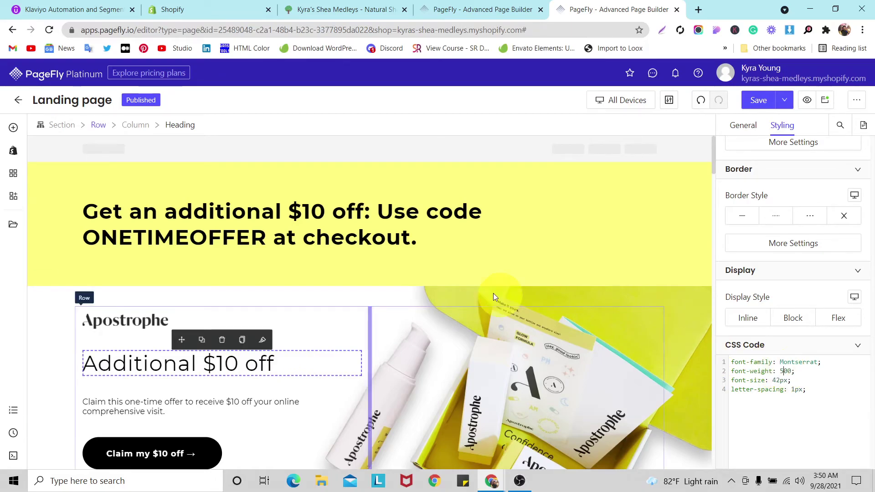
pyautogui.click(452, 213)
pyautogui.click(261, 359)
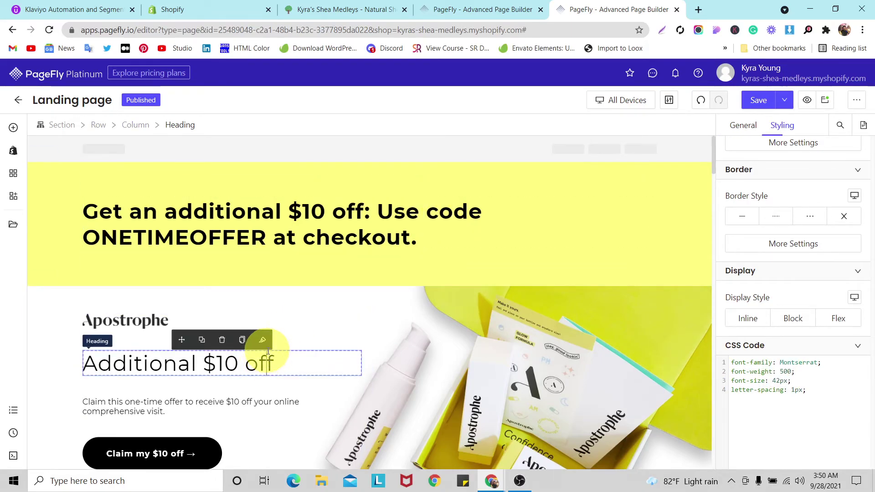
# Set the banner heading's font size to 16 px and center its text.
pyautogui.click(332, 238)
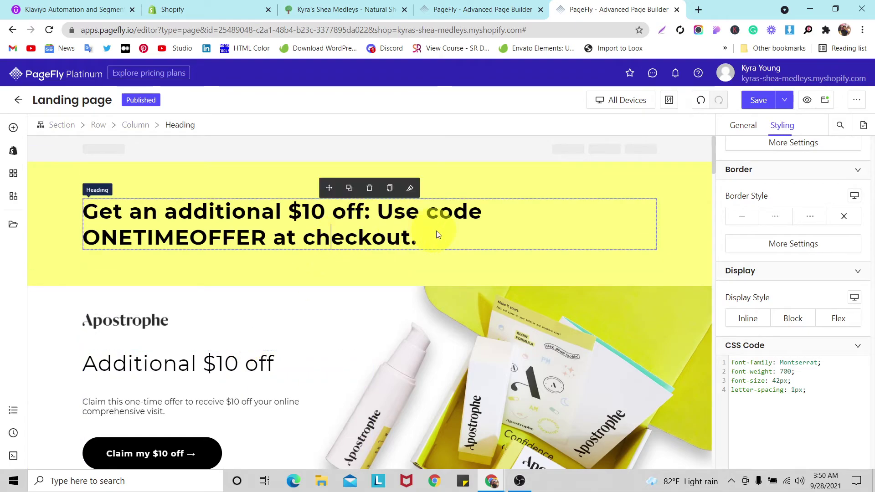
pyautogui.scroll(10, 827, 219)
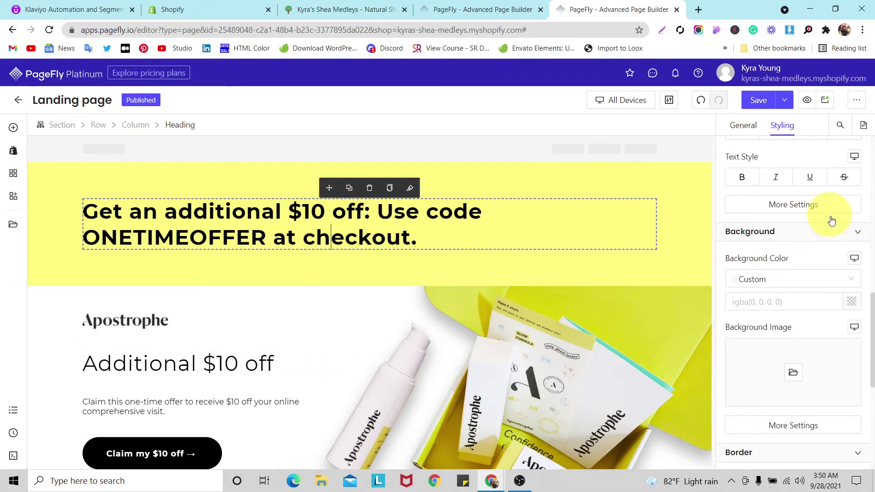
pyautogui.scroll(-3, 830, 265)
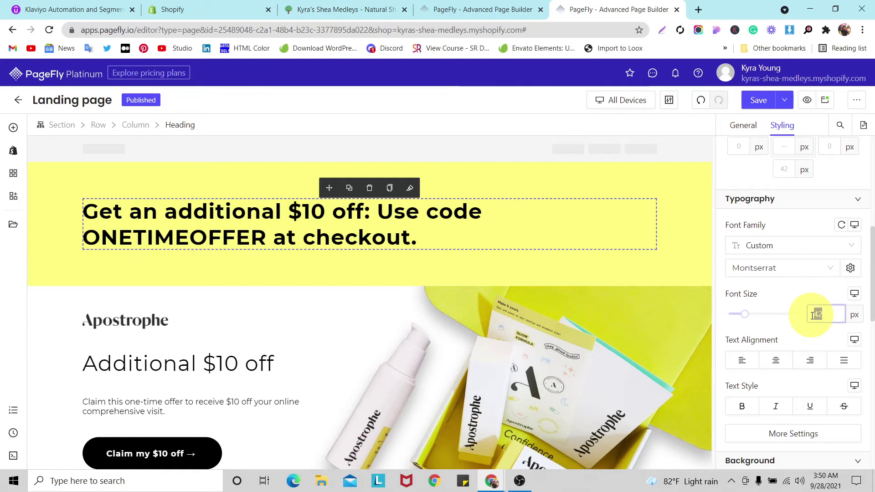
pyautogui.write('16')
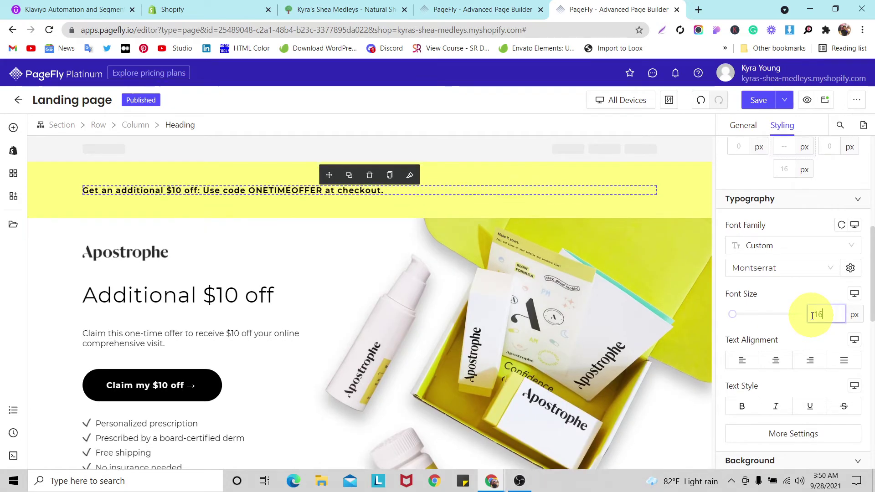
pyautogui.click(780, 362)
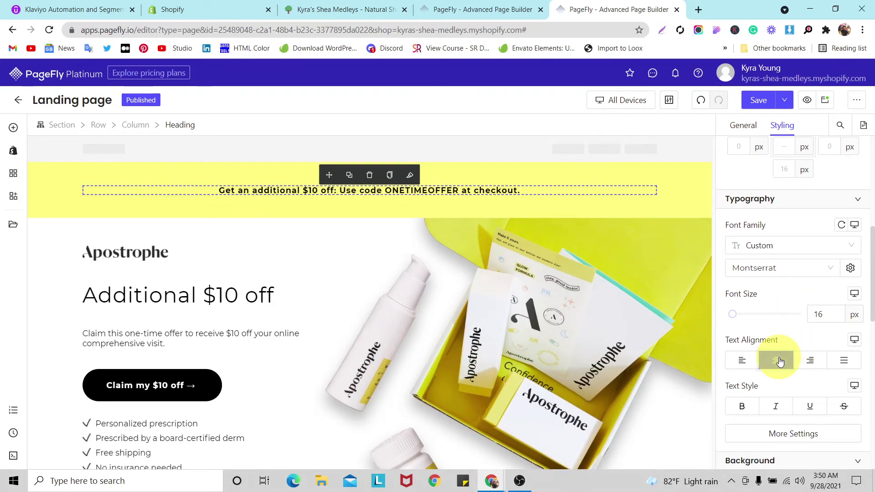
# Set the padding of the yellow banner section to 0 px.
pyautogui.click(685, 192)
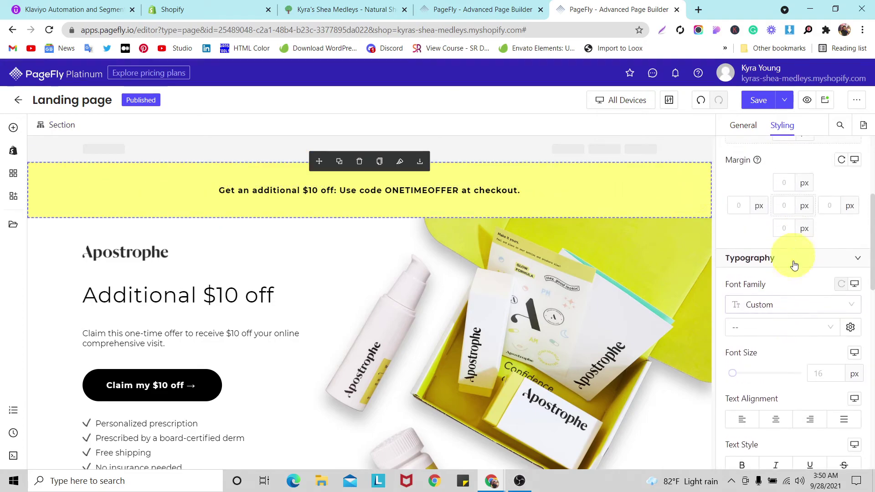
pyautogui.scroll(5, 784, 276)
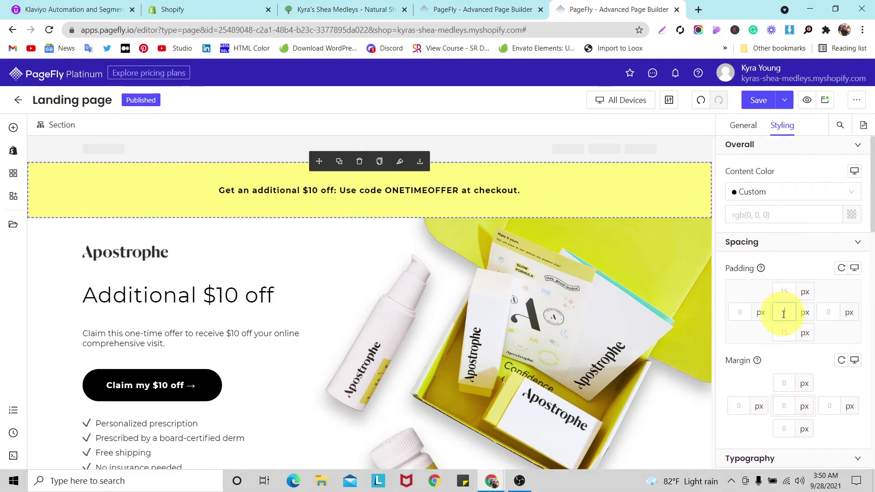
pyautogui.write('0')
# Increase the banner heading's font size to 20 px.
pyautogui.click(453, 182)
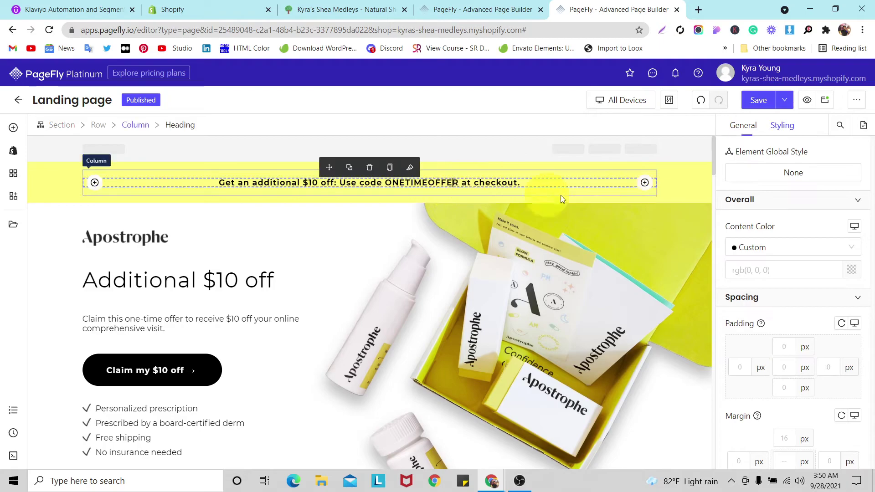
pyautogui.scroll(-10, 824, 313)
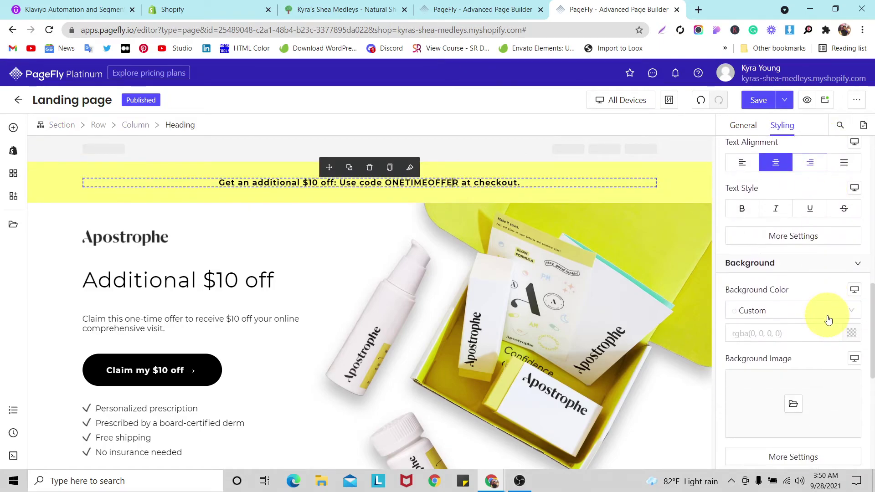
pyautogui.scroll(3, 829, 320)
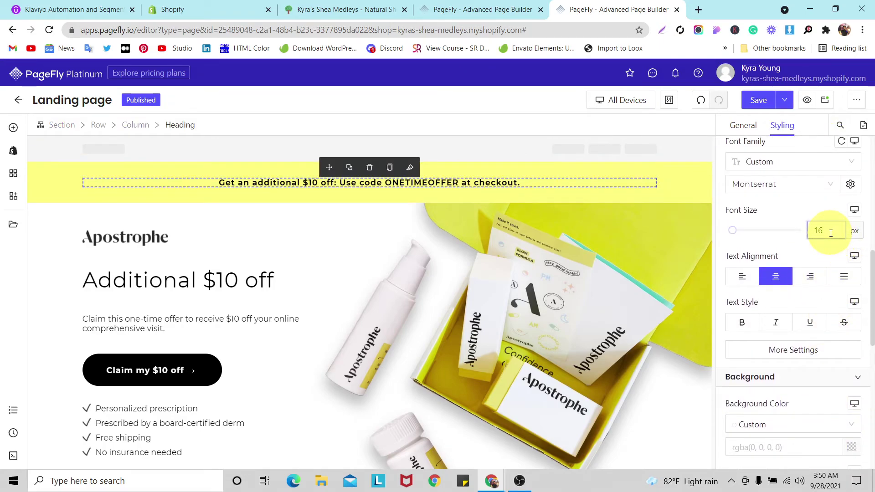
pyautogui.press('Up')
pyautogui.press('Up')
pyautogui.press('Up')
pyautogui.press('Up')
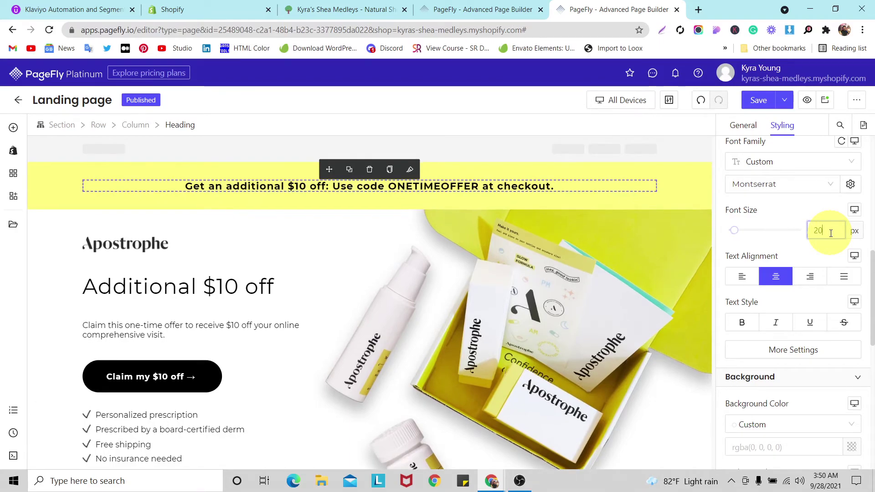
# Save and publish the landing page with the current banner styling.
pyautogui.click(690, 182)
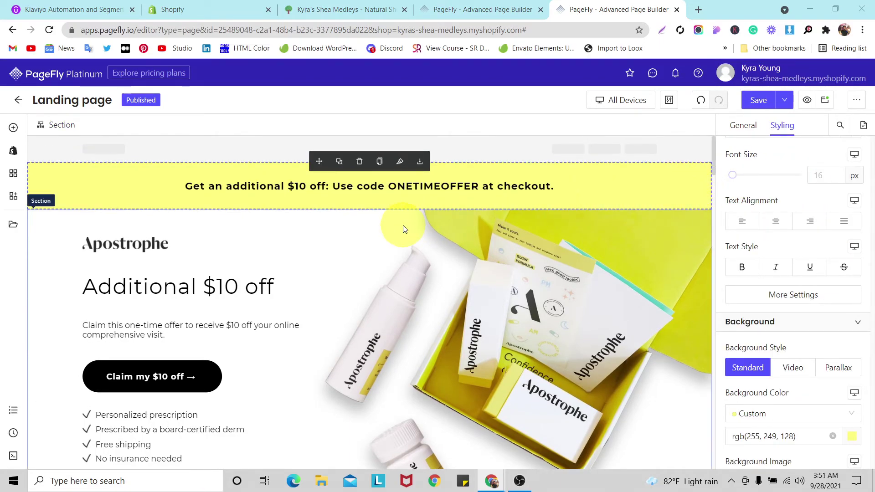
pyautogui.click(784, 100)
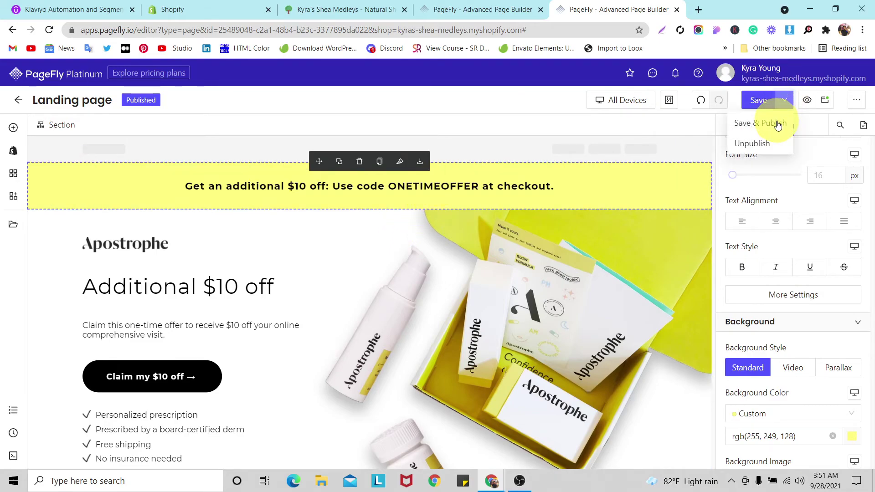
pyautogui.click(778, 124)
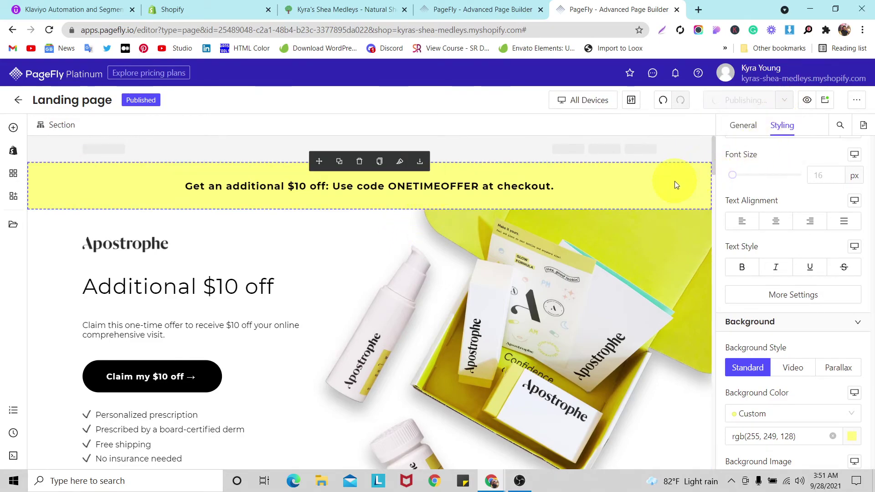
# Set the banner heading's upper and lower margins to 5 px each.
pyautogui.scroll(8, 781, 191)
pyautogui.click(420, 186)
pyautogui.scroll(-2, 792, 410)
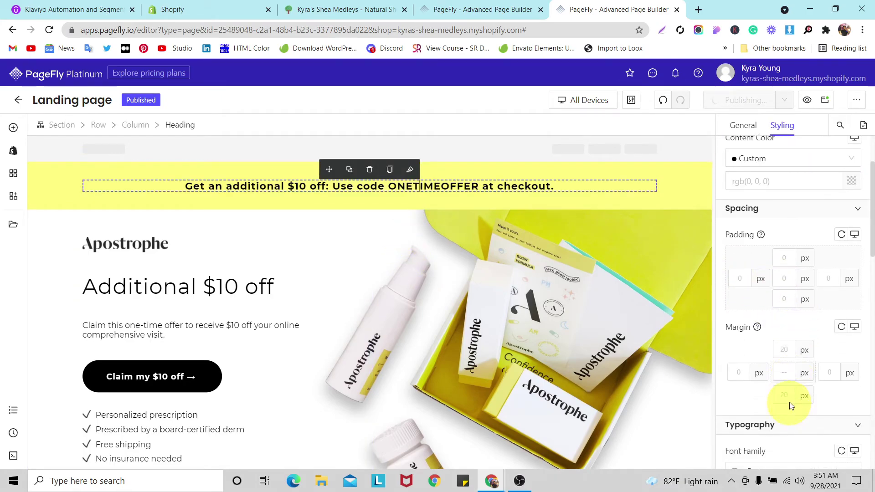
pyautogui.scroll(-1, 791, 408)
pyautogui.click(785, 325)
pyautogui.write('10')
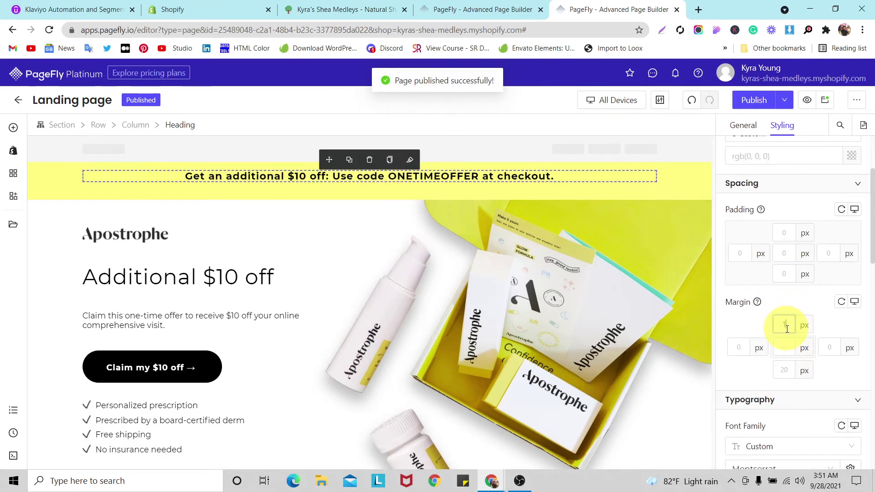
pyautogui.click(780, 371)
pyautogui.write('10')
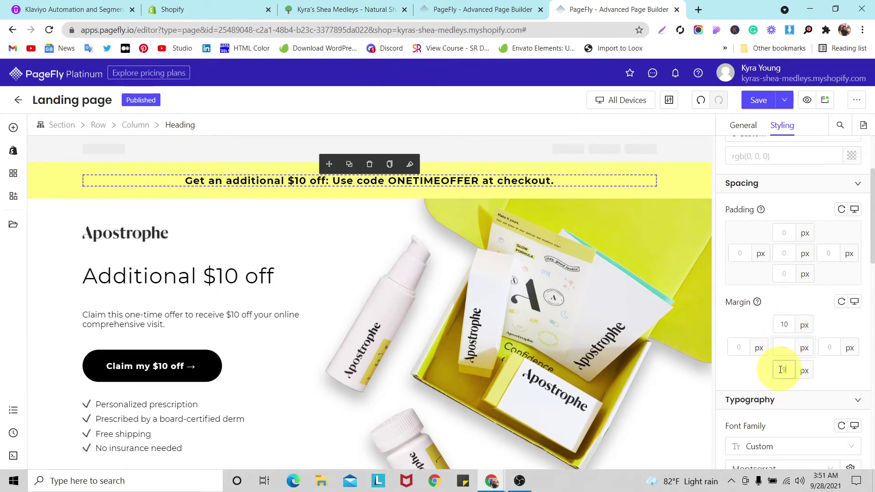
pyautogui.click(784, 325)
pyautogui.write('5')
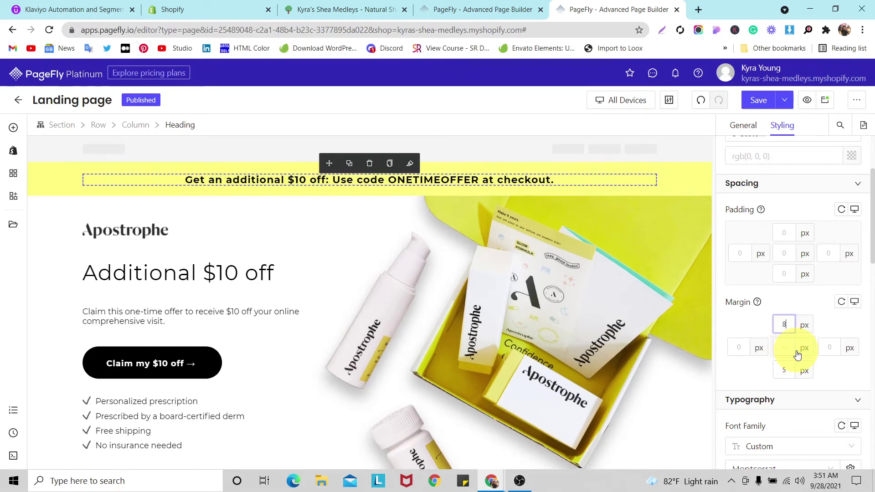
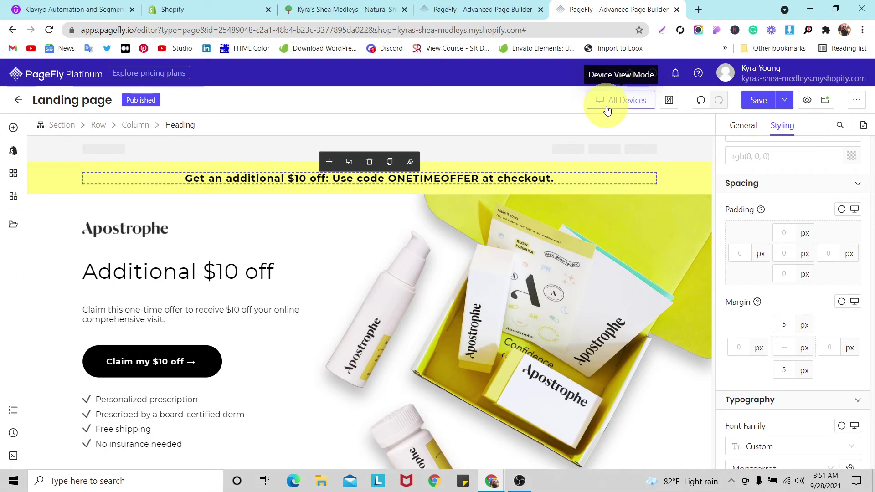
# Set the banner heading's font size to 15 px for the Mobile device view.
pyautogui.click(607, 110)
pyautogui.click(613, 176)
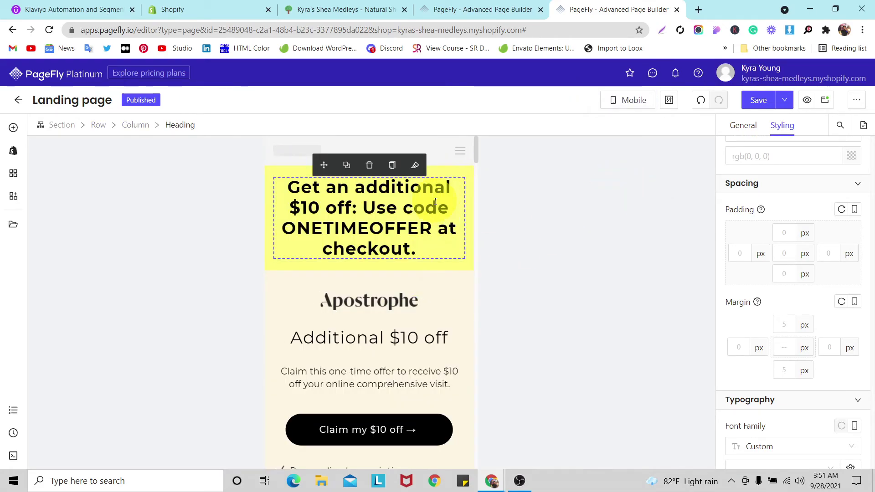
pyautogui.scroll(-6, 830, 219)
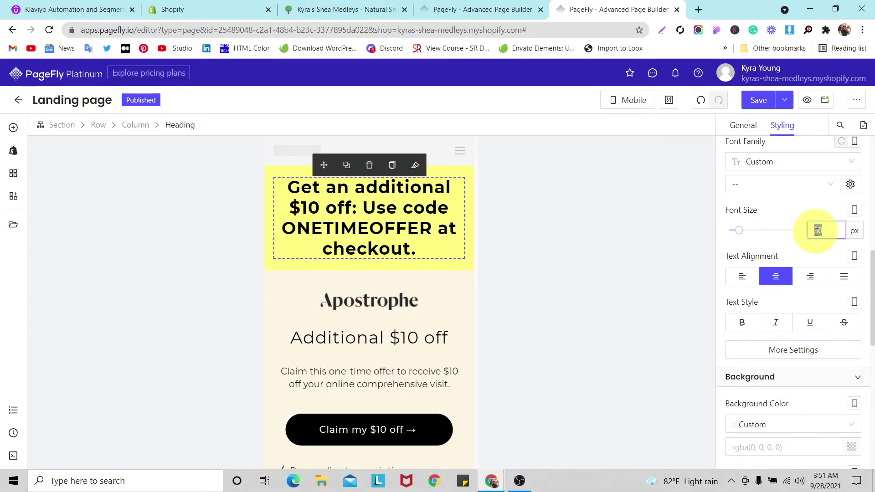
pyautogui.write('14')
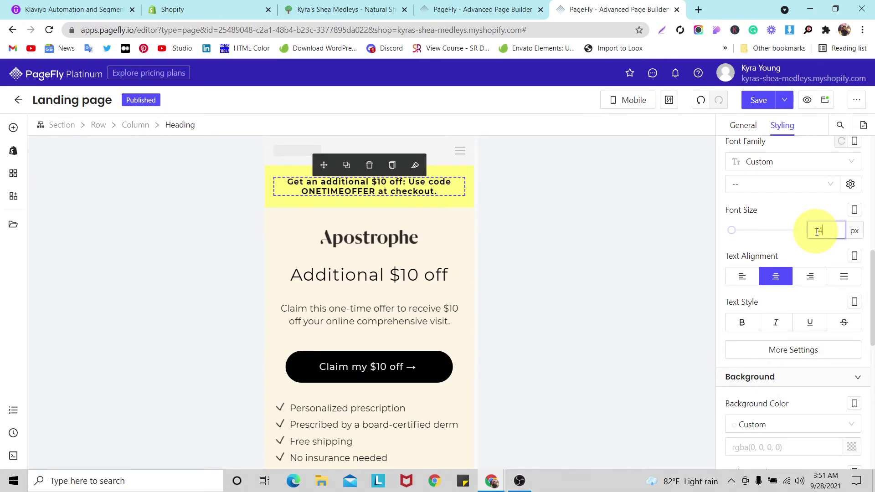
pyautogui.press('BackSpace')
pyautogui.write('5')
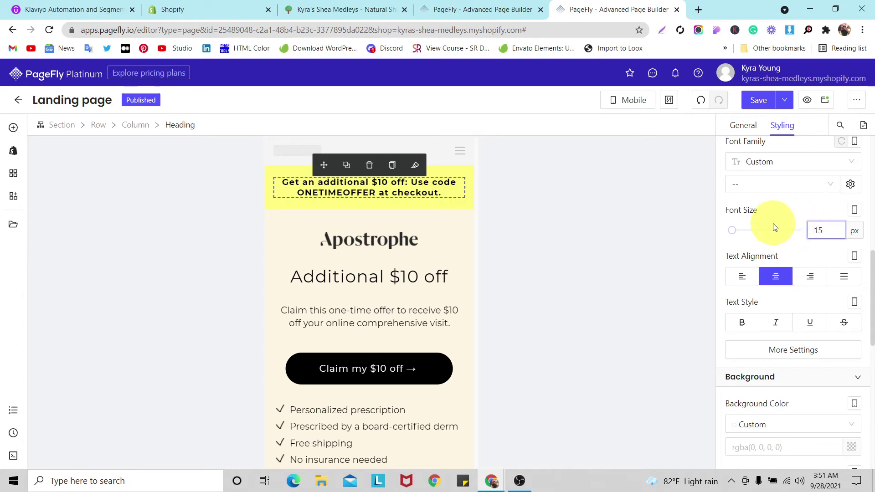
# Set the letter spacing of the banner heading to 0 px for mobile.
pyautogui.scroll(-3, 791, 259)
pyautogui.click(781, 233)
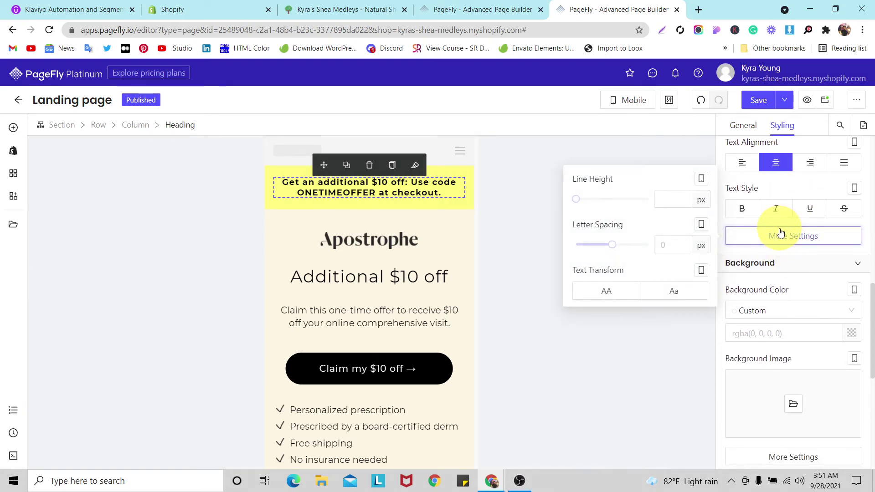
pyautogui.click(690, 244)
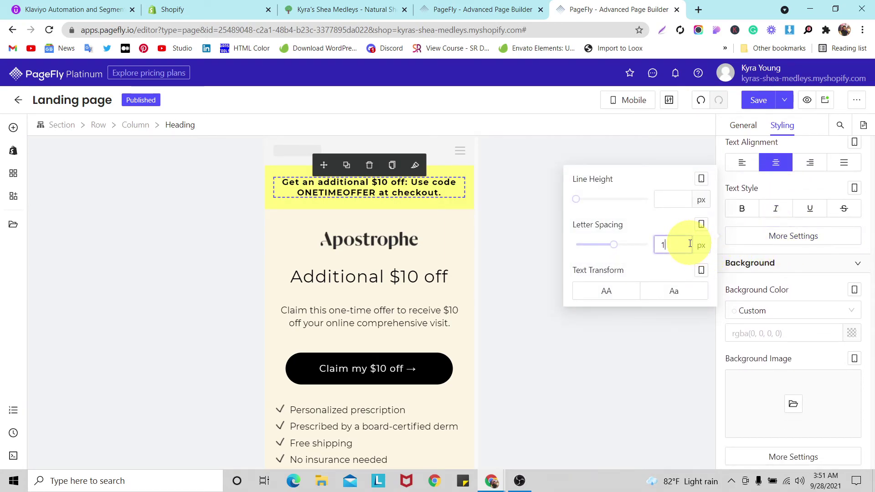
pyautogui.press('BackSpace')
pyautogui.write('0')
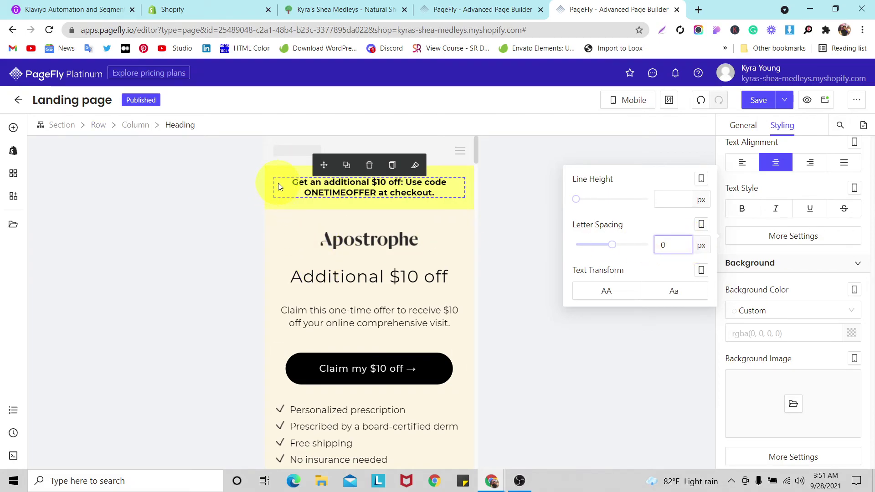
# Set the line height of the yellow banner's row to 16 px for mobile.
pyautogui.click(265, 173)
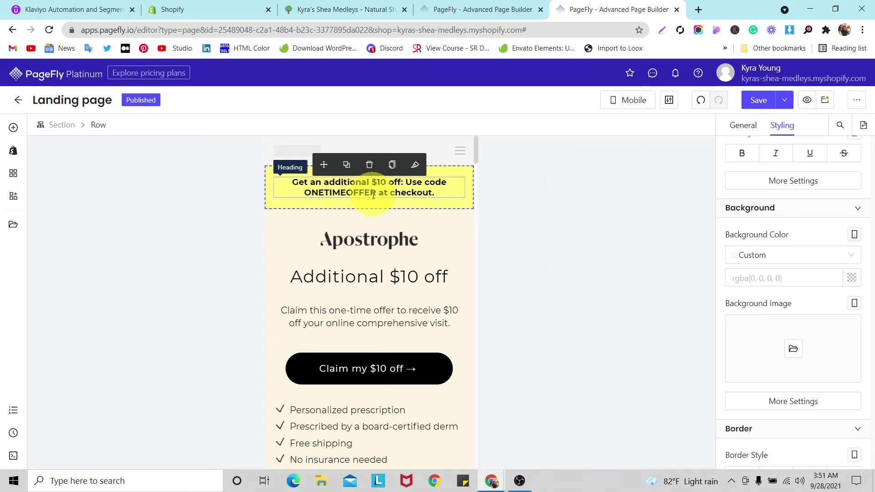
pyautogui.click(772, 181)
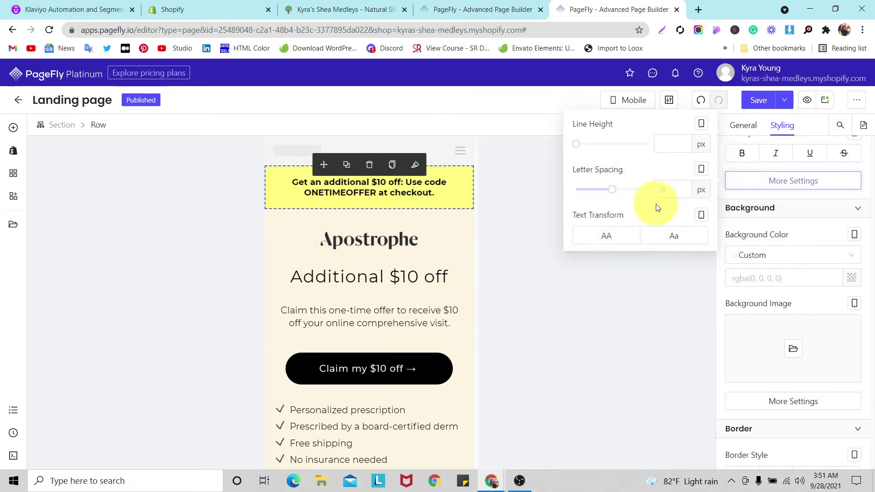
pyautogui.click(667, 139)
pyautogui.write('14')
pyautogui.press('Up')
pyautogui.press('Up')
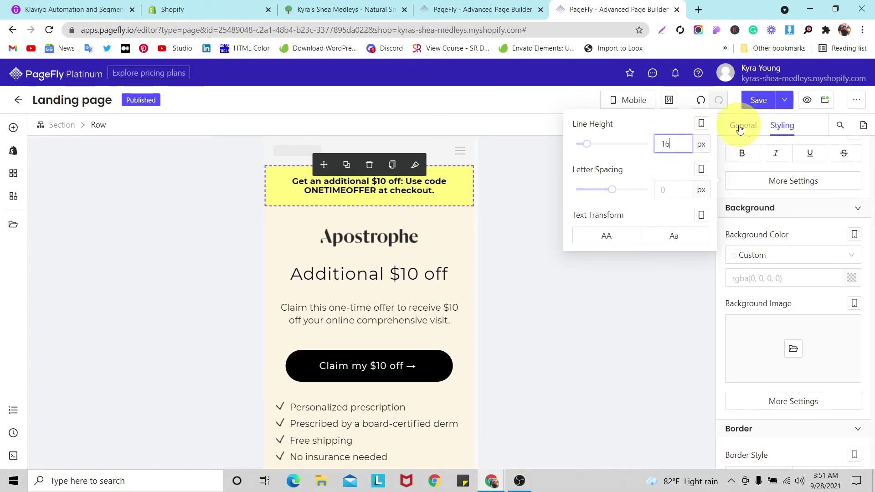
# Set the banner heading's margin to 0 px on all sides for mobile.
pyautogui.scroll(2, 822, 254)
pyautogui.click(822, 254)
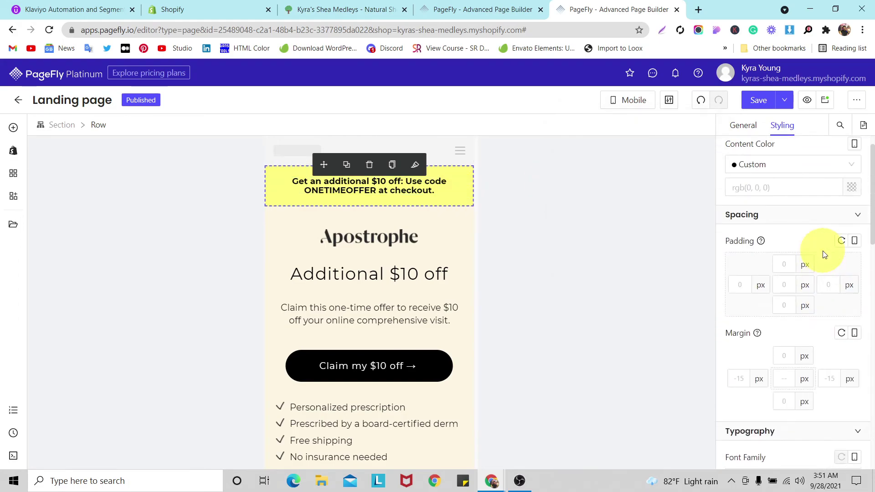
pyautogui.click(284, 184)
pyautogui.click(270, 174)
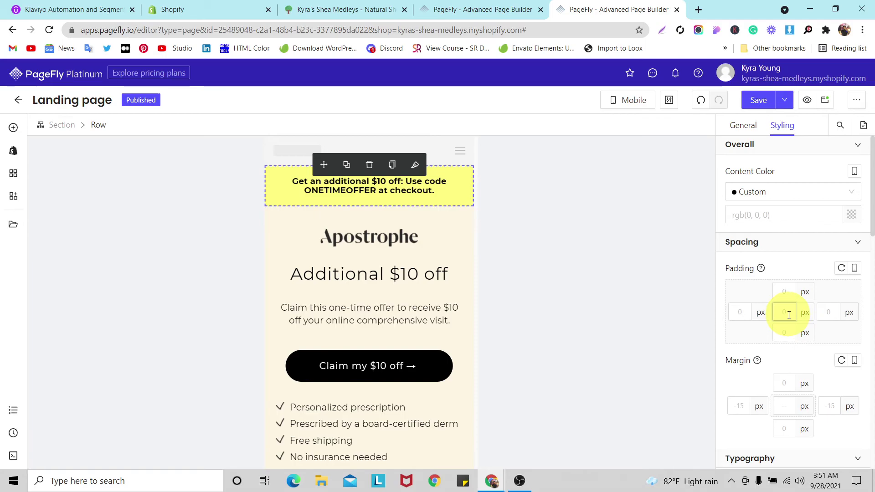
pyautogui.click(433, 181)
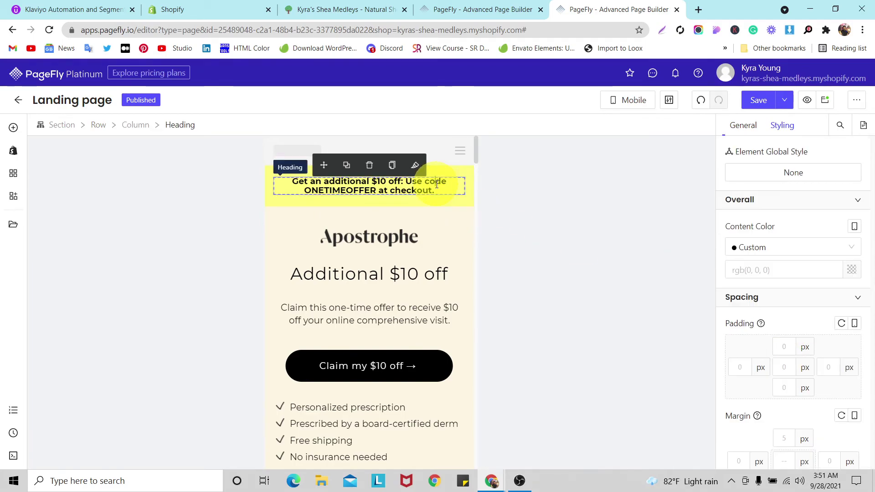
pyautogui.scroll(-1, 811, 356)
pyautogui.click(784, 404)
pyautogui.write('0')
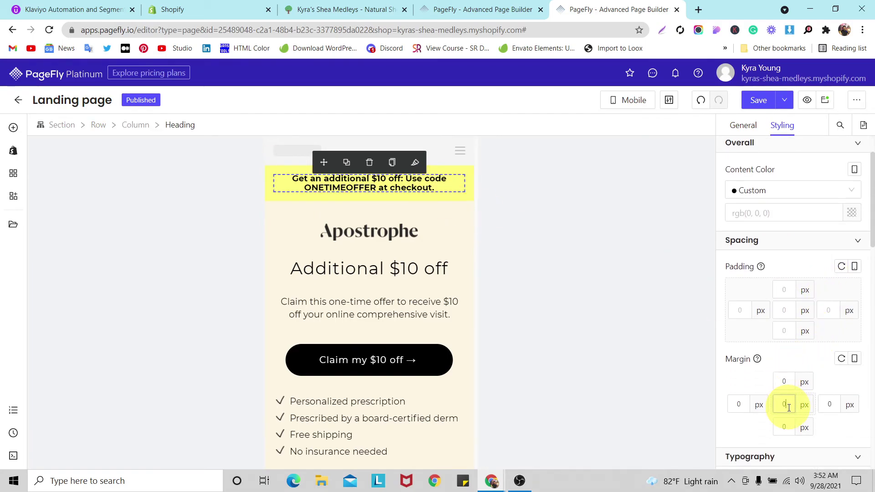
# Save and publish the mobile banner changes and return the editor to the All Devices view.
pyautogui.click(784, 99)
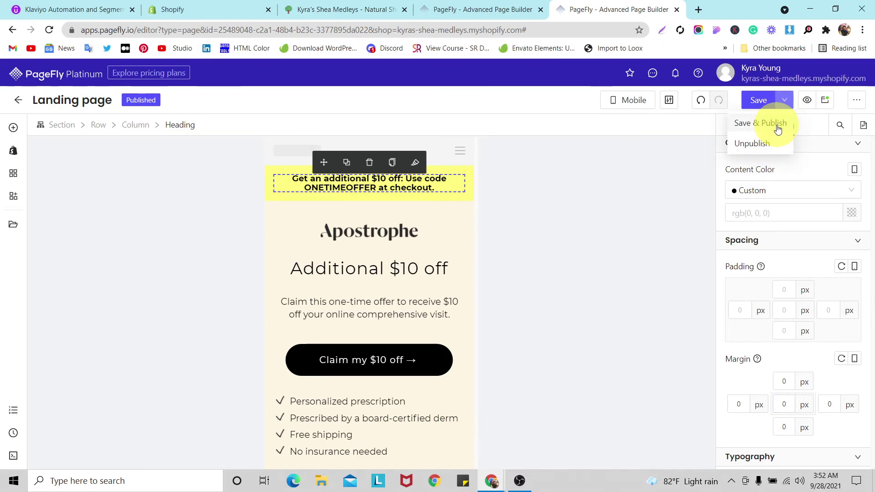
pyautogui.click(778, 129)
pyautogui.click(605, 102)
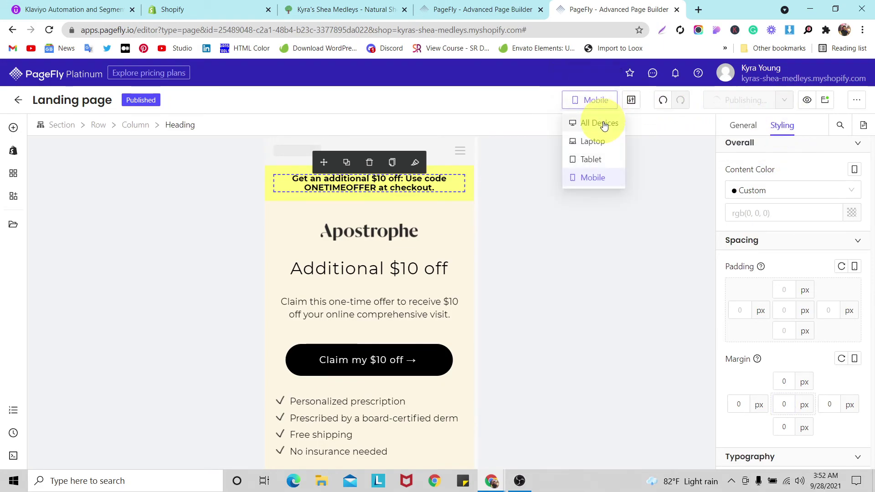
pyautogui.click(600, 123)
pyautogui.scroll(-15, 532, 277)
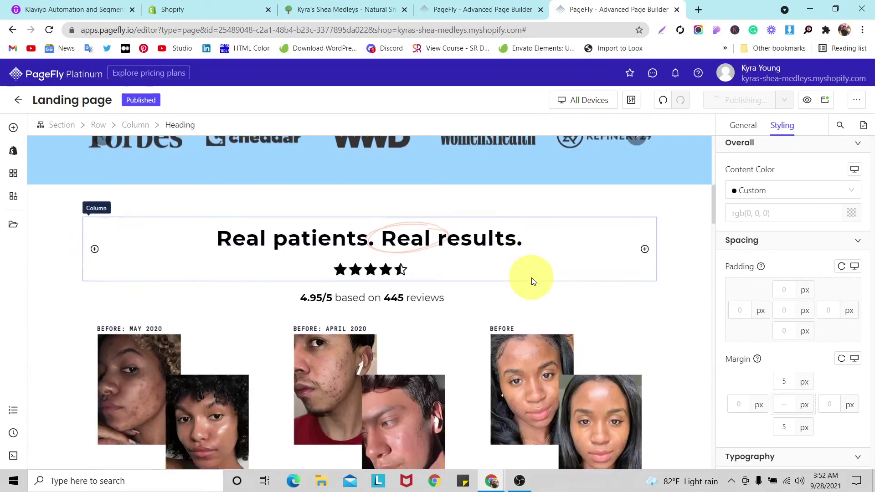
pyautogui.scroll(-15, 532, 309)
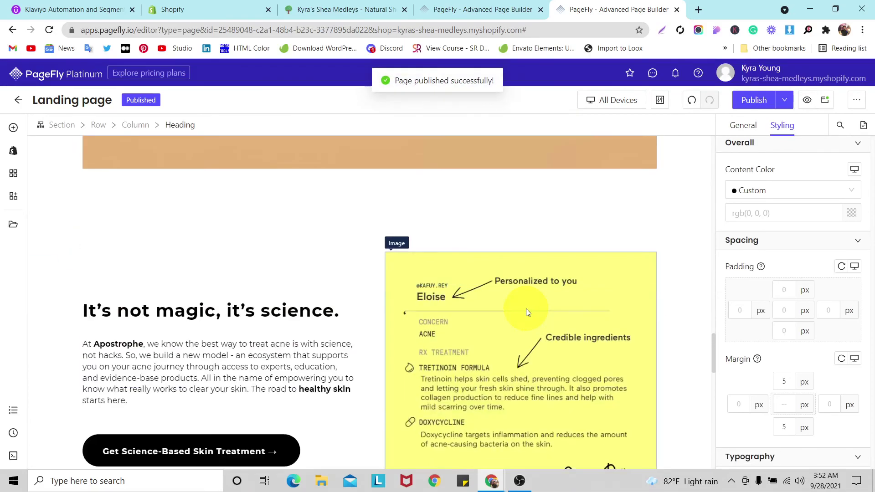
pyautogui.scroll(-10, 526, 312)
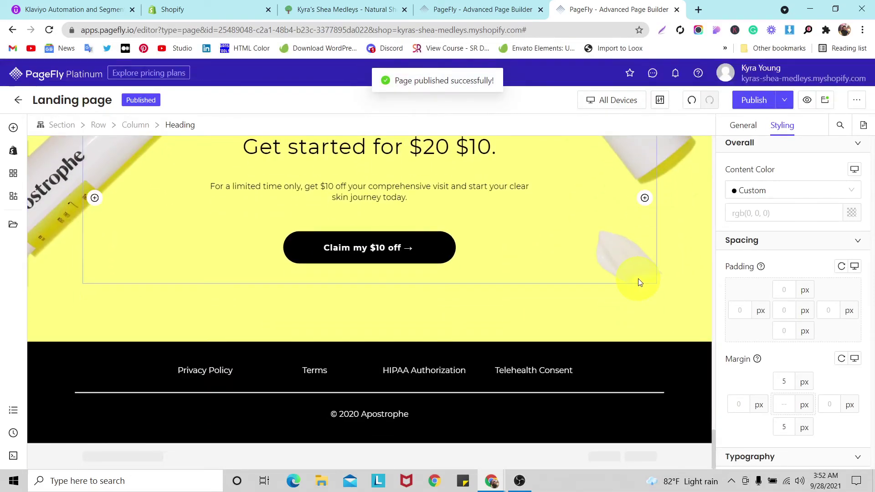
# Hide the theme's header and footer in the layout section of the Page Settings and save the settings.
pyautogui.click(856, 100)
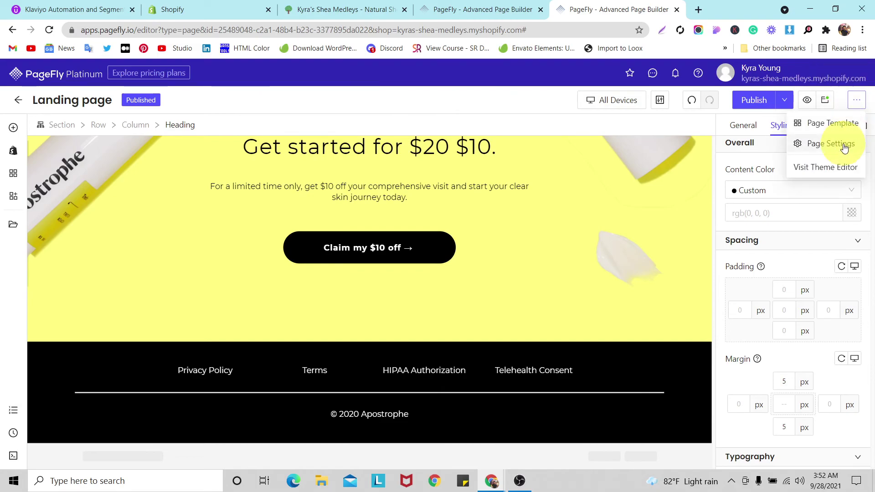
pyautogui.click(843, 143)
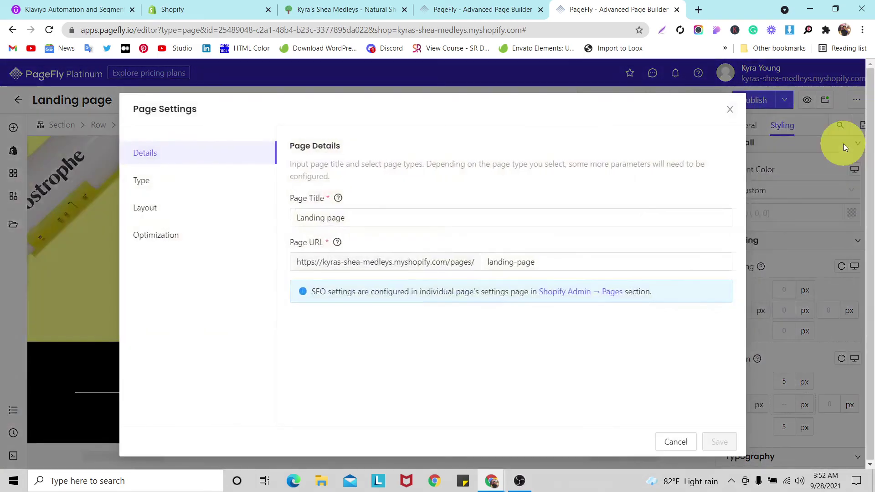
pyautogui.click(180, 211)
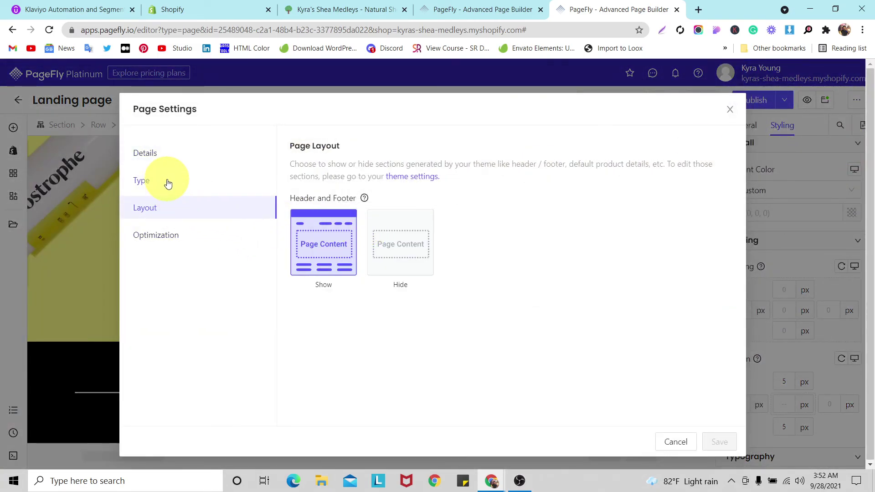
pyautogui.click(168, 183)
pyautogui.click(168, 207)
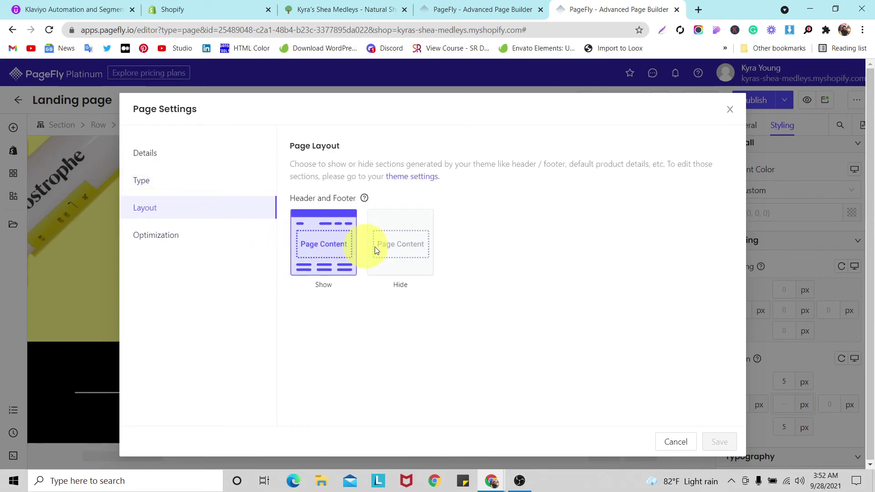
pyautogui.click(399, 246)
pyautogui.click(728, 451)
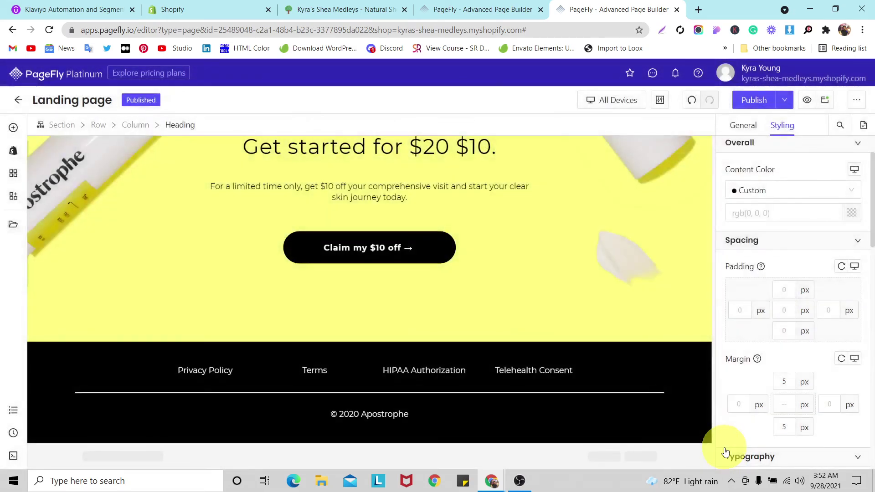
# Publish the page with the new layout and open the live landing page.
pyautogui.click(760, 100)
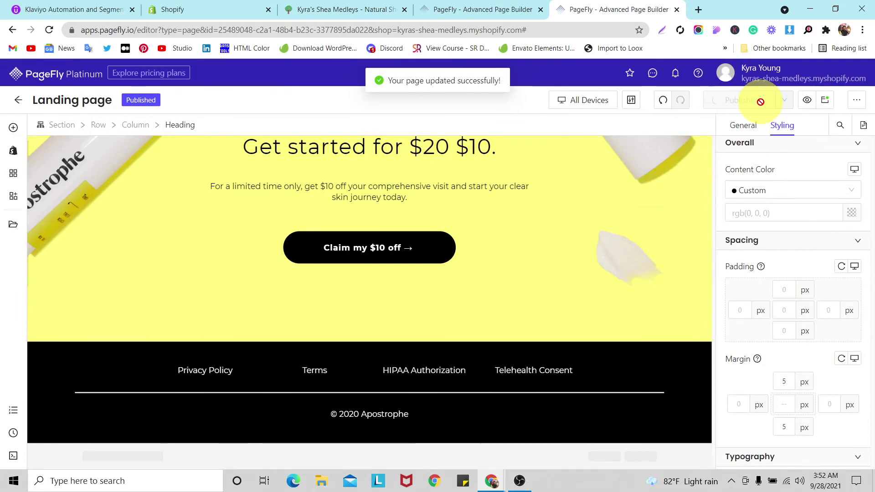
pyautogui.scroll(15, 584, 231)
pyautogui.scroll(10, 592, 243)
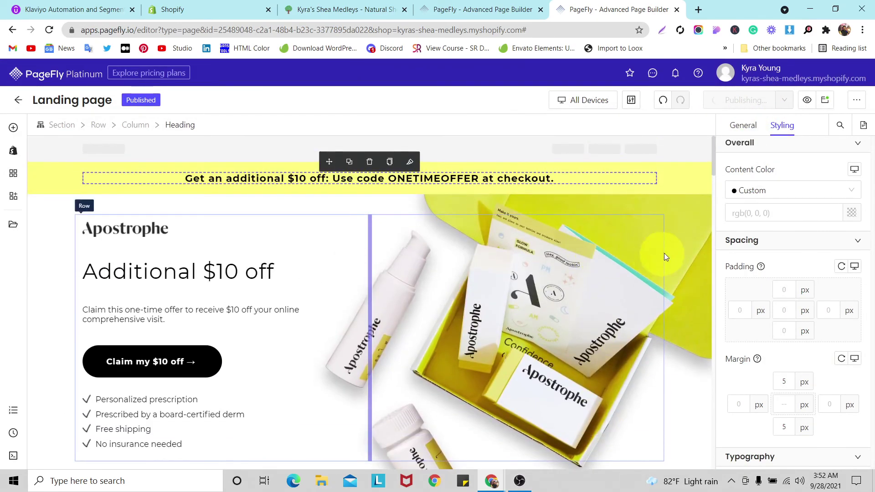
pyautogui.click(825, 101)
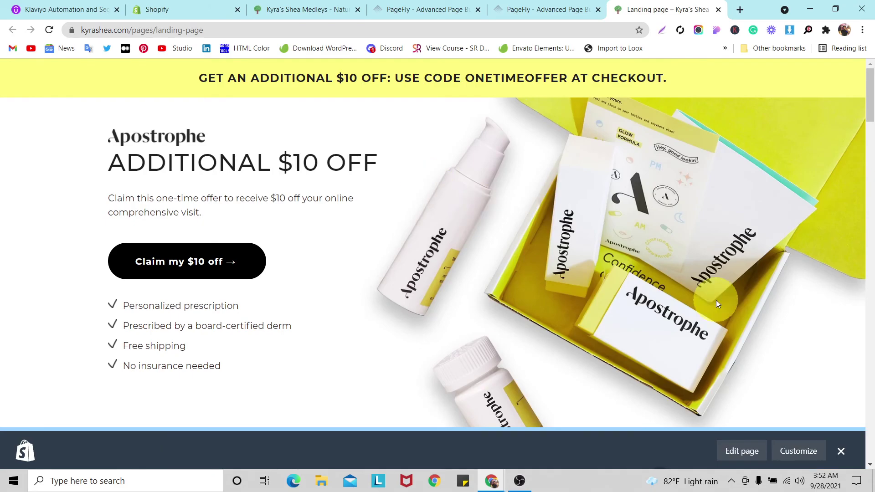
# Dismiss the store admin bar and the free-shipping bar on the live landing page, and review its sections down to the footer.
pyautogui.click(841, 451)
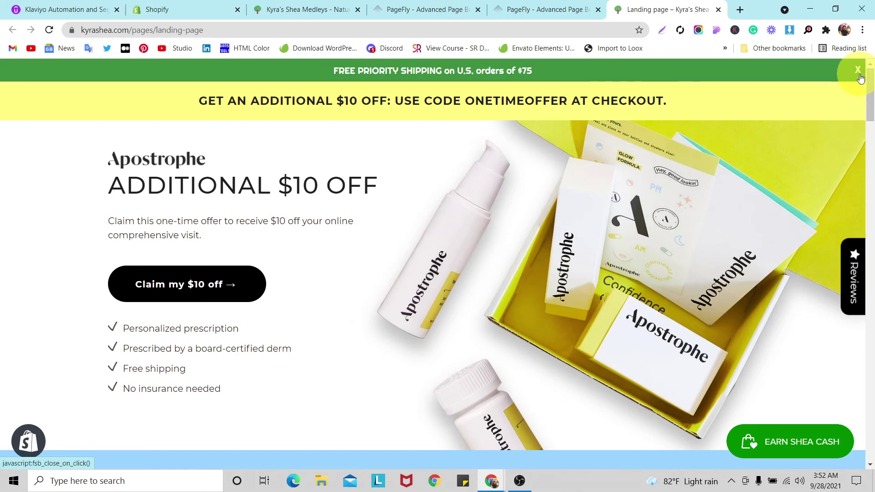
pyautogui.click(857, 70)
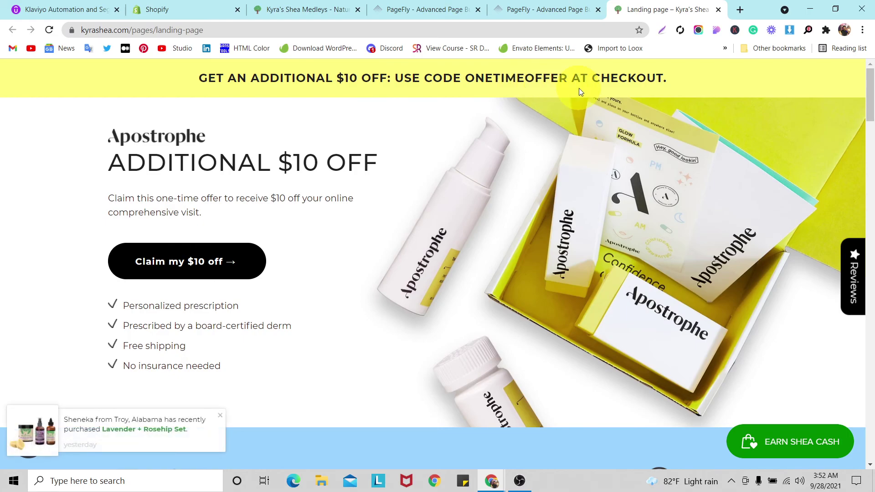
pyautogui.scroll(-5, 596, 99)
pyautogui.scroll(-15, 294, 167)
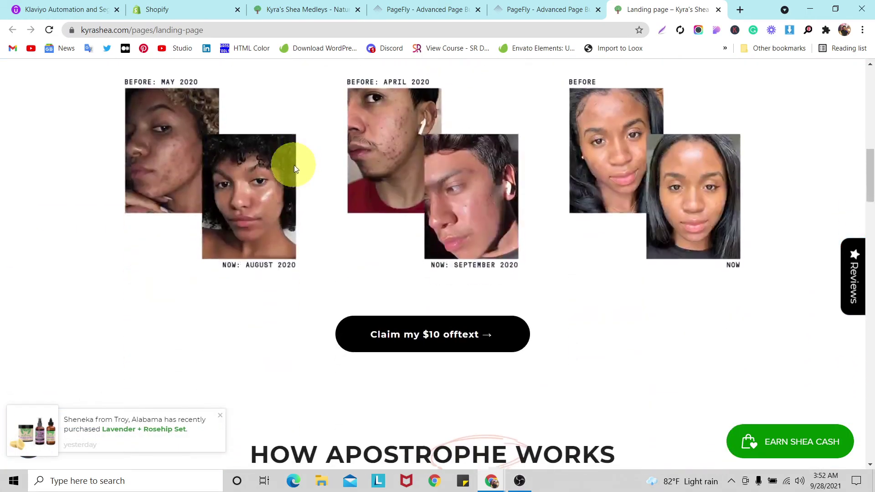
pyautogui.scroll(-8, 296, 169)
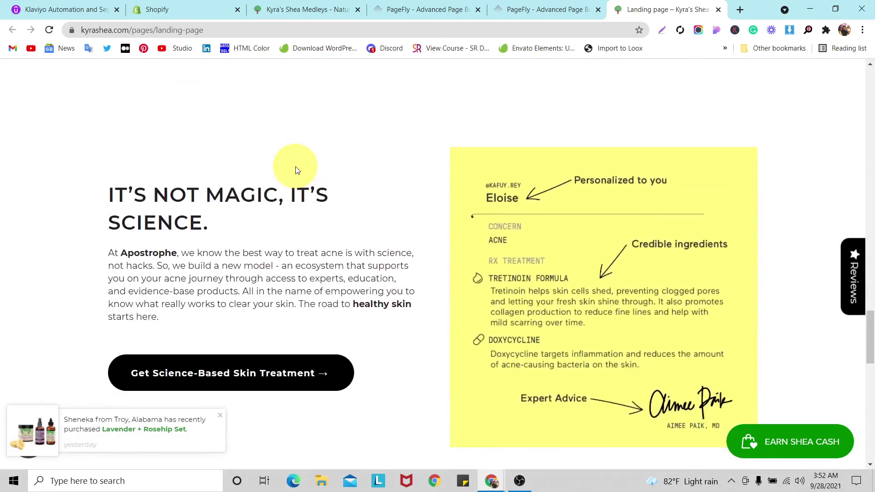
pyautogui.scroll(10, 295, 169)
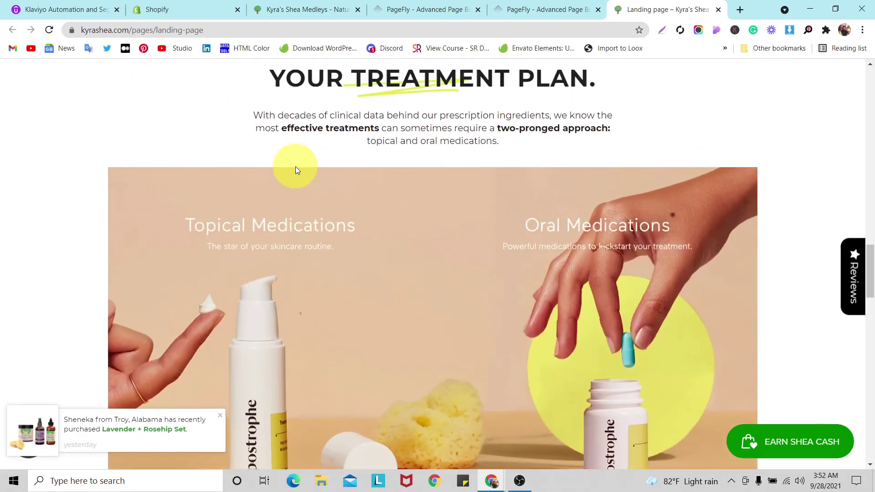
pyautogui.scroll(2, 296, 169)
pyautogui.scroll(-12, 296, 170)
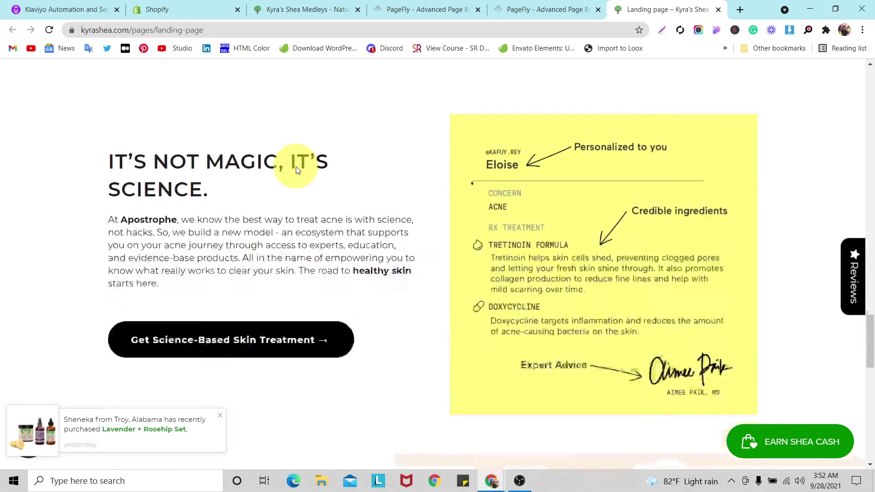
pyautogui.scroll(-10, 296, 168)
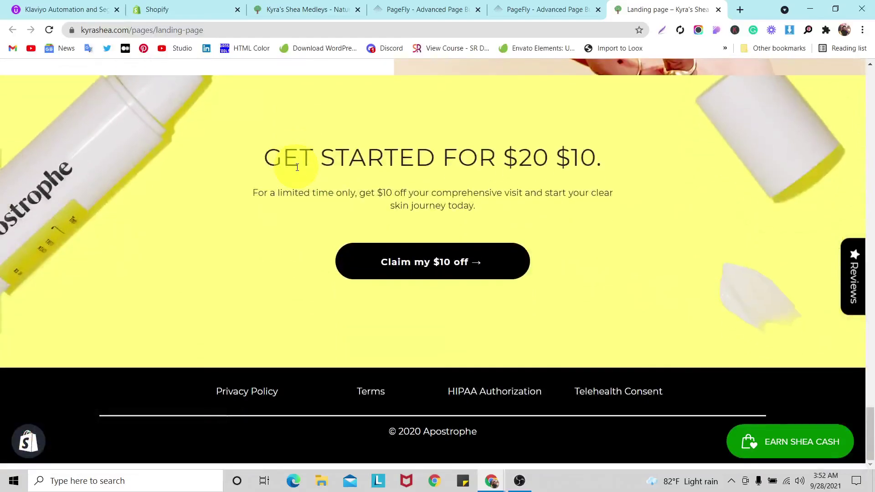
pyautogui.scroll(2, 297, 168)
pyautogui.scroll(7, 297, 167)
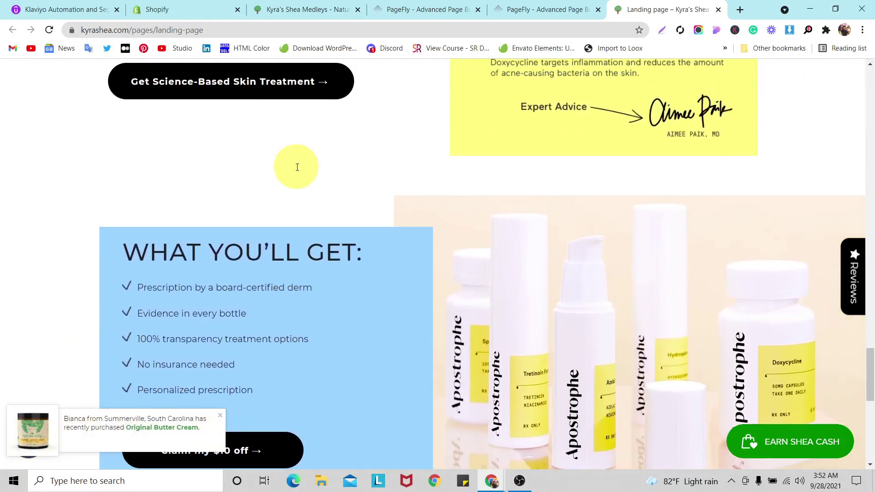
pyautogui.scroll(-6, 296, 168)
pyautogui.scroll(-4, 297, 170)
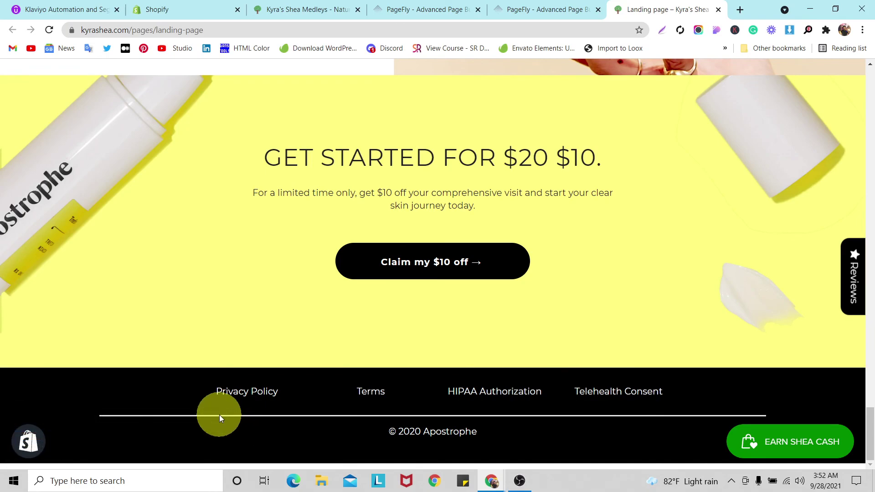
# Back in the PageFly editor, set the top and bottom padding of the "What you'll get" section to 80 px.
pyautogui.click(541, 4)
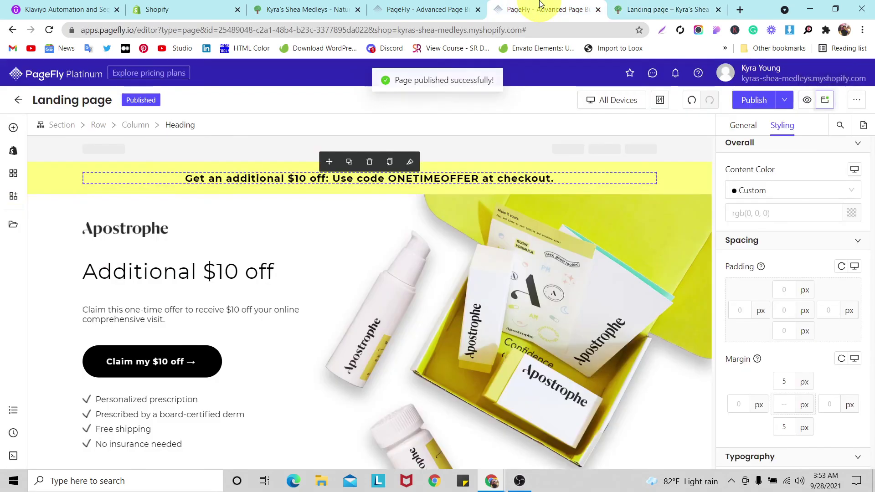
pyautogui.scroll(-7, 362, 218)
pyautogui.scroll(-20, 360, 218)
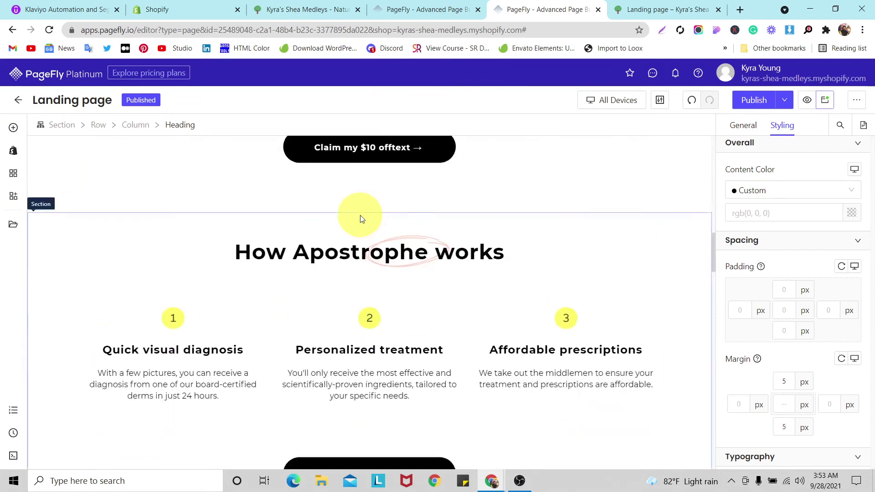
pyautogui.scroll(-3, 359, 219)
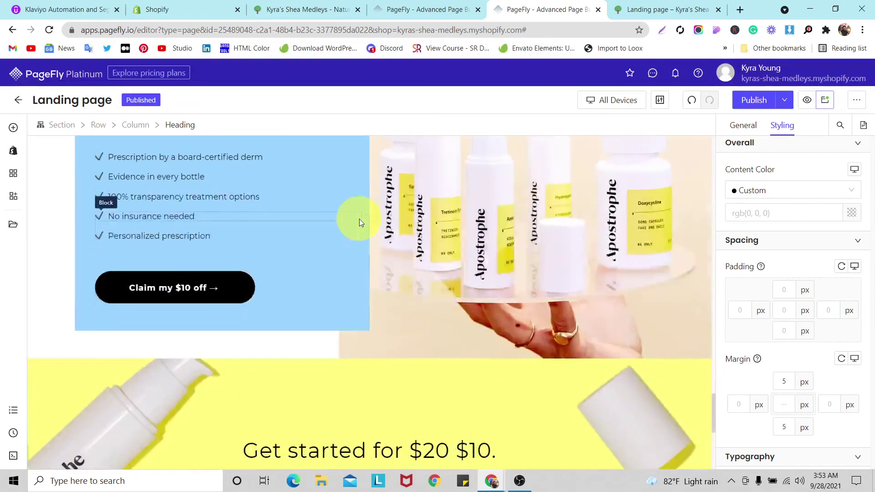
pyautogui.click(52, 256)
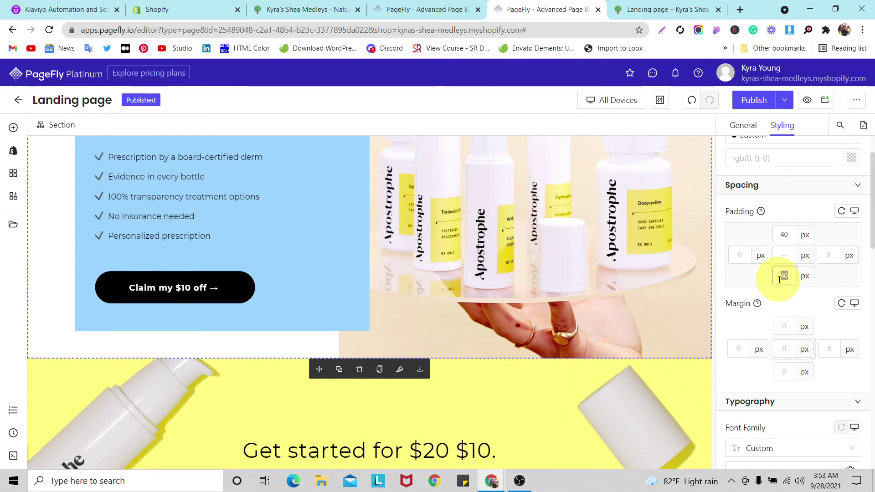
pyautogui.write('80')
pyautogui.scroll(3, 553, 253)
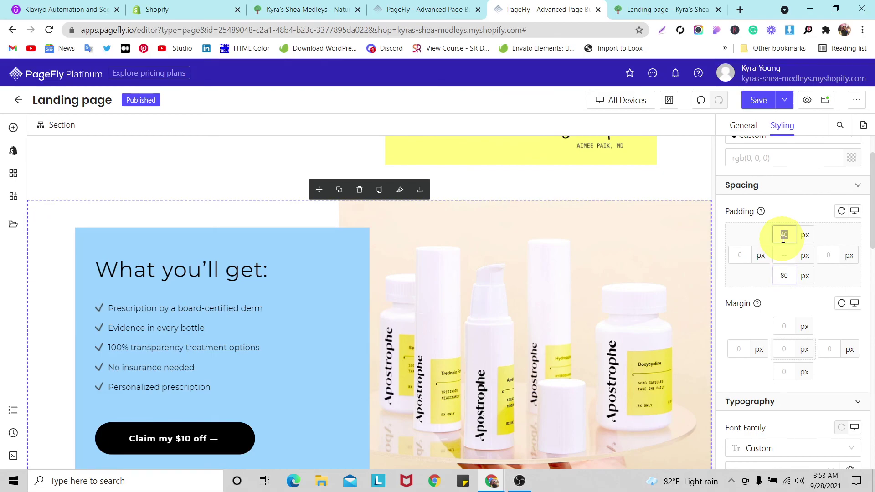
pyautogui.write('80')
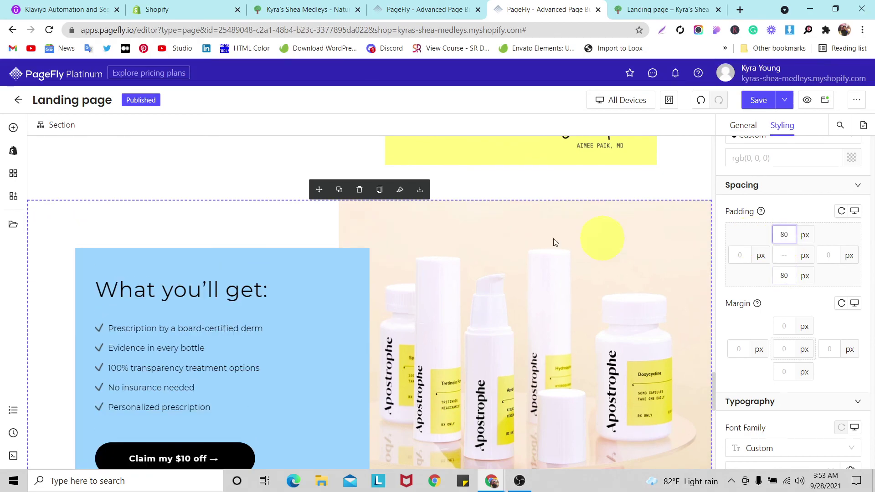
pyautogui.scroll(-4, 523, 242)
pyautogui.scroll(3, 523, 243)
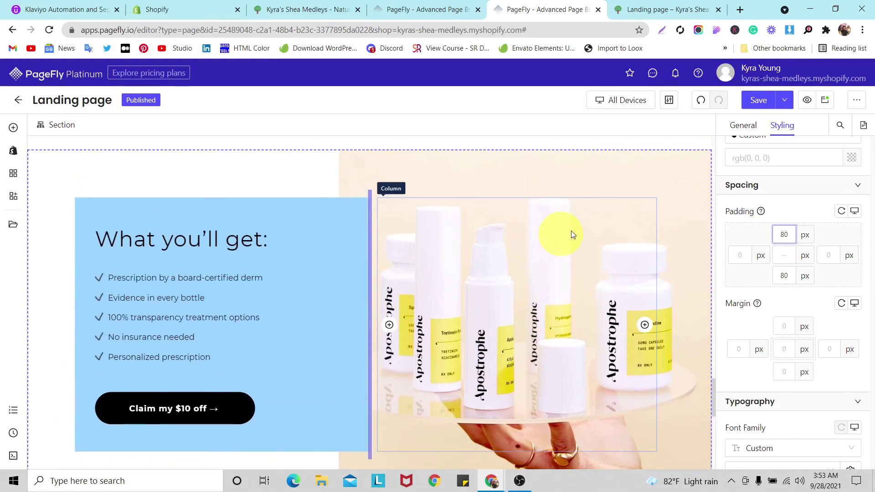
# Save and publish the section's padding change, and look over the page in the editor down to the "Get started" section.
pyautogui.click(787, 104)
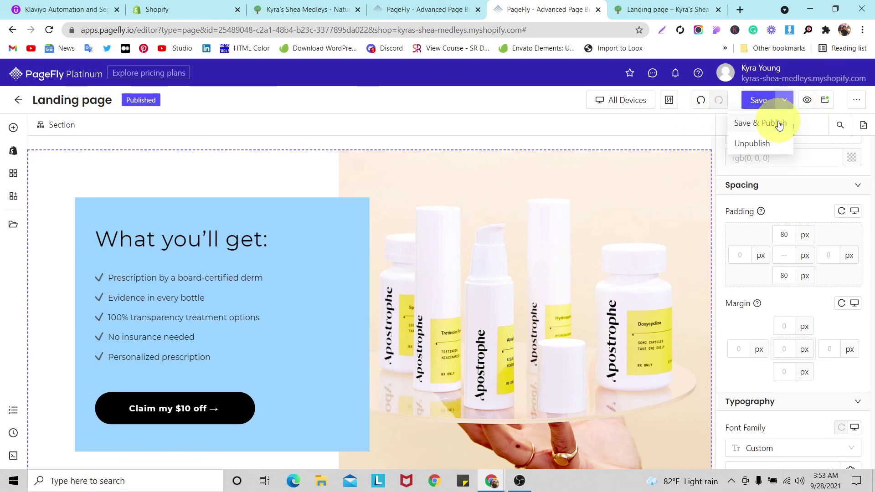
pyautogui.click(774, 122)
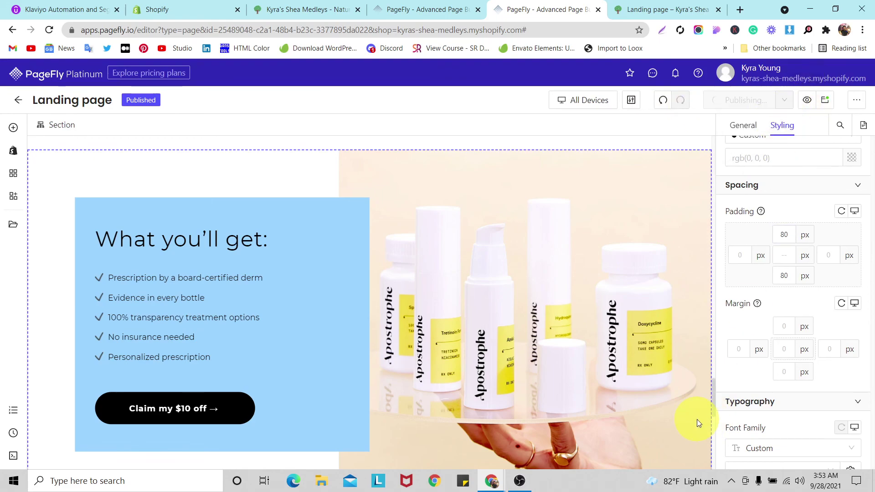
pyautogui.scroll(-10, 447, 312)
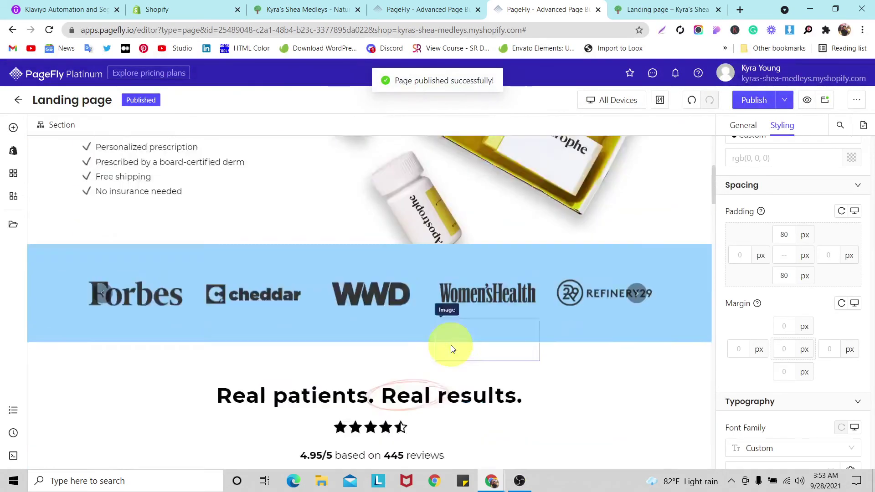
pyautogui.scroll(-20, 453, 354)
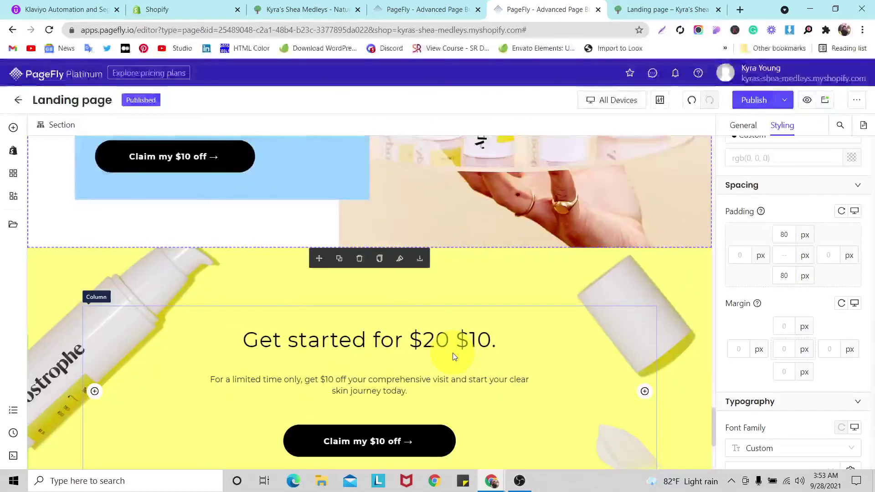
pyautogui.scroll(-5, 453, 356)
pyautogui.click(519, 481)
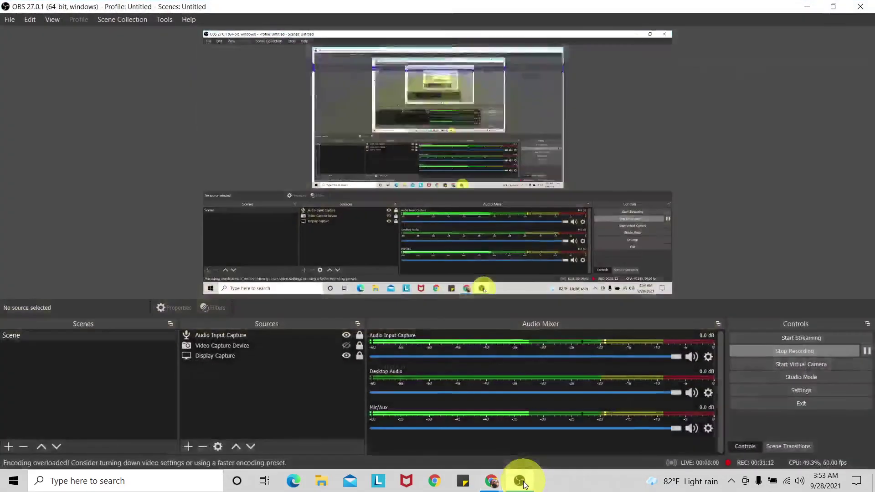